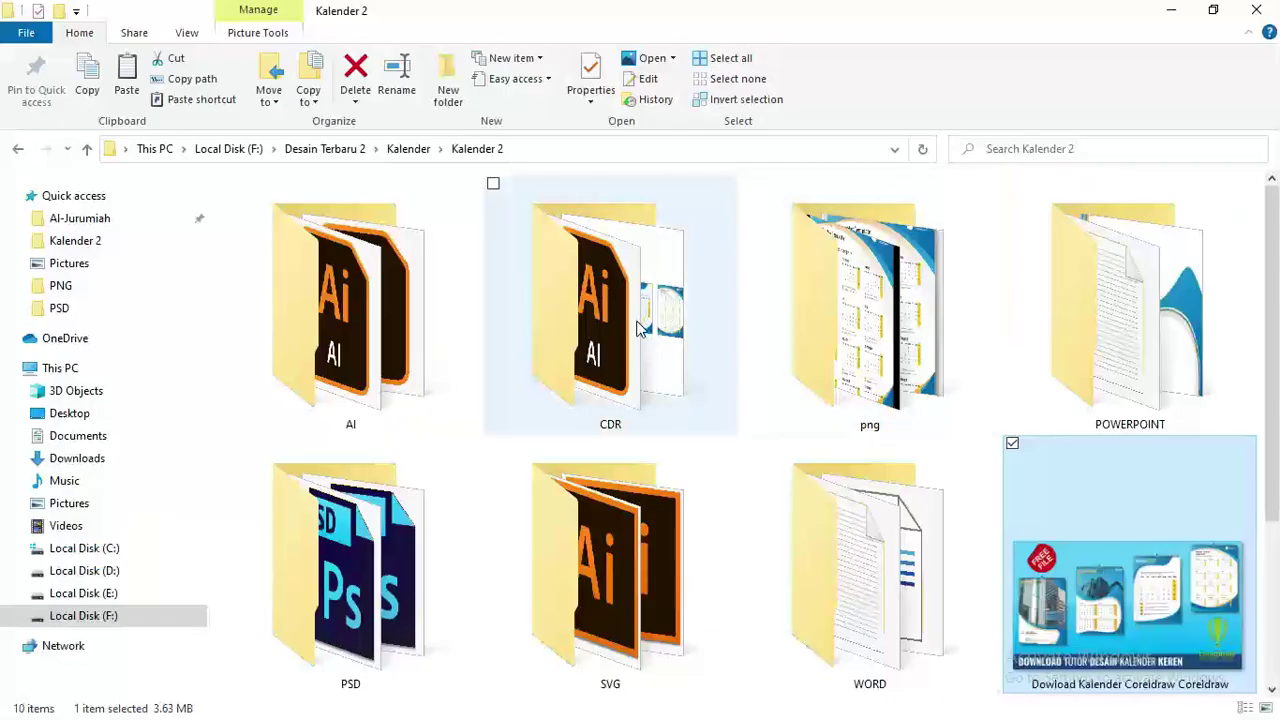
Scroll down in Kalender 2 and open its PSD folder
scroll(1255, 445, down, 2)
scroll(1248, 480, down, 1)
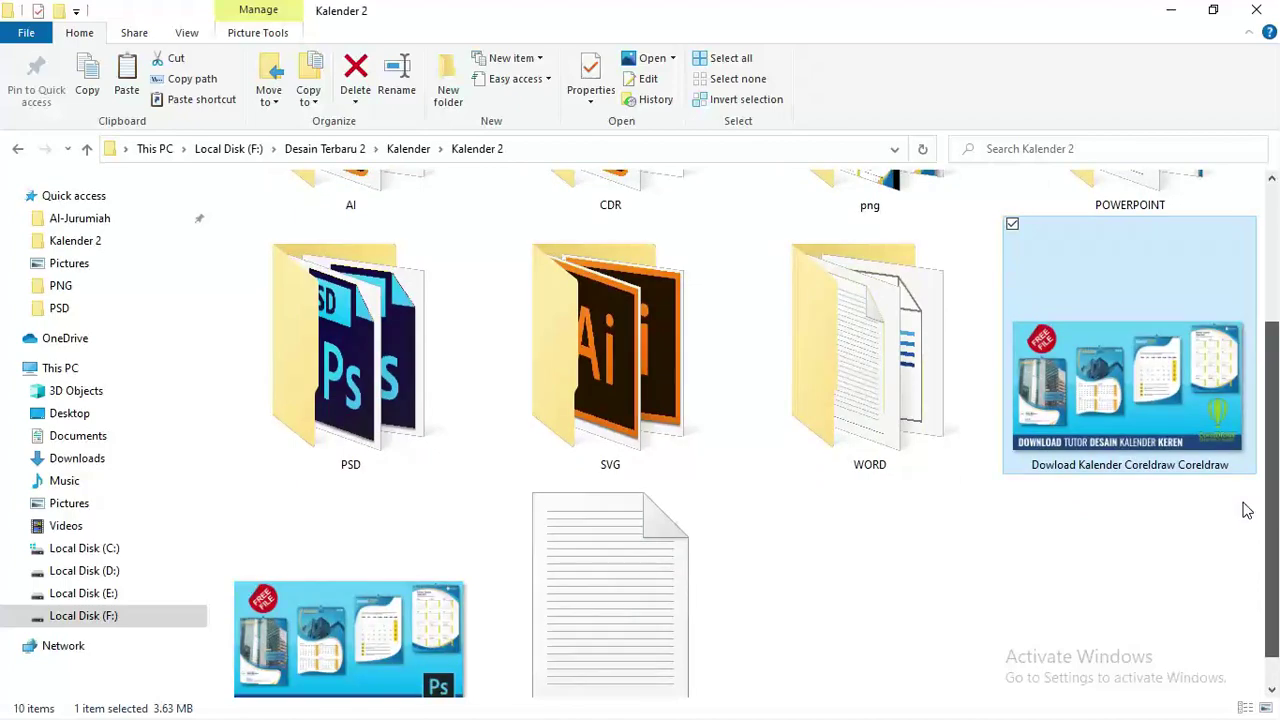
click(367, 340)
double_click(367, 340)
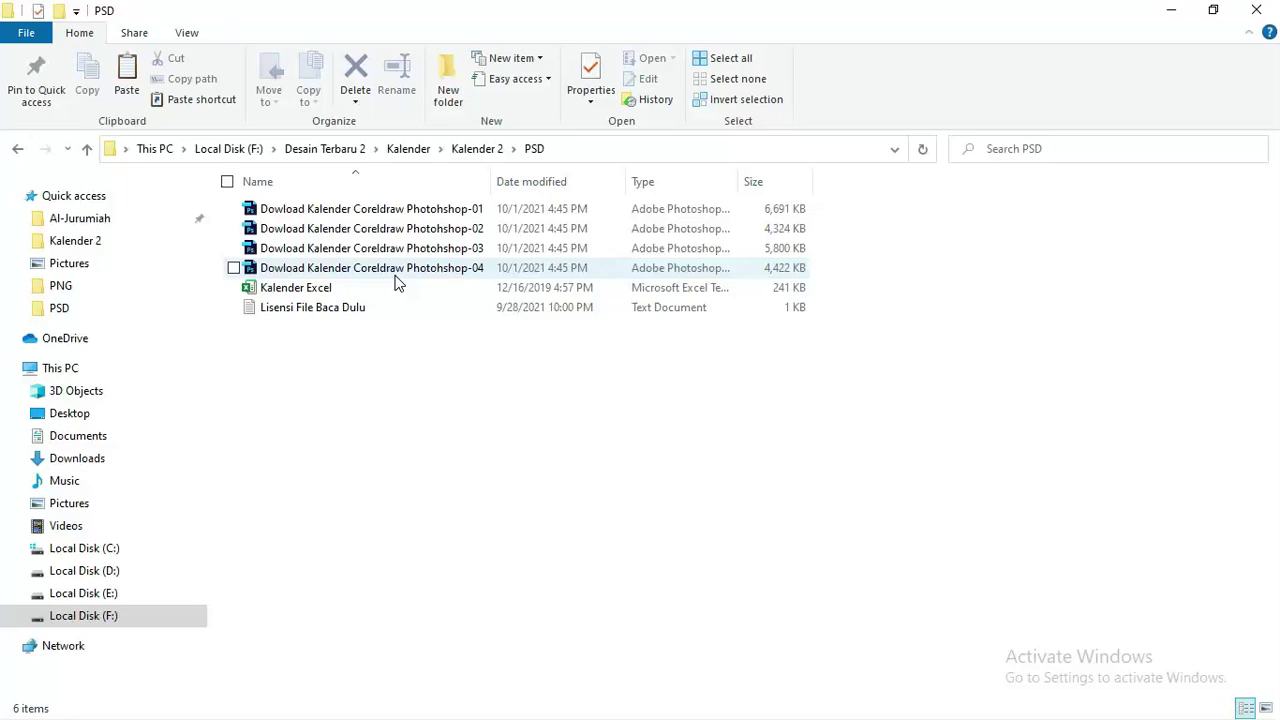
Open the Lisensi File Baca Dulu note in Notepad and select its usage terms
double_click(333, 307)
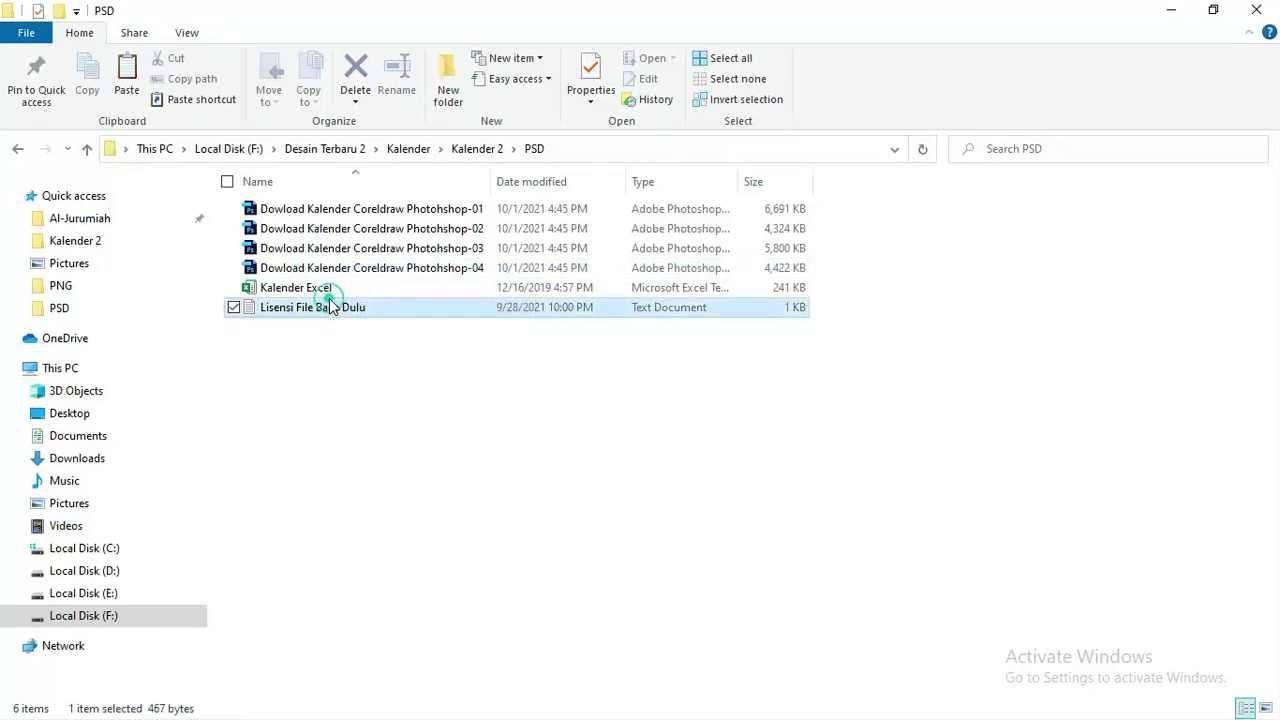
drag(581, 214, 563, 203)
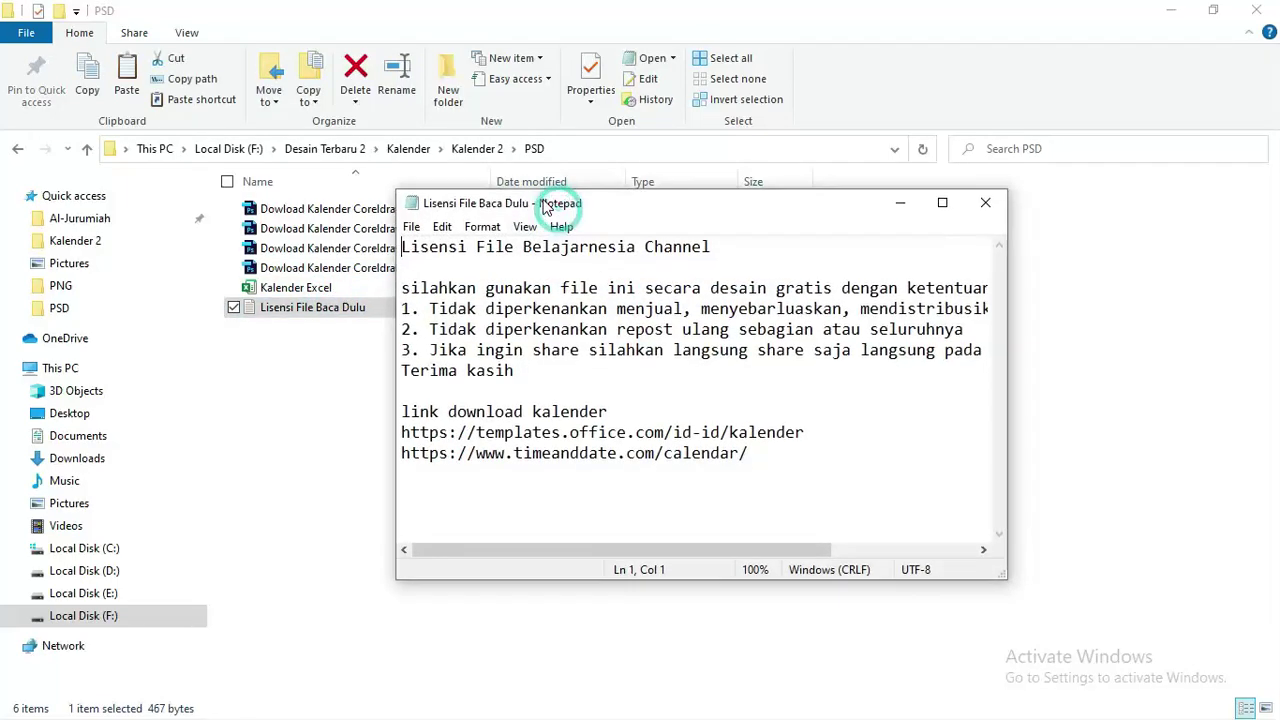
drag(523, 370, 310, 268)
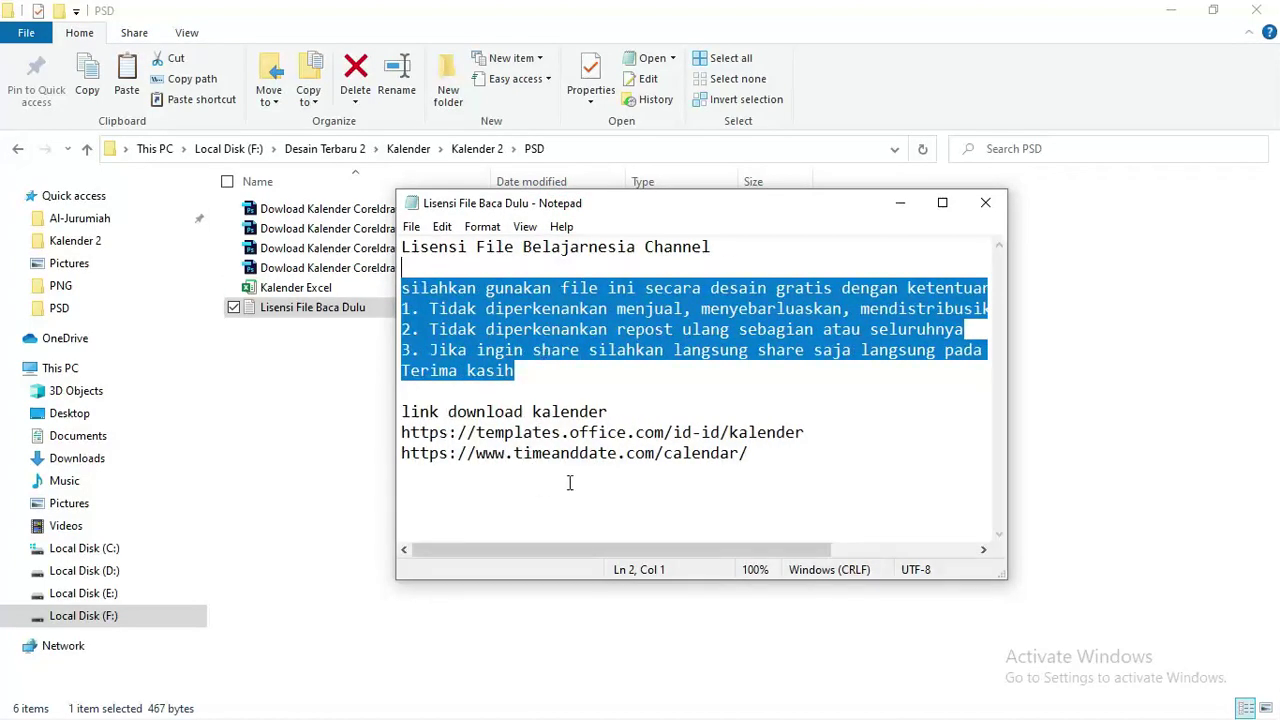
Select the templates.office.com download link in the licence note
drag(831, 432, 345, 427)
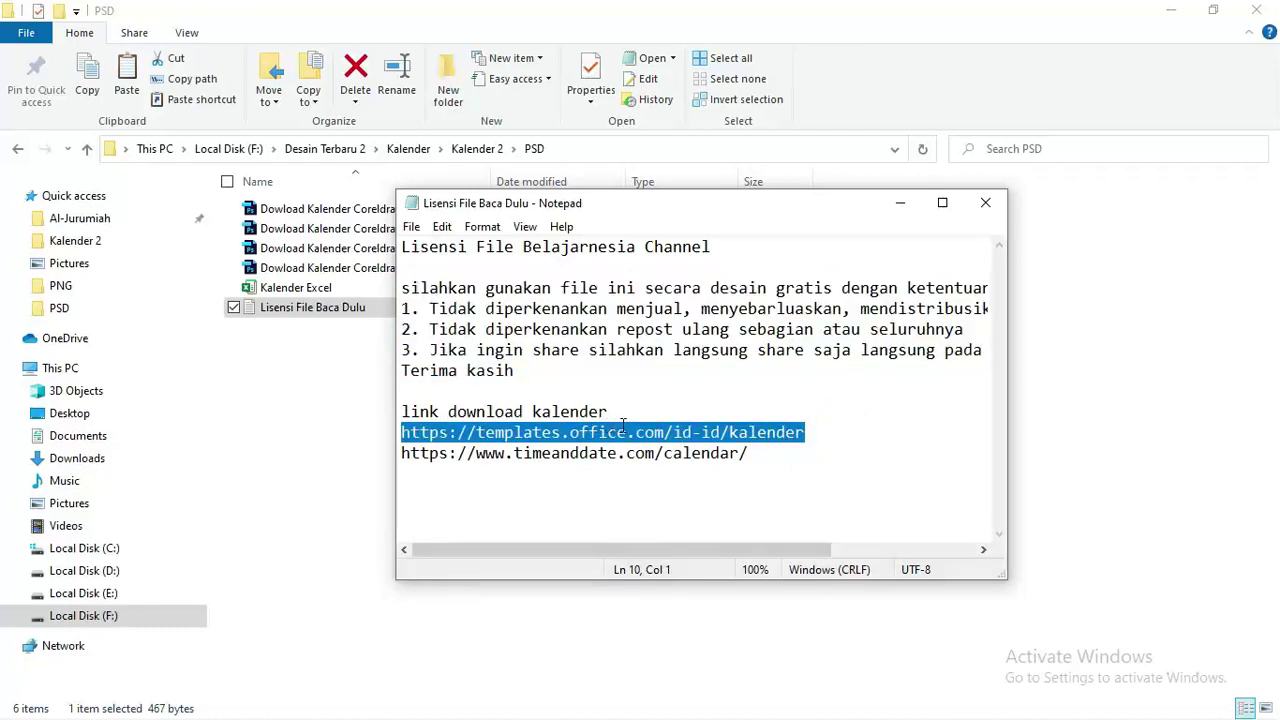
click(807, 437)
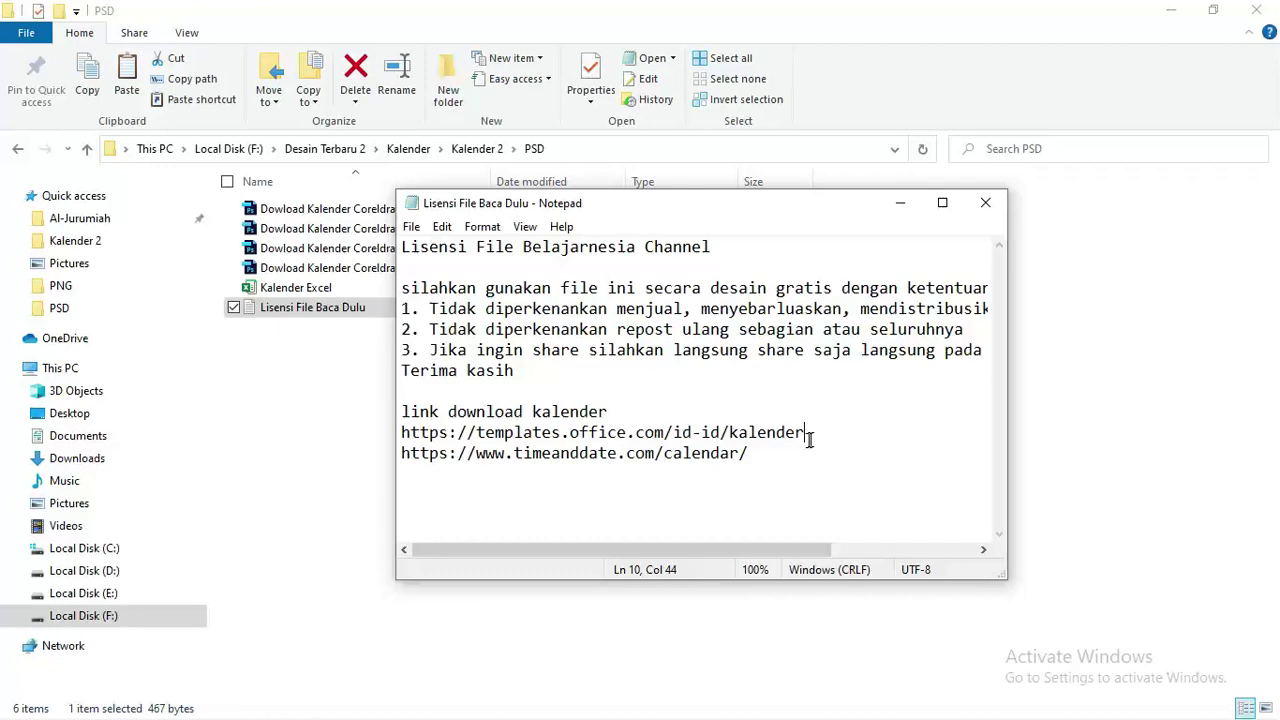
drag(808, 436, 401, 433)
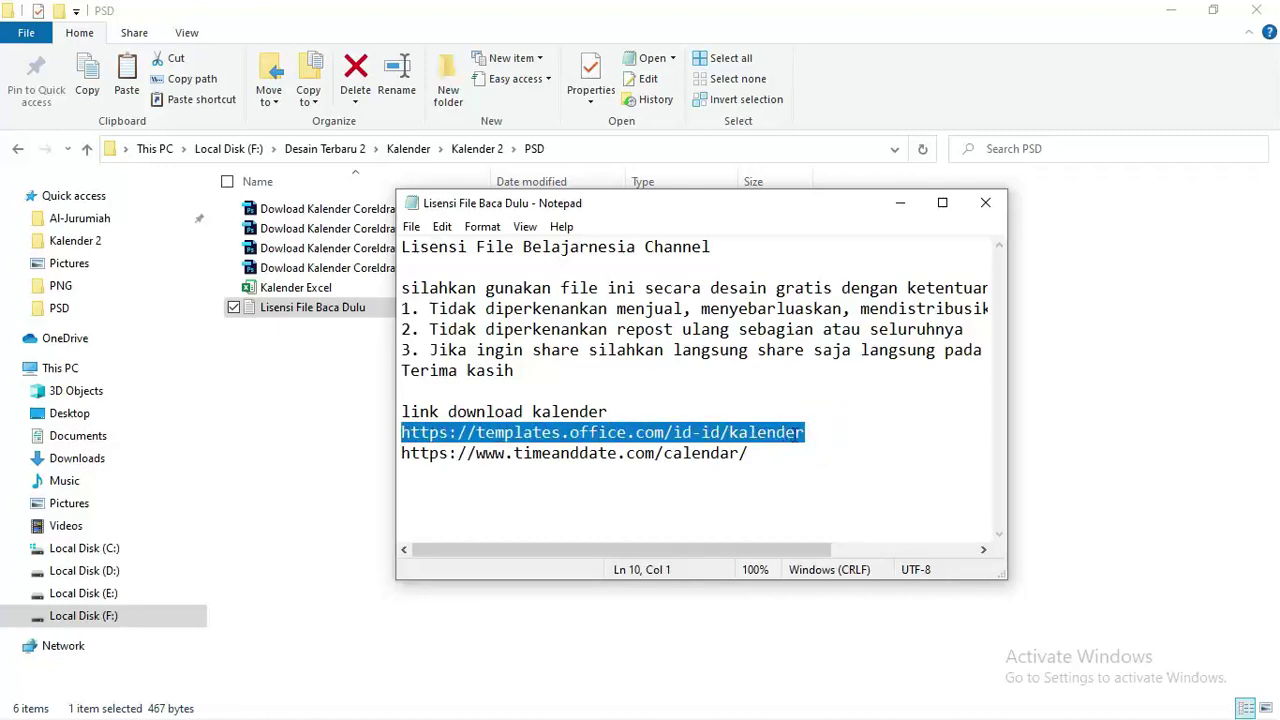
drag(834, 432, 378, 441)
click(499, 430)
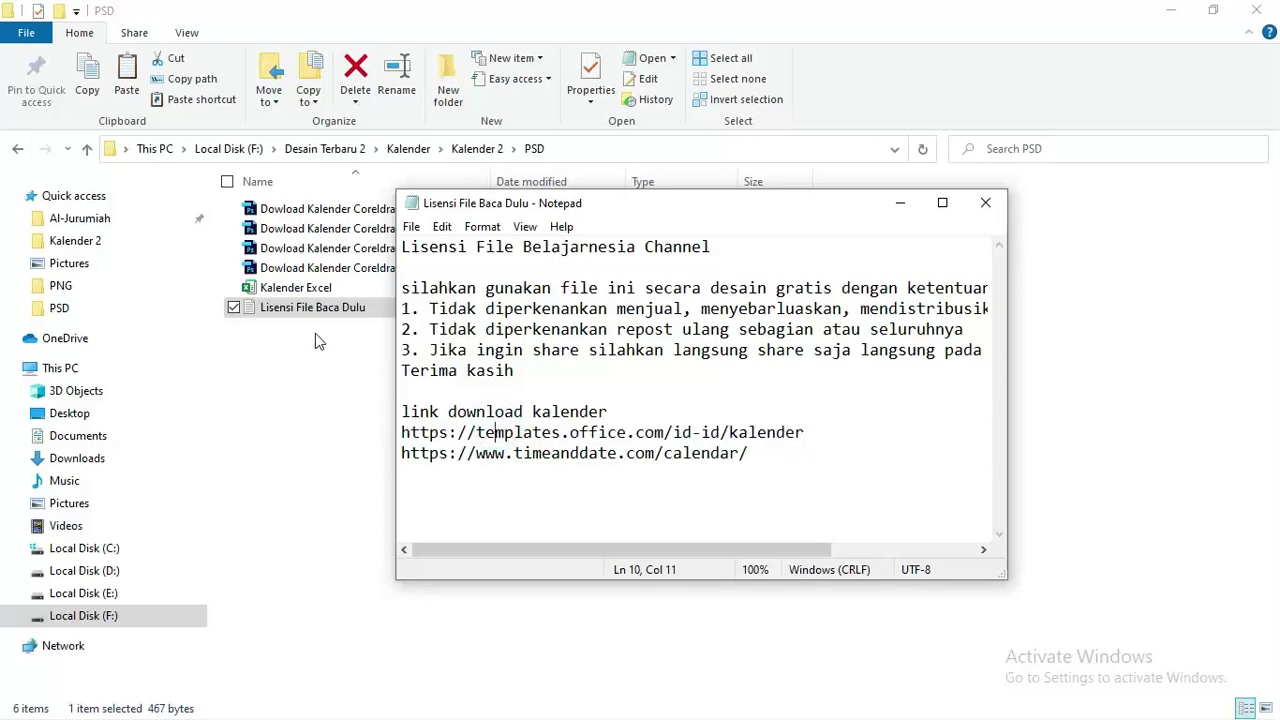
Open the Kalender Excel template, dismiss its warning bars, and view the Kalender Tahunan sheet
double_click(310, 287)
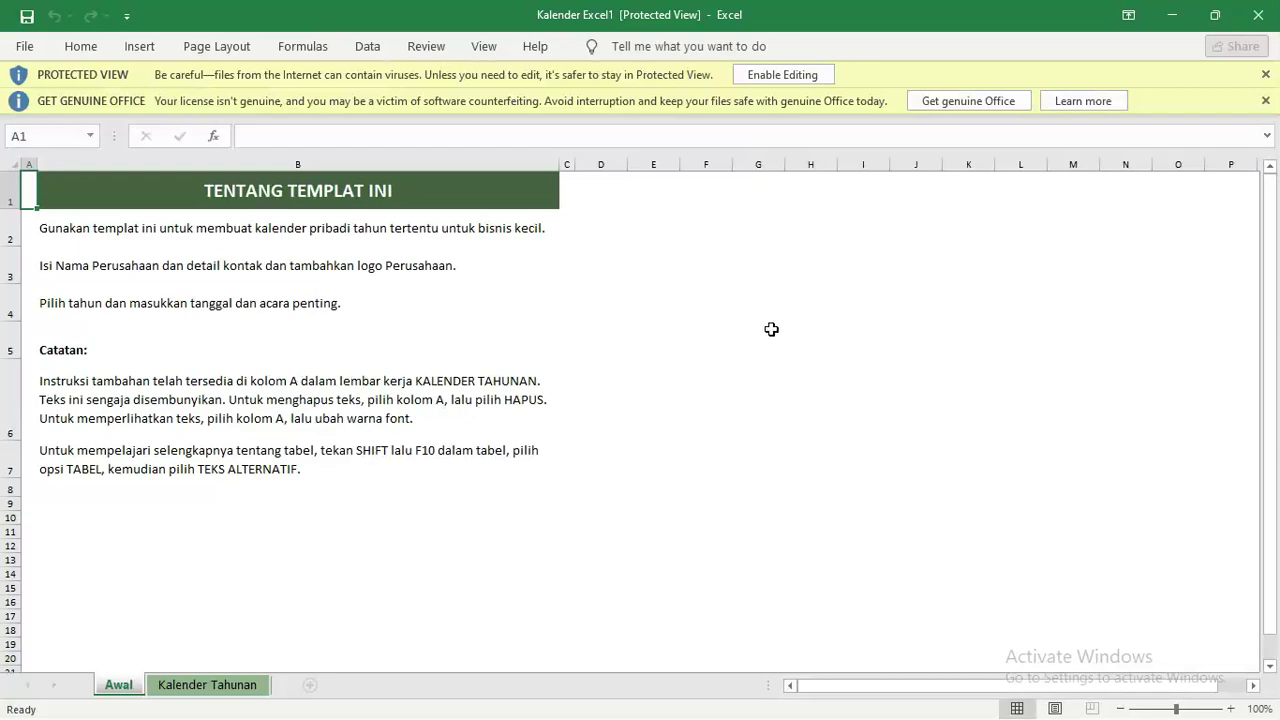
click(1265, 100)
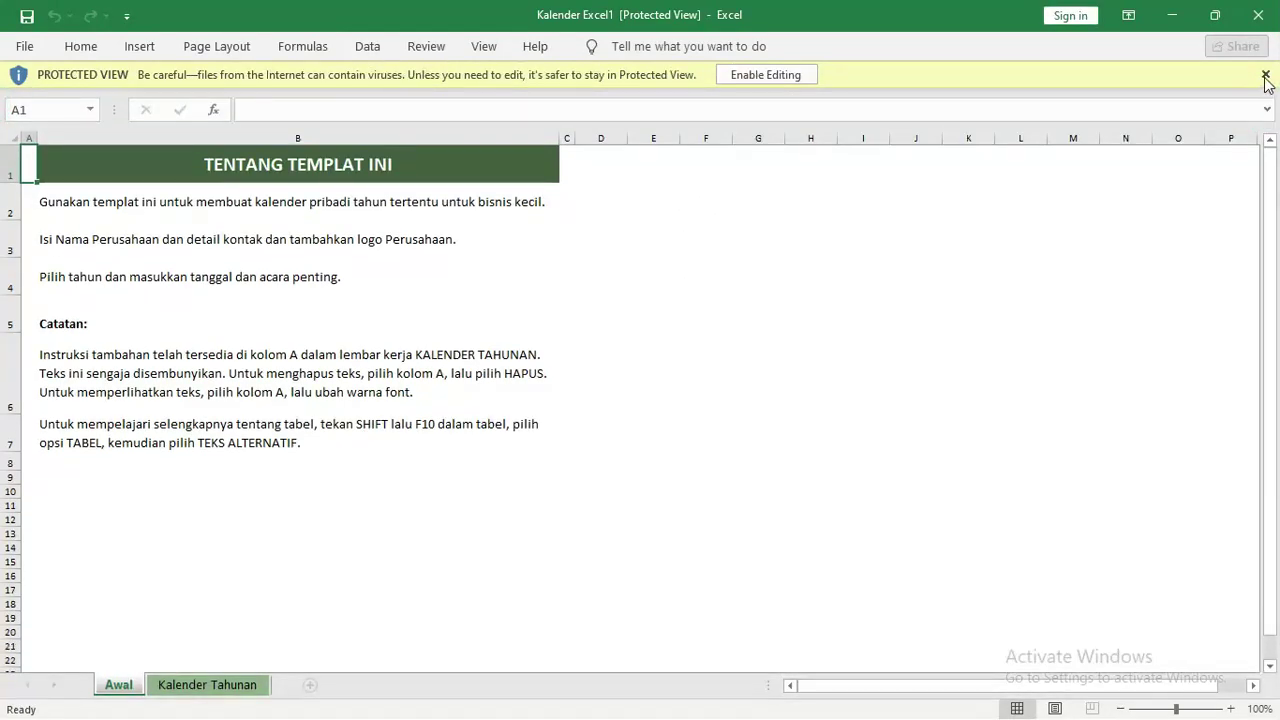
click(1265, 74)
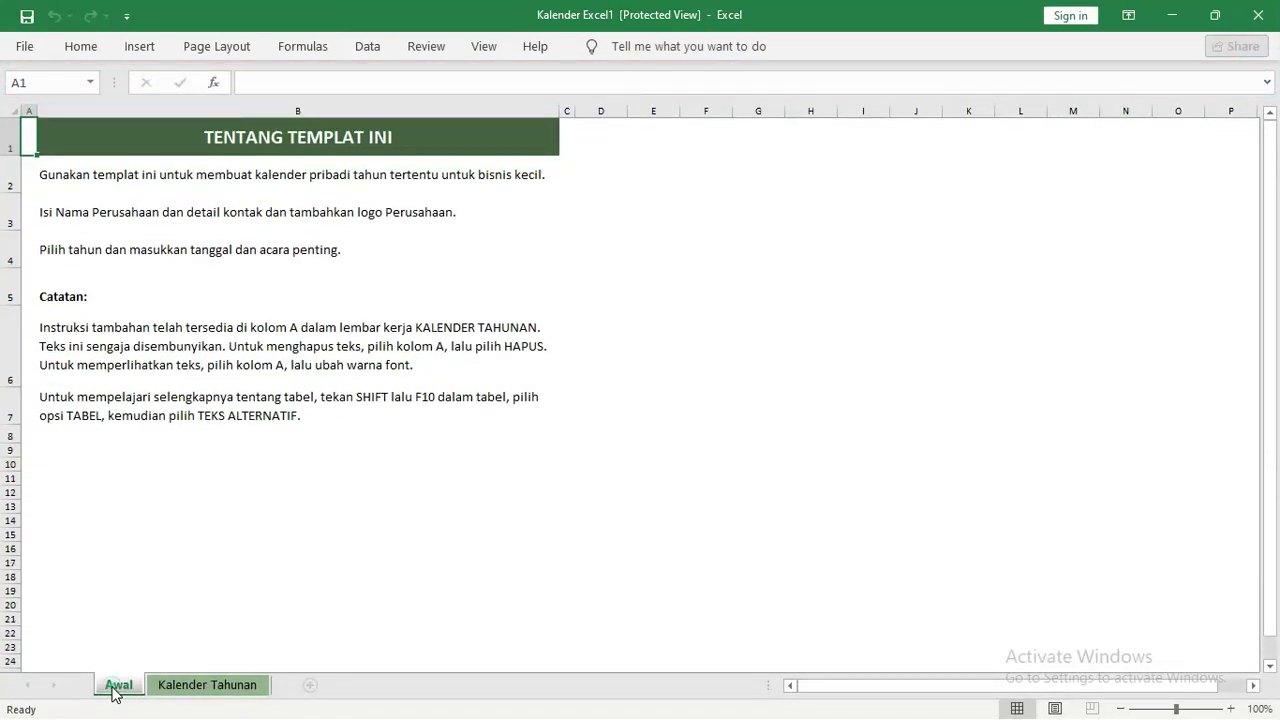
click(189, 690)
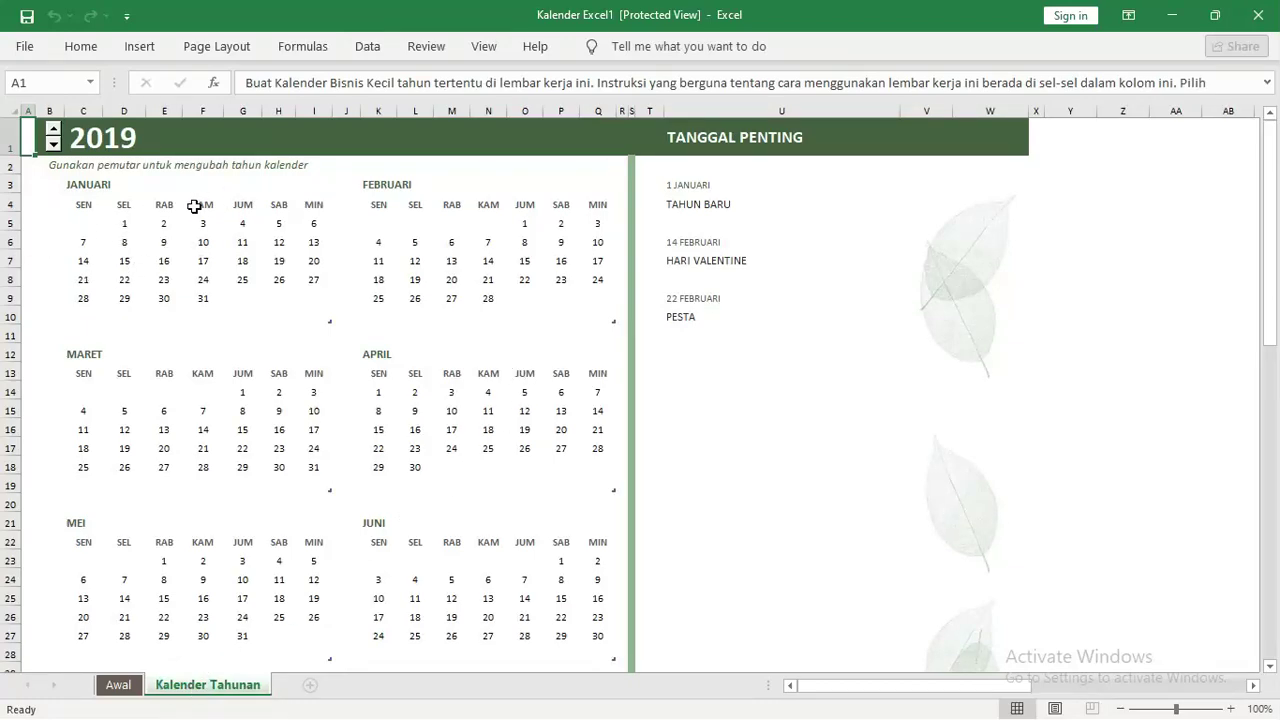
Inspect the 2019 calendar's year changer, then close Excel without editing
click(52, 131)
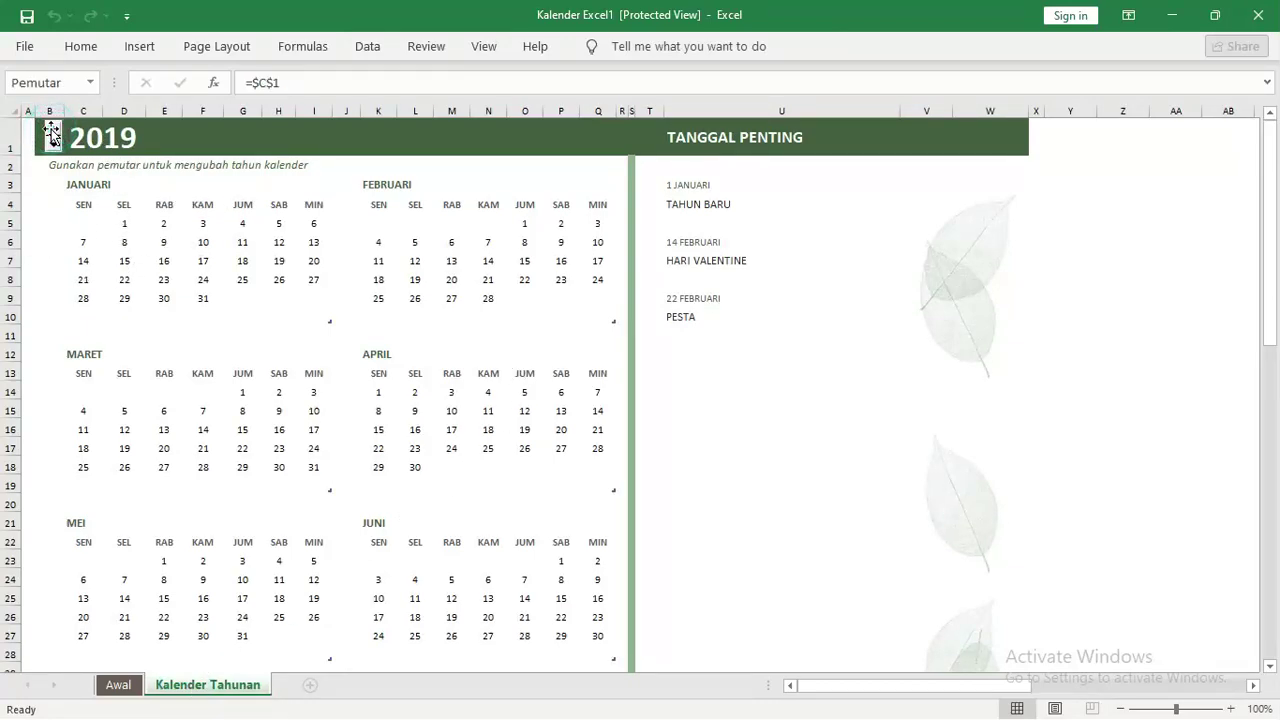
click(70, 163)
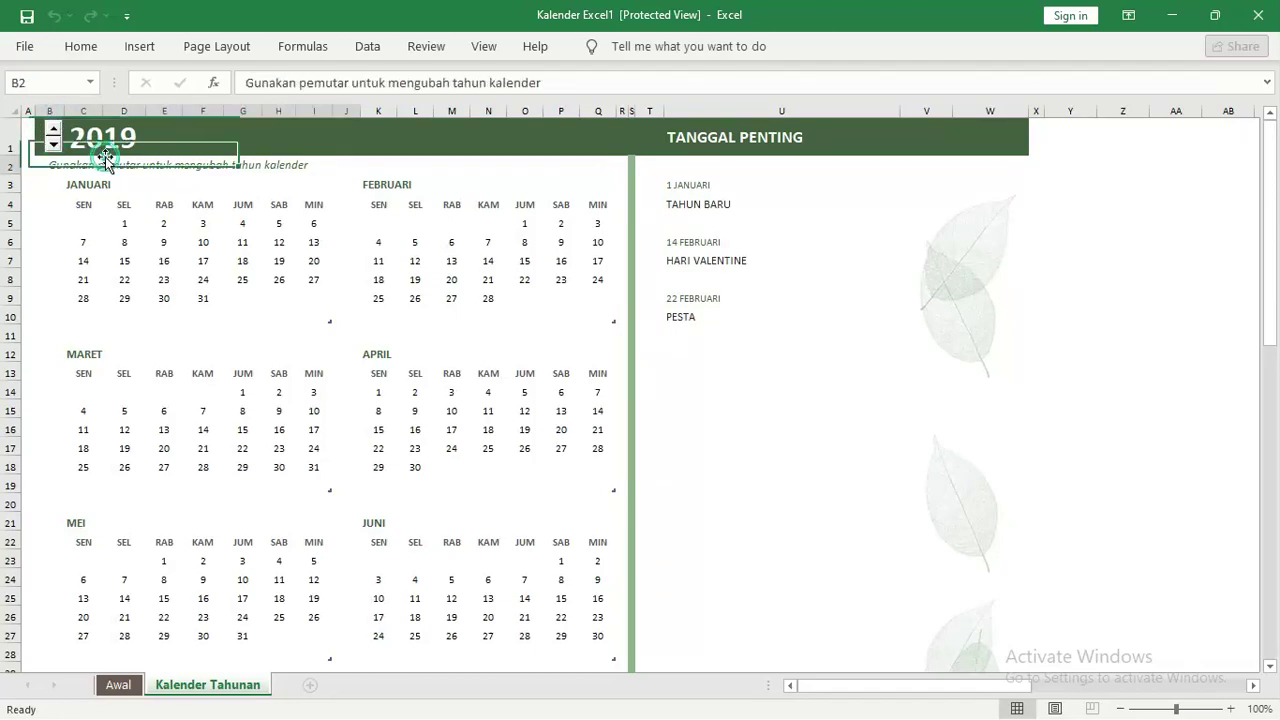
click(56, 144)
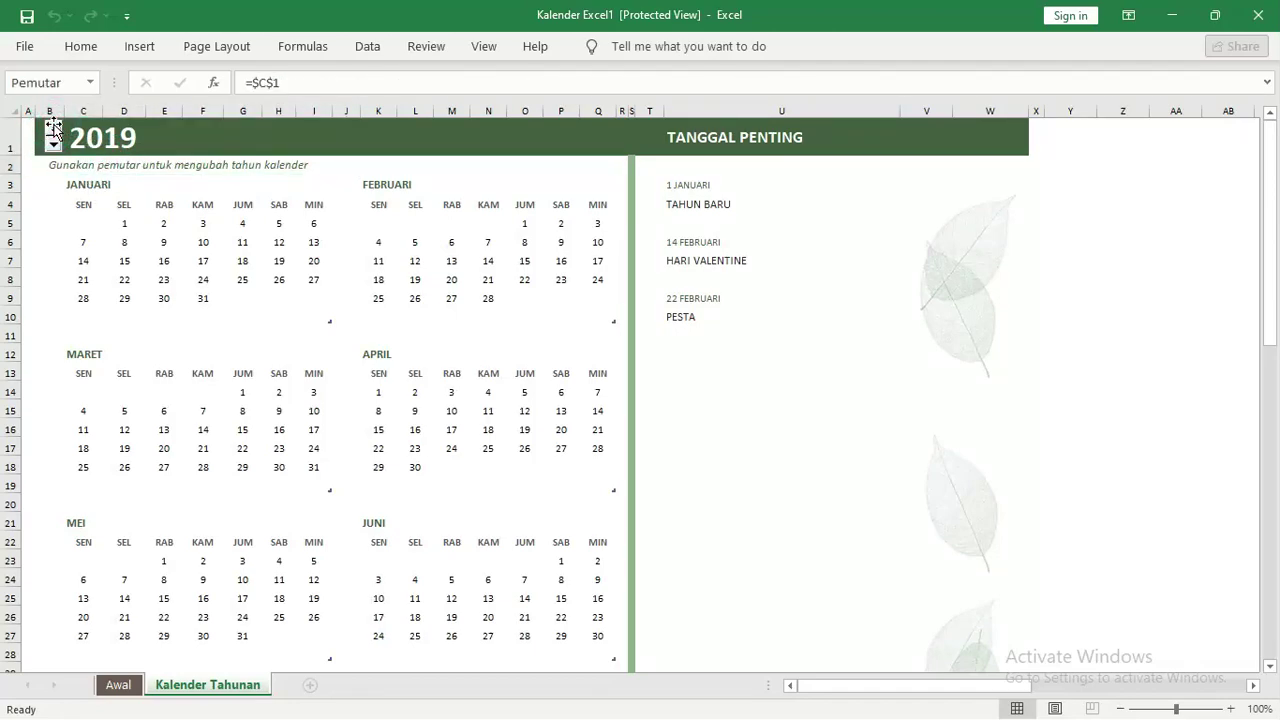
key(Escape)
click(78, 48)
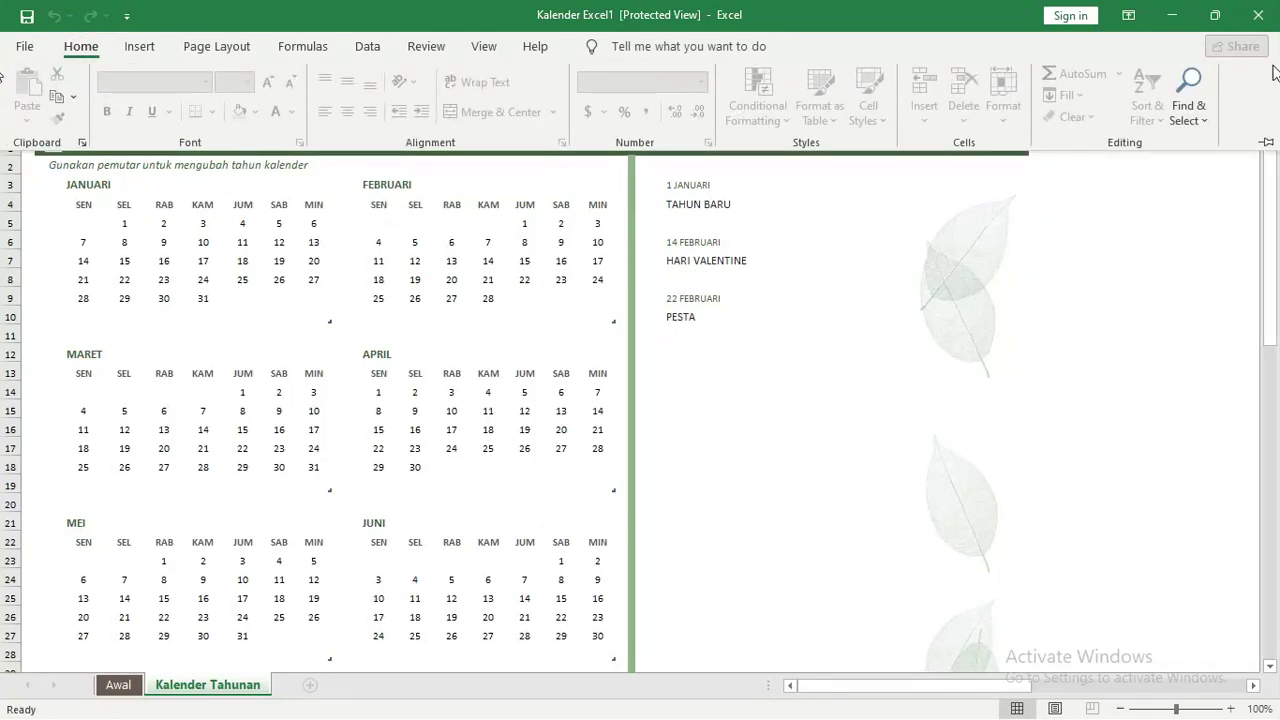
click(1265, 12)
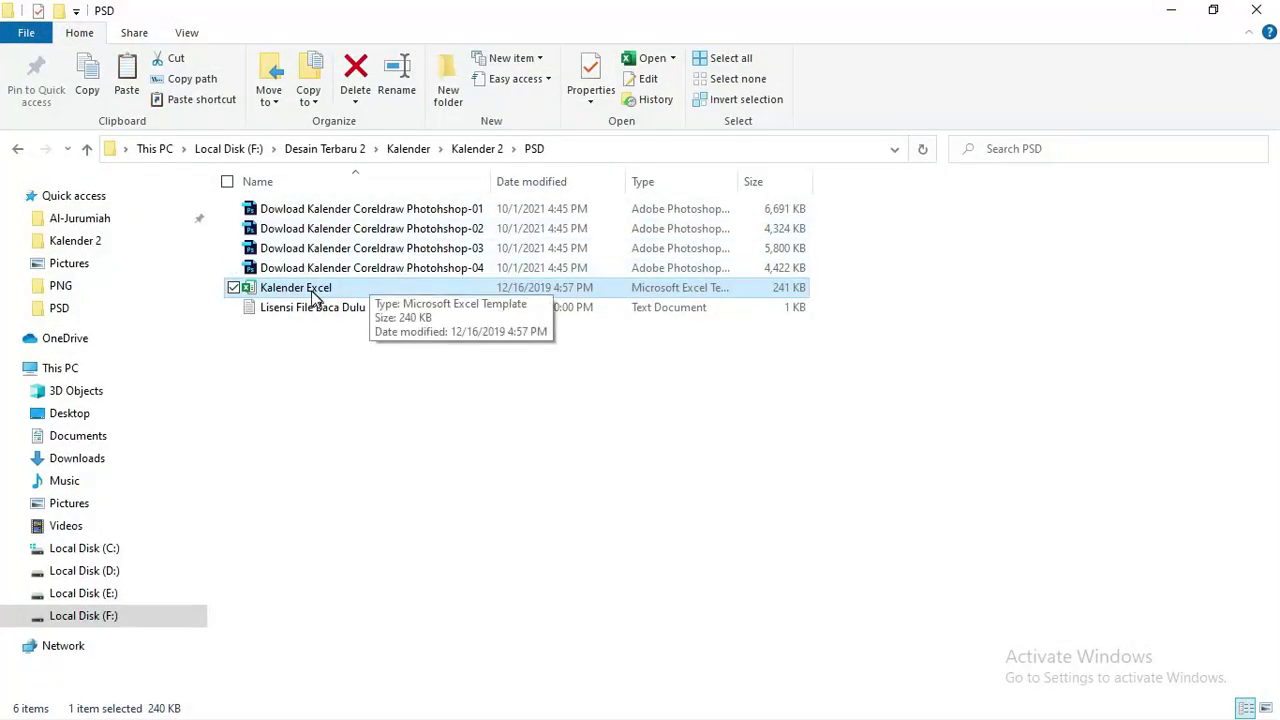
Reopen Kalender Excel with editing enabled and show the Kalender Tahunan sheet
click(311, 288)
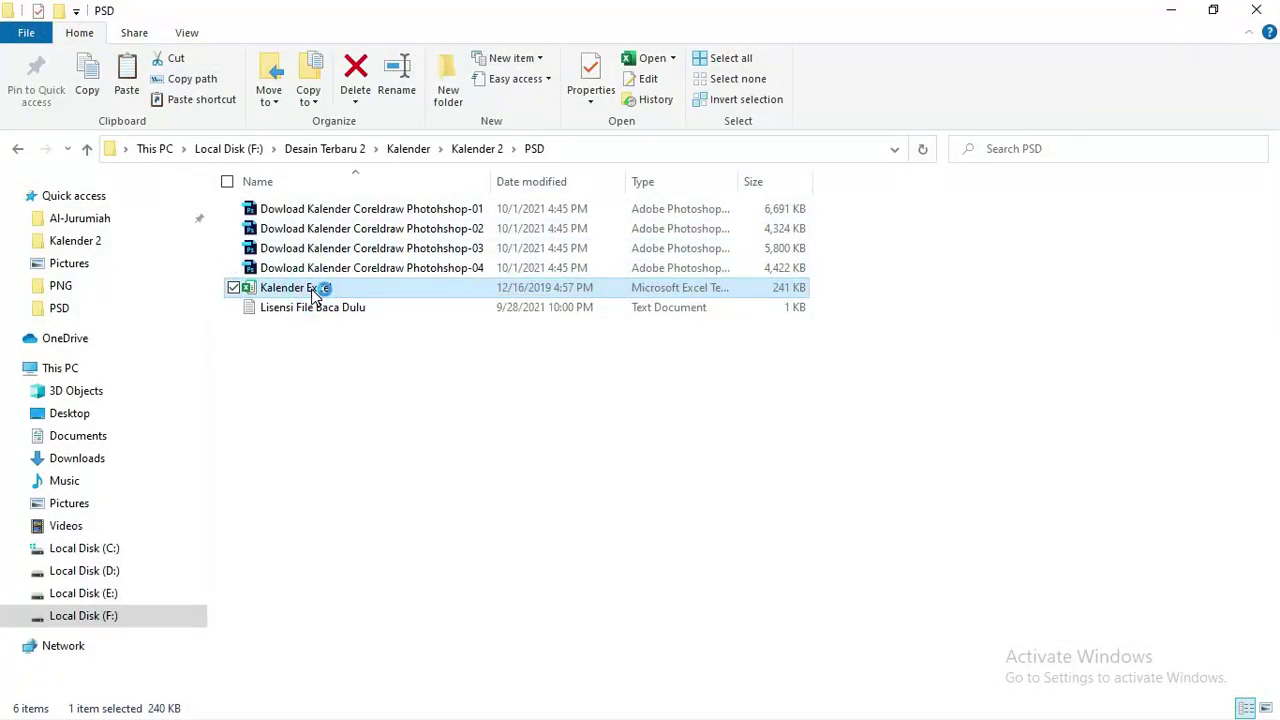
double_click(311, 288)
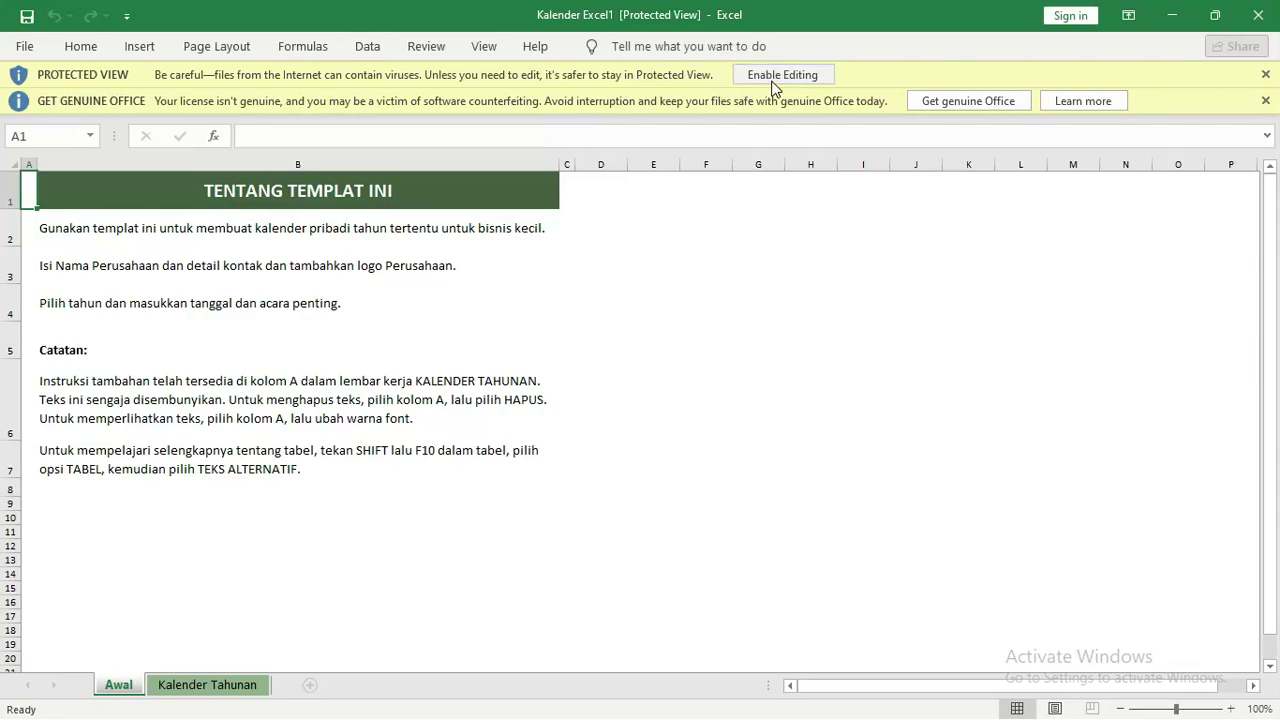
click(773, 88)
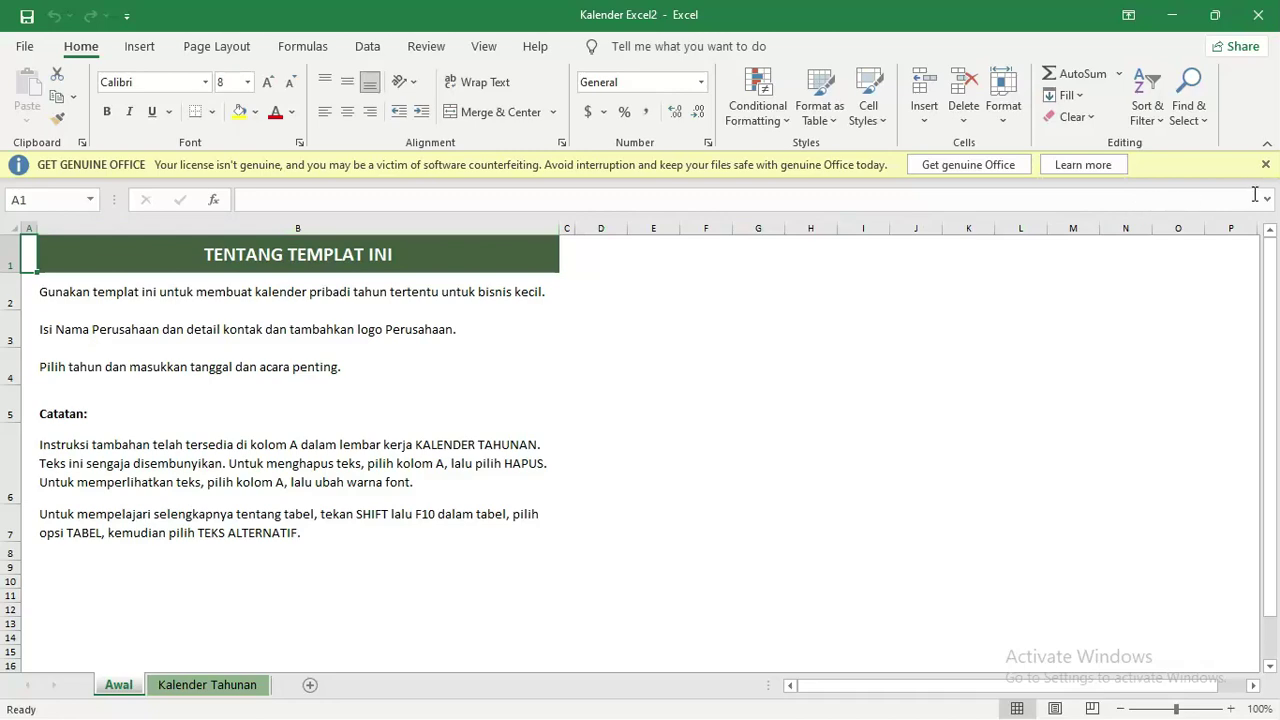
click(1266, 165)
click(246, 338)
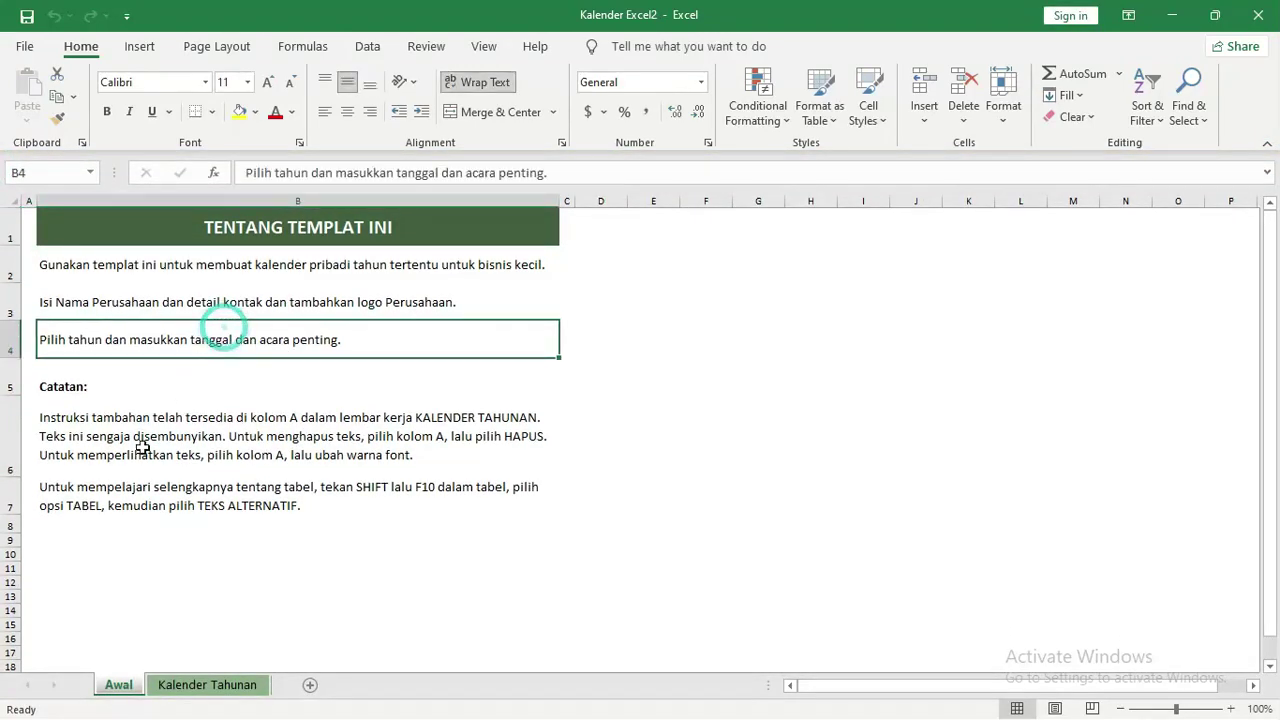
click(200, 685)
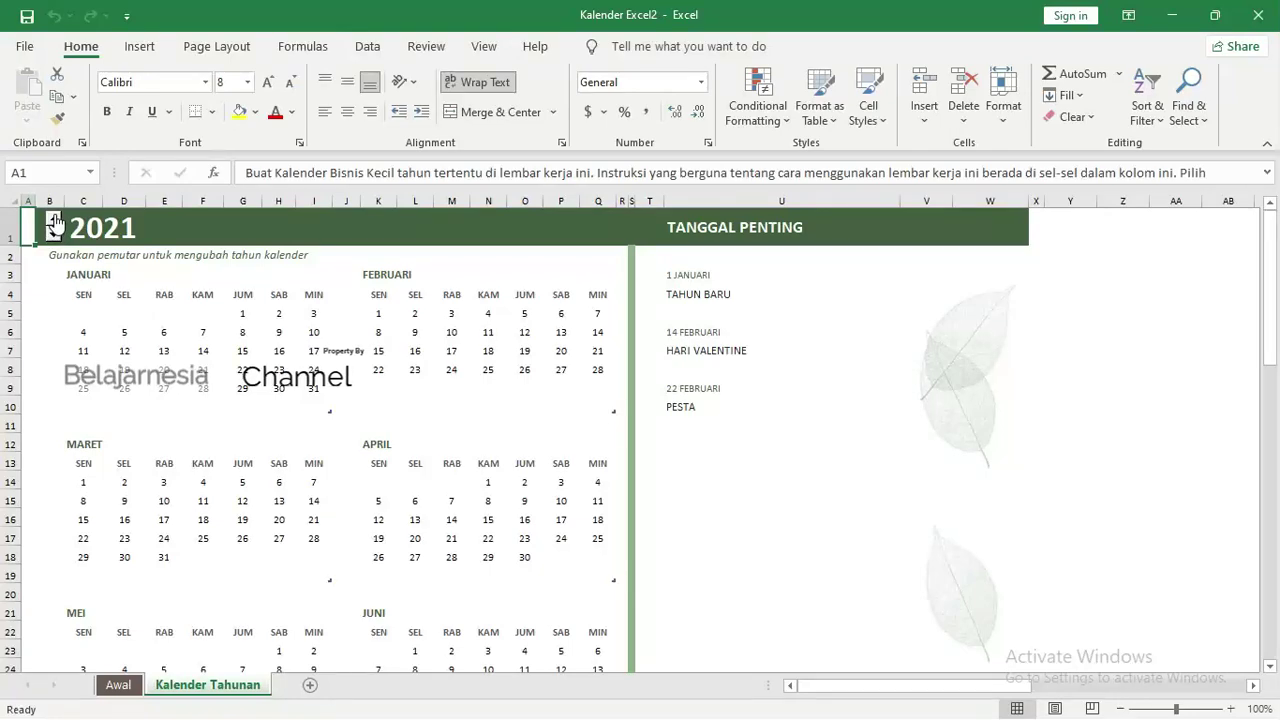
Inspect the address placeholder in U45 and the important-dates entries in column U
scroll(472, 397, down, 3)
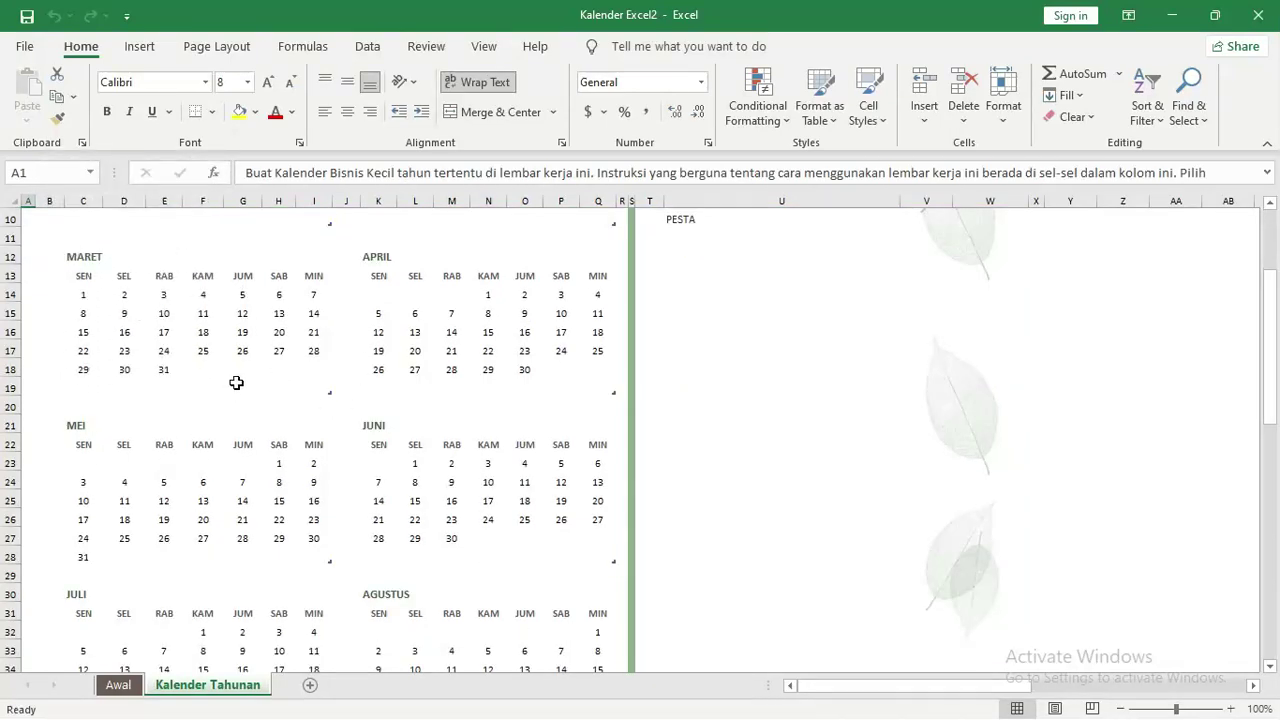
scroll(300, 390, down, 8)
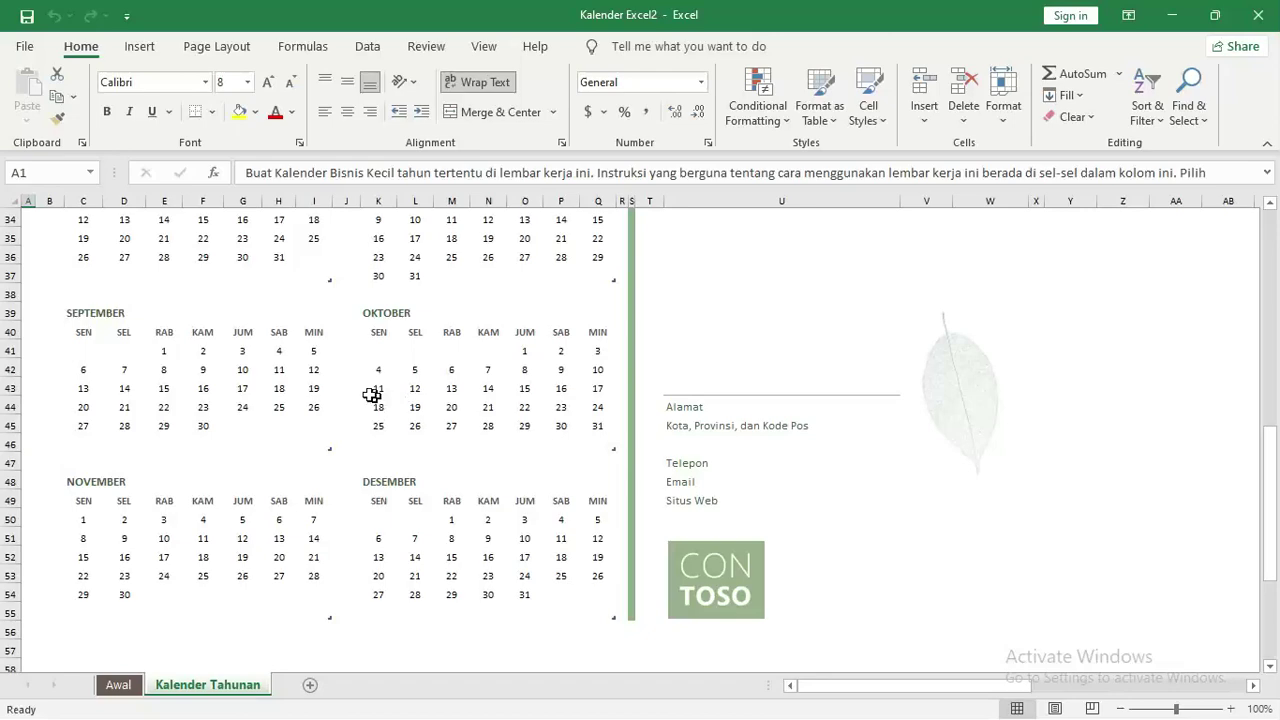
click(712, 424)
scroll(714, 419, up, 4)
scroll(714, 419, up, 3)
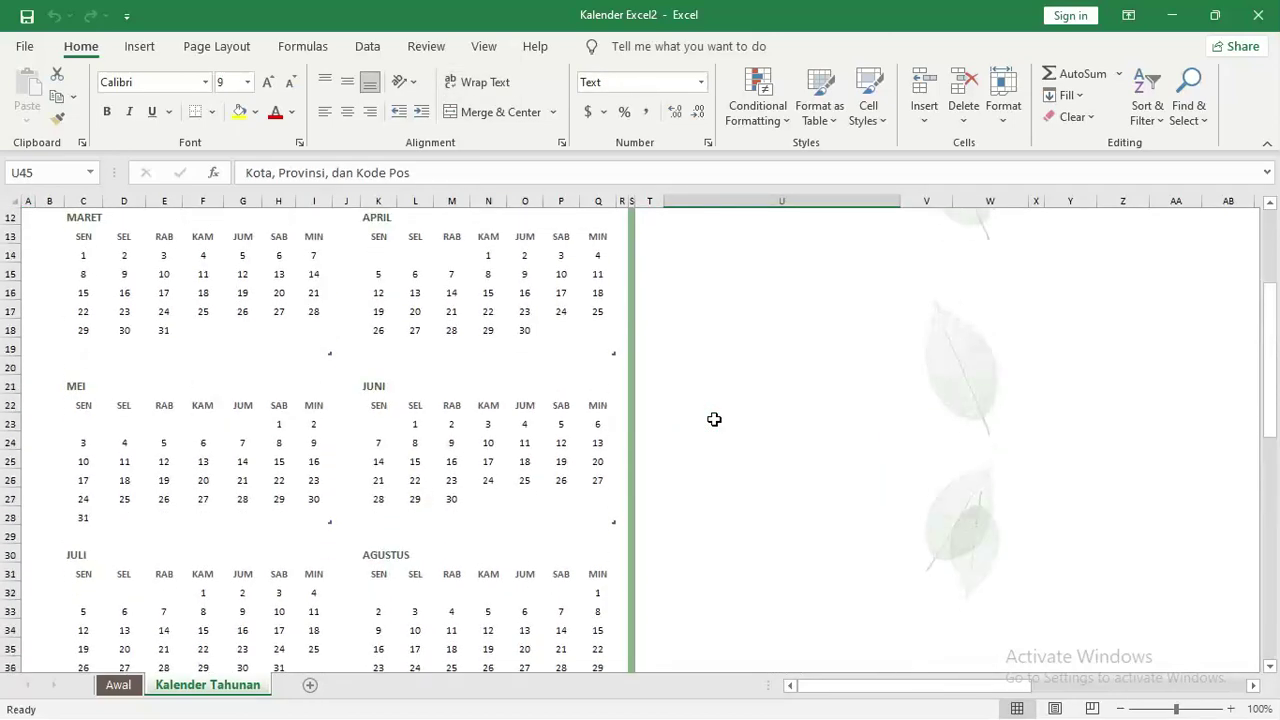
scroll(714, 419, up, 4)
drag(735, 288, 755, 420)
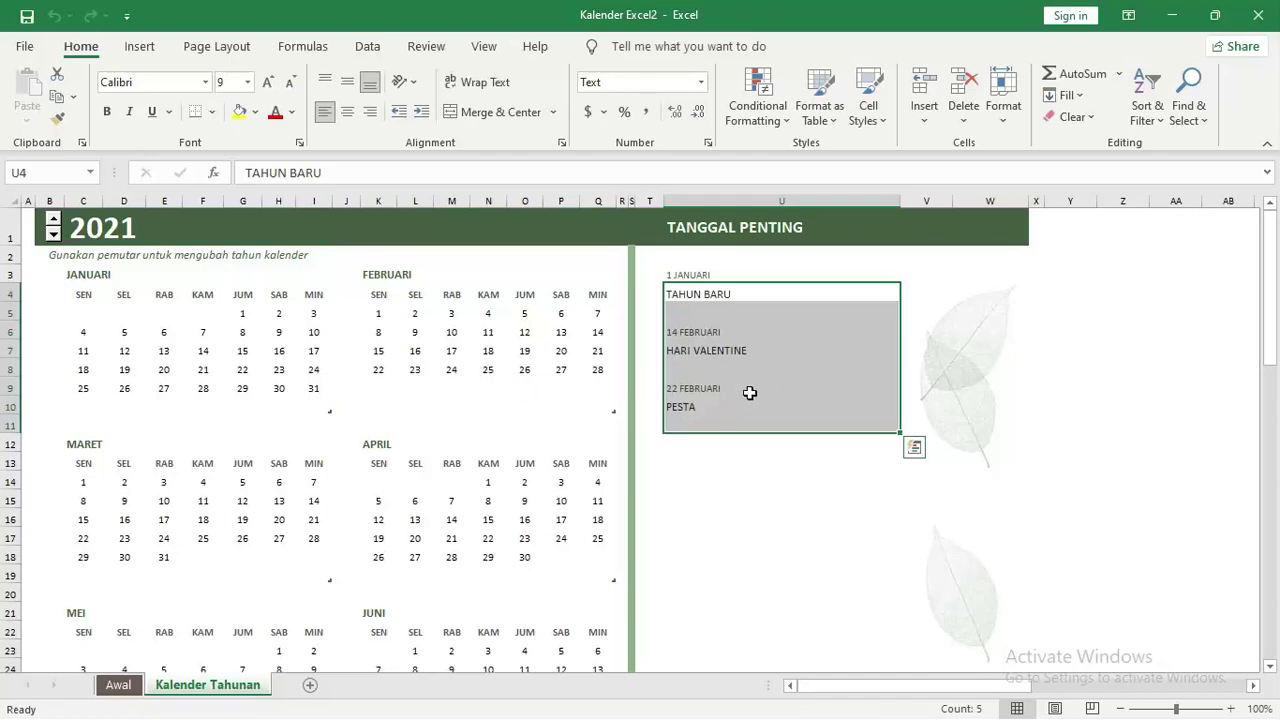
click(749, 388)
drag(706, 275, 751, 406)
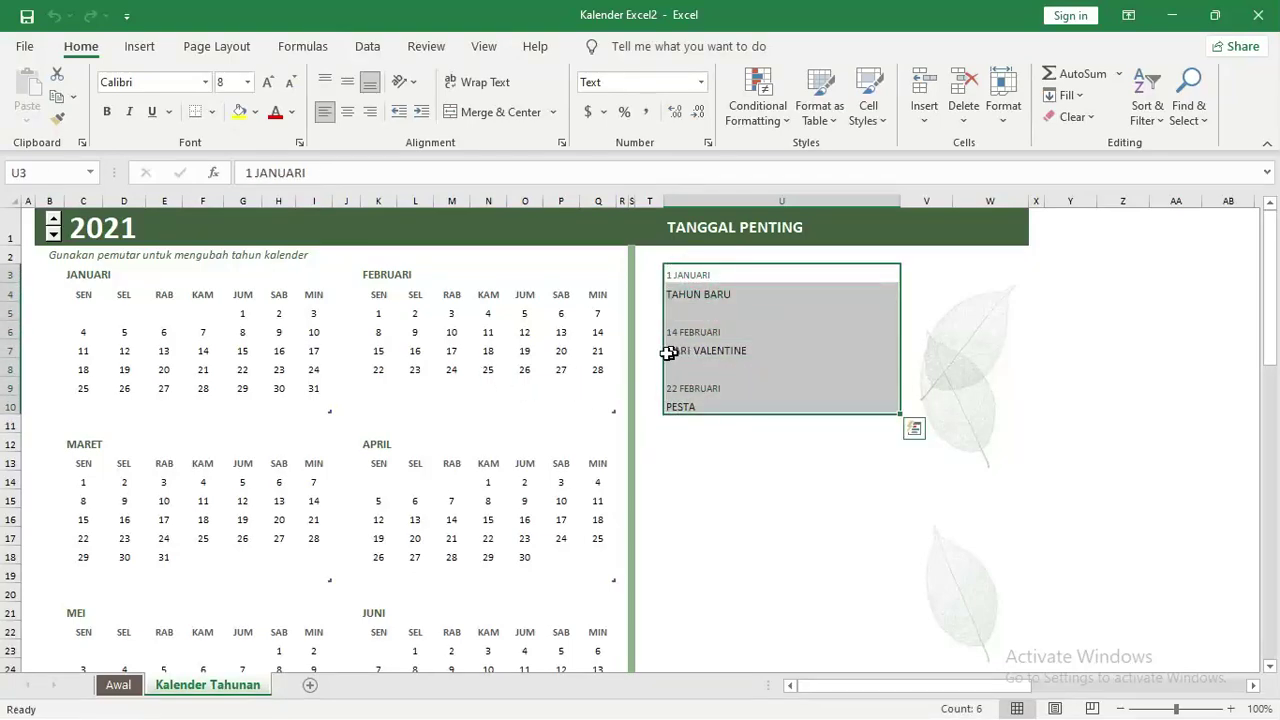
Step the calendar year with the spinner until it shows 2023
click(54, 220)
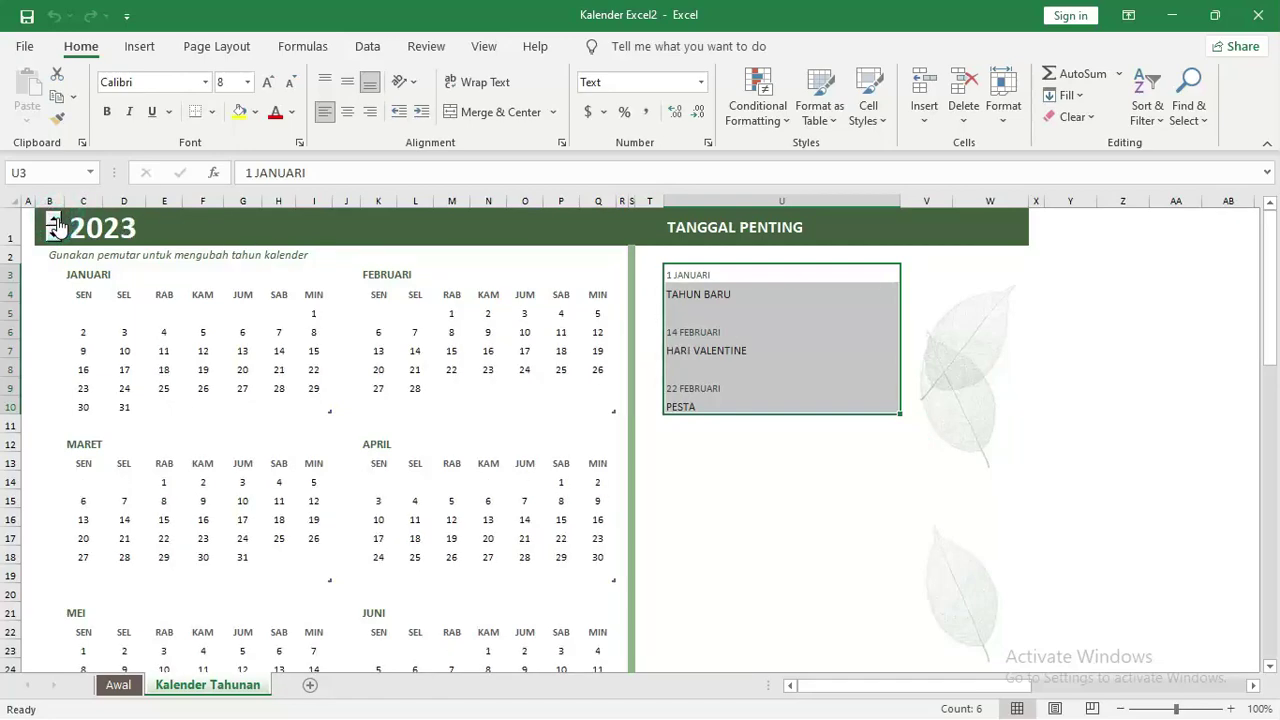
click(54, 233)
click(54, 233)
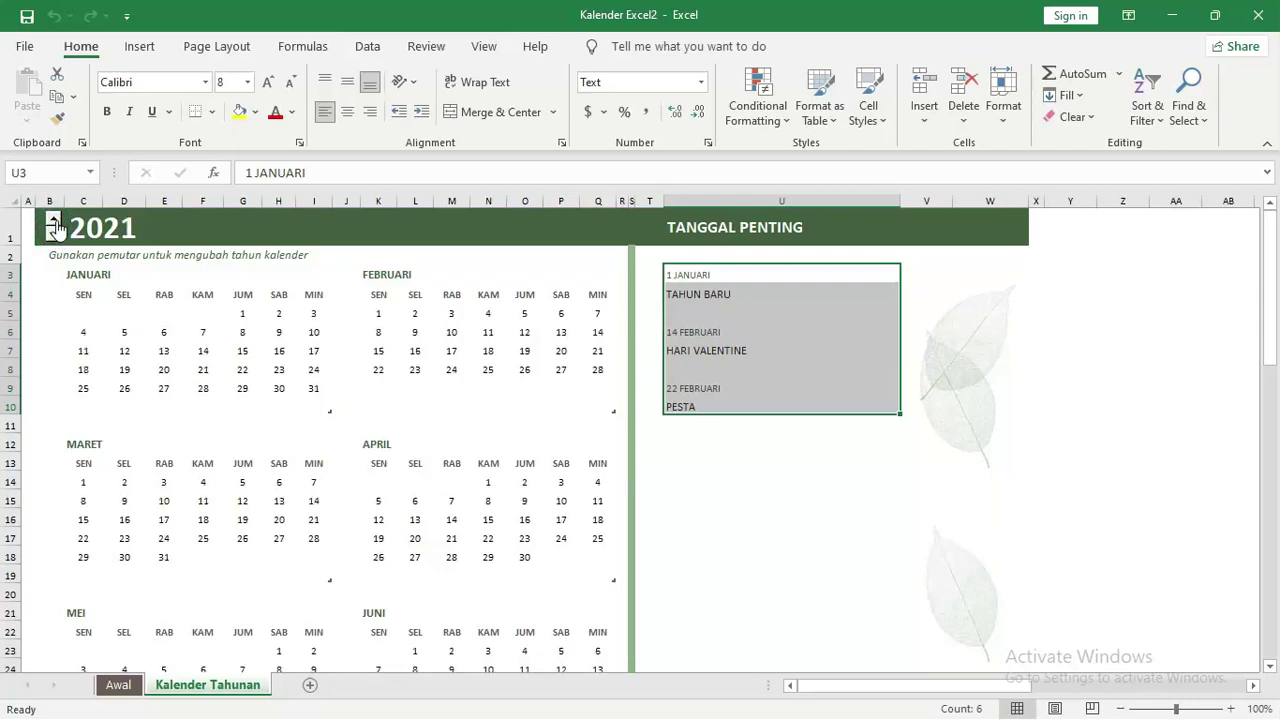
click(54, 220)
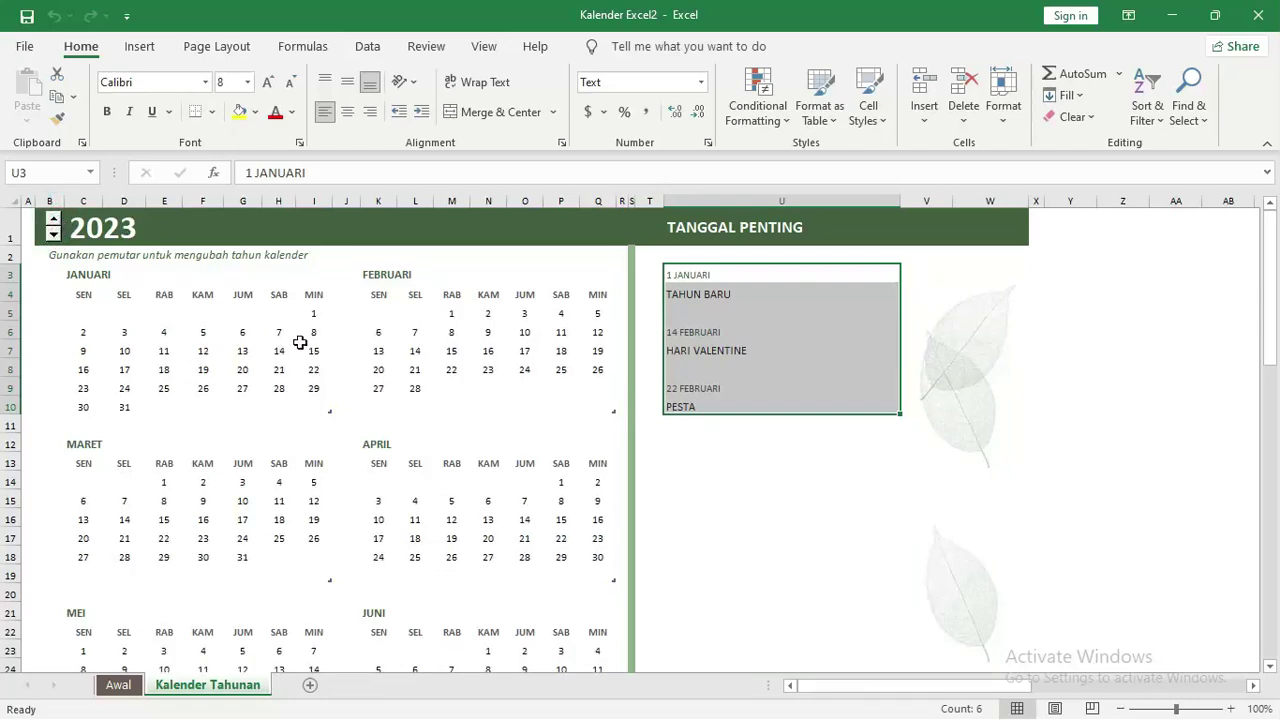
Browse the sheet down to the CONTOSO logo and back, then return to the PSD folder
scroll(385, 357, down, 3)
scroll(395, 354, down, 2)
scroll(395, 354, down, 3)
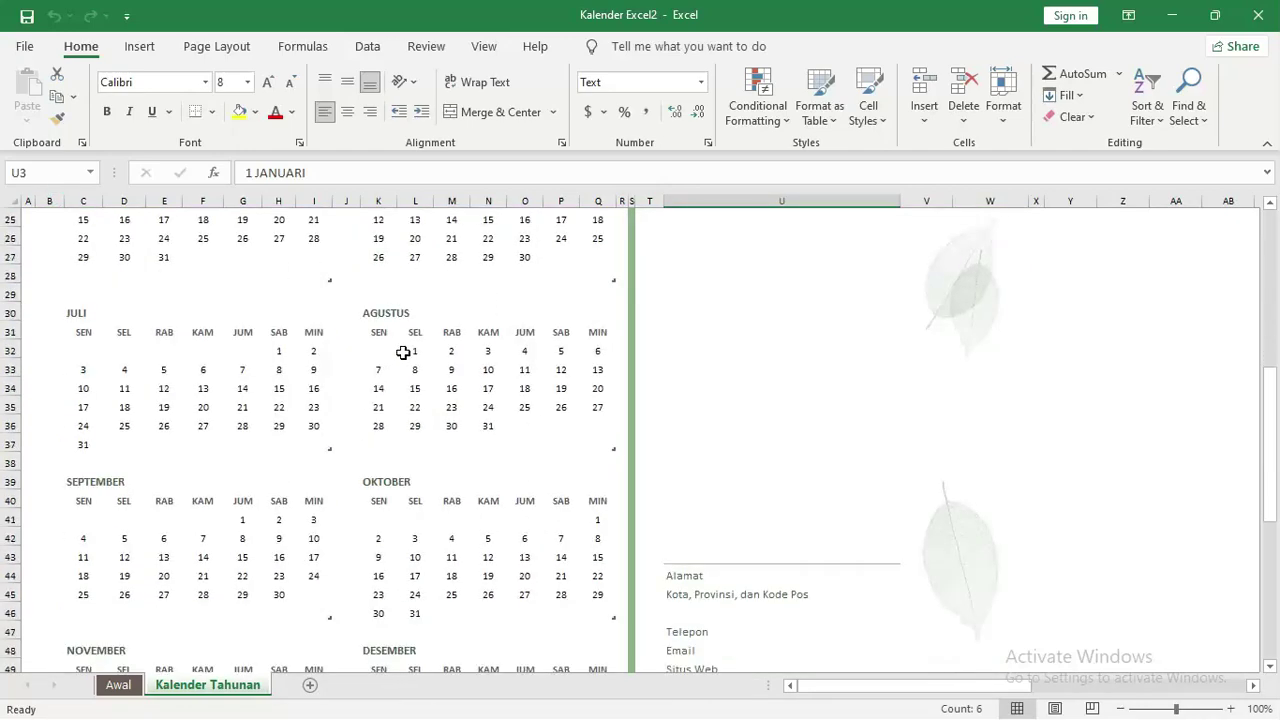
scroll(395, 354, down, 3)
scroll(395, 354, down, 4)
click(727, 373)
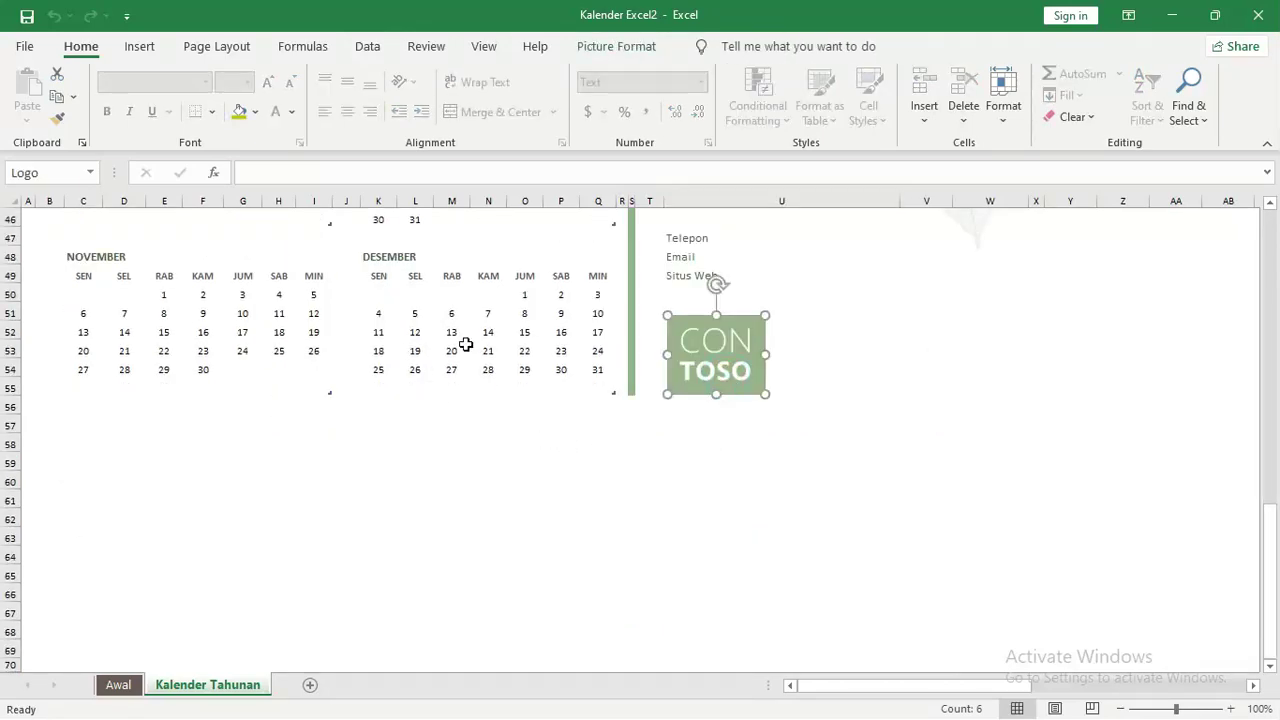
scroll(466, 344, up, 5)
scroll(466, 344, up, 4)
scroll(466, 344, up, 4)
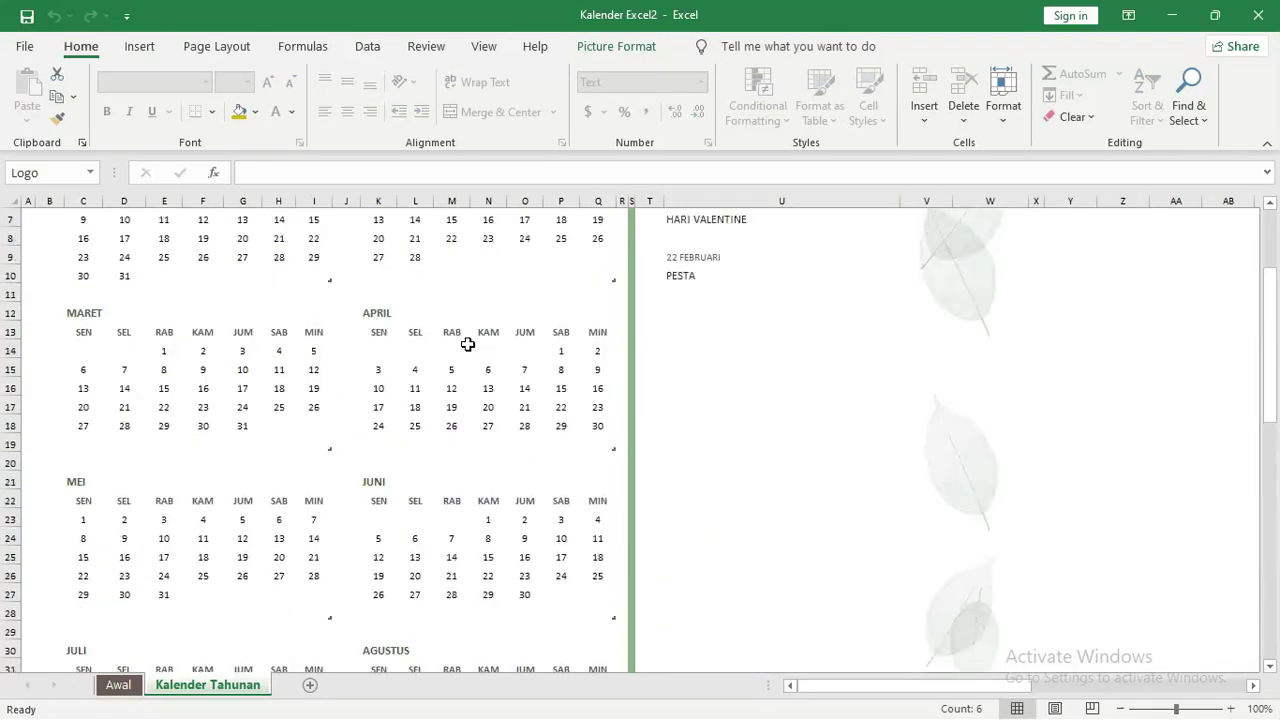
scroll(522, 337, up, 2)
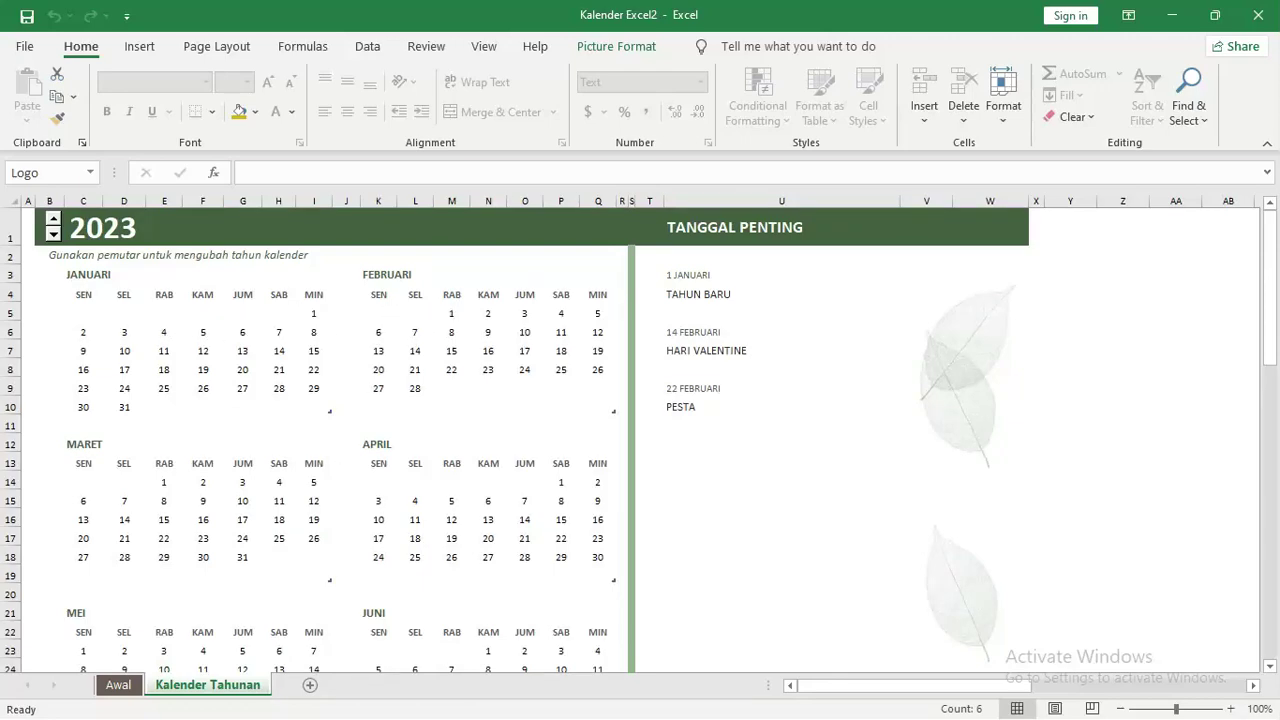
key(alt+Tab)
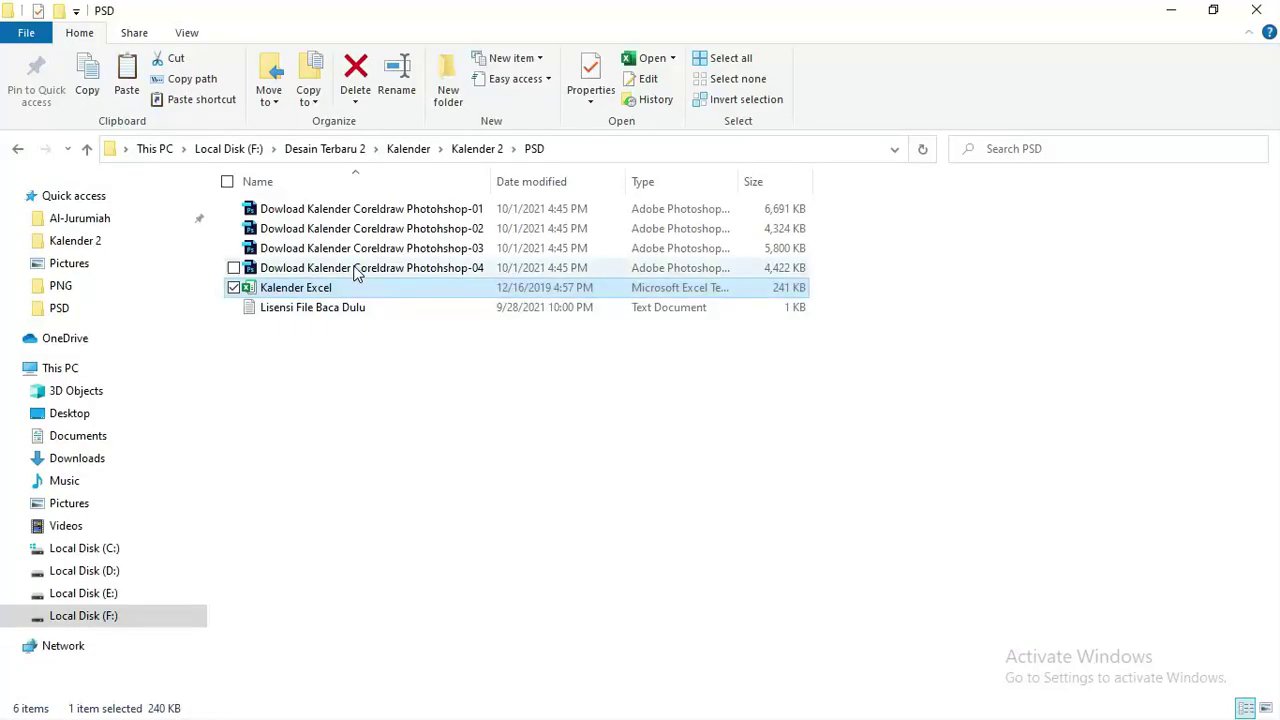
Reopen the licence note, select the timeanddate.com calendar link, and switch to the browser
double_click(320, 307)
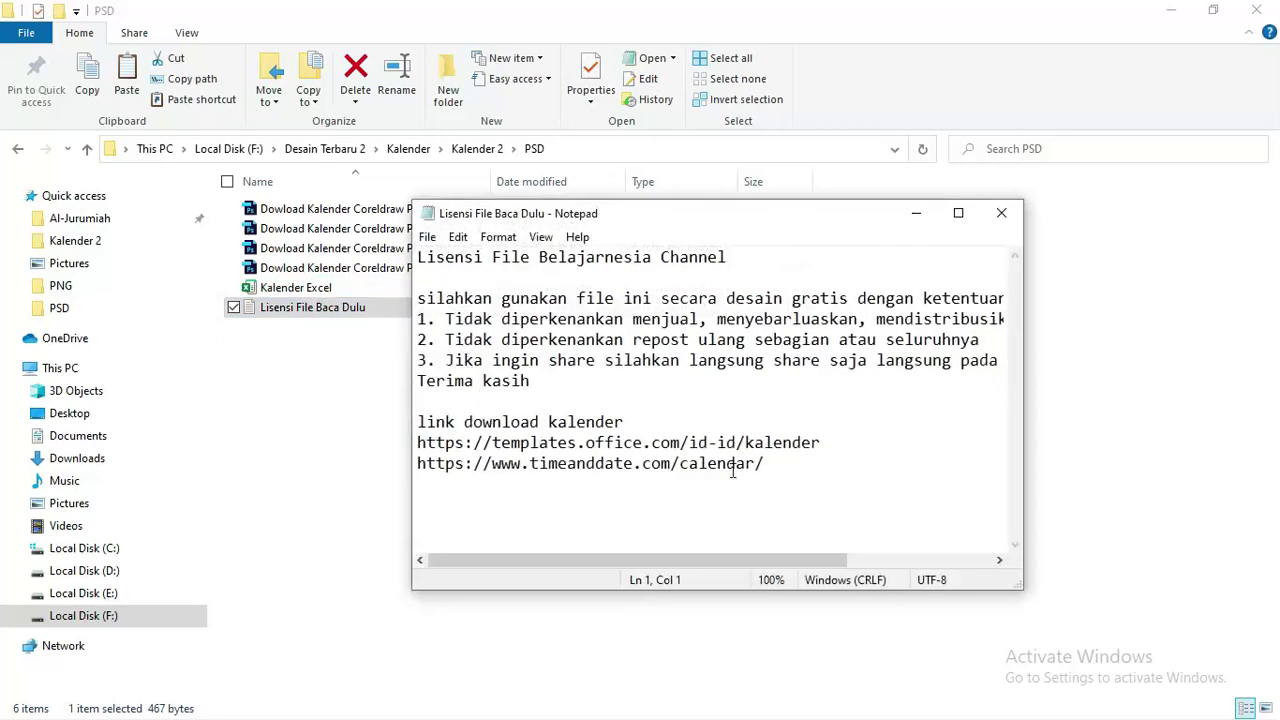
drag(762, 463, 350, 477)
key(ctrl+c)
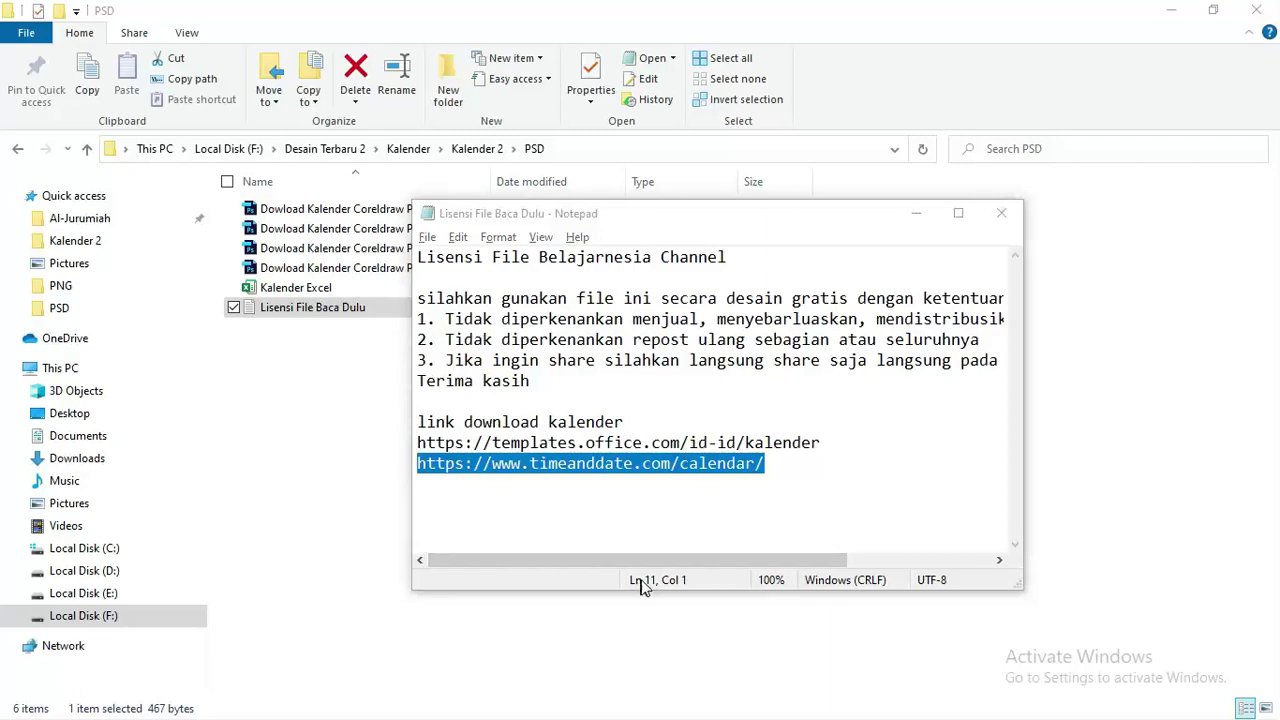
key(alt+Tab)
key(alt+Tab)
key(alt+Tab)
key(alt+Tab)
key(alt+Tab)
key(alt+Tab)
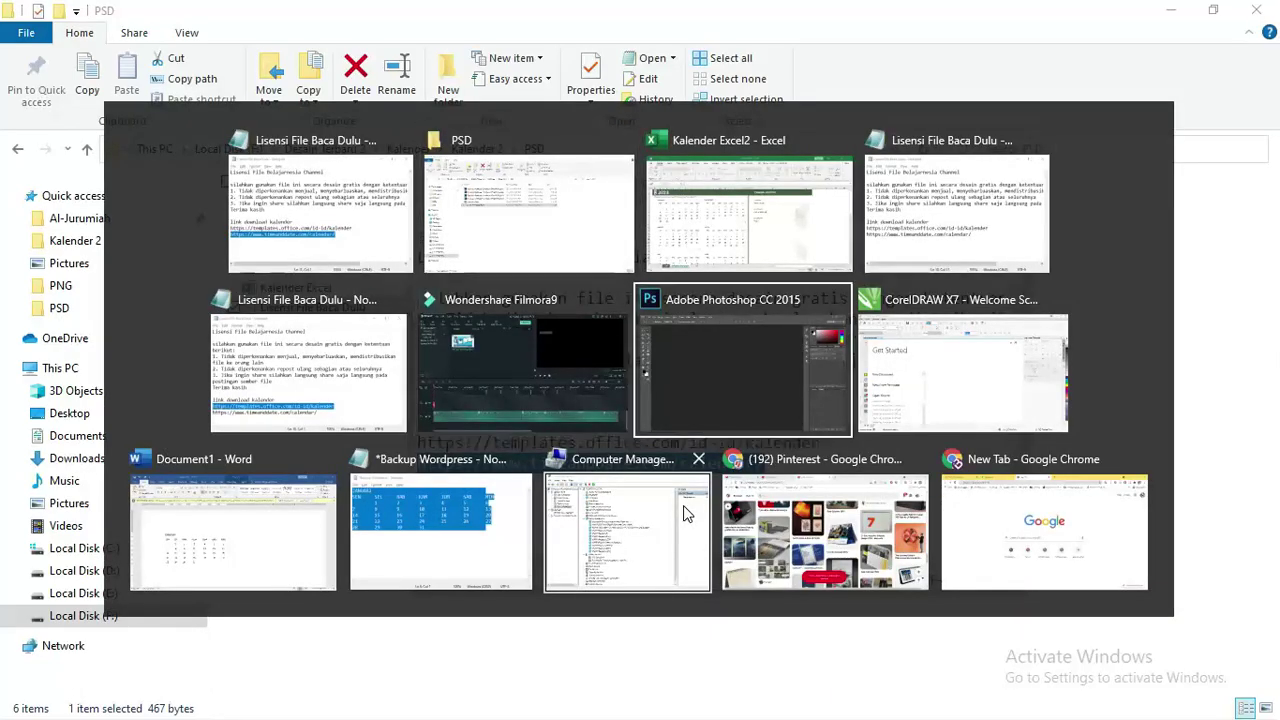
key(alt+Tab)
key(alt+Tab)
key(alt+Tab)
key(alt+Tab)
key(alt+Tab)
key(alt+Tab)
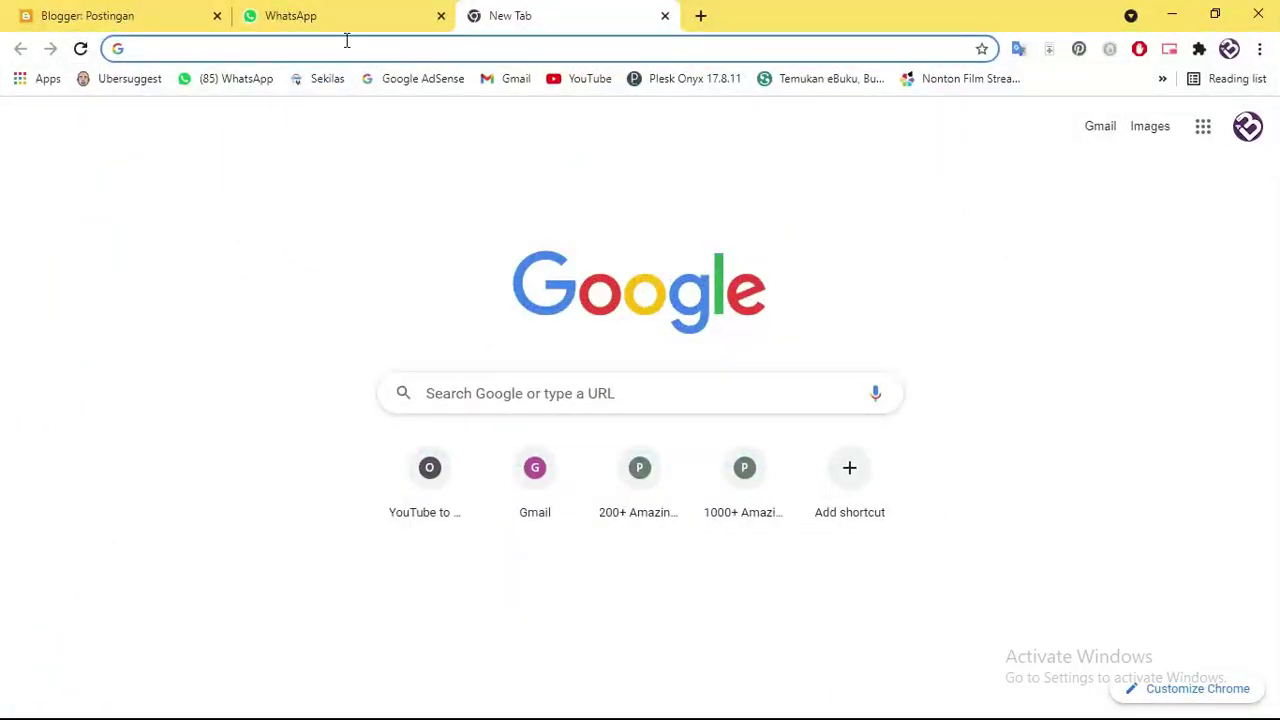
Paste the timeanddate.com calendar link into the new tab and load it, reloading after the error
click(323, 50)
key(ctrl+v)
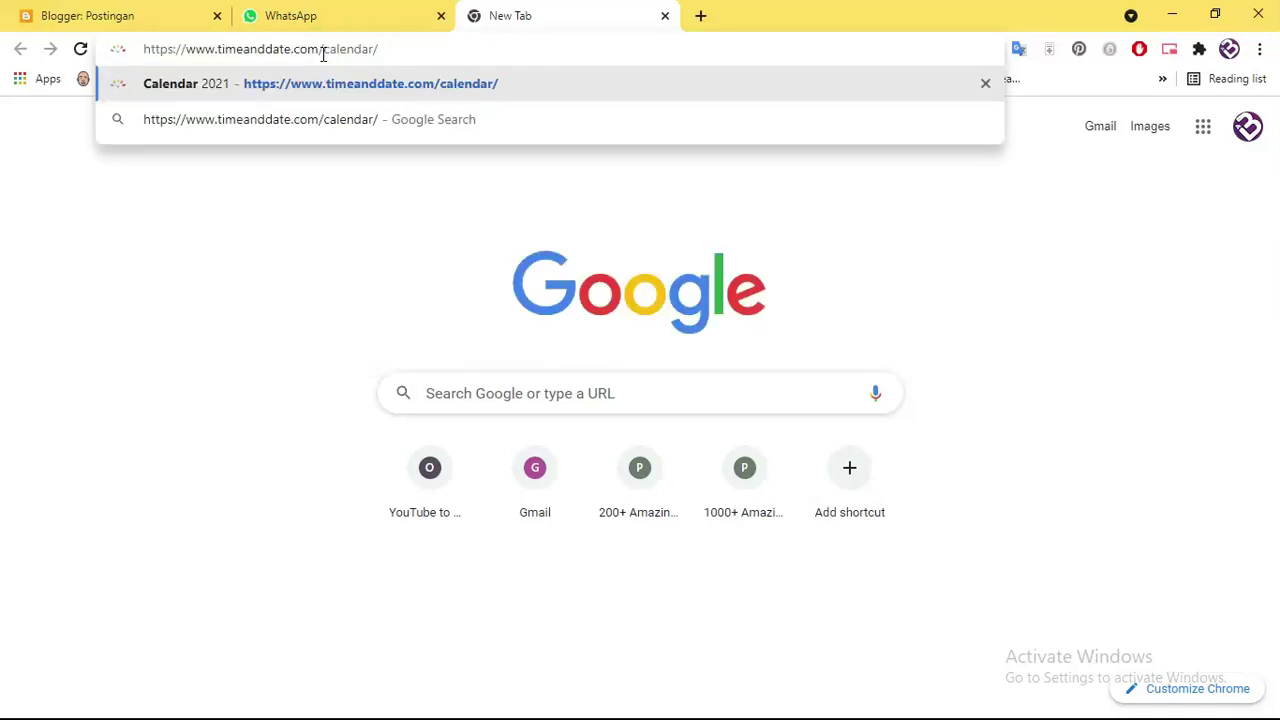
key(Return)
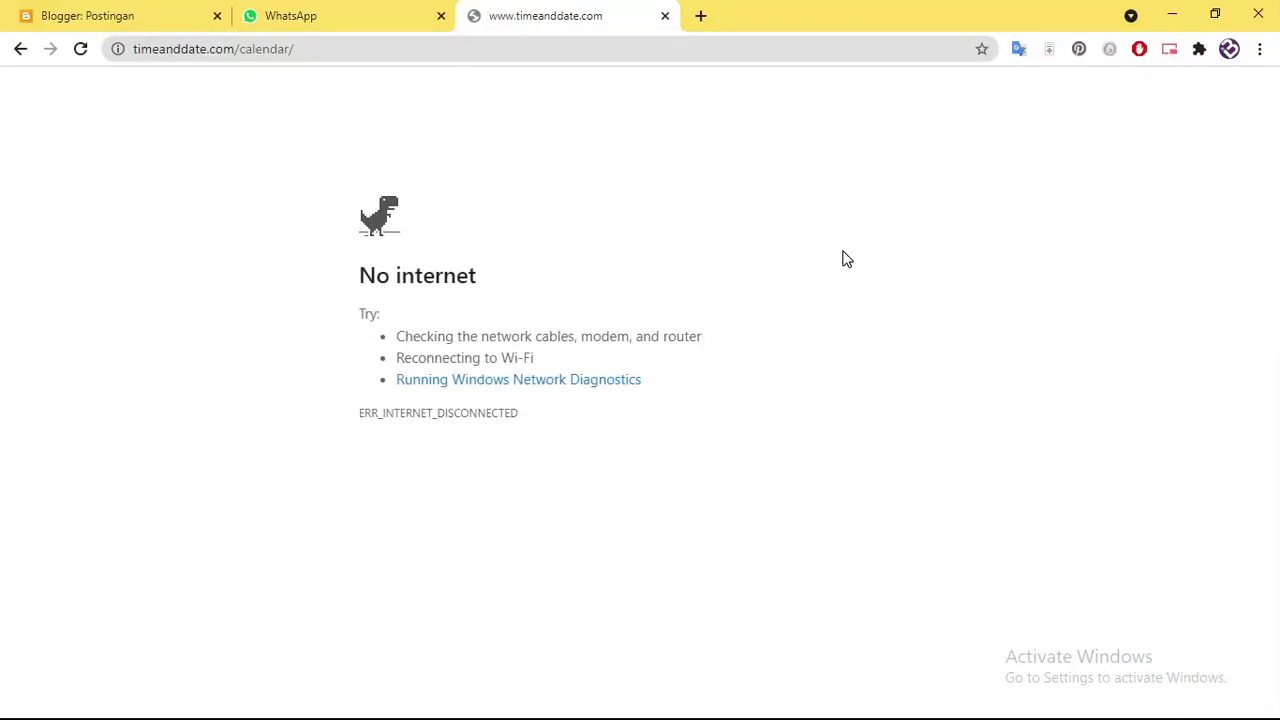
click(81, 49)
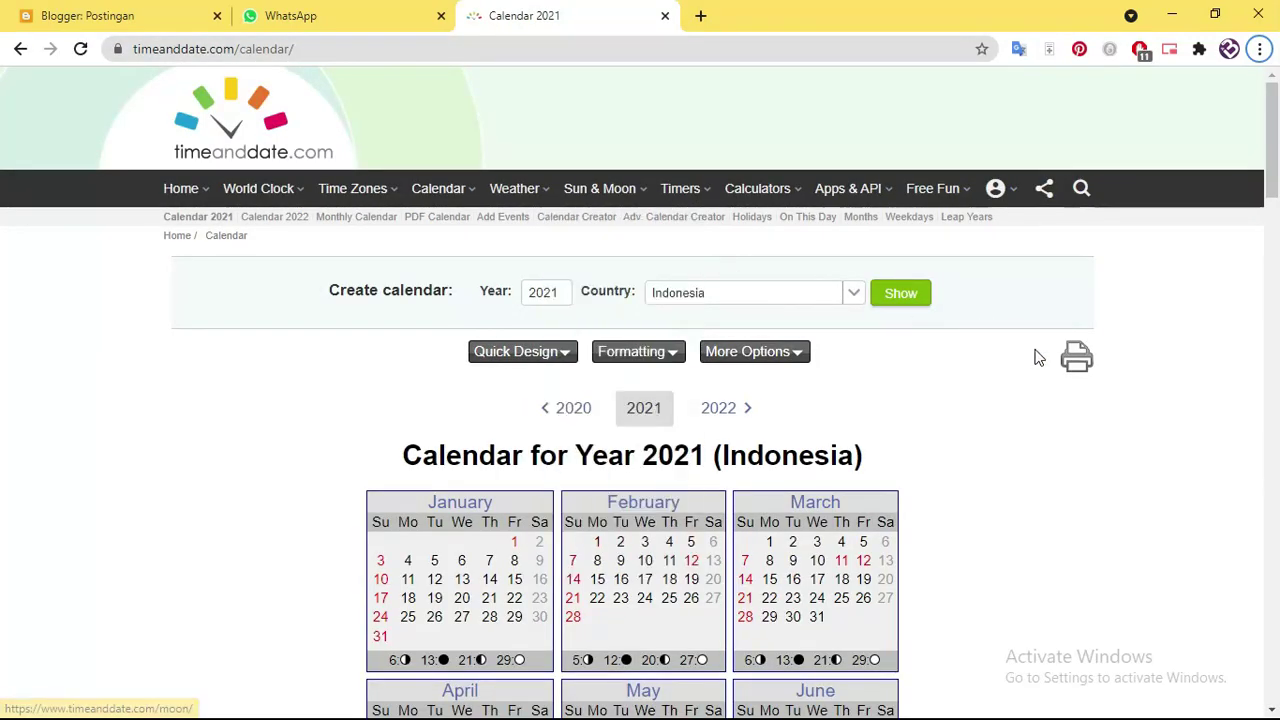
Confirm Indonesia in the country list and scroll through the 2021 calendar and holidays
scroll(766, 314, down, 1)
scroll(723, 357, up, 1)
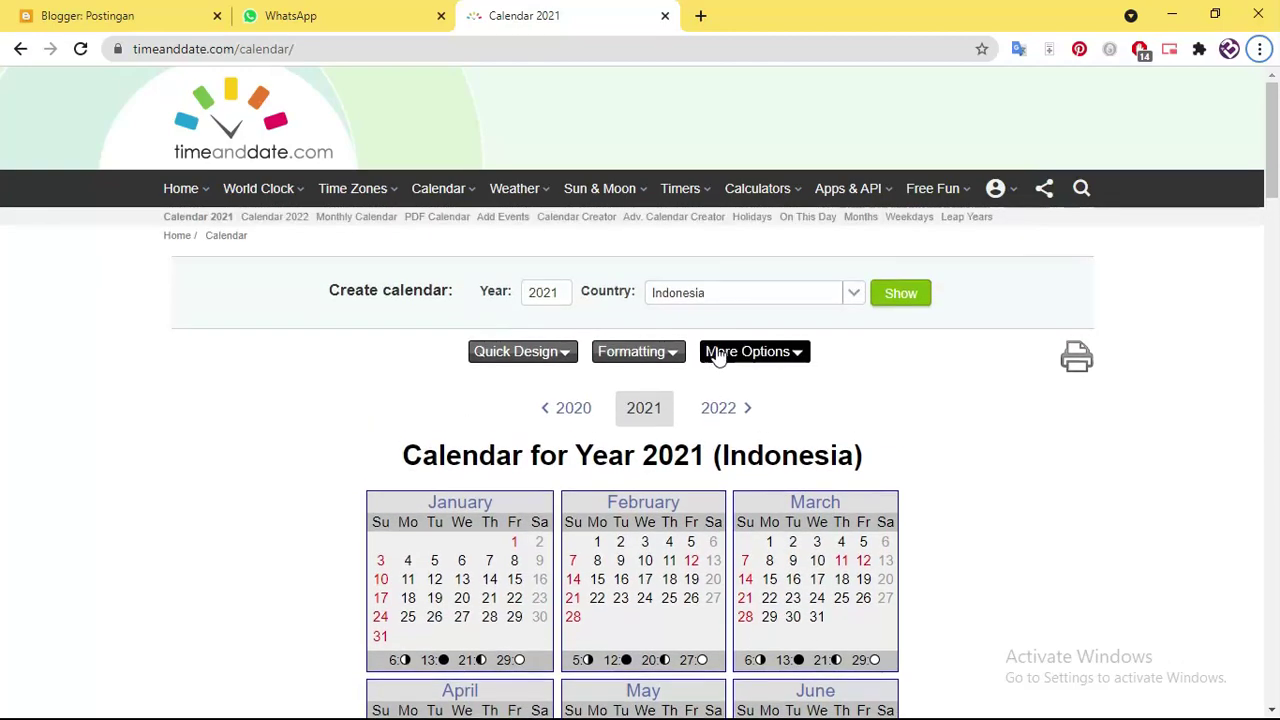
click(745, 300)
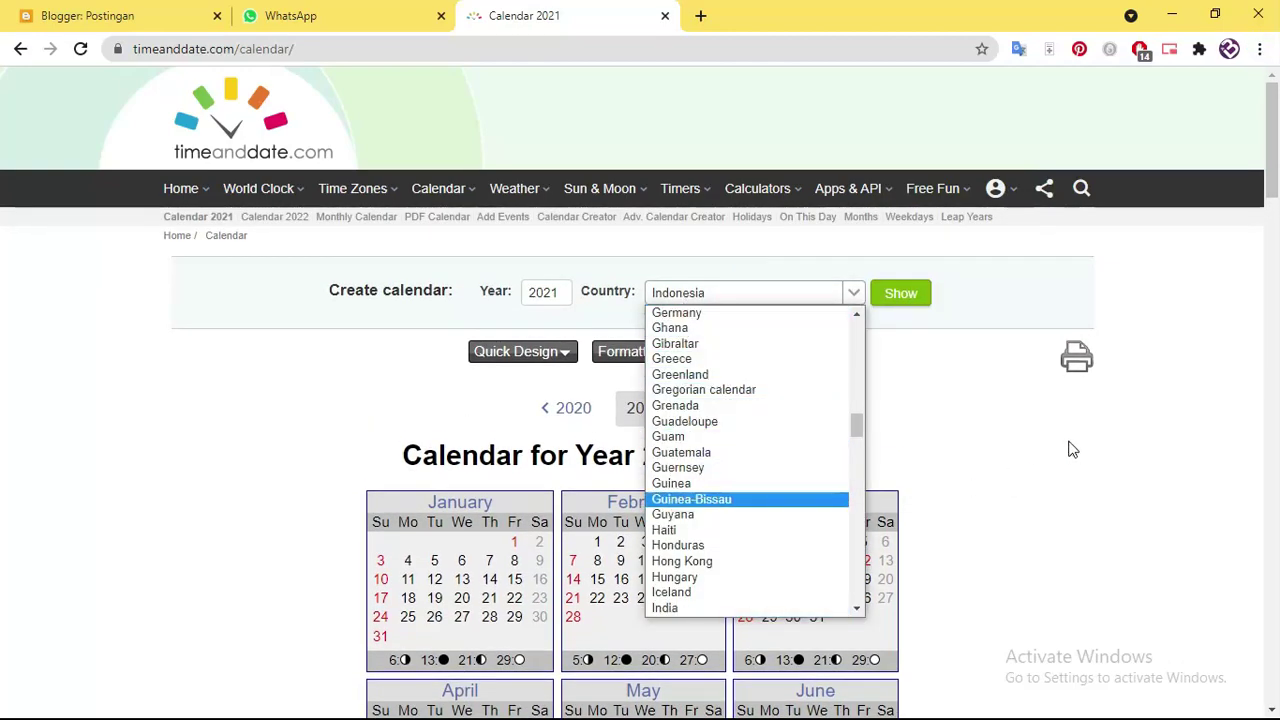
click(950, 432)
scroll(737, 294, down, 3)
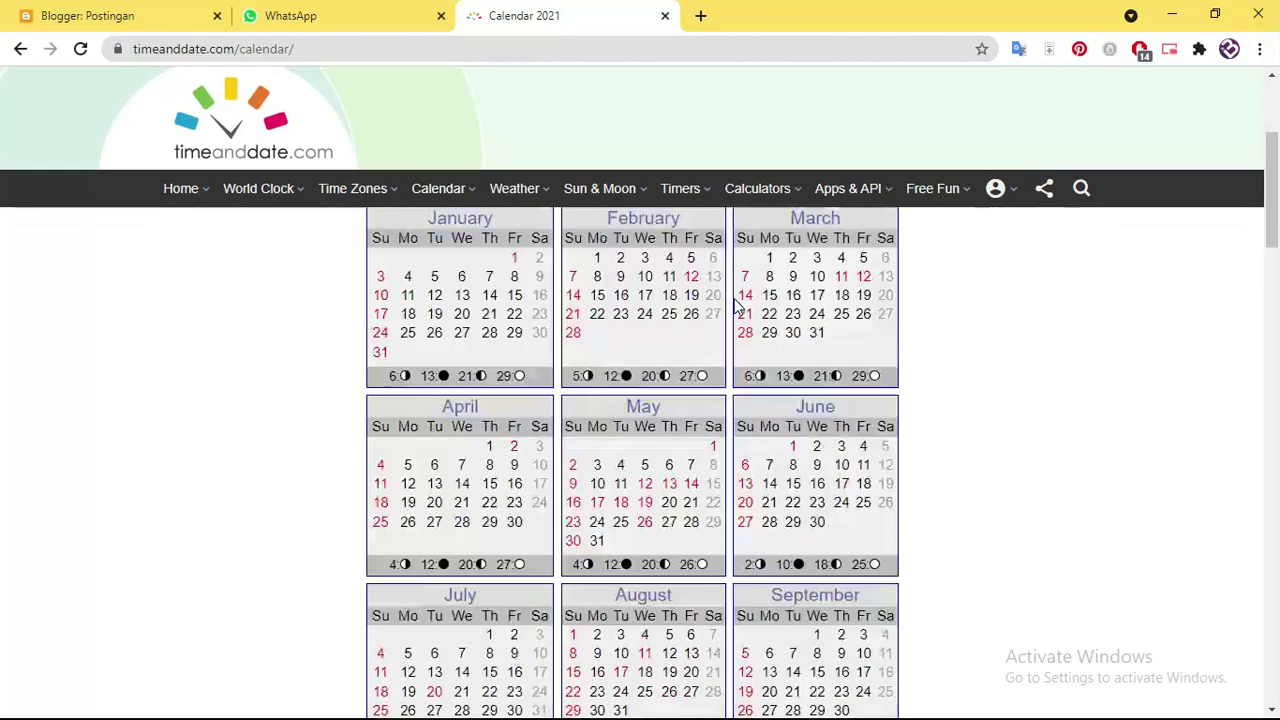
scroll(737, 294, down, 5)
scroll(760, 290, down, 1)
scroll(772, 289, down, 3)
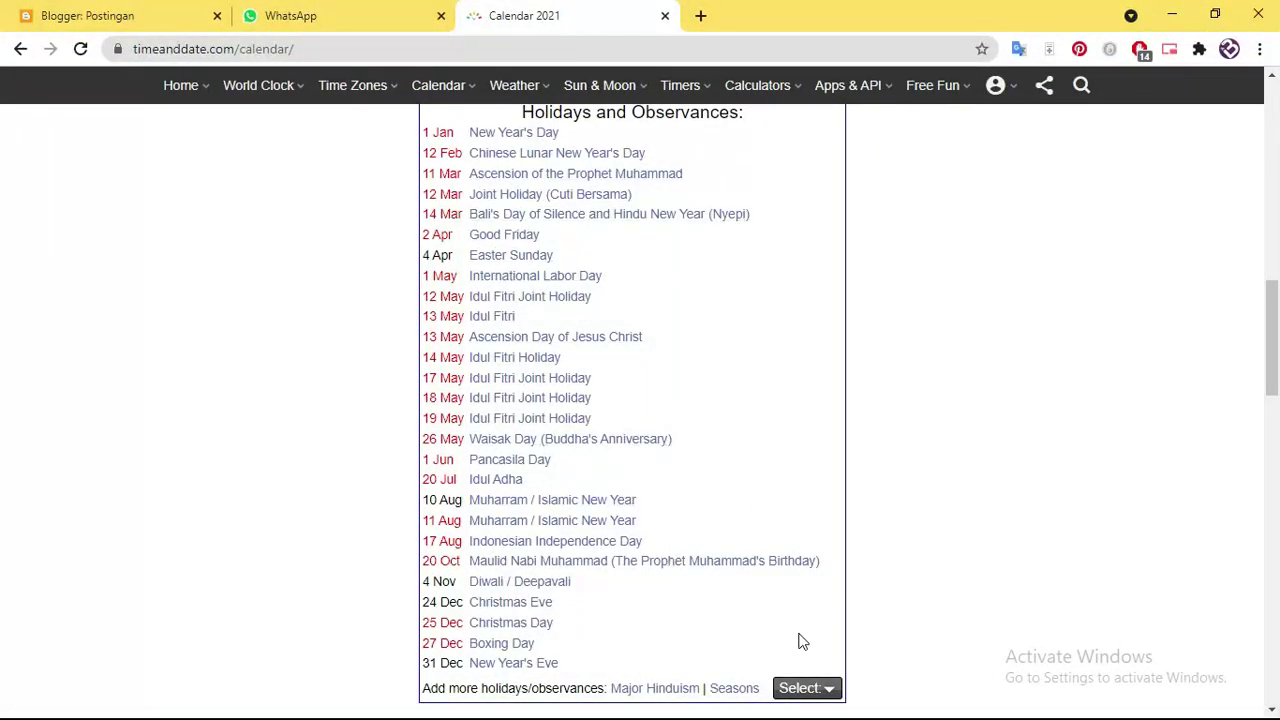
scroll(601, 395, up, 3)
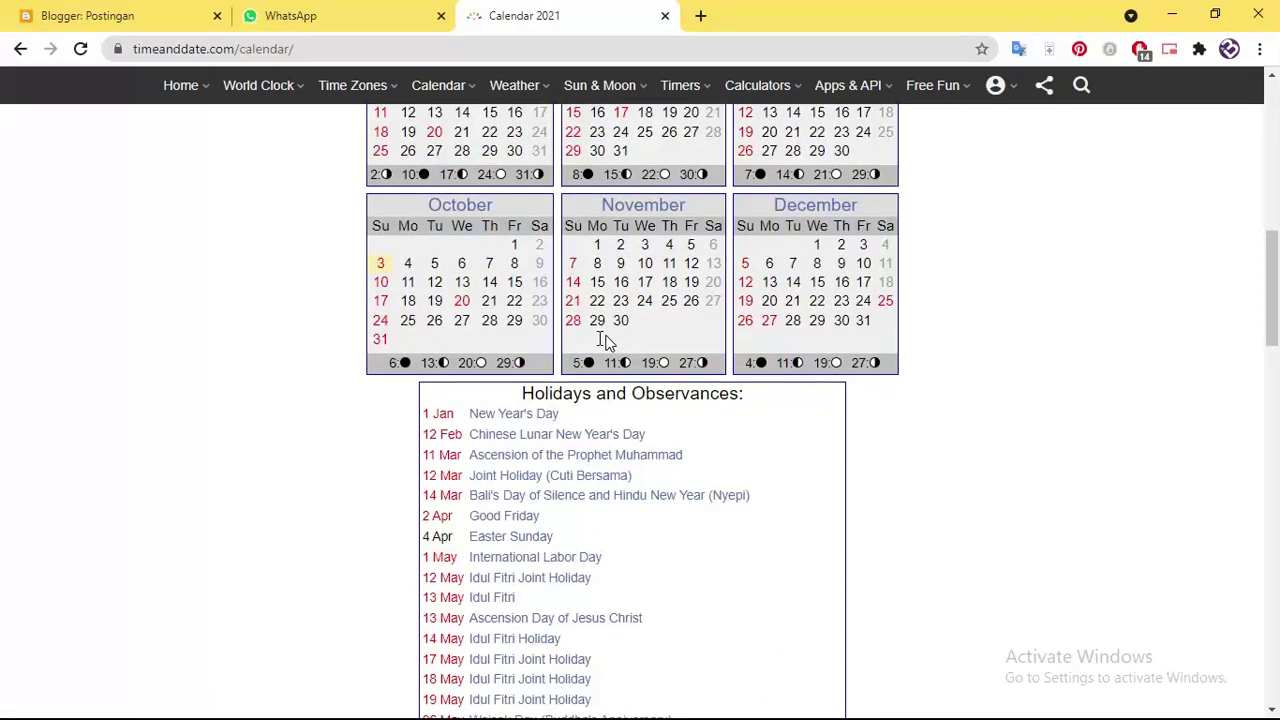
scroll(605, 341, down, 1)
scroll(608, 342, down, 1)
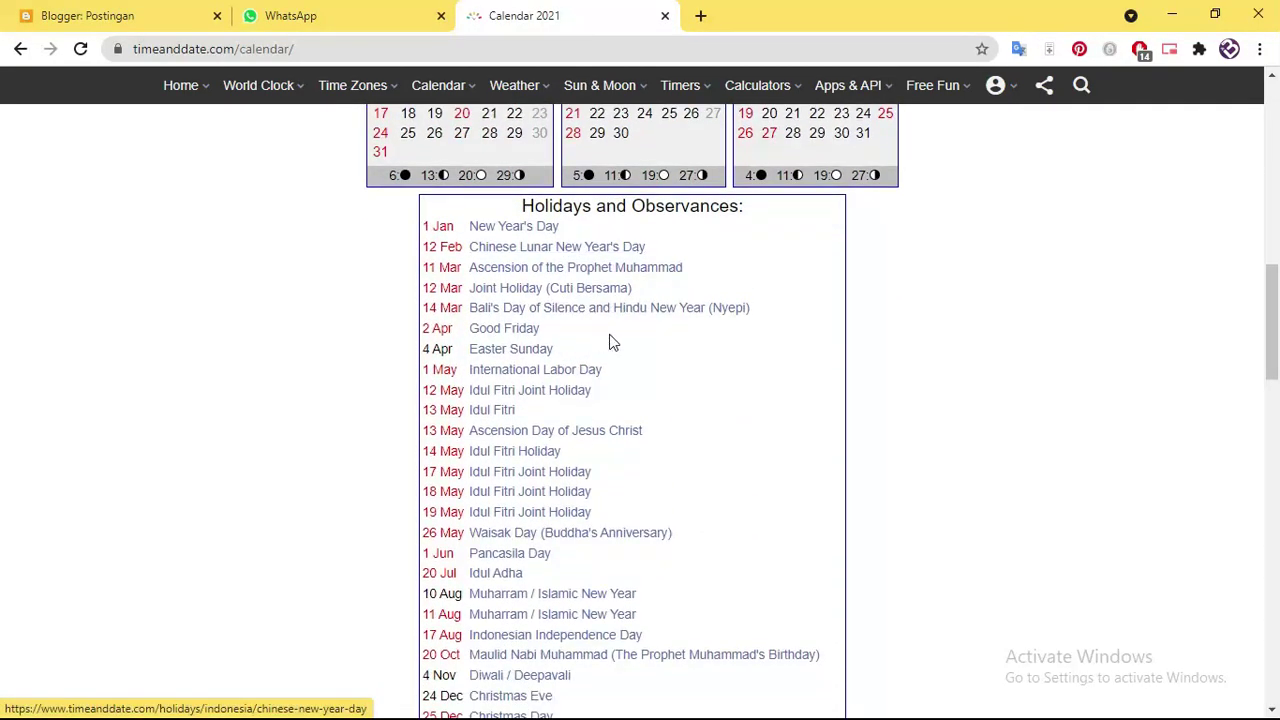
scroll(582, 440, down, 1)
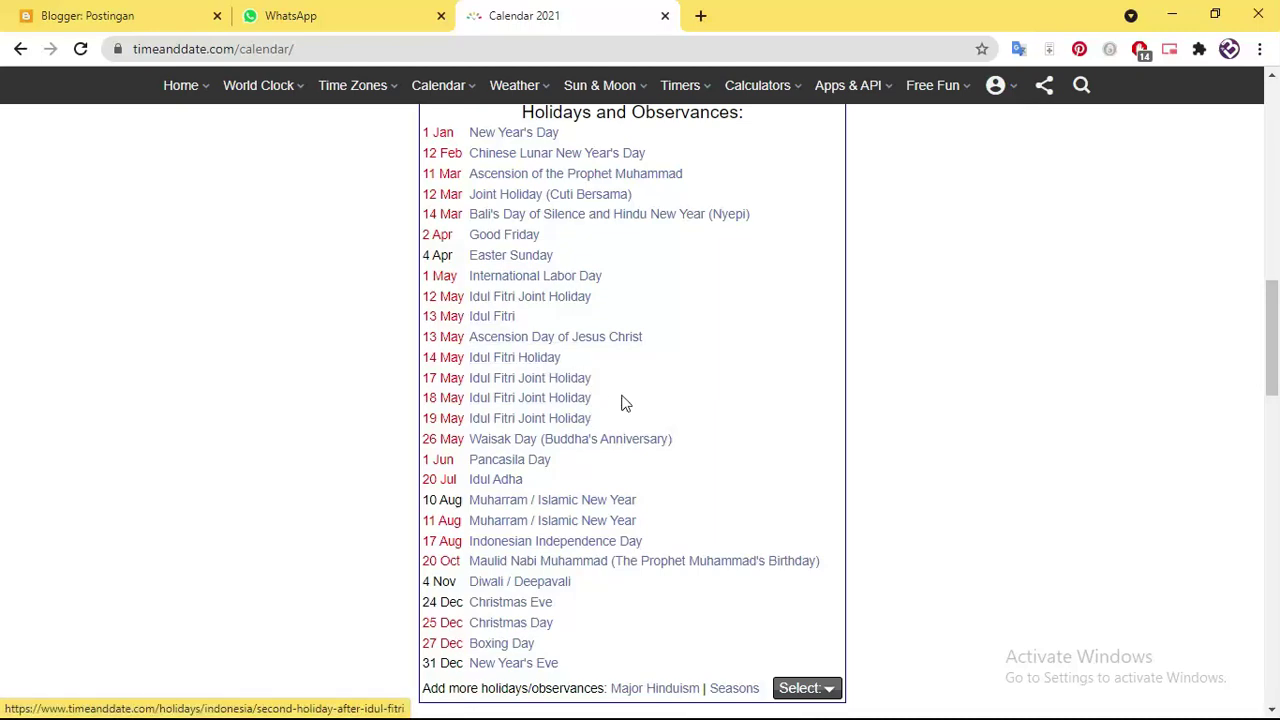
scroll(590, 410, down, 1)
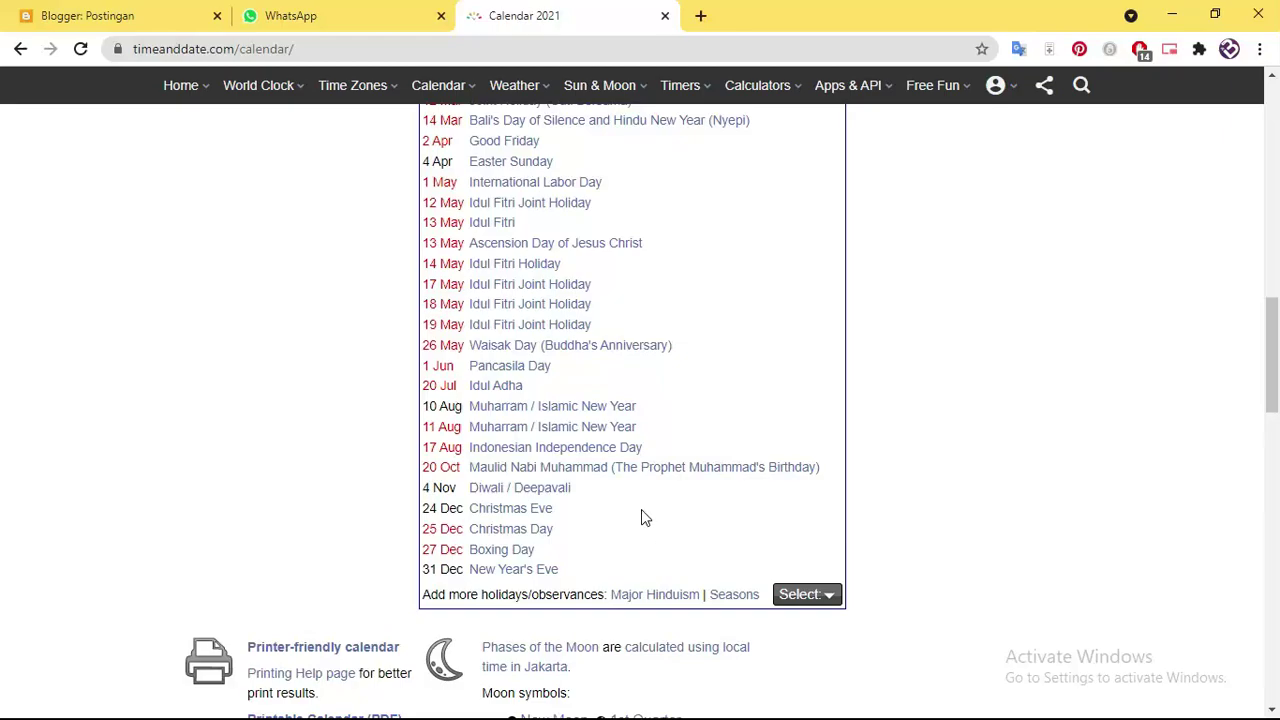
scroll(560, 346, up, 2)
scroll(571, 343, up, 2)
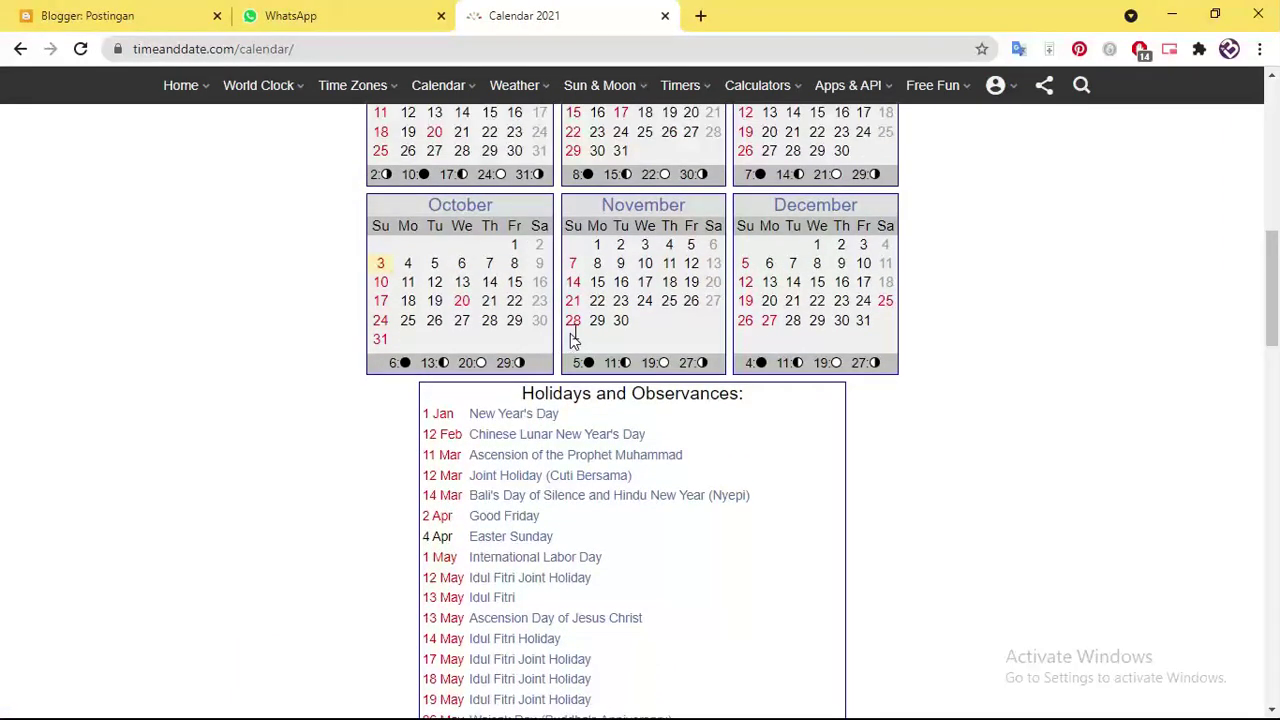
scroll(577, 338, up, 3)
scroll(577, 338, up, 2)
scroll(580, 331, up, 2)
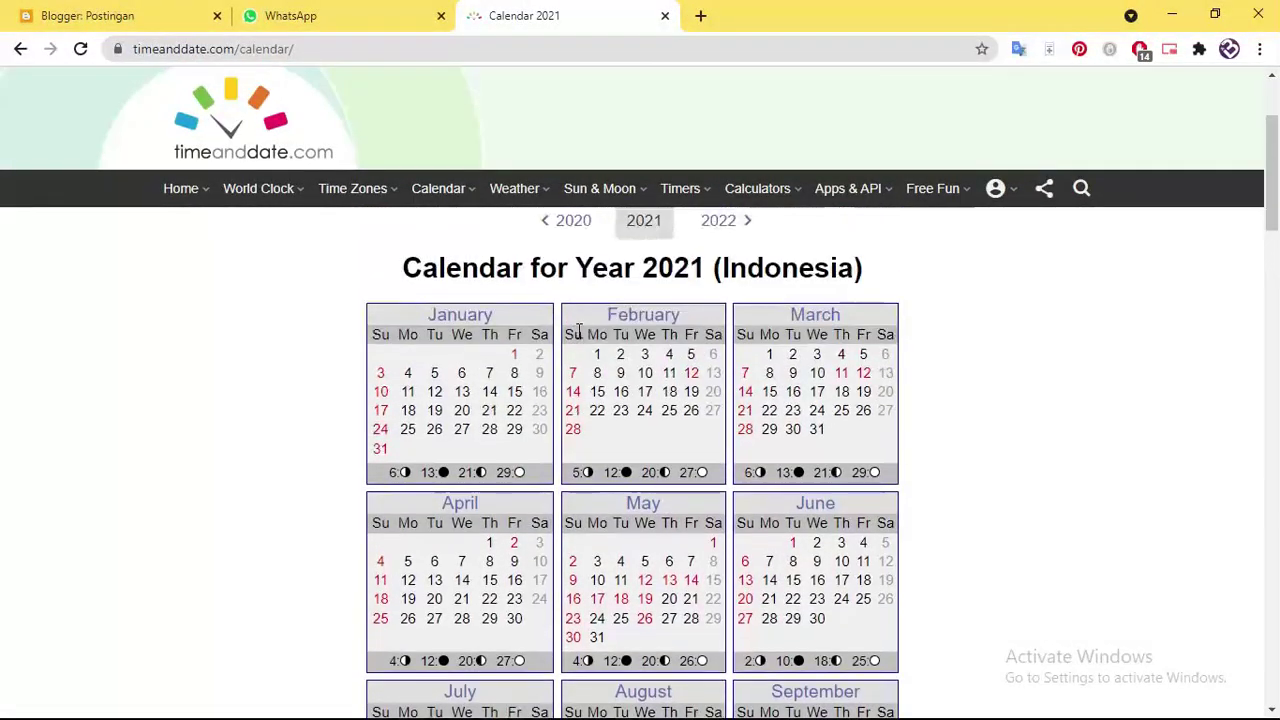
scroll(680, 340, up, 2)
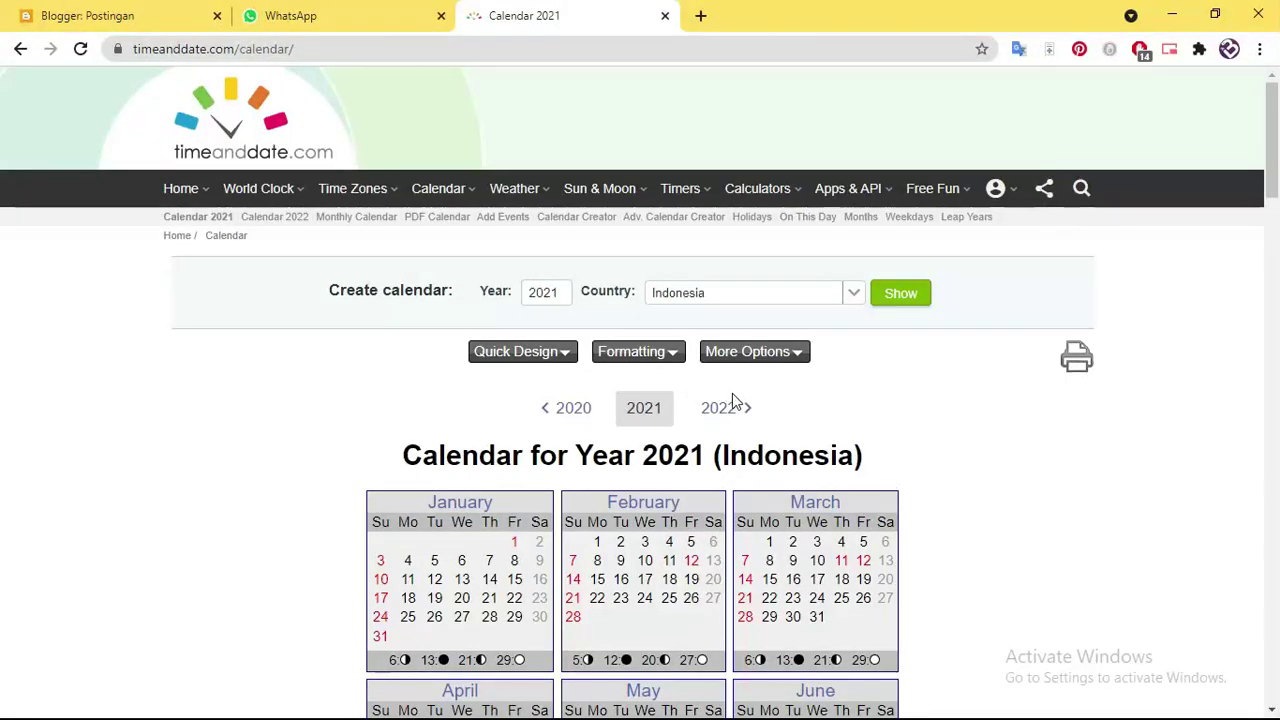
Switch to the 2022 Indonesia calendar, dismiss the ad-blocker notice, and scroll its holidays list
click(720, 410)
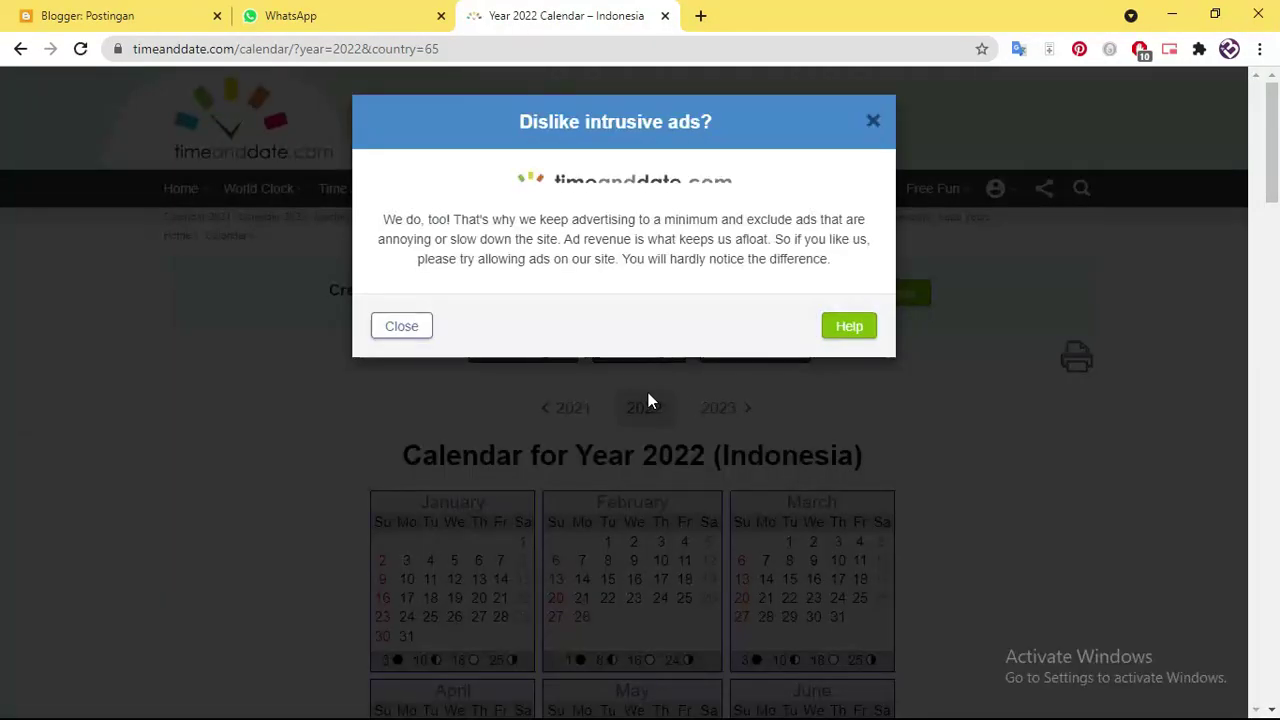
click(872, 120)
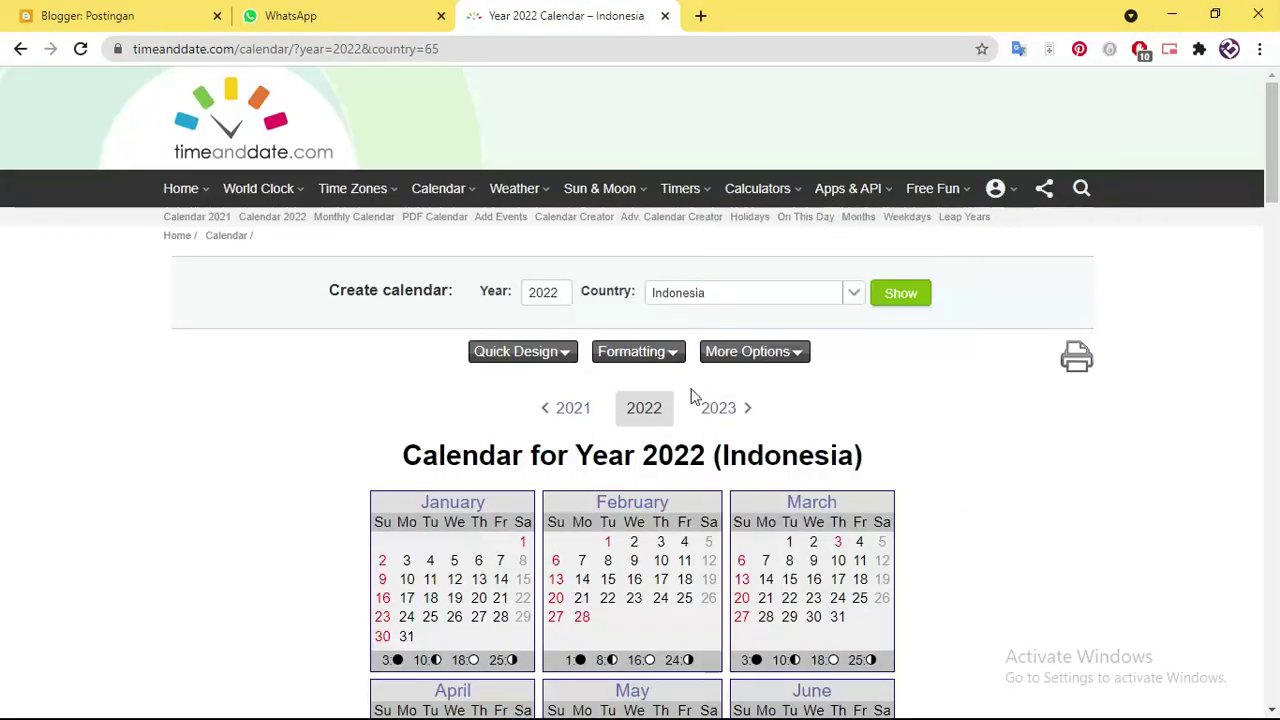
scroll(648, 414, down, 3)
scroll(650, 414, down, 2)
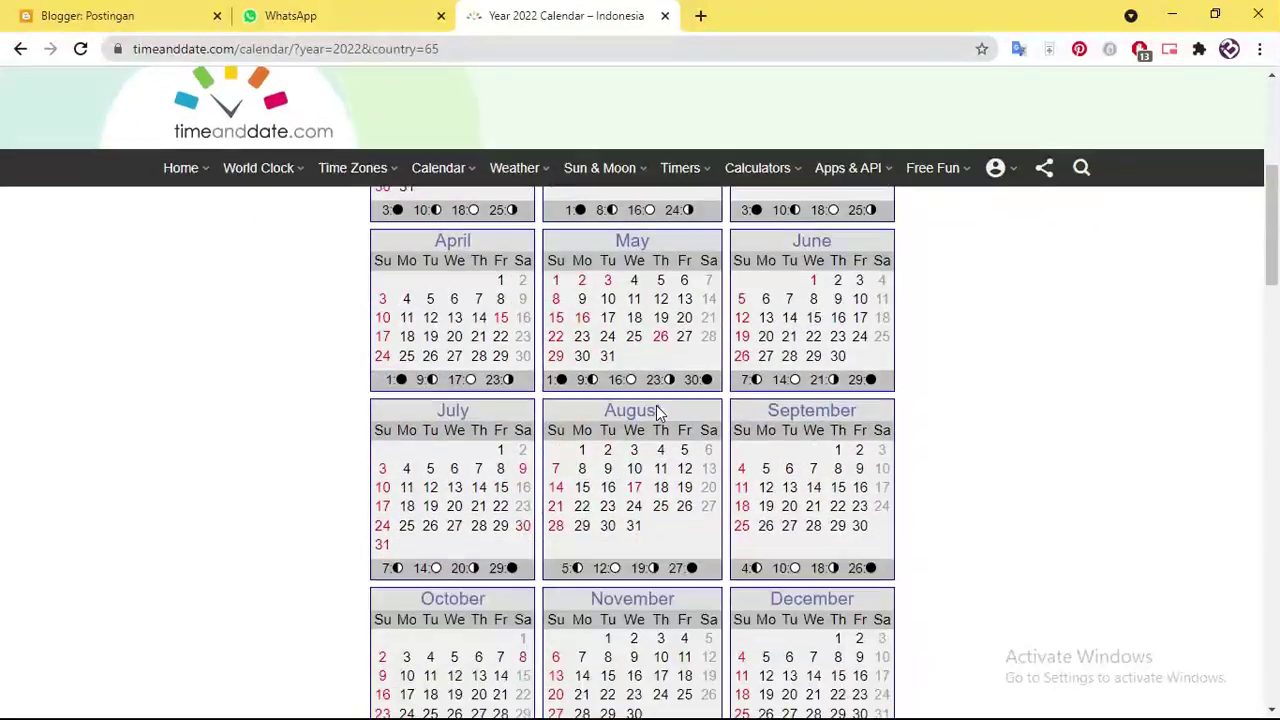
scroll(654, 414, down, 6)
scroll(656, 415, down, 2)
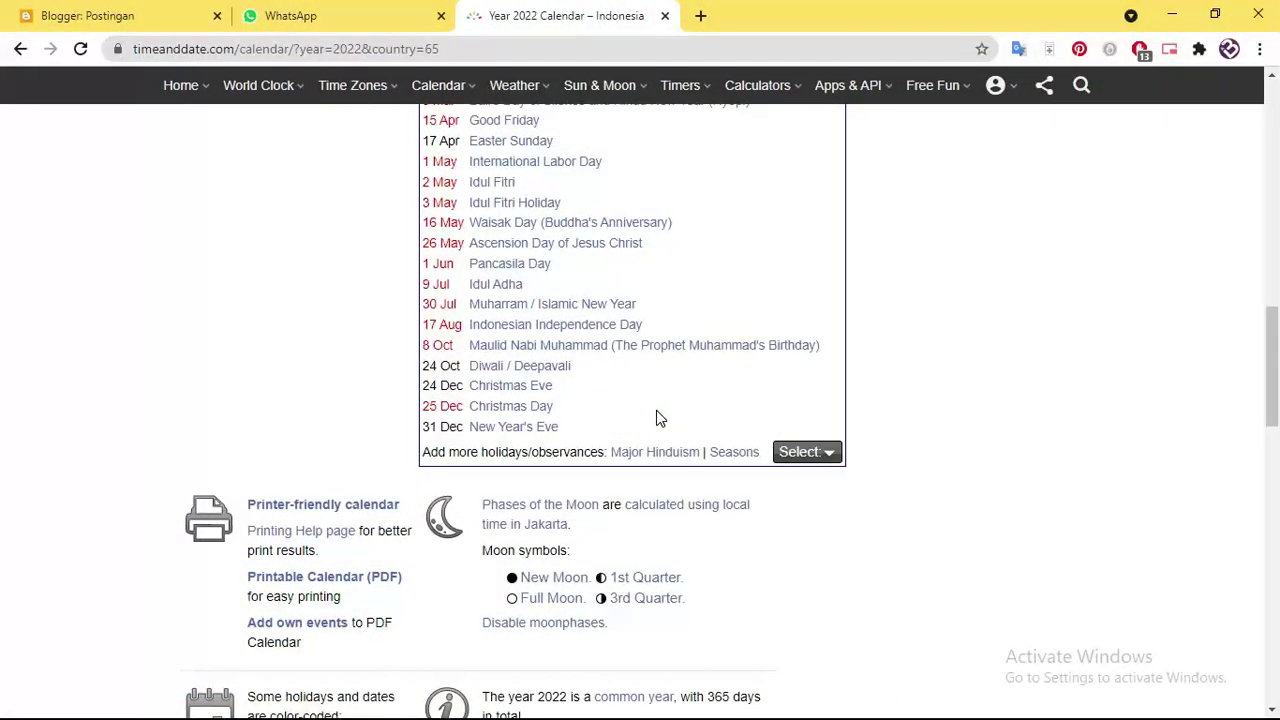
scroll(658, 412, up, 3)
scroll(478, 312, up, 3)
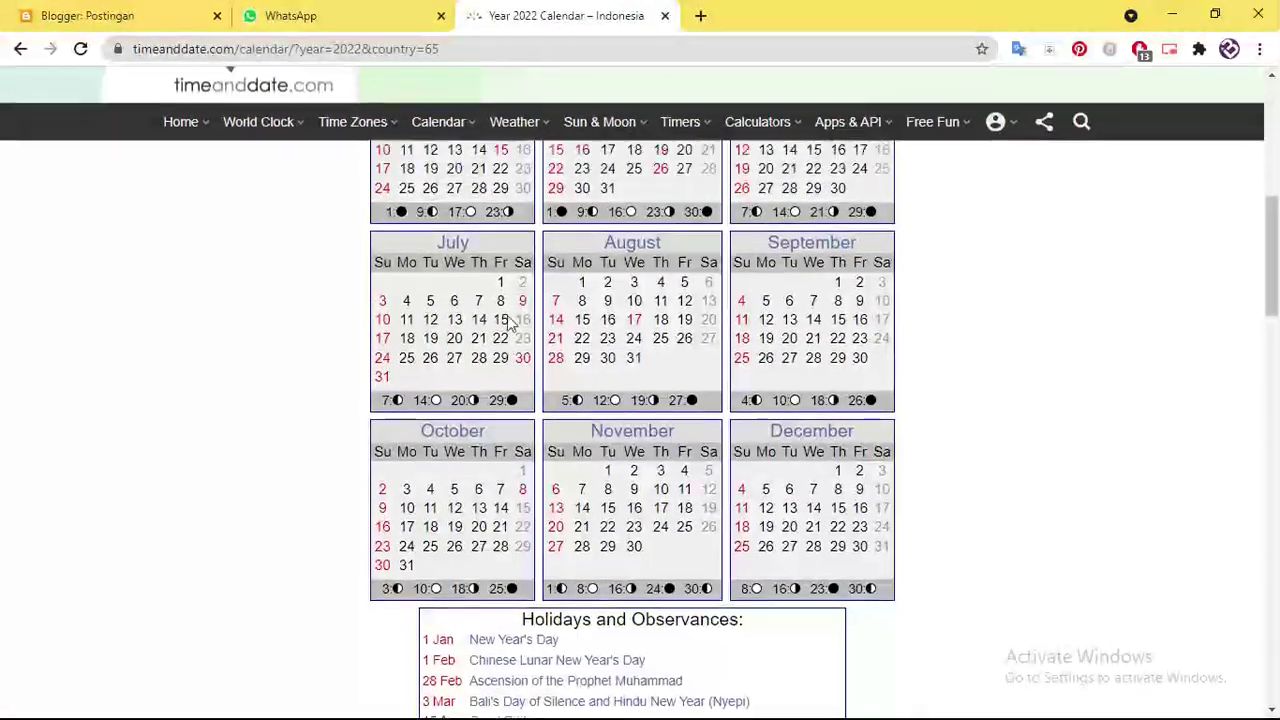
scroll(505, 318, up, 4)
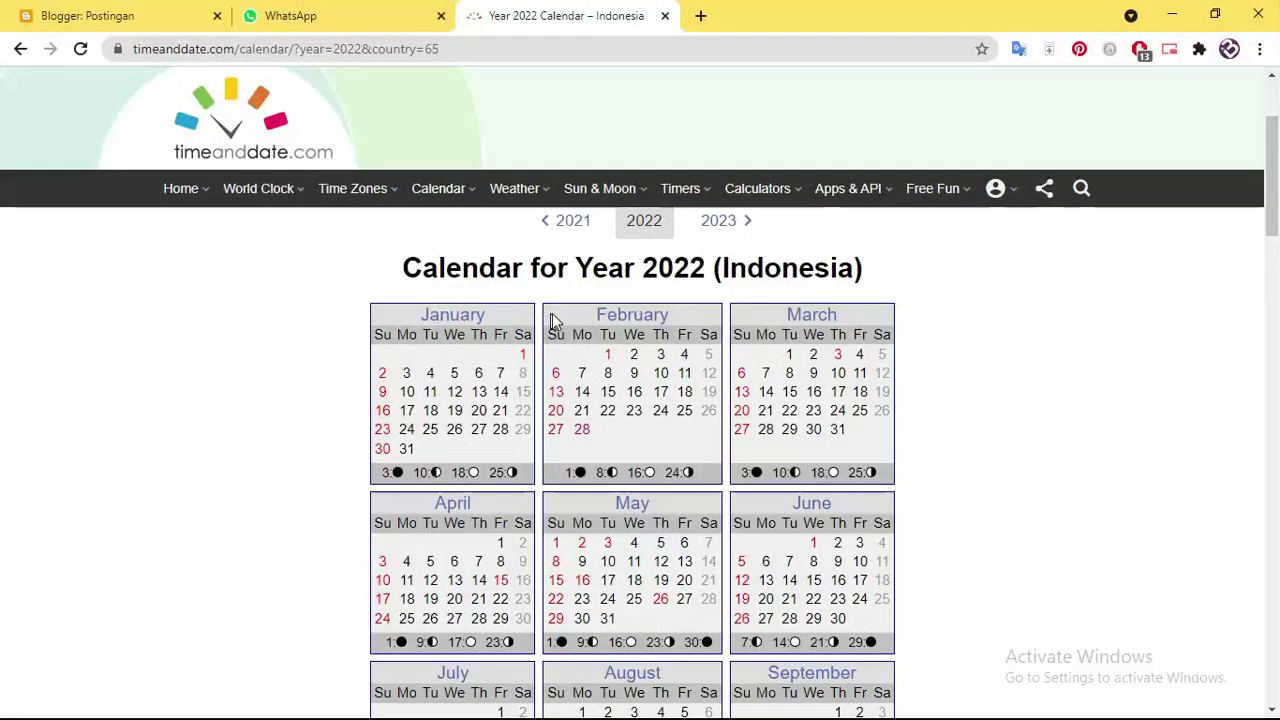
scroll(560, 315, down, 3)
scroll(603, 296, down, 3)
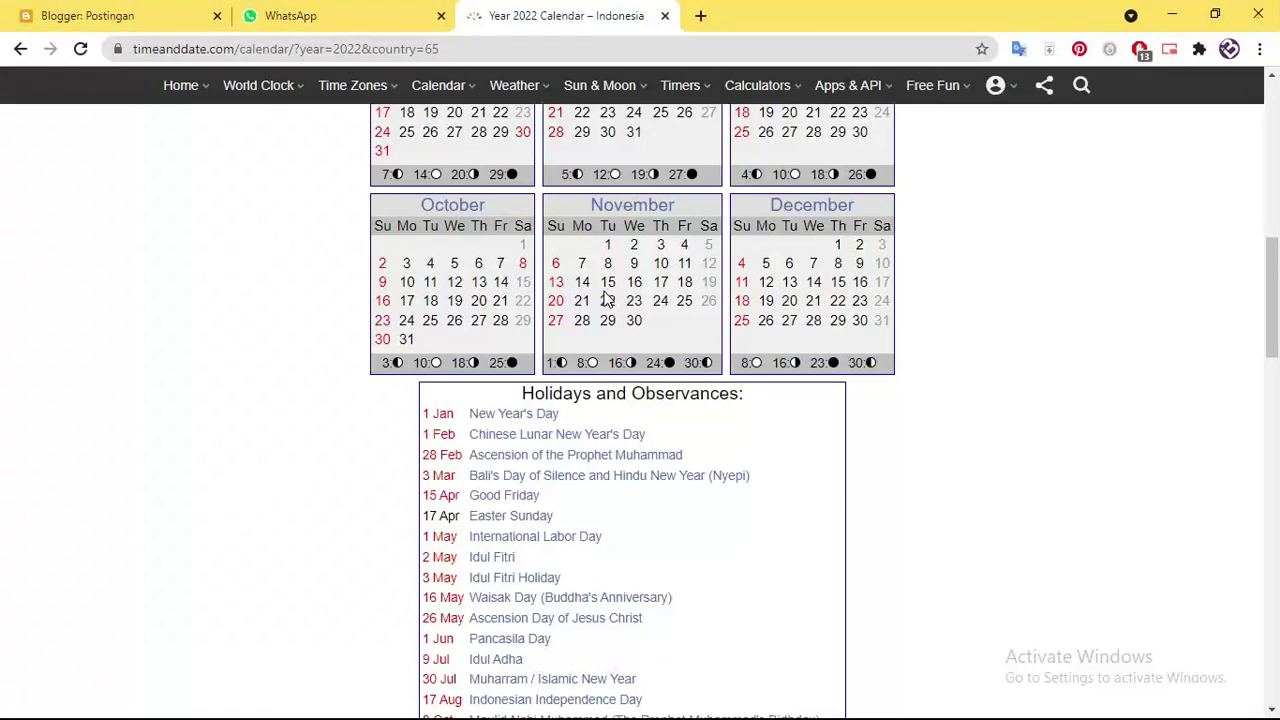
Switch back to the PSD folder window in File Explorer
key(alt+Tab)
key(Tab)
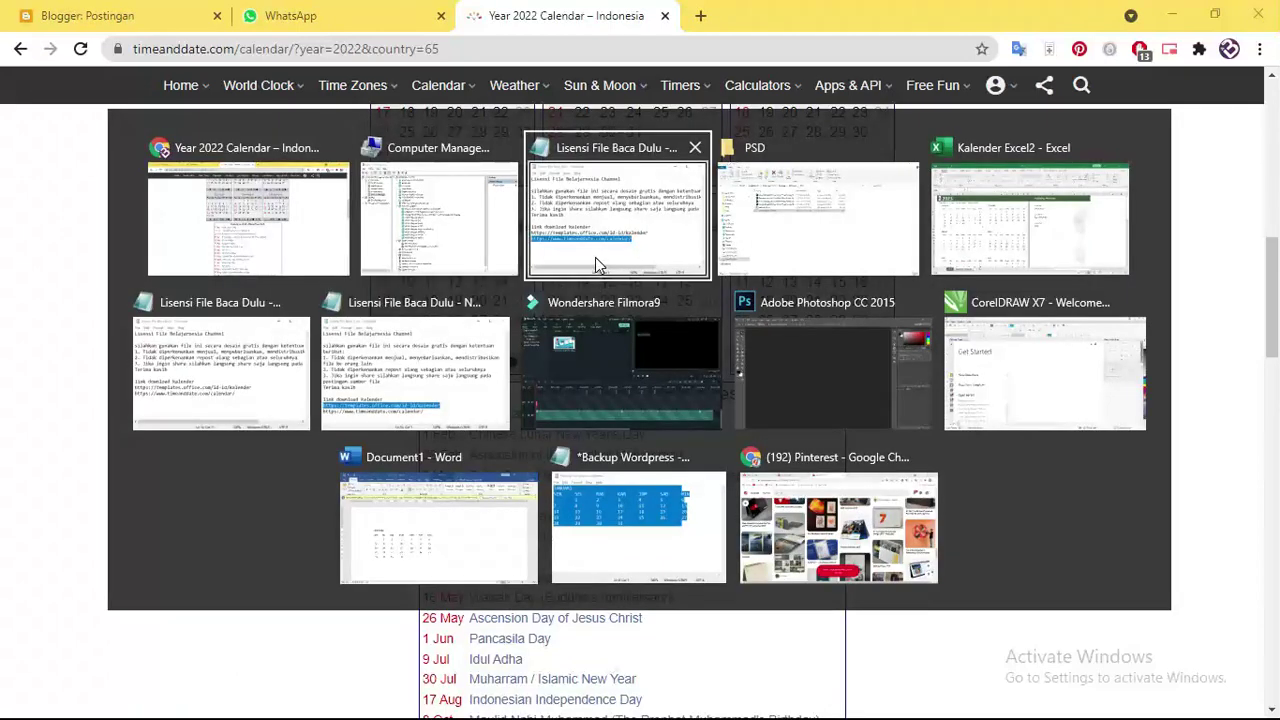
key(Tab)
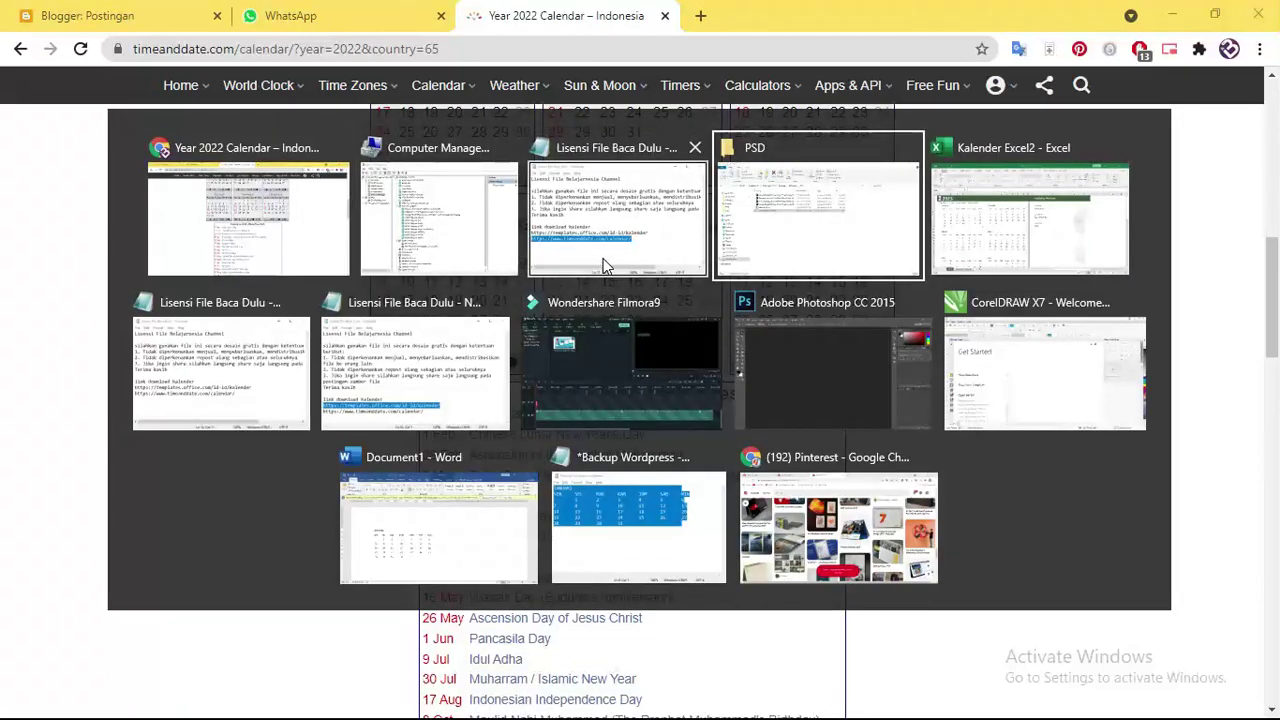
key(Tab)
key(Tab)
key(Tab)
key(Tab)
key(Tab)
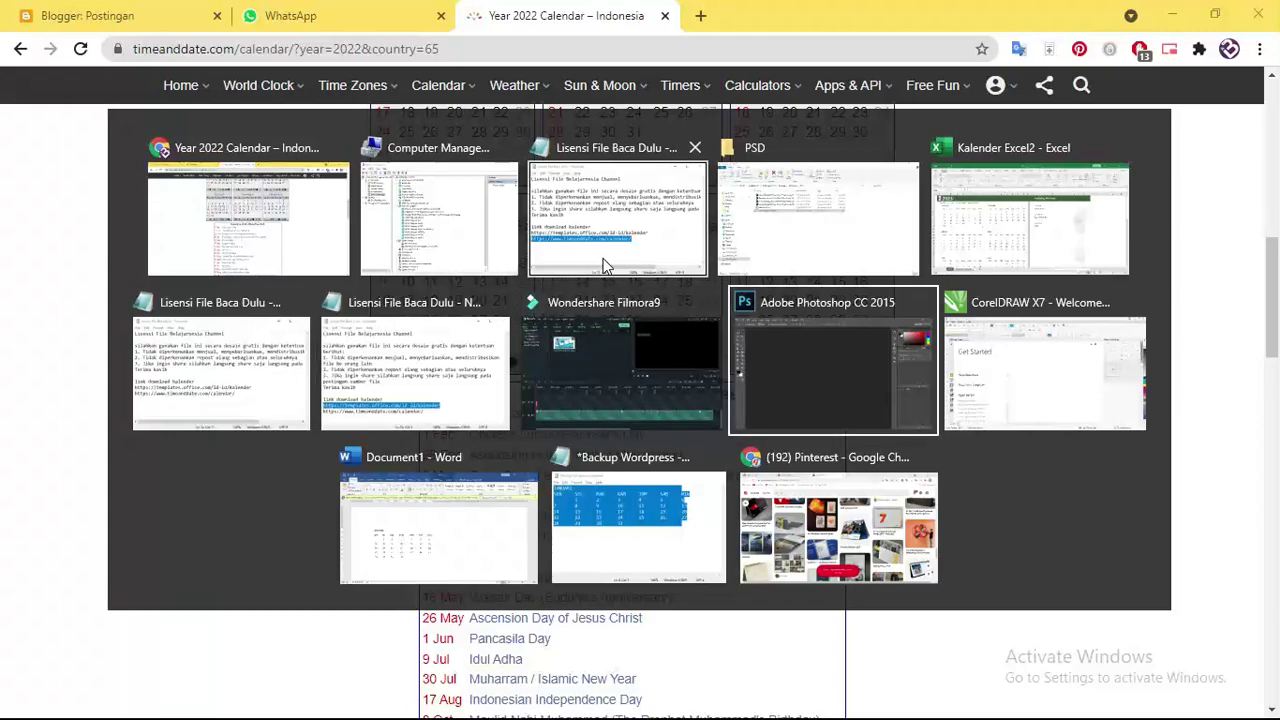
key(Tab)
key(Tab)
key(Tab)
key(Tab)
key(Tab)
key(Tab)
key(Tab)
key(Tab)
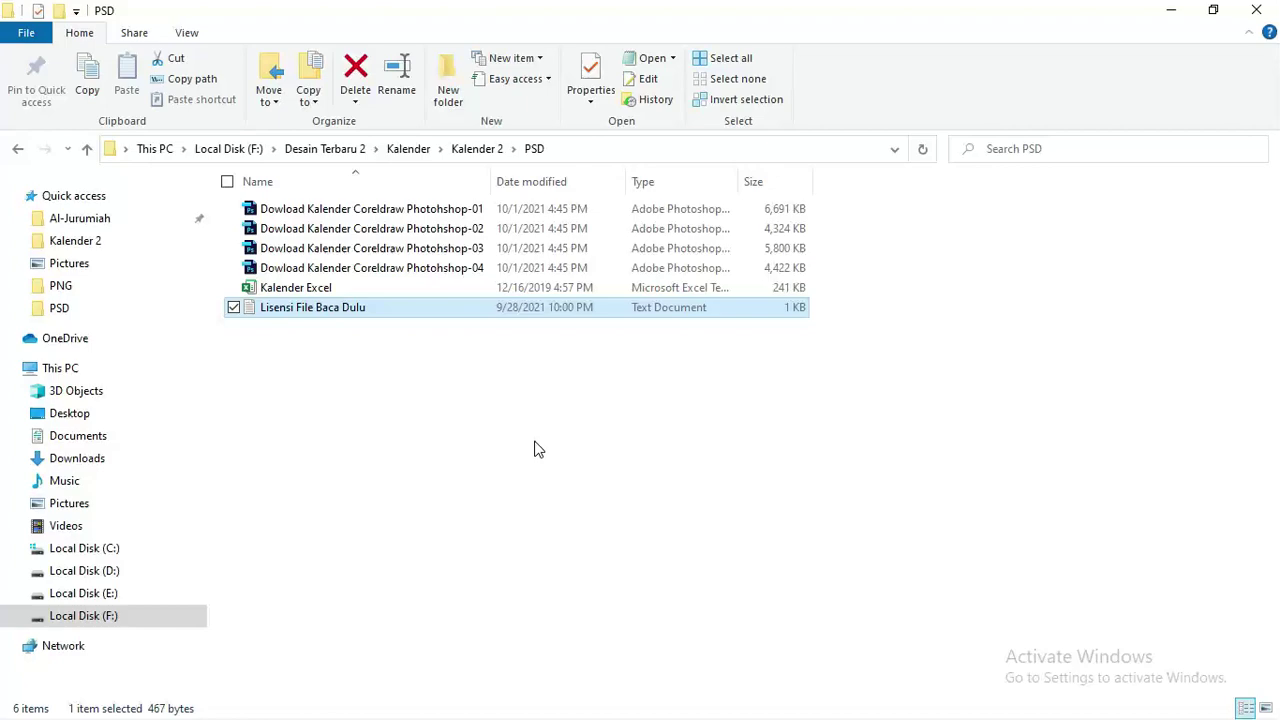
key(alt)
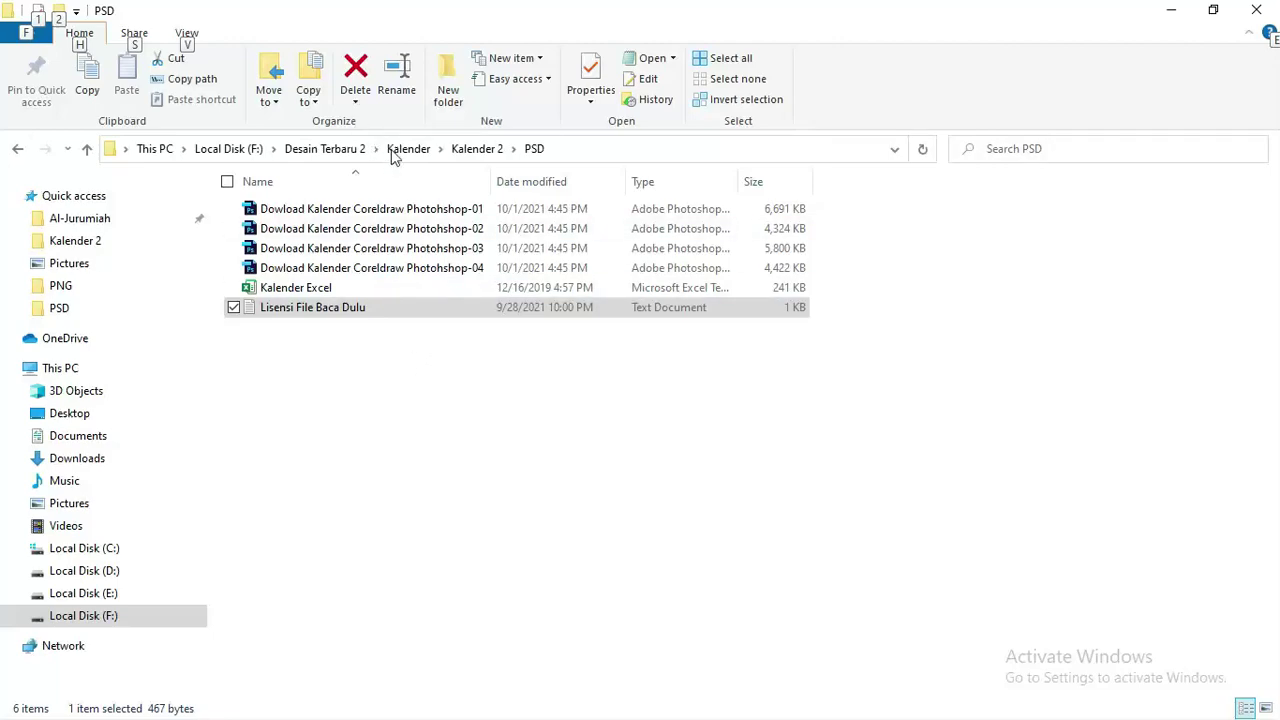
Select all four Dowload Kalender PSD files and open them in Photoshop
click(451, 209)
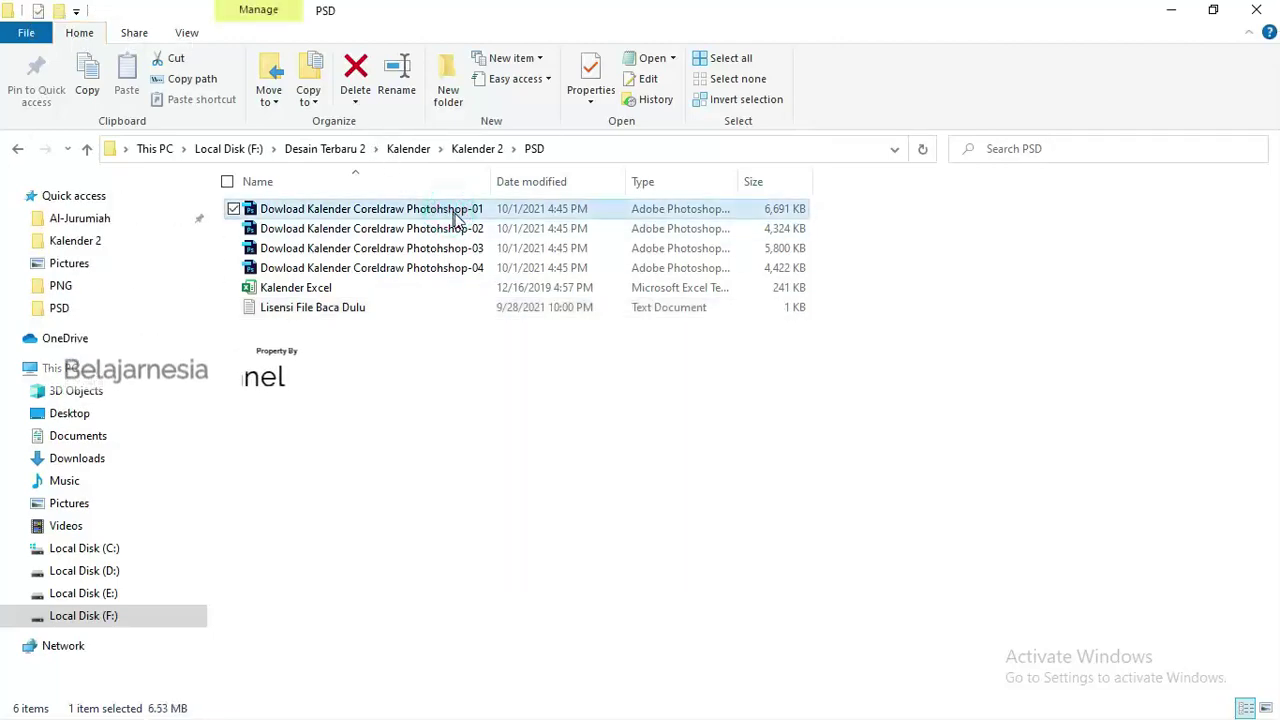
shift+click(466, 268)
right_click(468, 270)
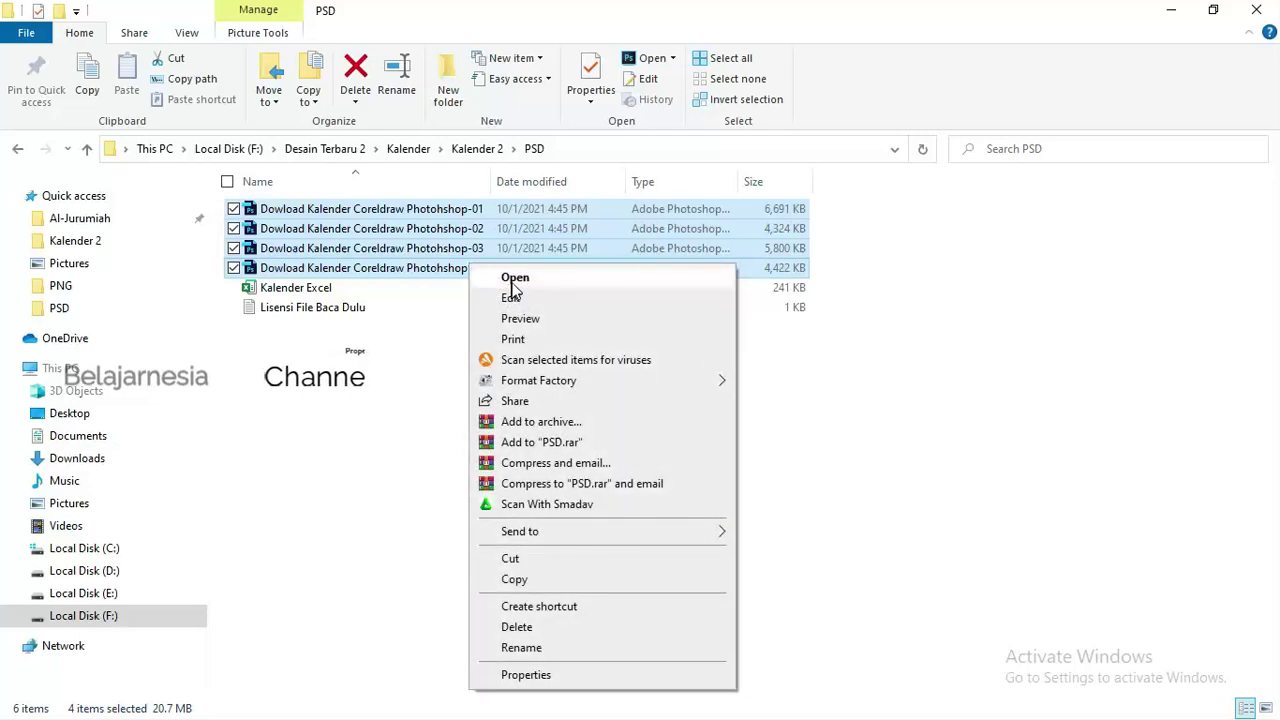
click(510, 280)
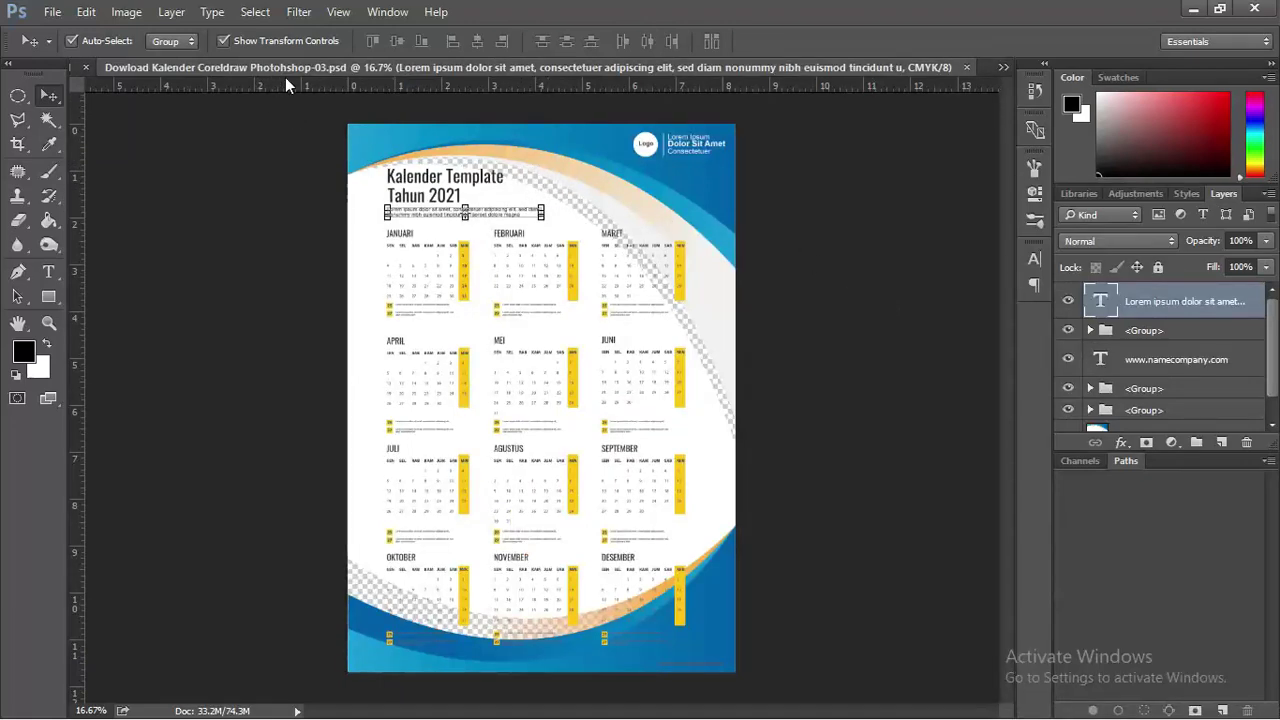
View the Photoshop-04, Januari 2021 and Photoshop-01 KALENDER 2021 designs from the document list
click(1003, 67)
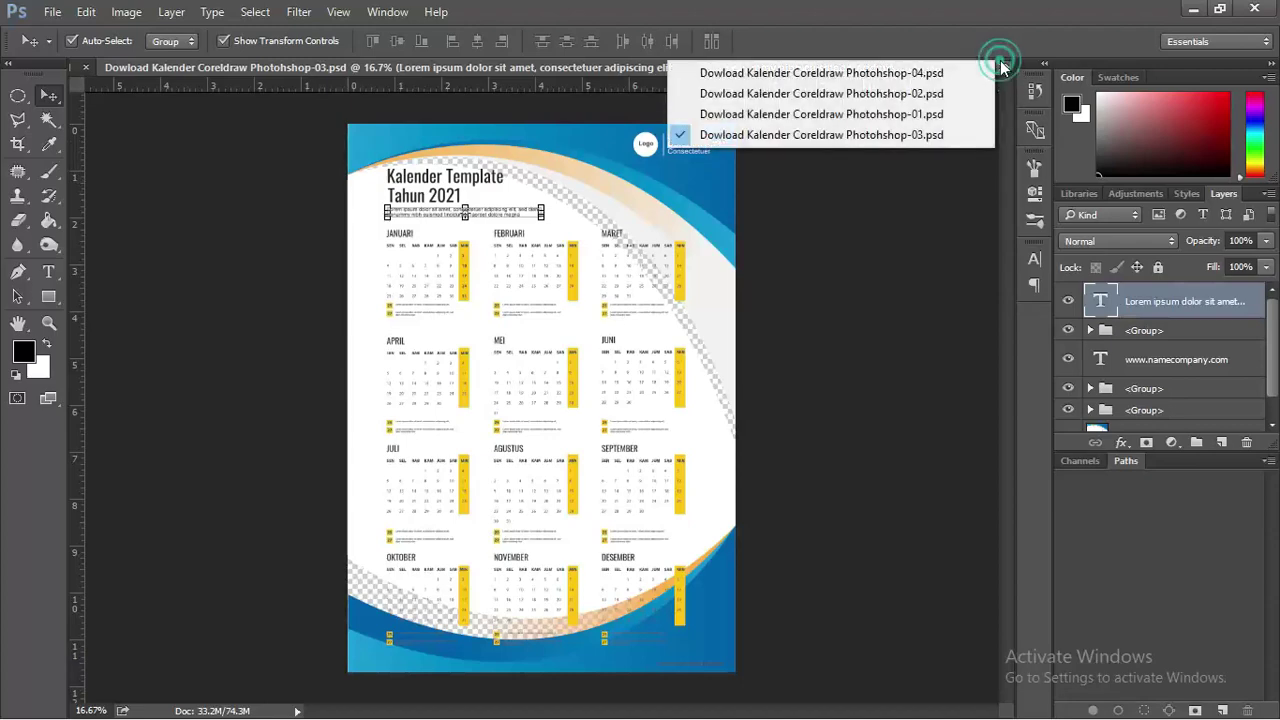
click(858, 74)
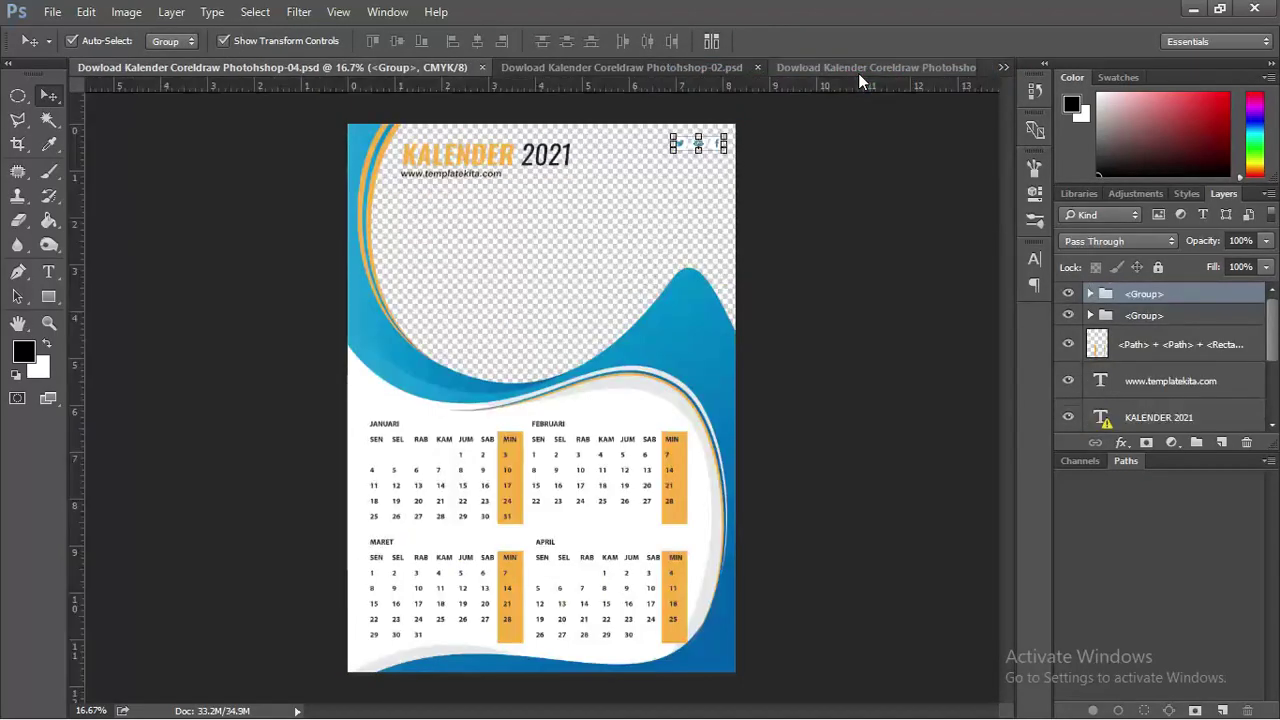
click(1003, 68)
click(957, 97)
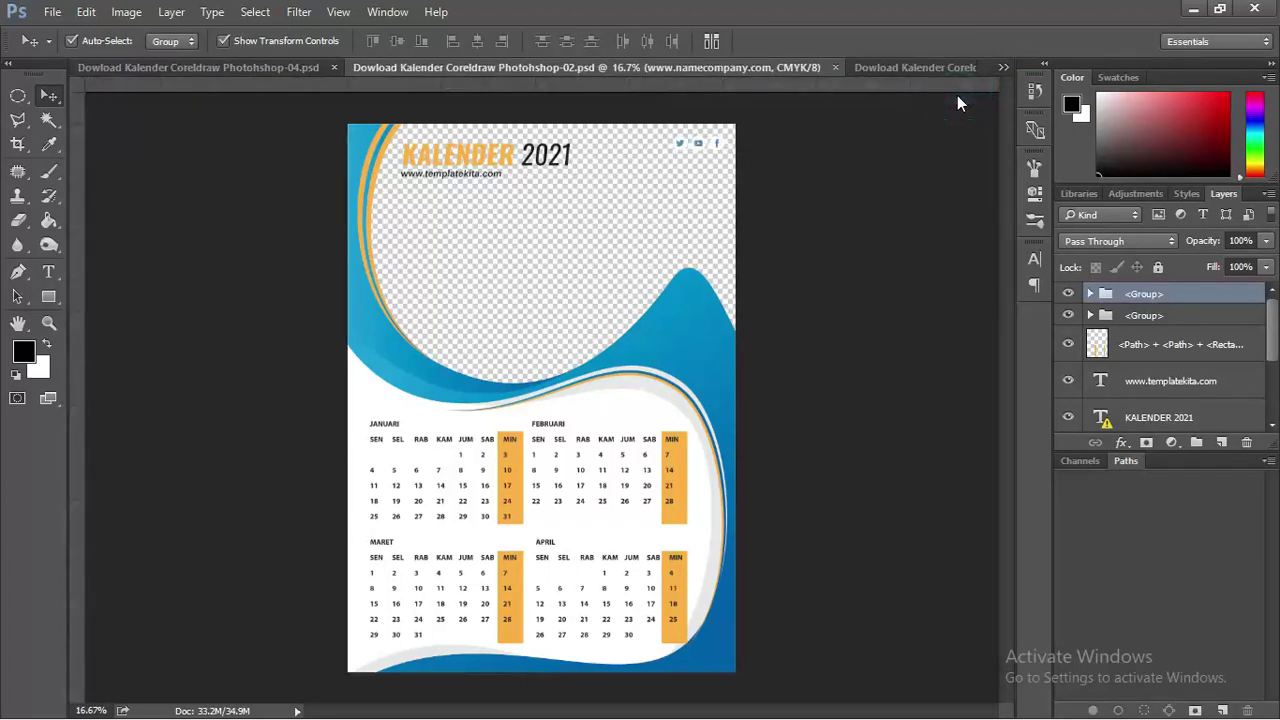
click(1004, 69)
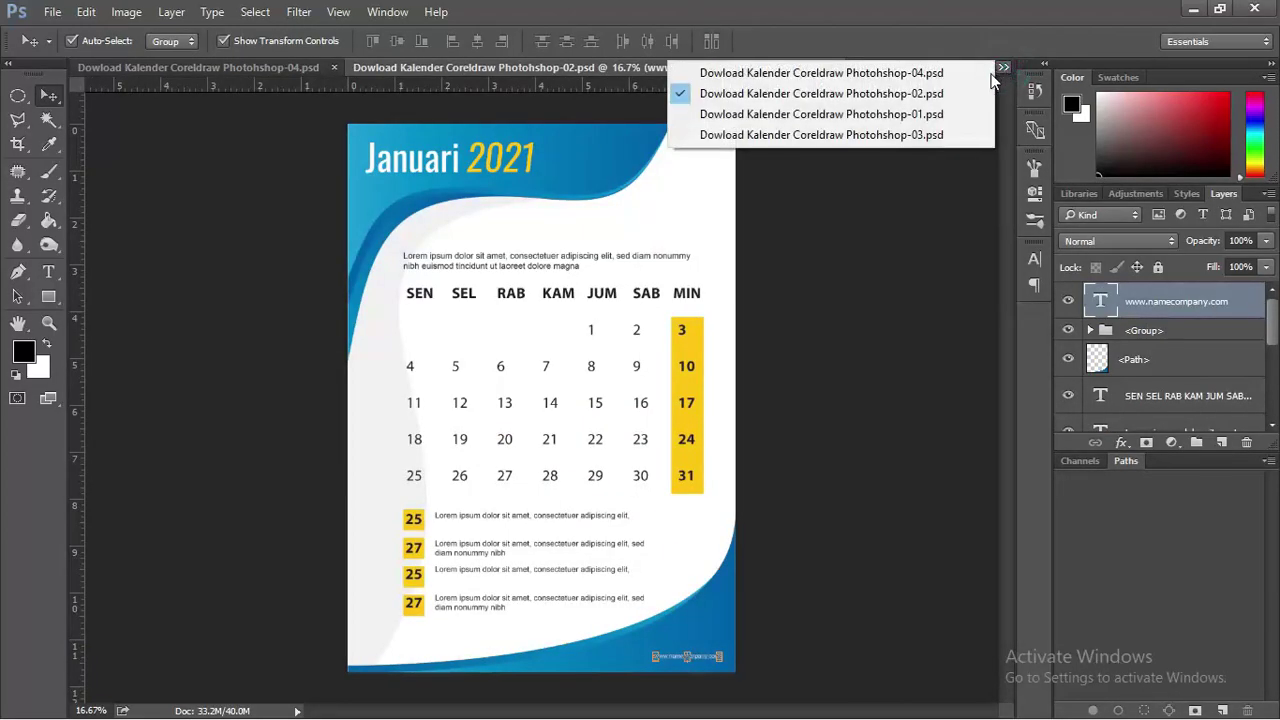
click(957, 115)
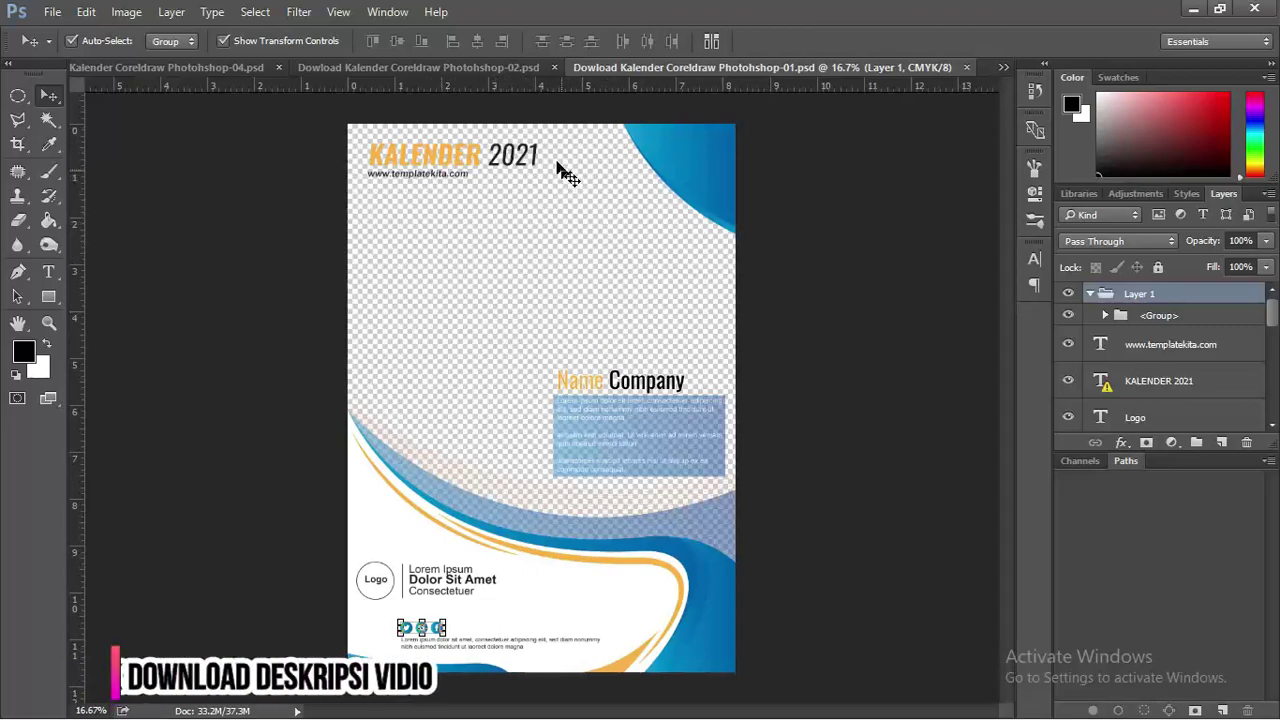
Compare the open calendar designs, finishing on the Kalender Template Tahun 2021 document
click(469, 70)
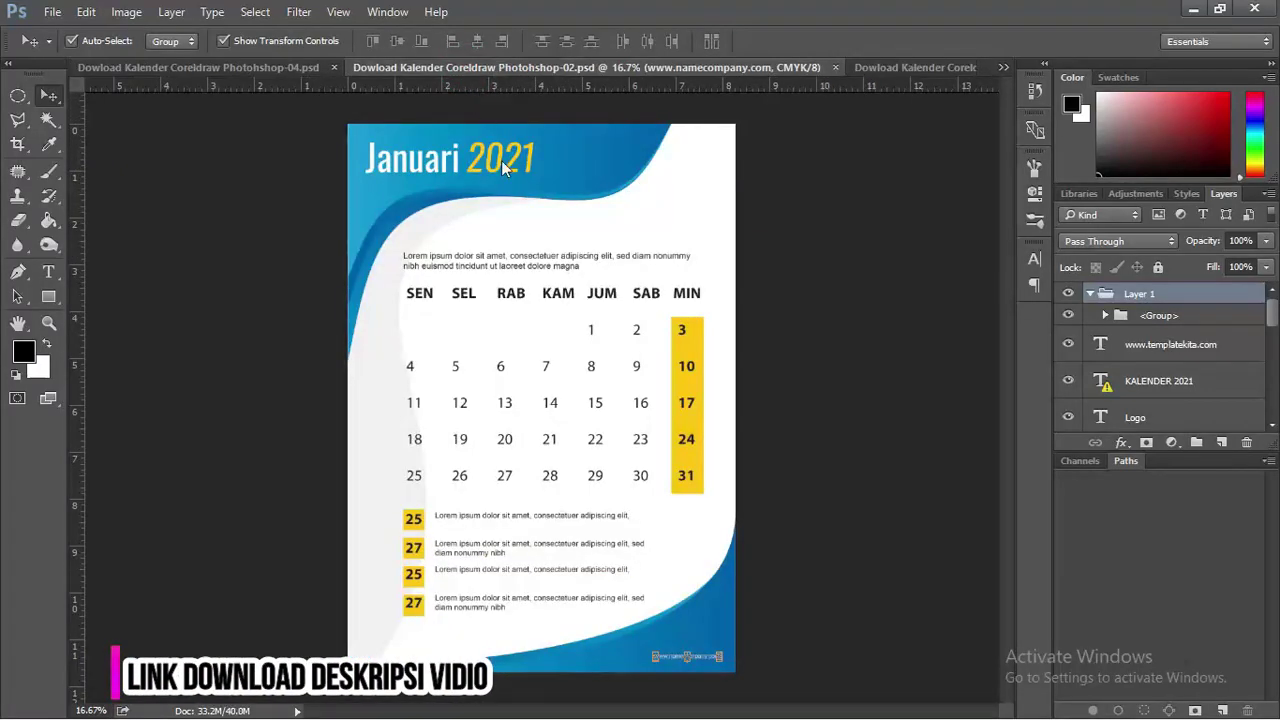
click(233, 60)
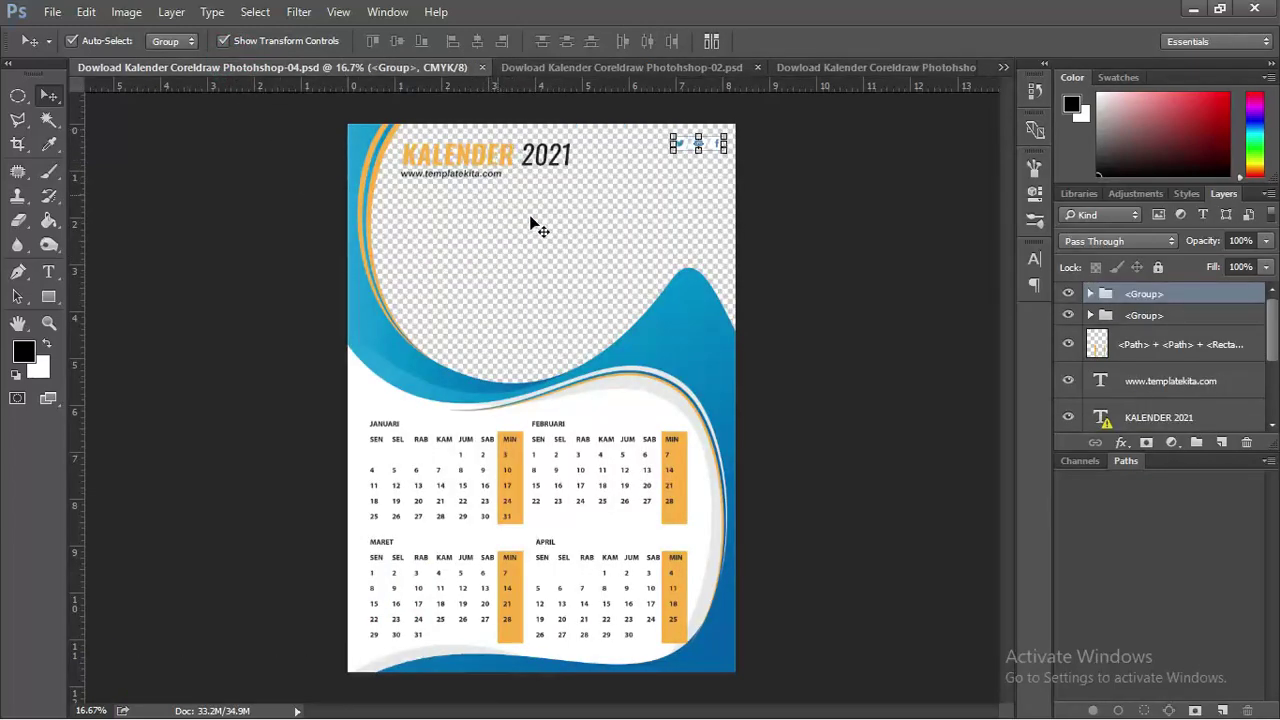
click(576, 68)
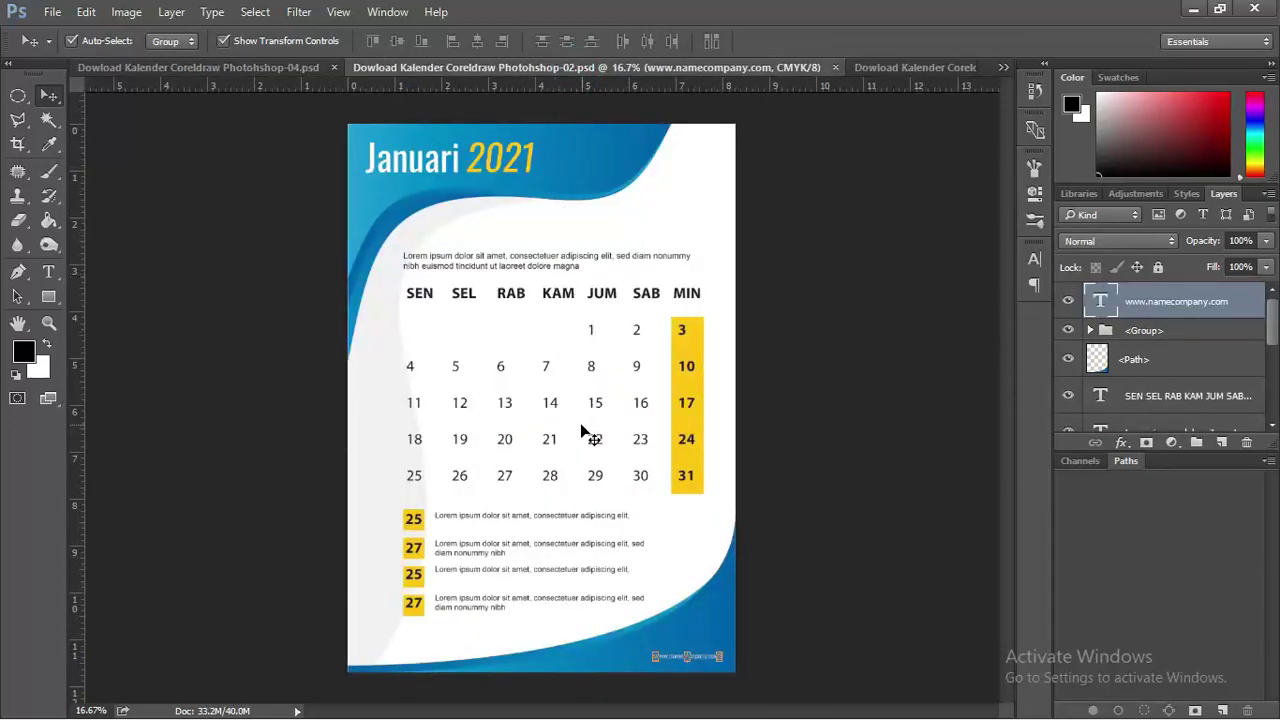
click(874, 68)
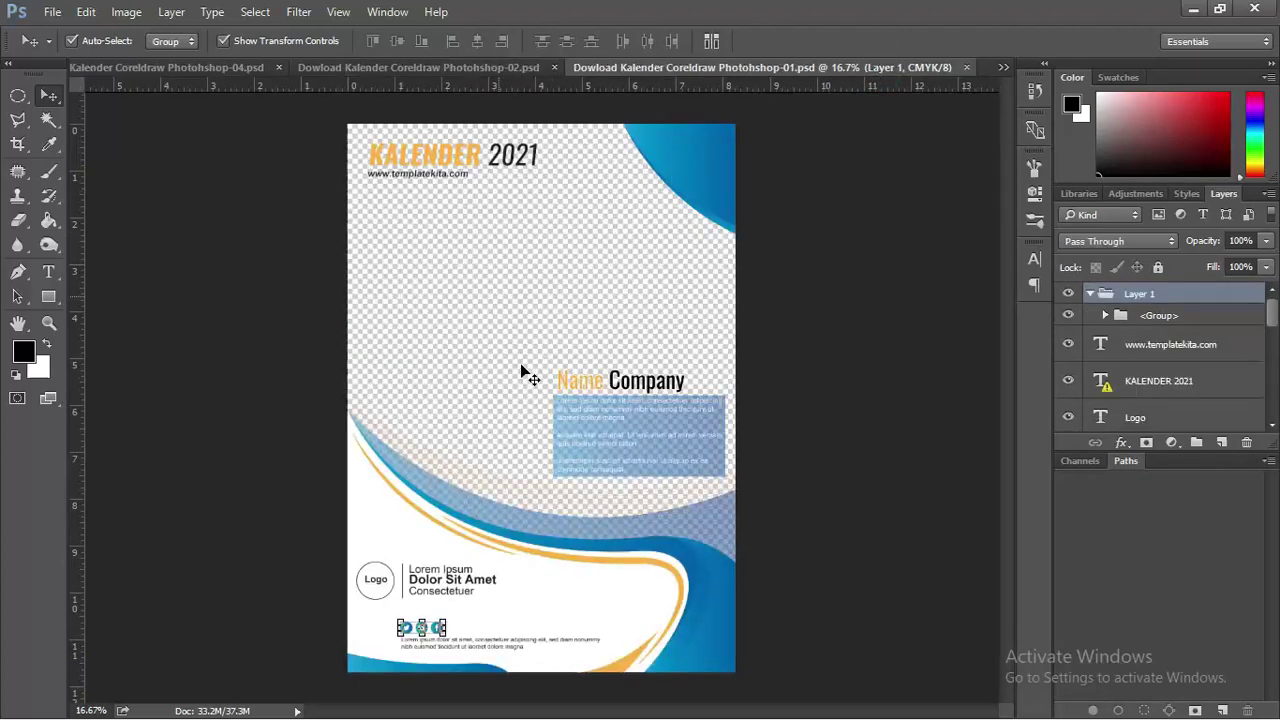
click(502, 66)
click(1003, 67)
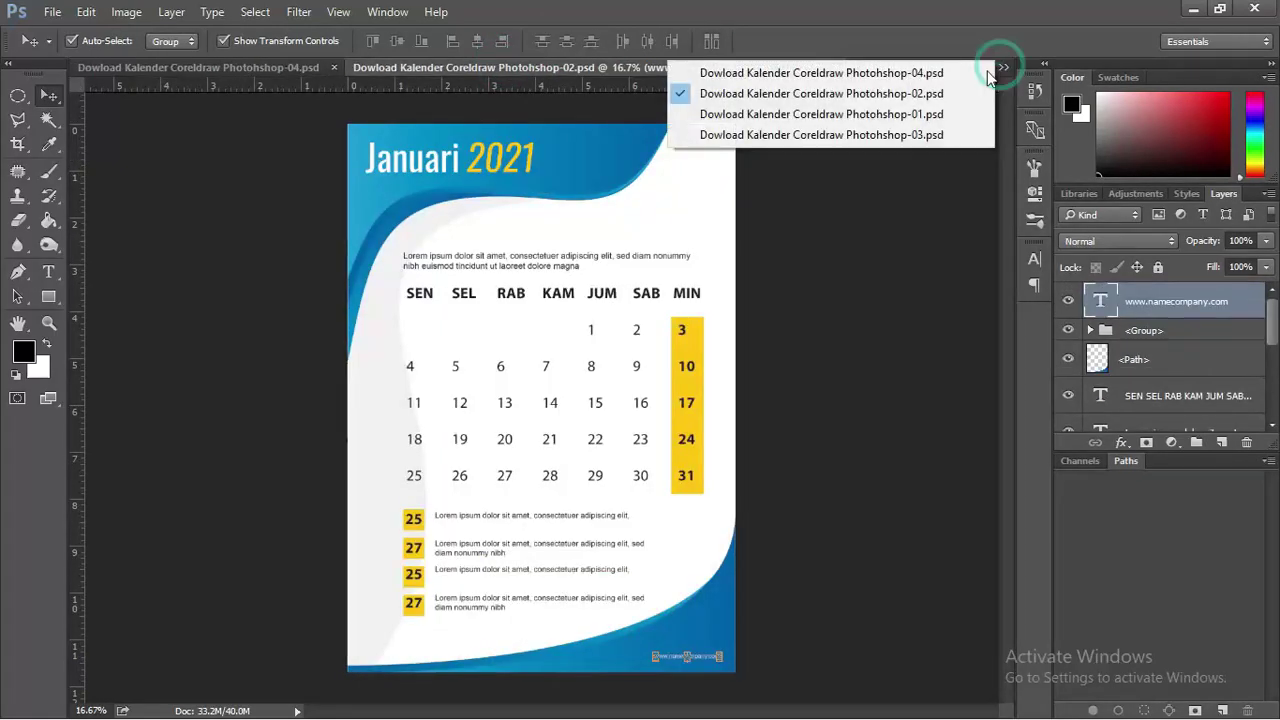
click(914, 134)
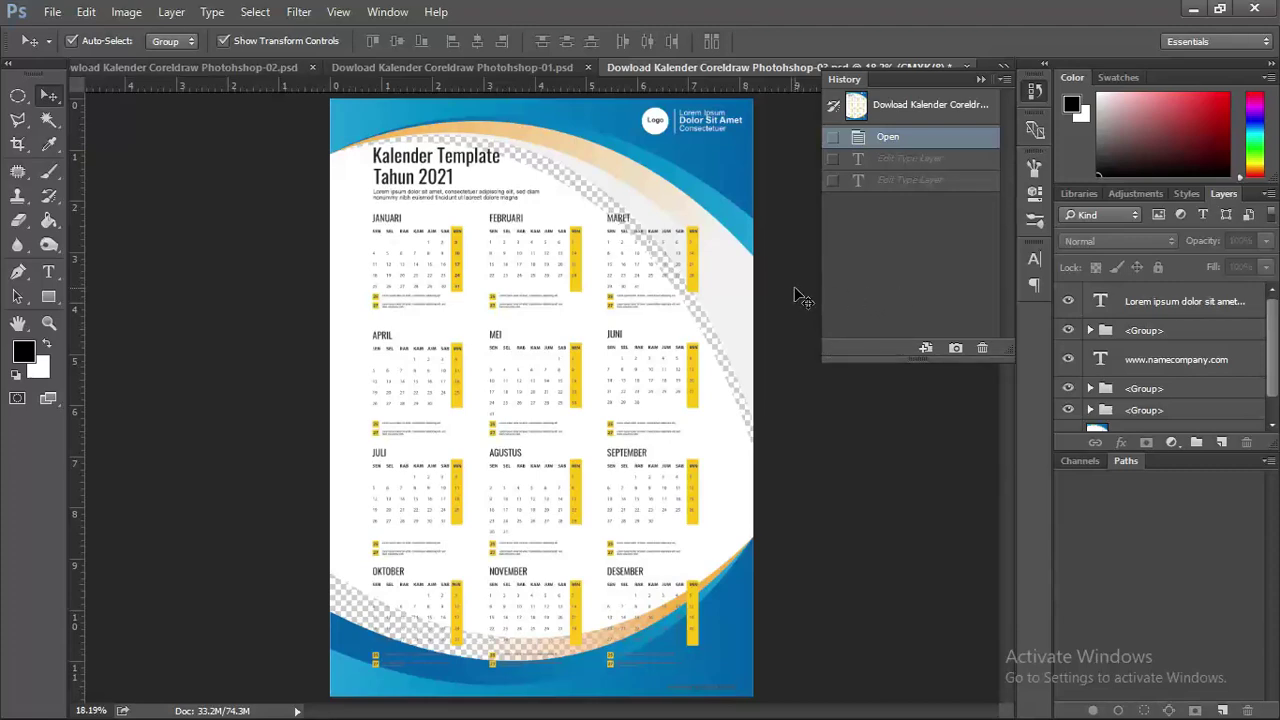
Zoom in on the Januari calendar and edit its Lorem ipsum paragraph
click(976, 80)
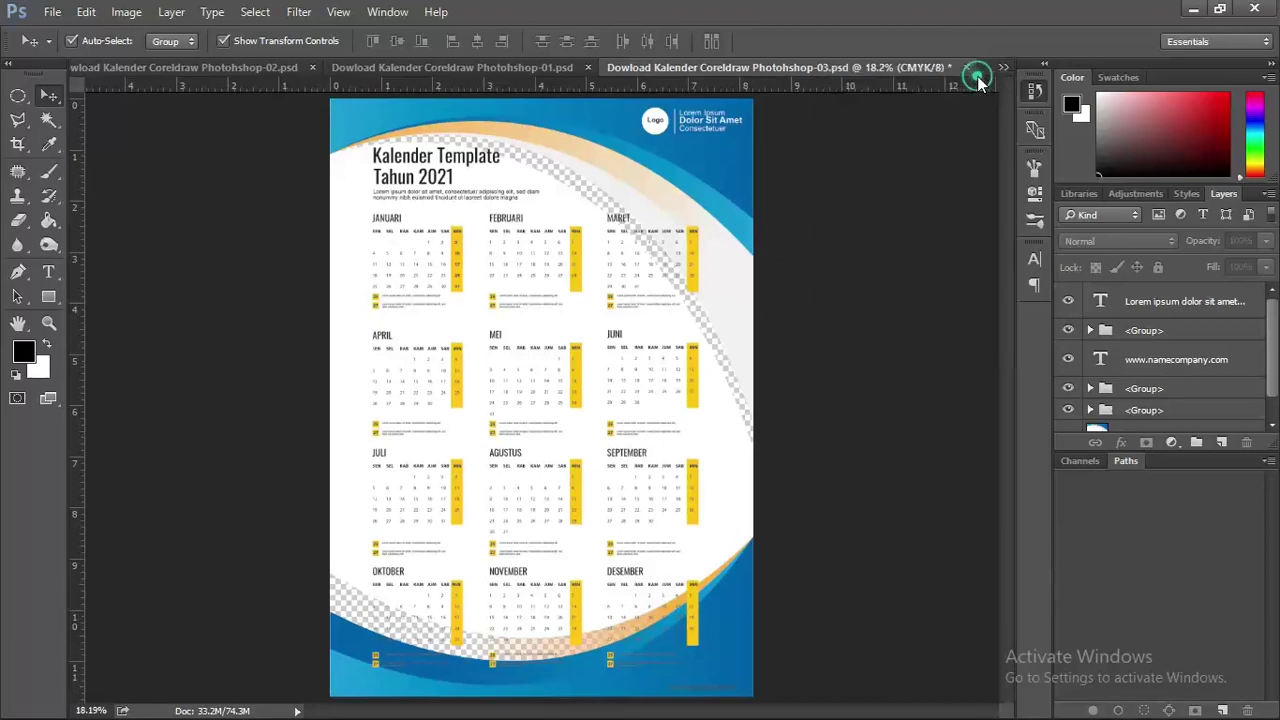
key(z)
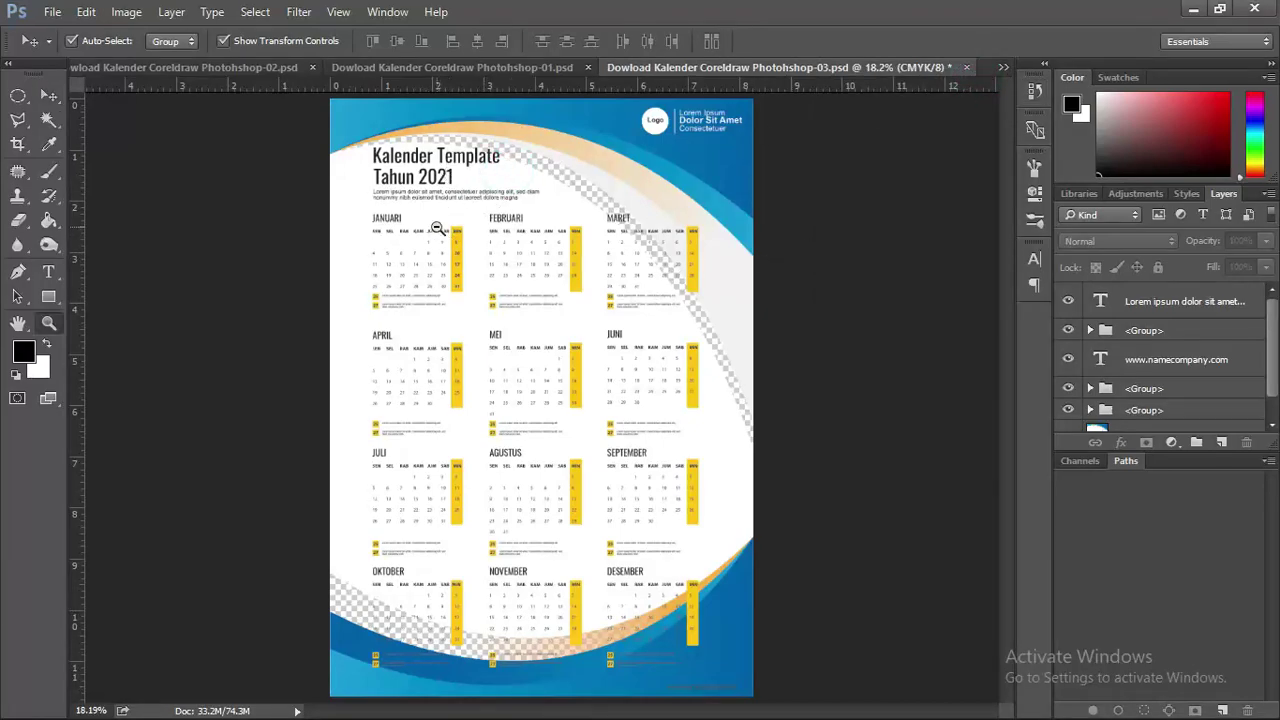
click(466, 207)
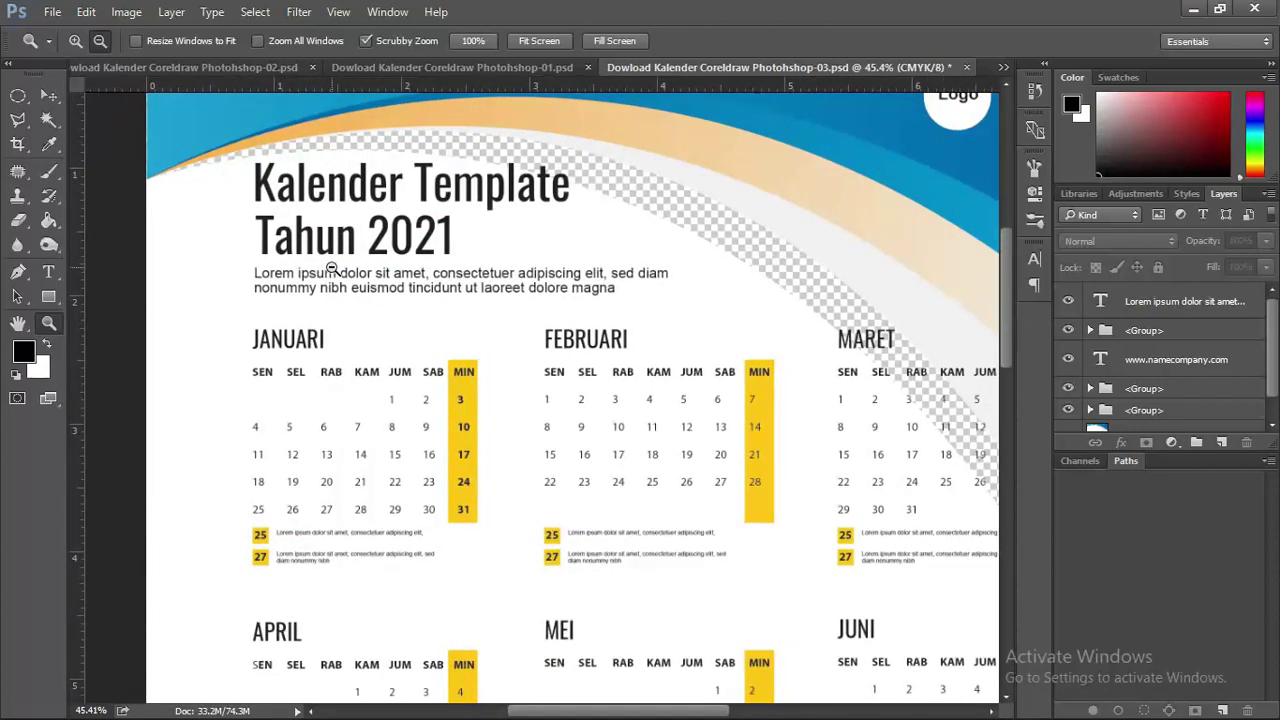
click(48, 272)
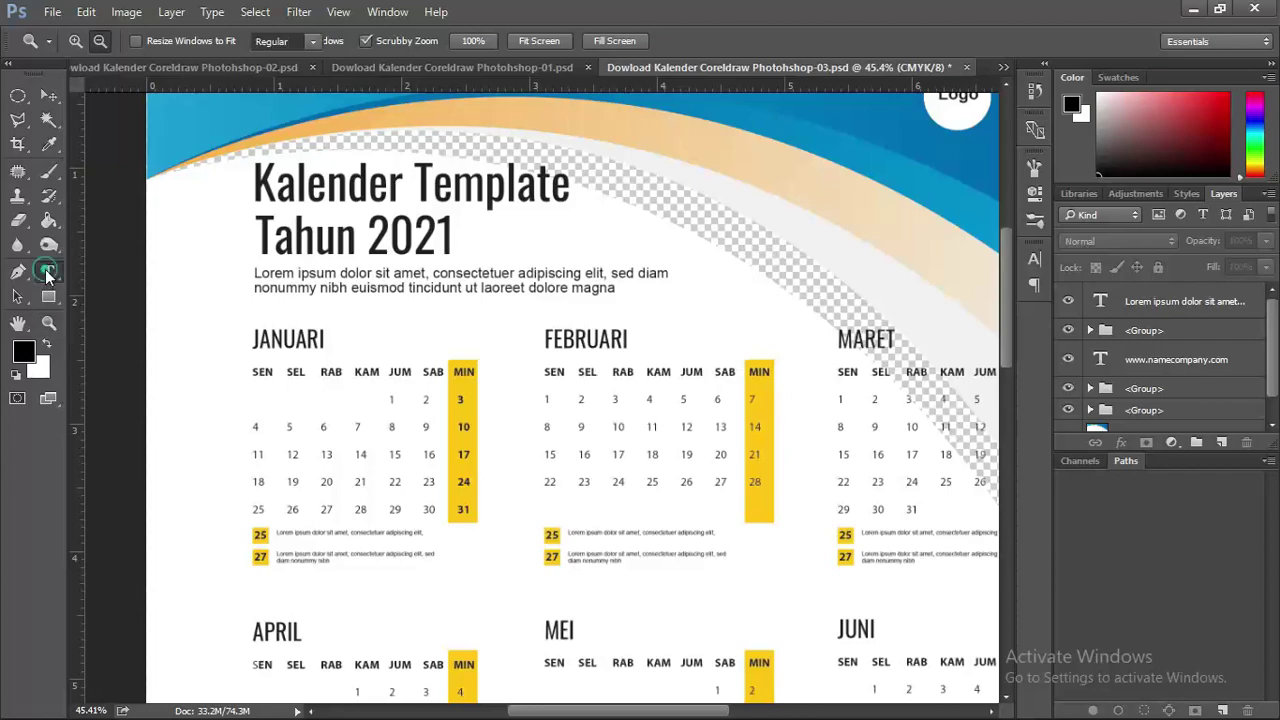
click(279, 284)
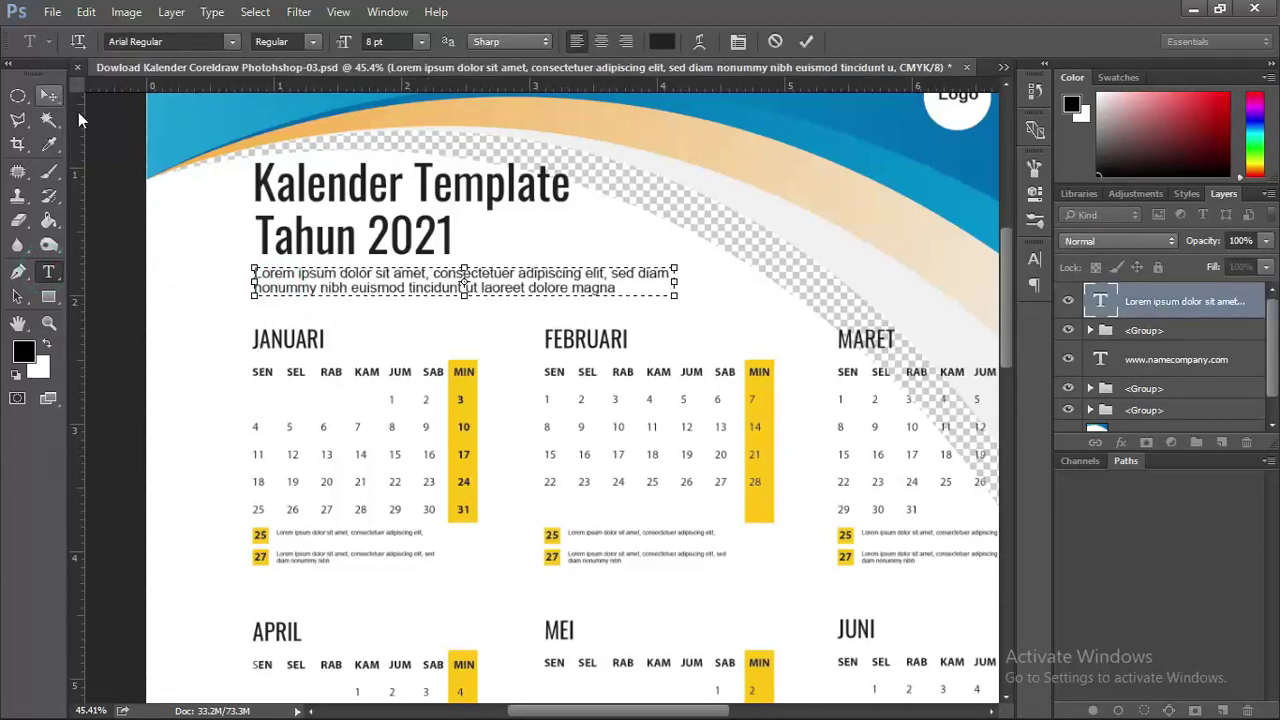
drag(1001, 318, 1000, 365)
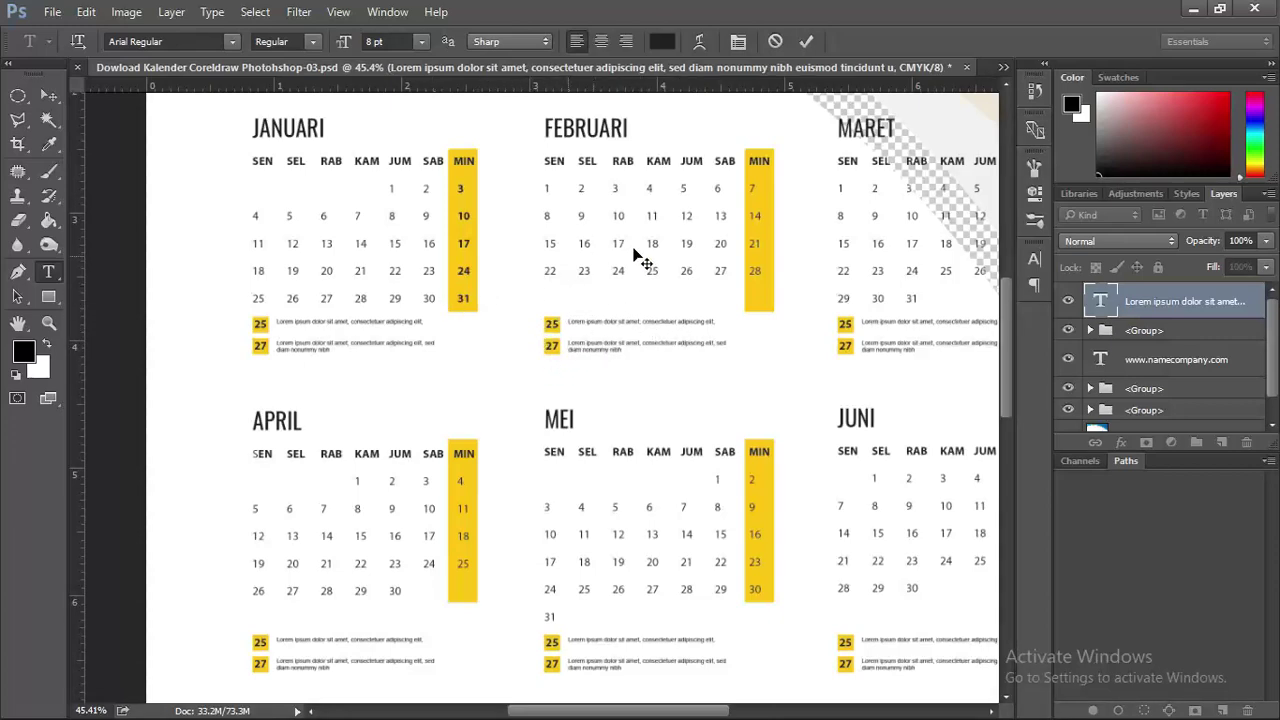
drag(1006, 354, 1013, 333)
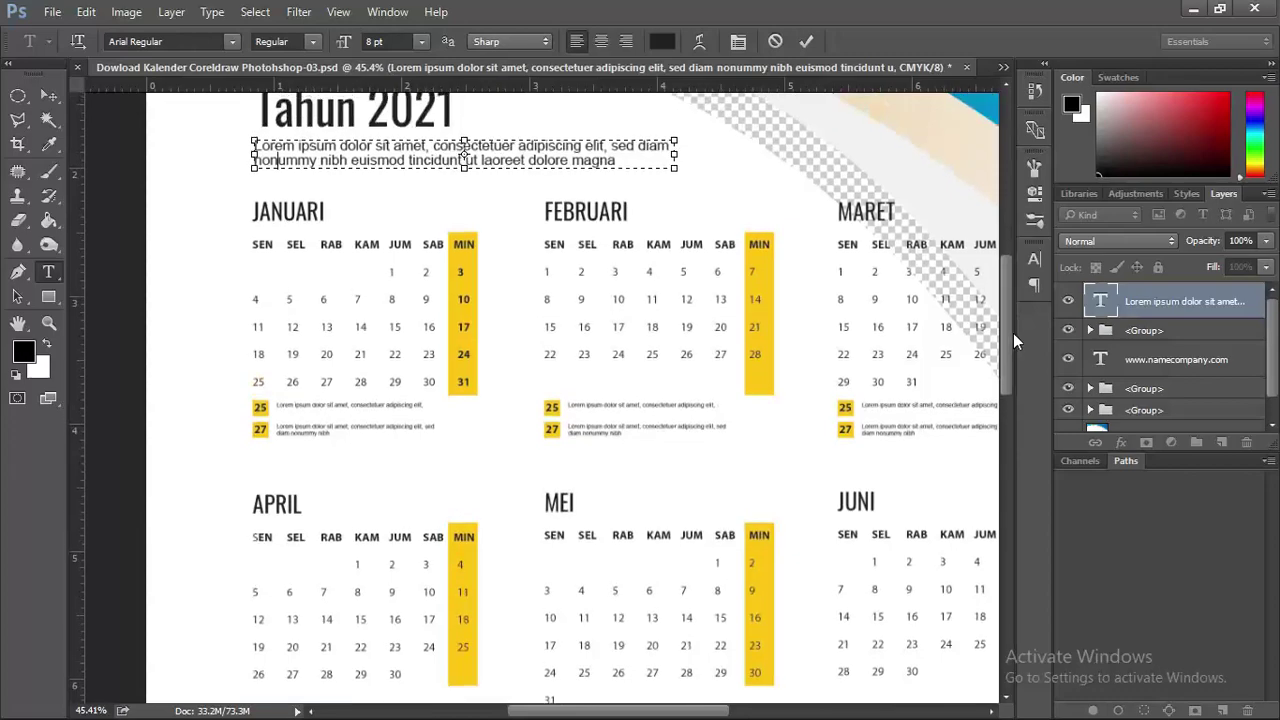
drag(724, 712, 784, 712)
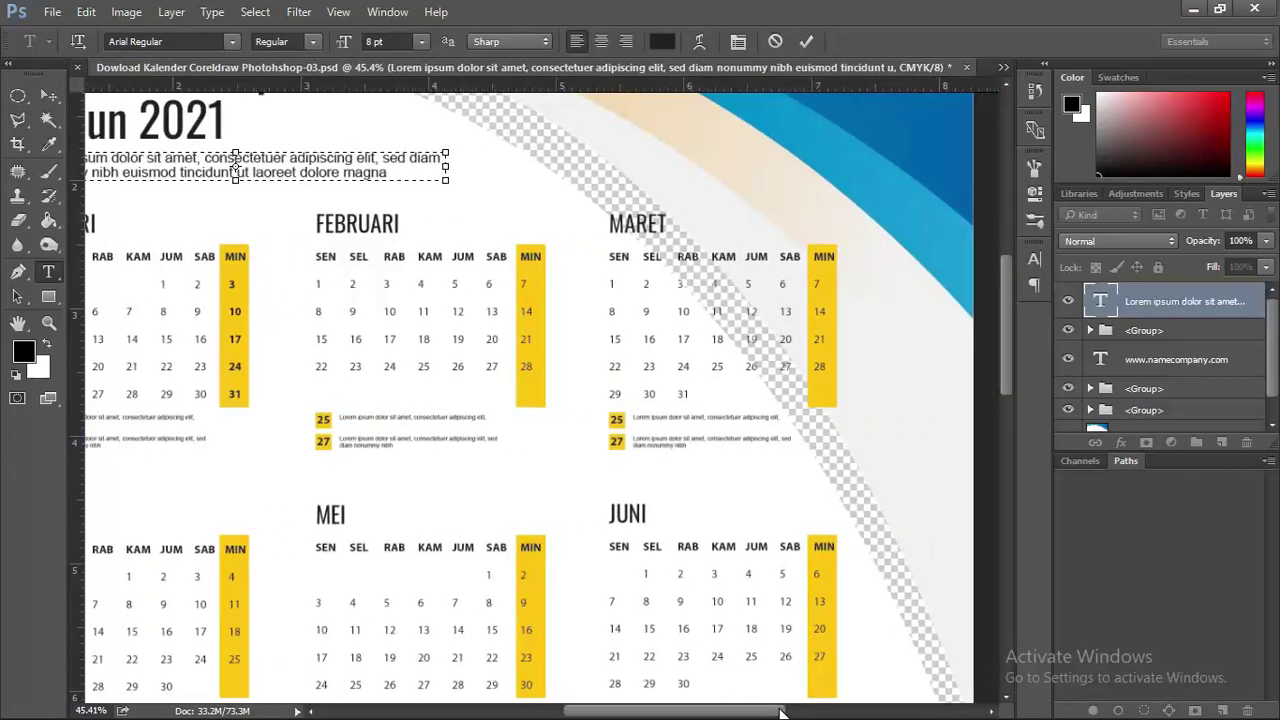
click(1090, 331)
click(1090, 331)
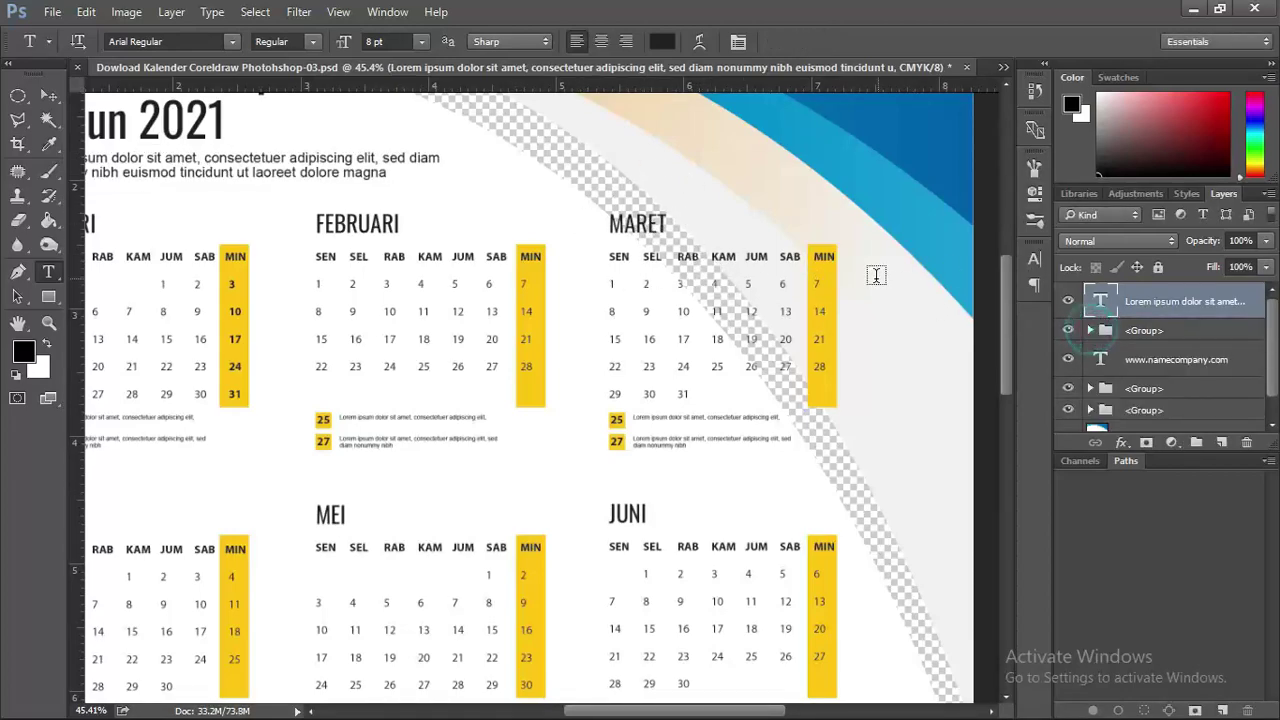
Expand the calendar months group and its nested group to list the month text layers
click(48, 95)
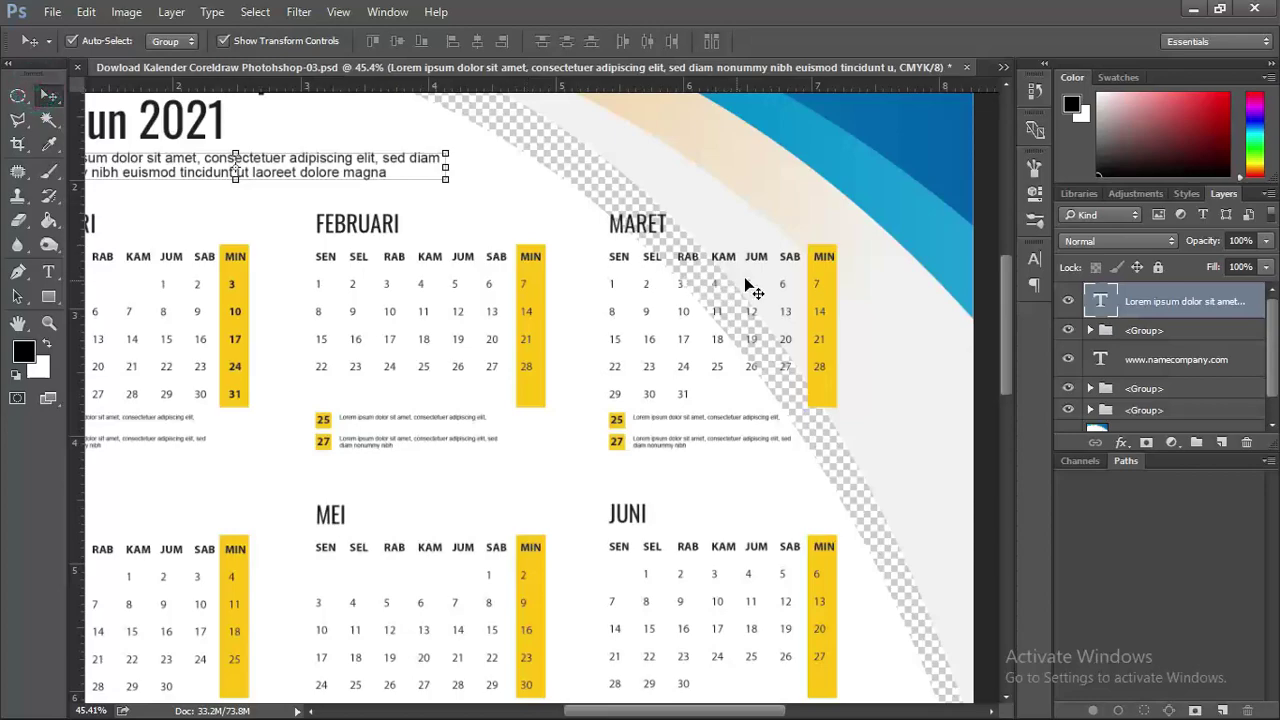
click(820, 275)
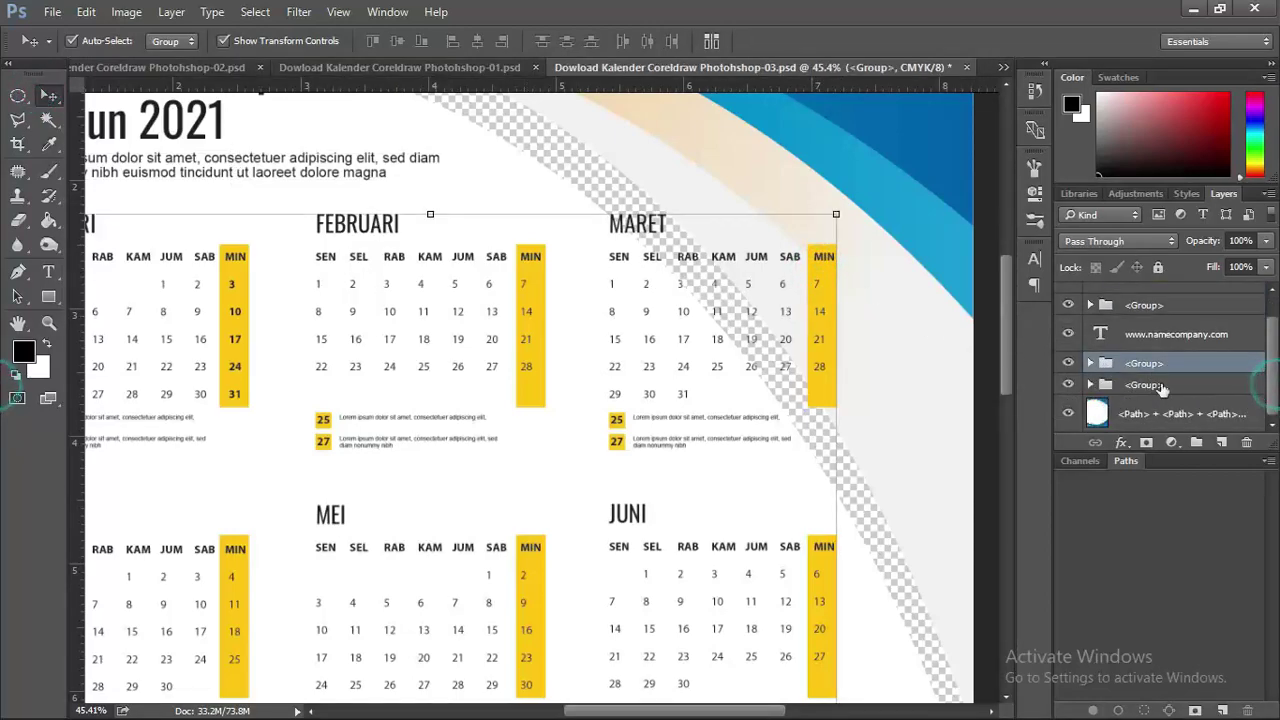
click(1090, 363)
scroll(1092, 371, down, 1)
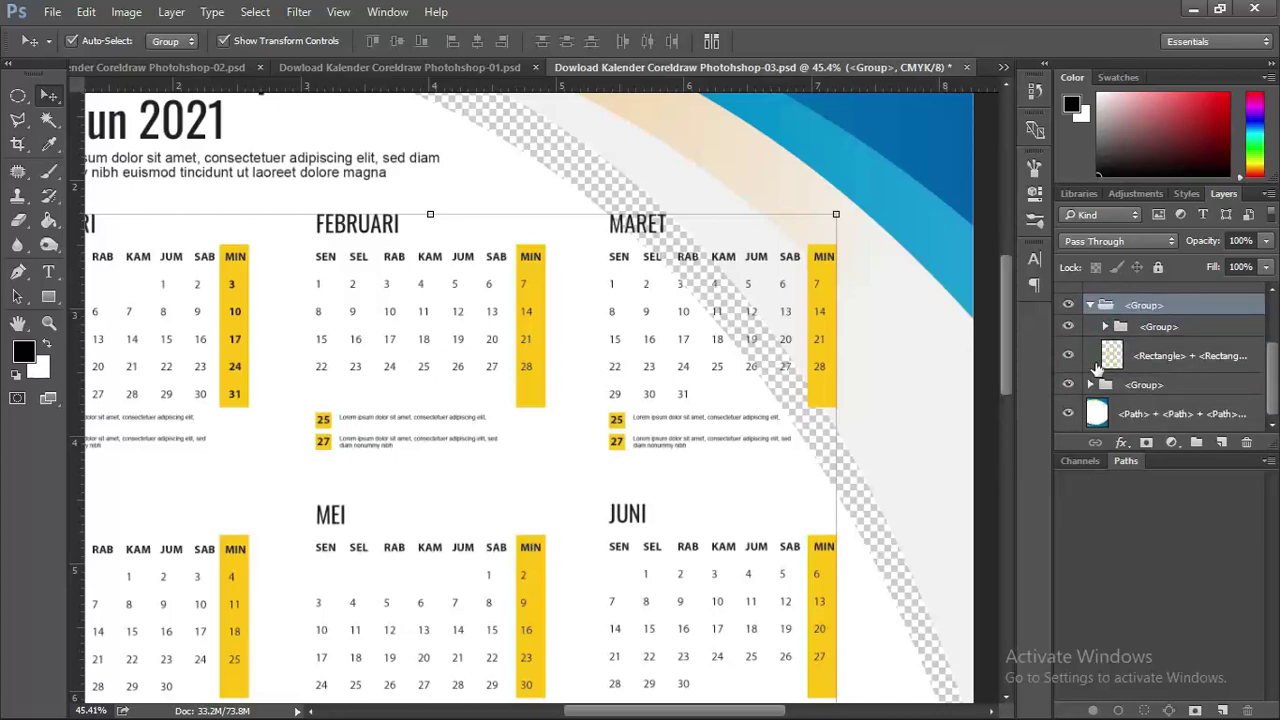
click(1104, 327)
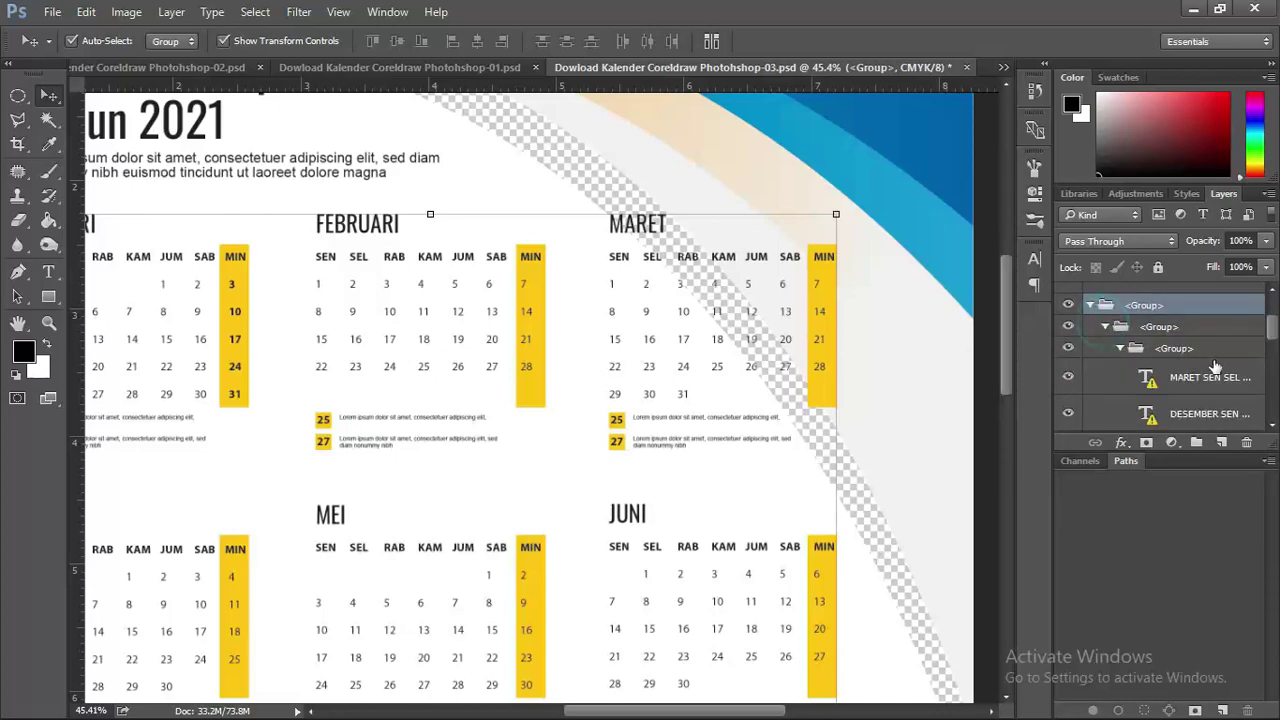
scroll(1190, 377, down, 2)
scroll(1190, 377, down, 2)
scroll(1190, 377, up, 3)
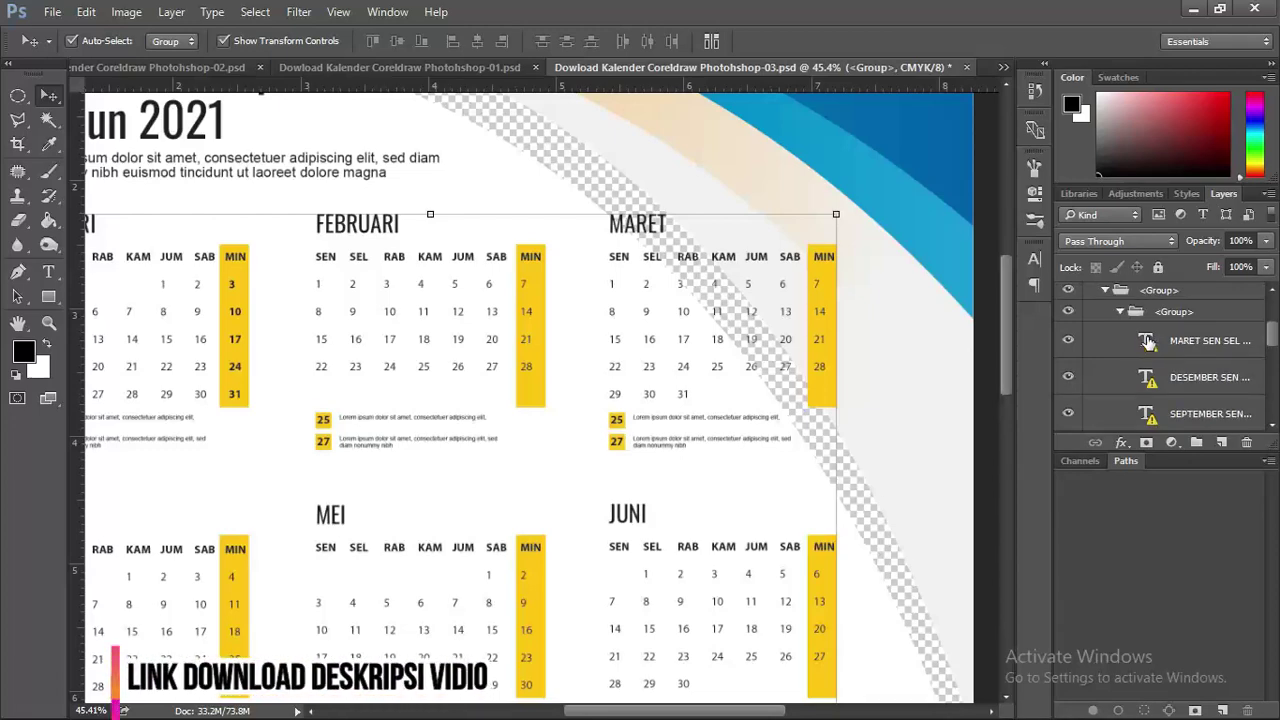
scroll(1188, 382, down, 2)
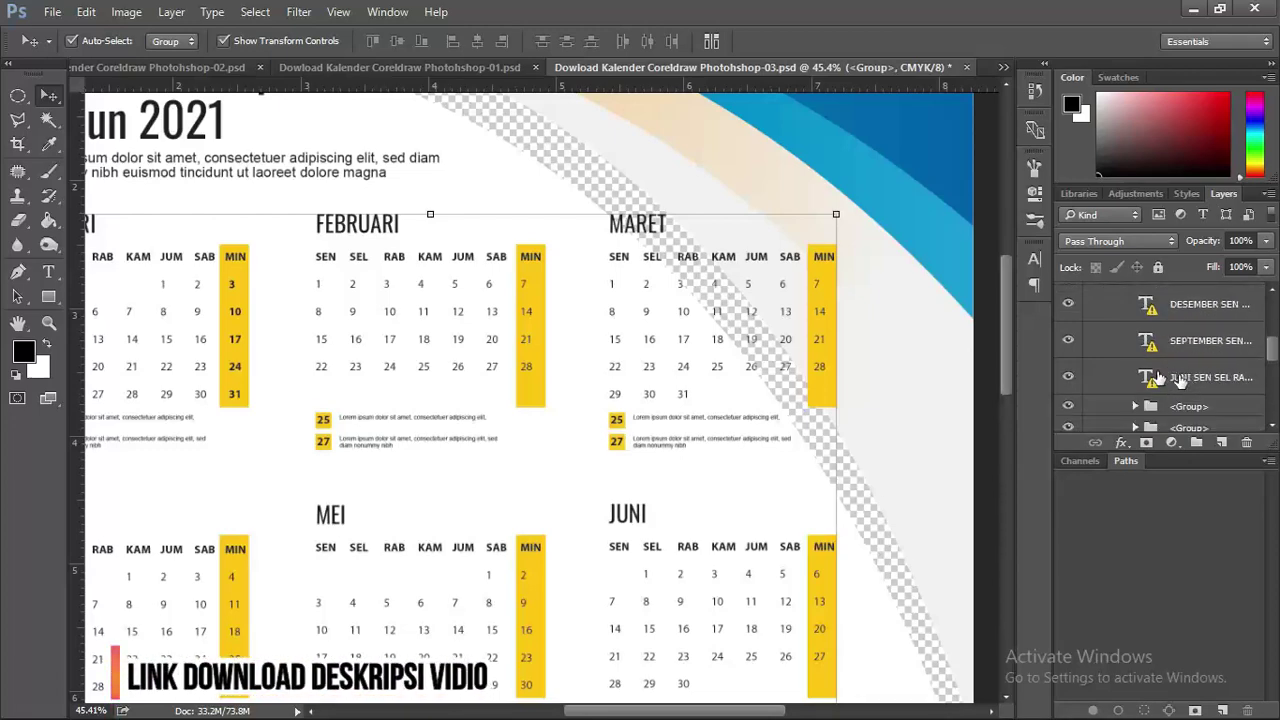
scroll(727, 319, down, 1)
scroll(760, 319, down, 1)
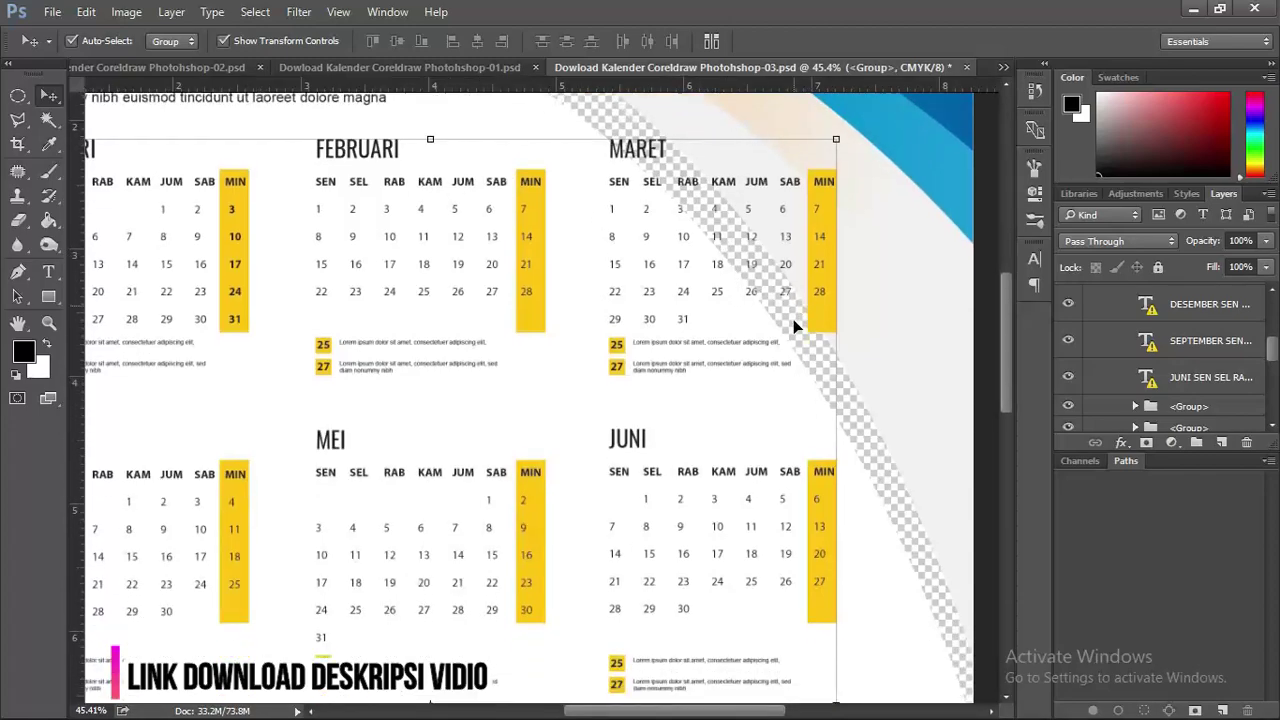
scroll(792, 319, down, 1)
scroll(760, 310, down, 1)
scroll(654, 289, up, 2)
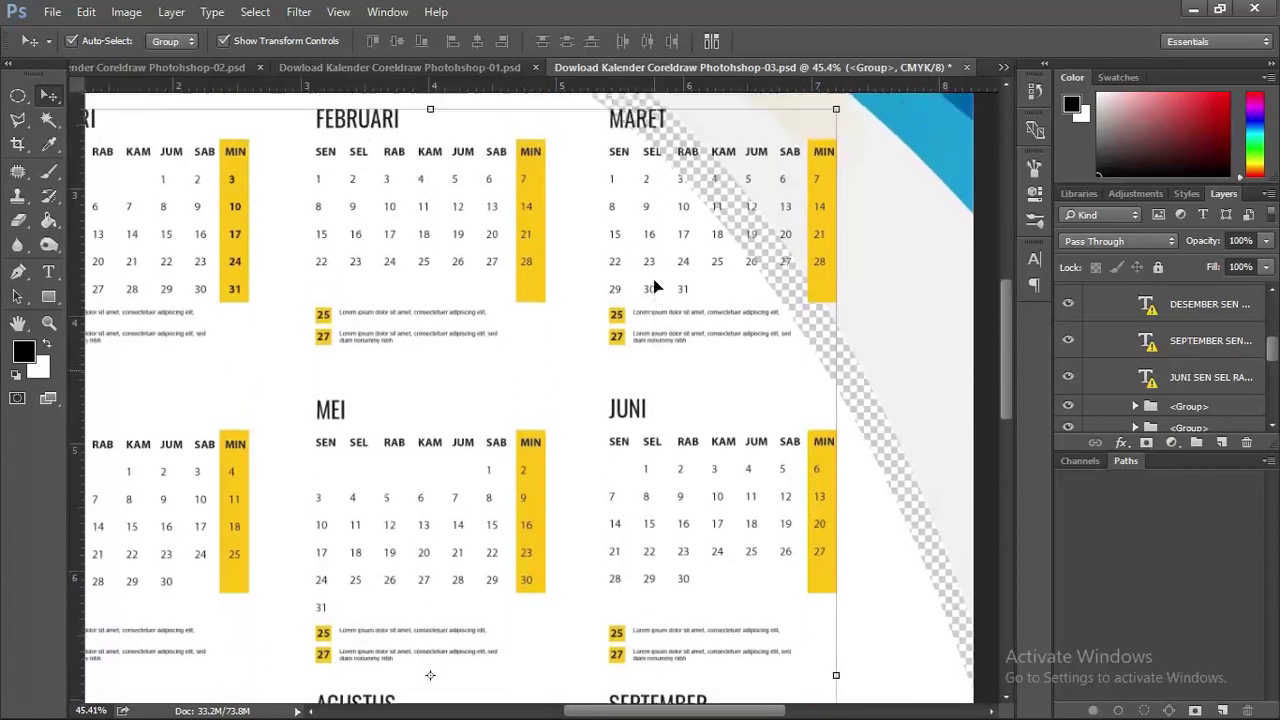
scroll(678, 197, down, 1)
scroll(726, 284, down, 1)
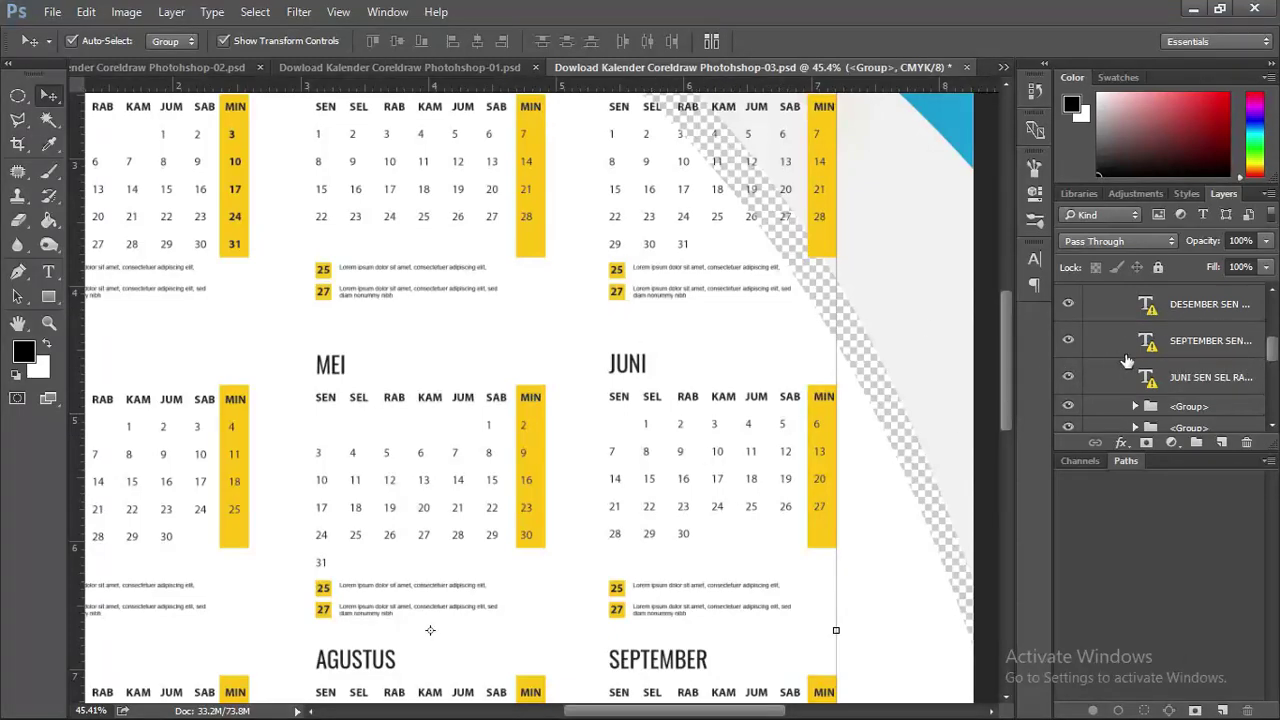
scroll(744, 363, up, 1)
scroll(744, 363, up, 1)
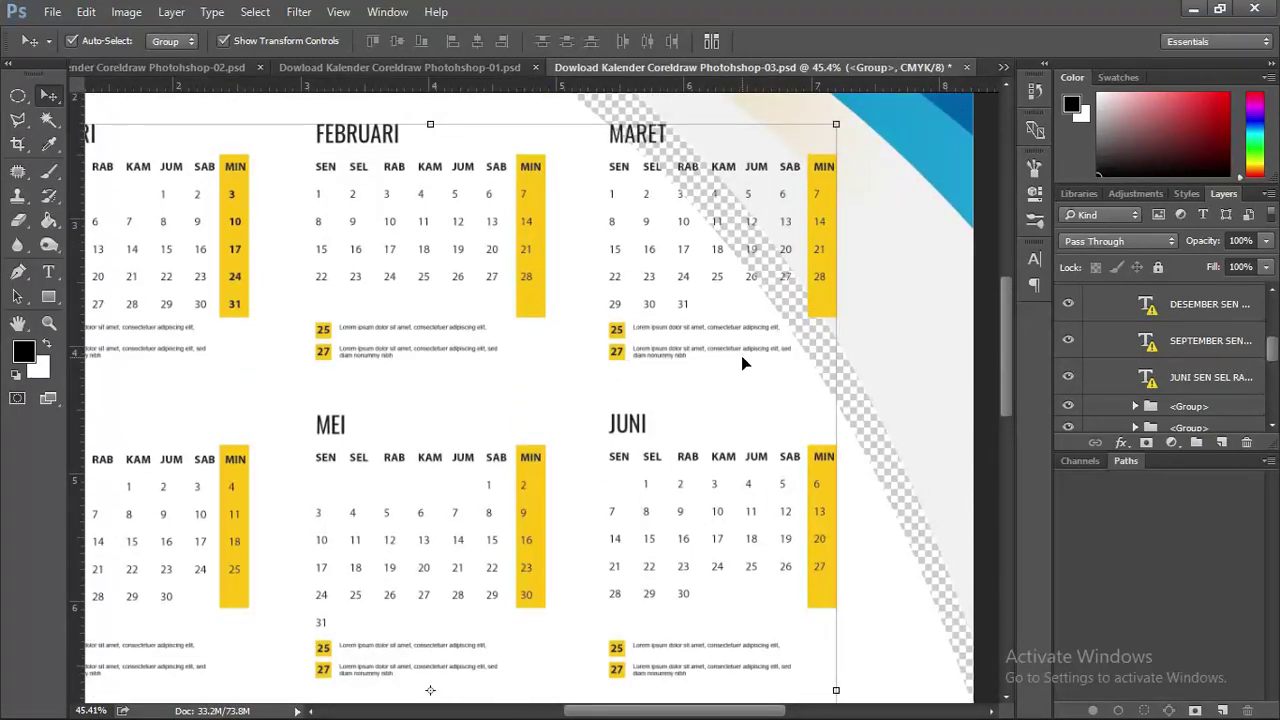
scroll(741, 362, up, 1)
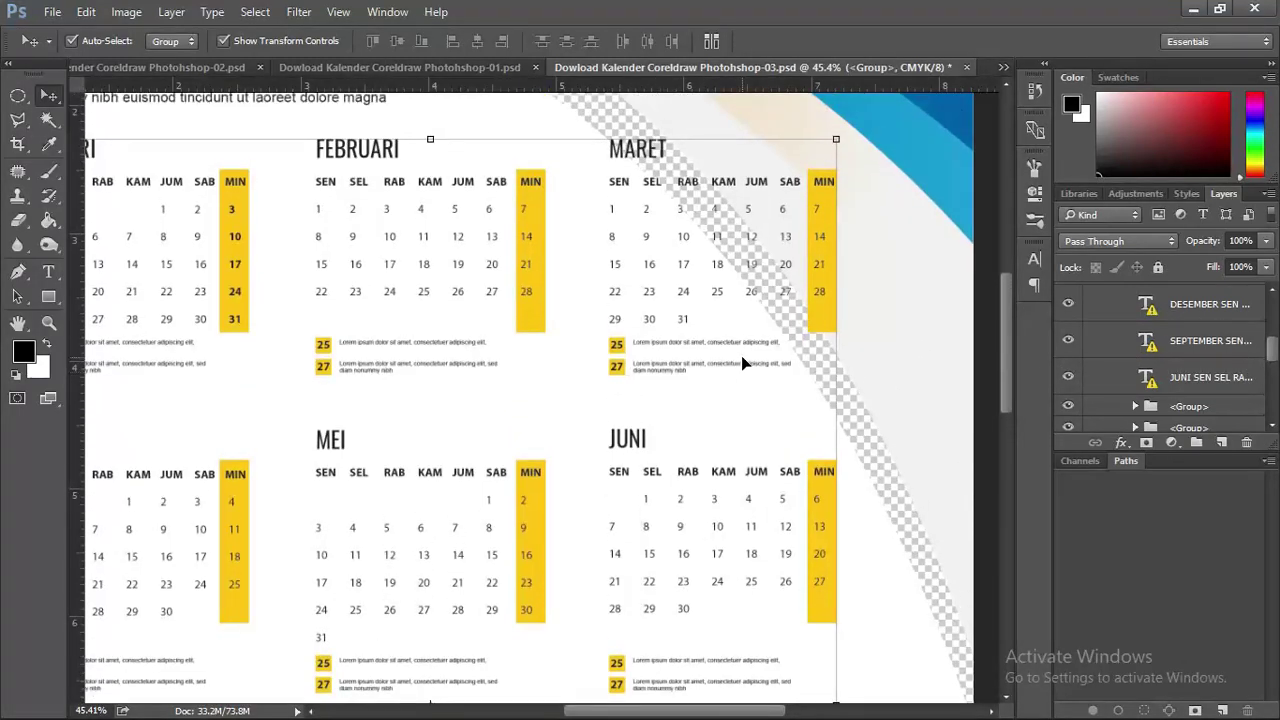
Edit the DESEMBER text layer, accepting the font substitution, and select the date 2
double_click(1147, 305)
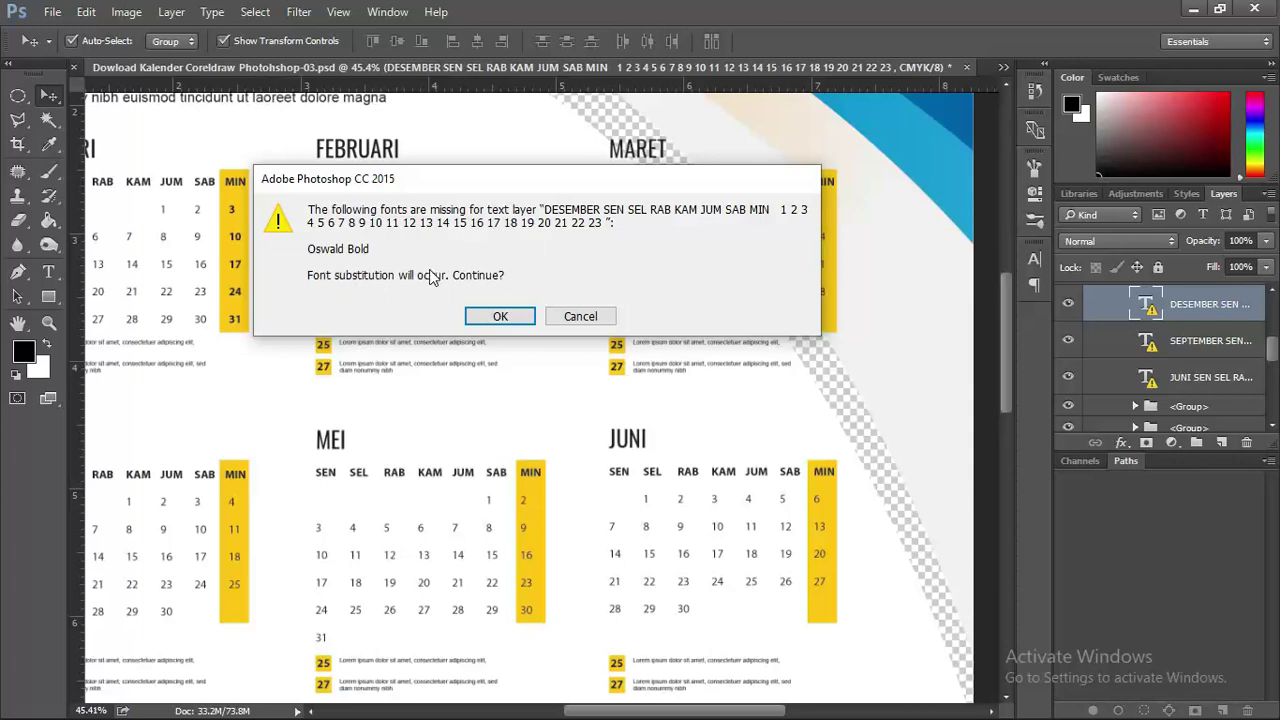
click(506, 320)
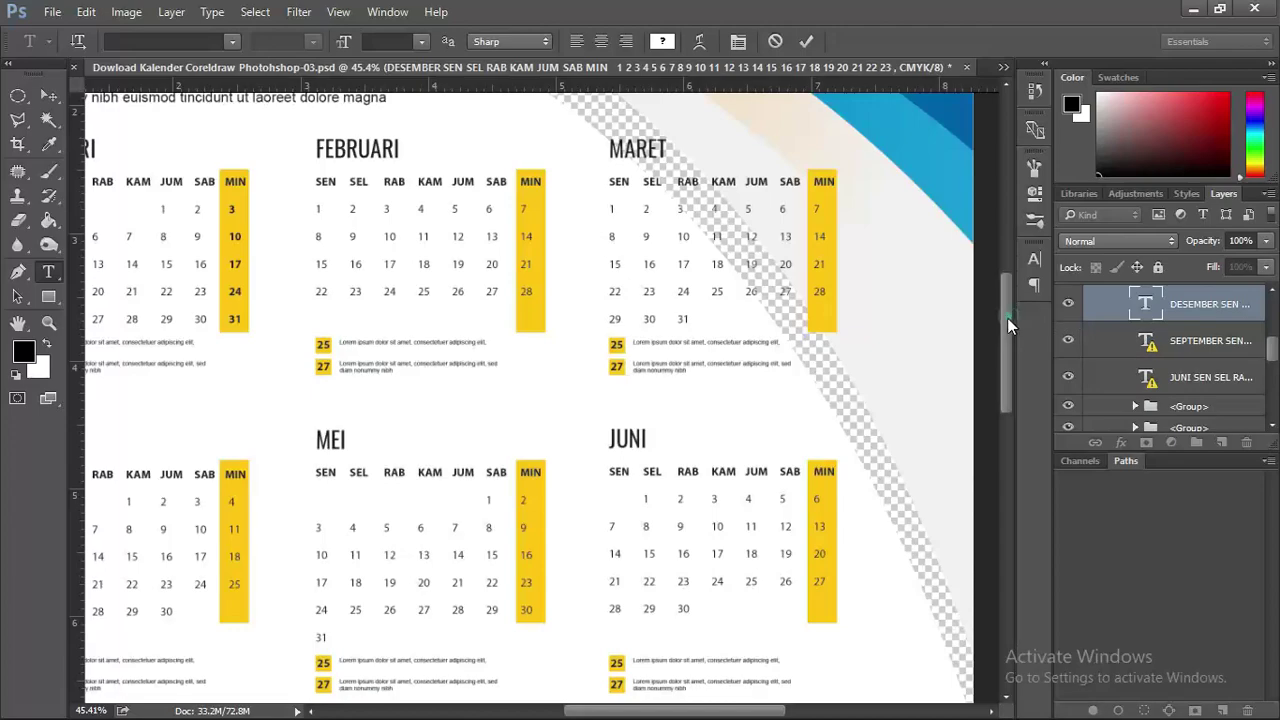
drag(1007, 318, 992, 476)
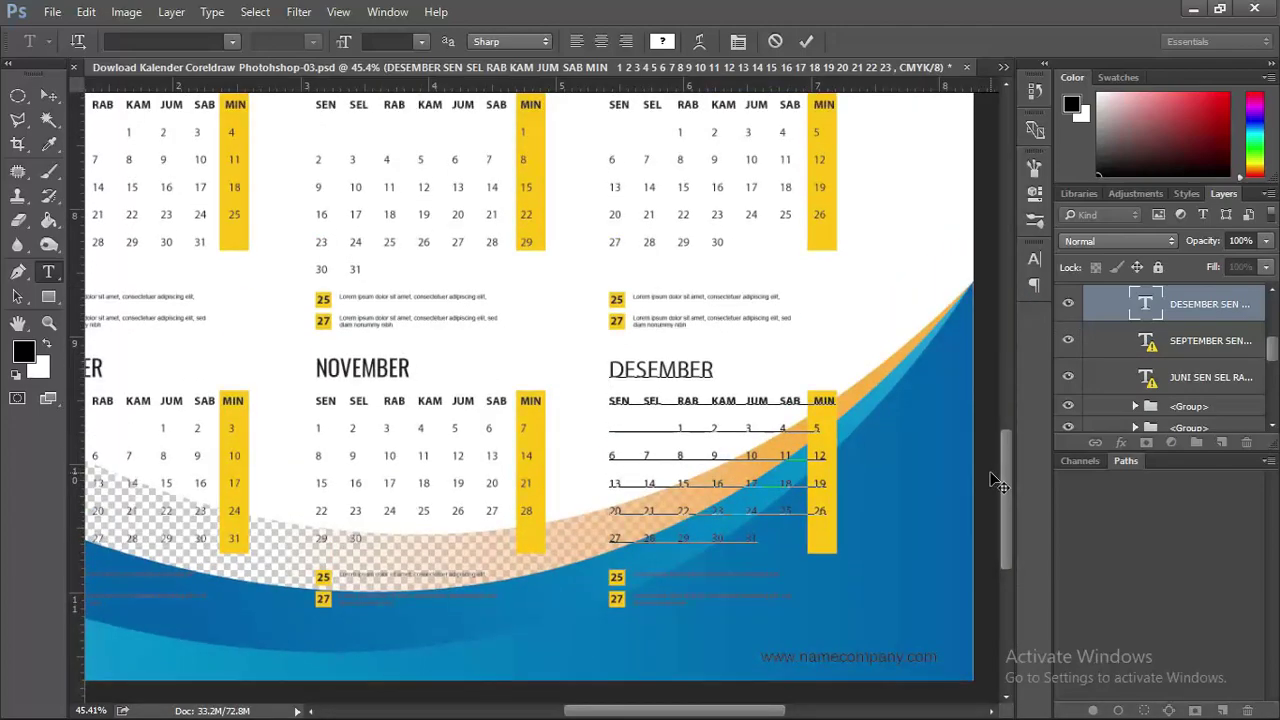
double_click(662, 370)
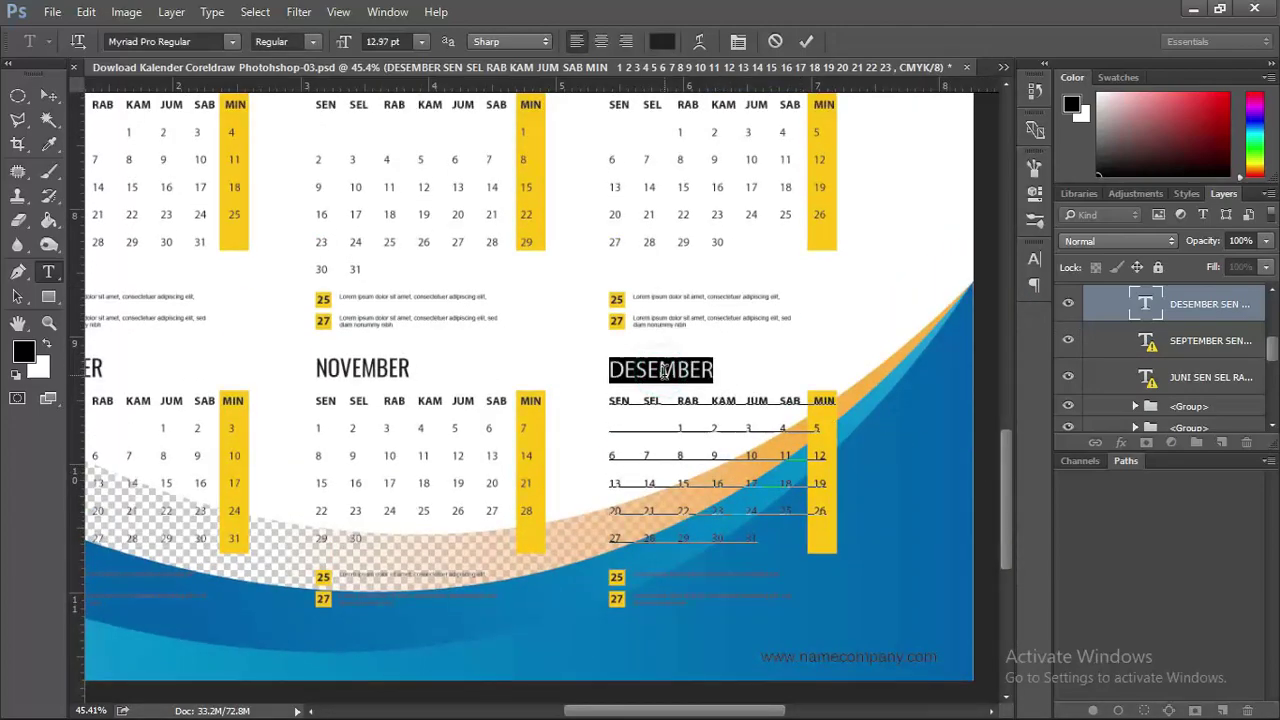
click(684, 431)
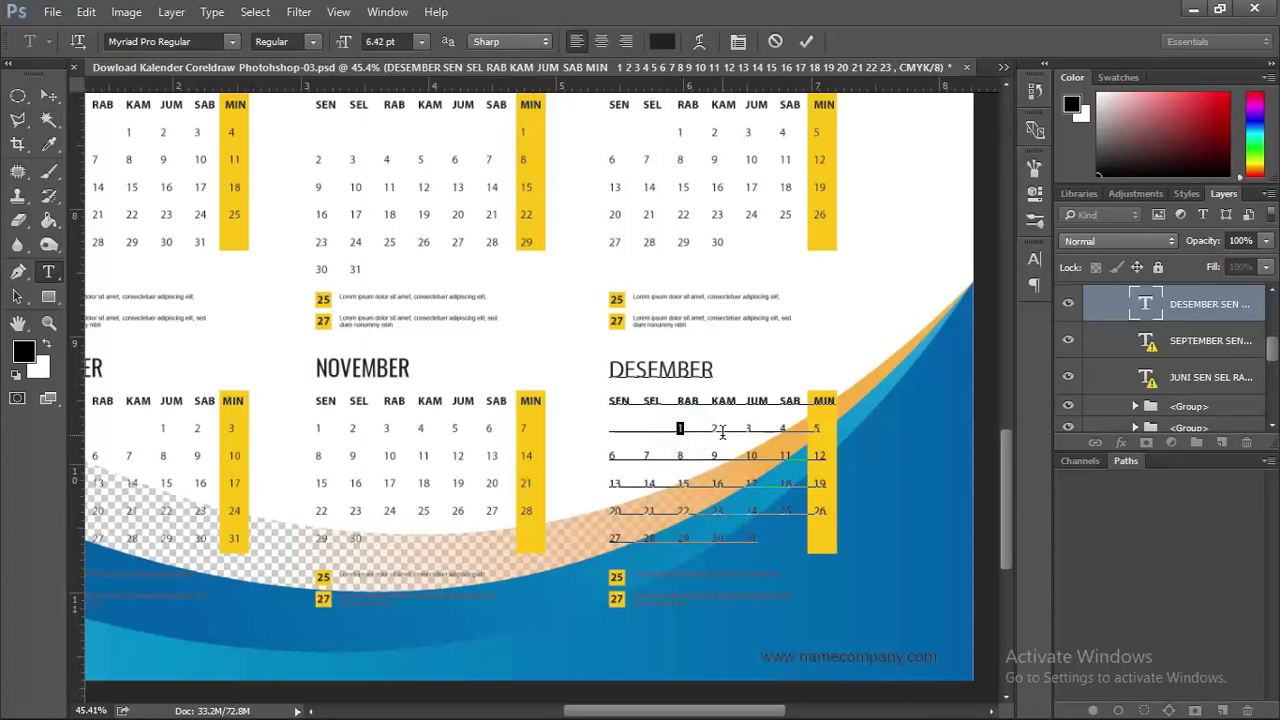
double_click(720, 430)
Colour the selected date 2 pure red and commit the text edit
click(22, 351)
drag(985, 204, 1035, 178)
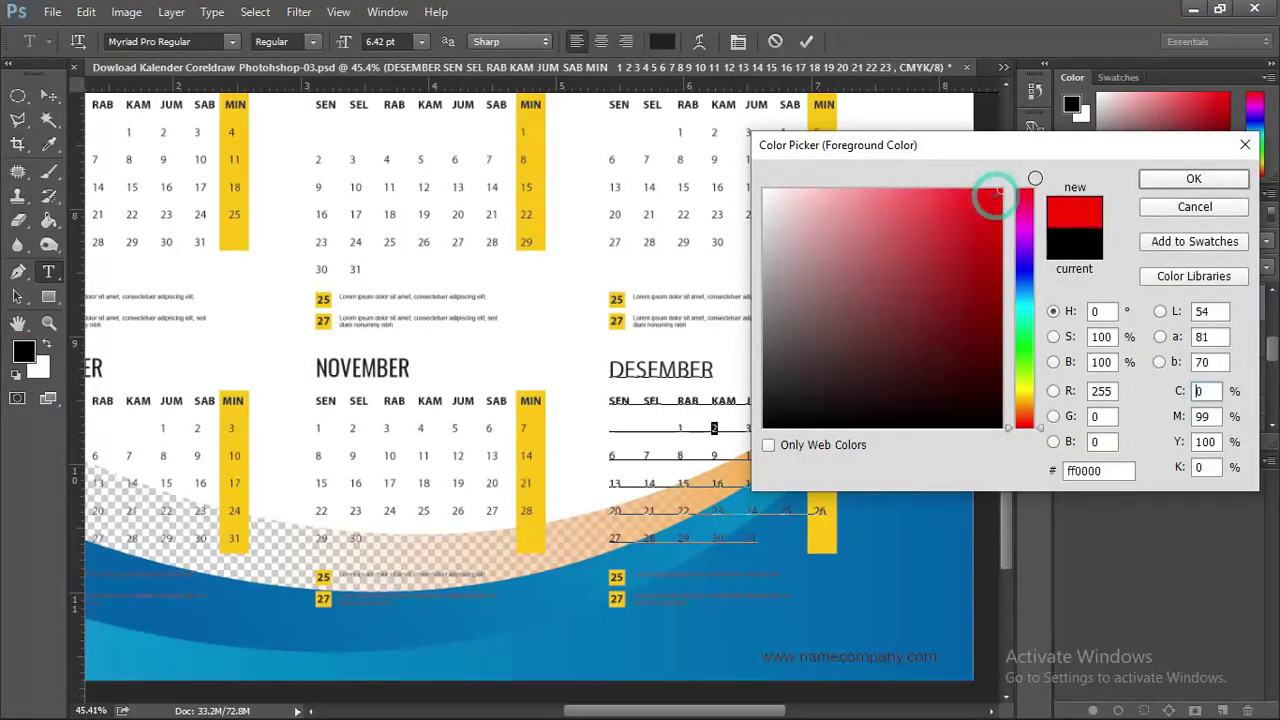
click(1205, 180)
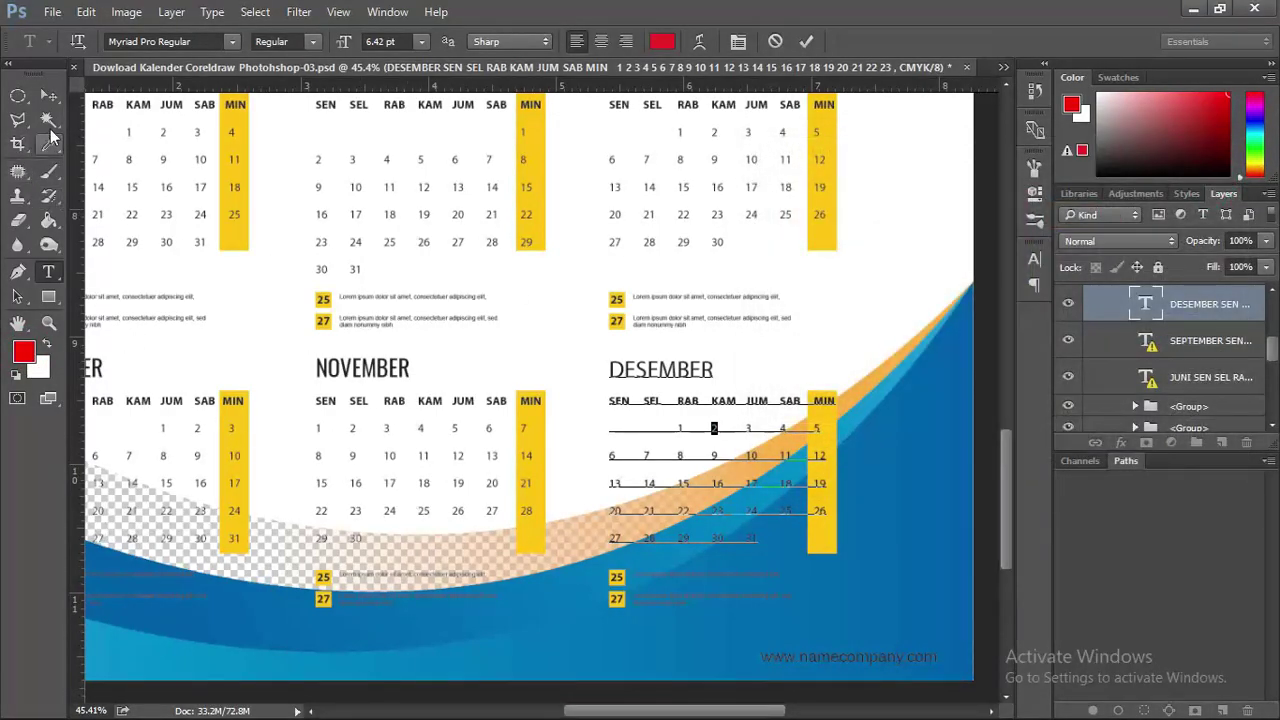
click(49, 95)
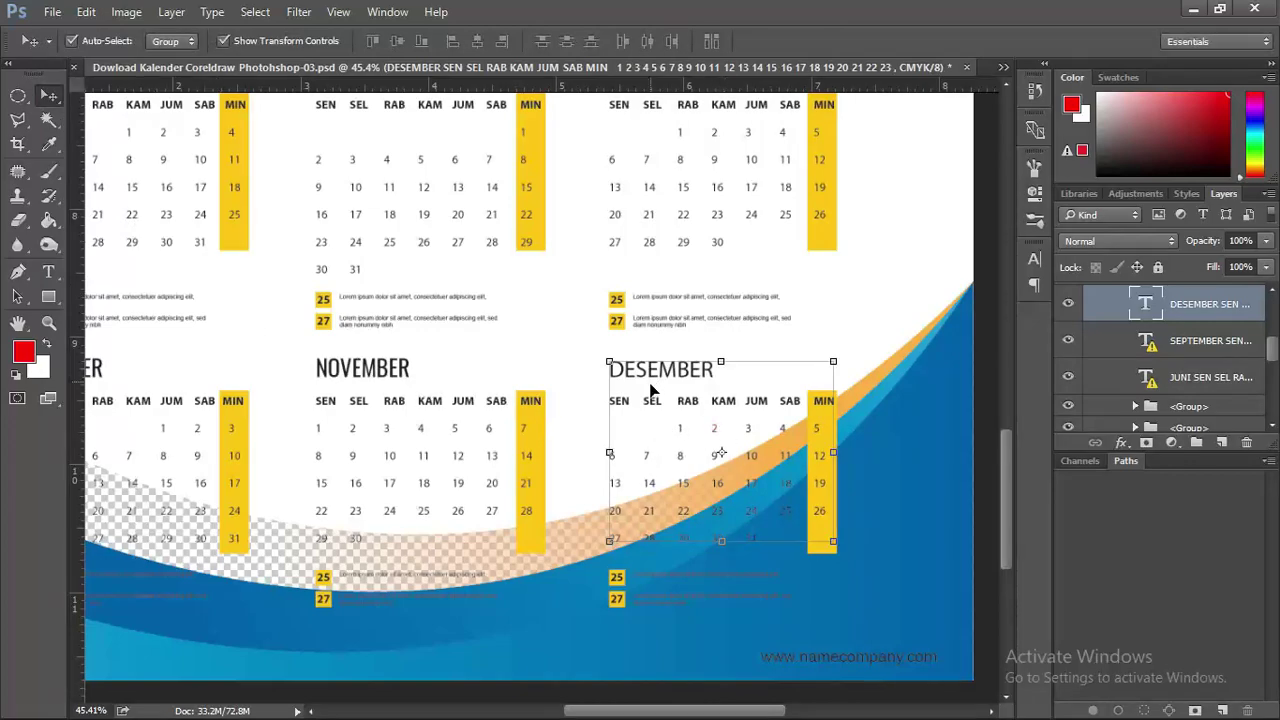
click(697, 583)
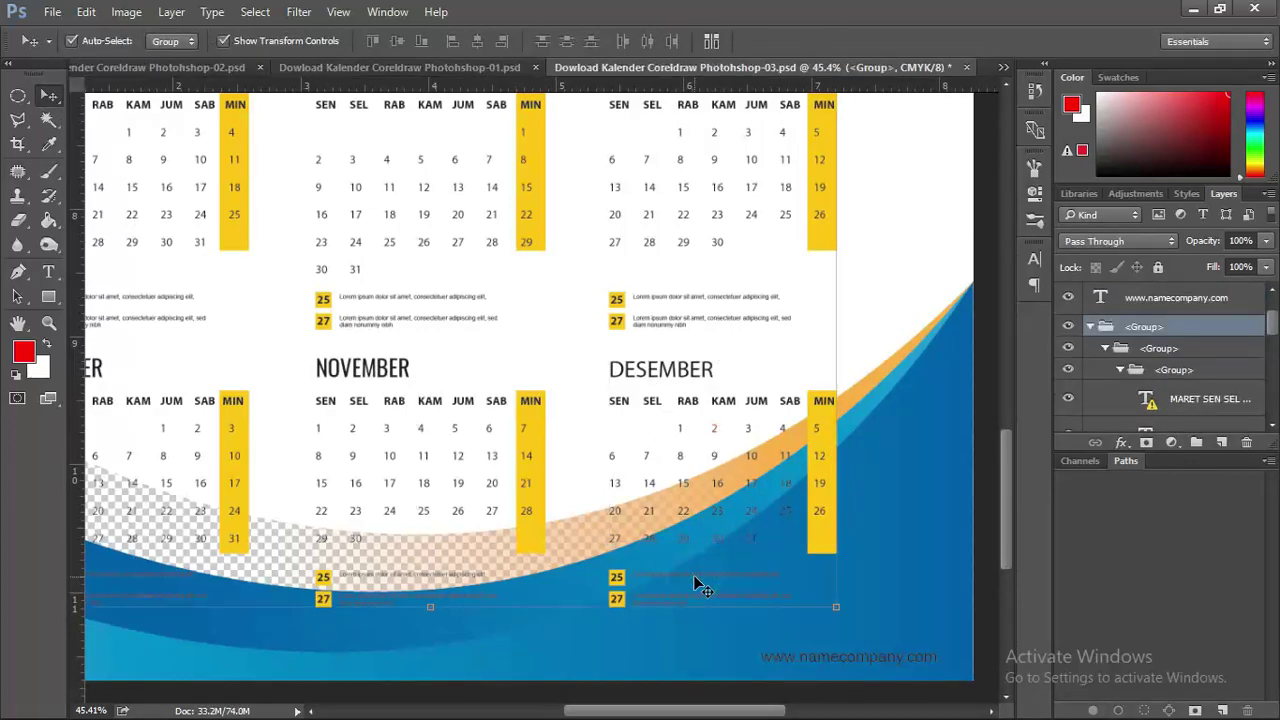
scroll(694, 583, down, 1)
scroll(694, 583, down, 1)
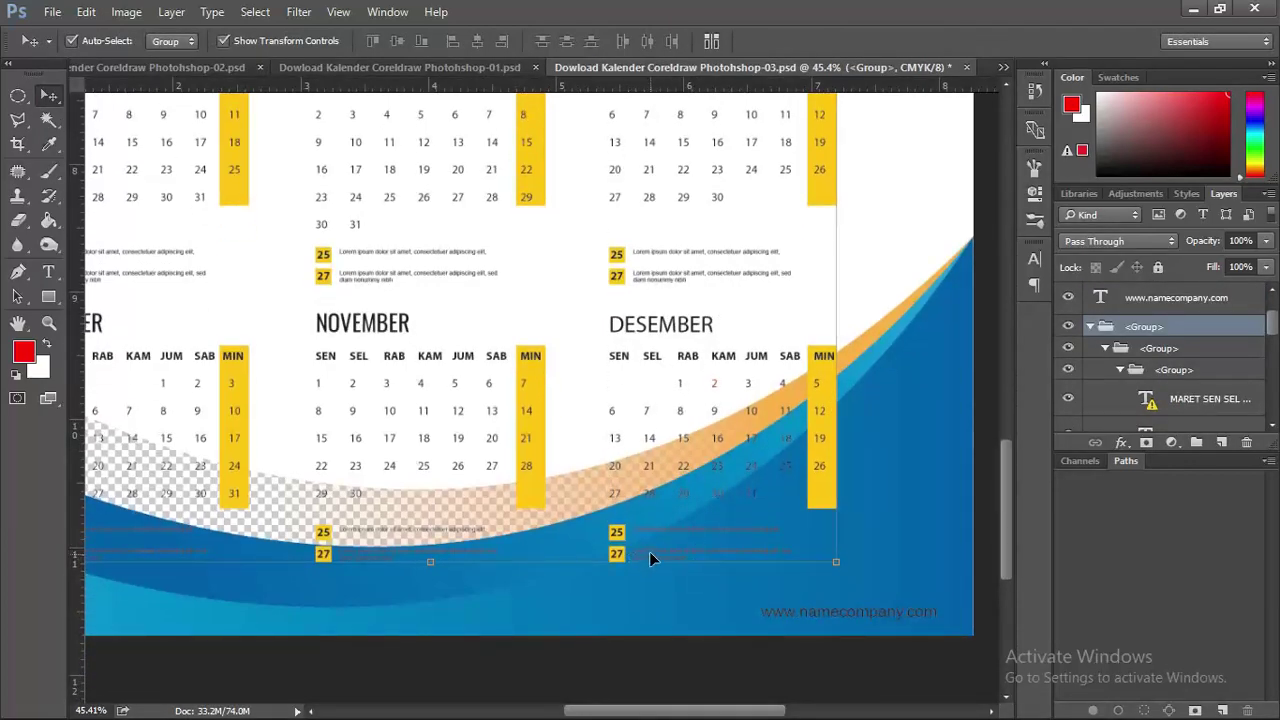
Zoom into the December notes and select the Lorem ipsum line beside 25
key(z)
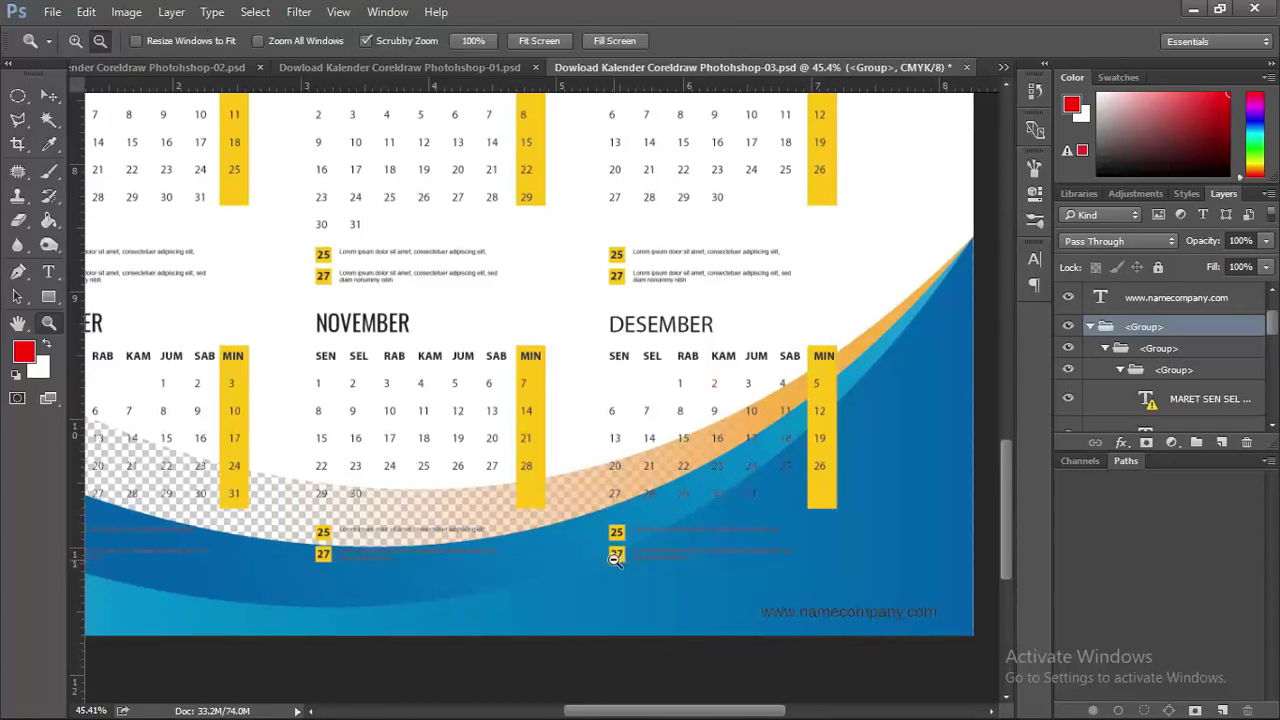
click(694, 553)
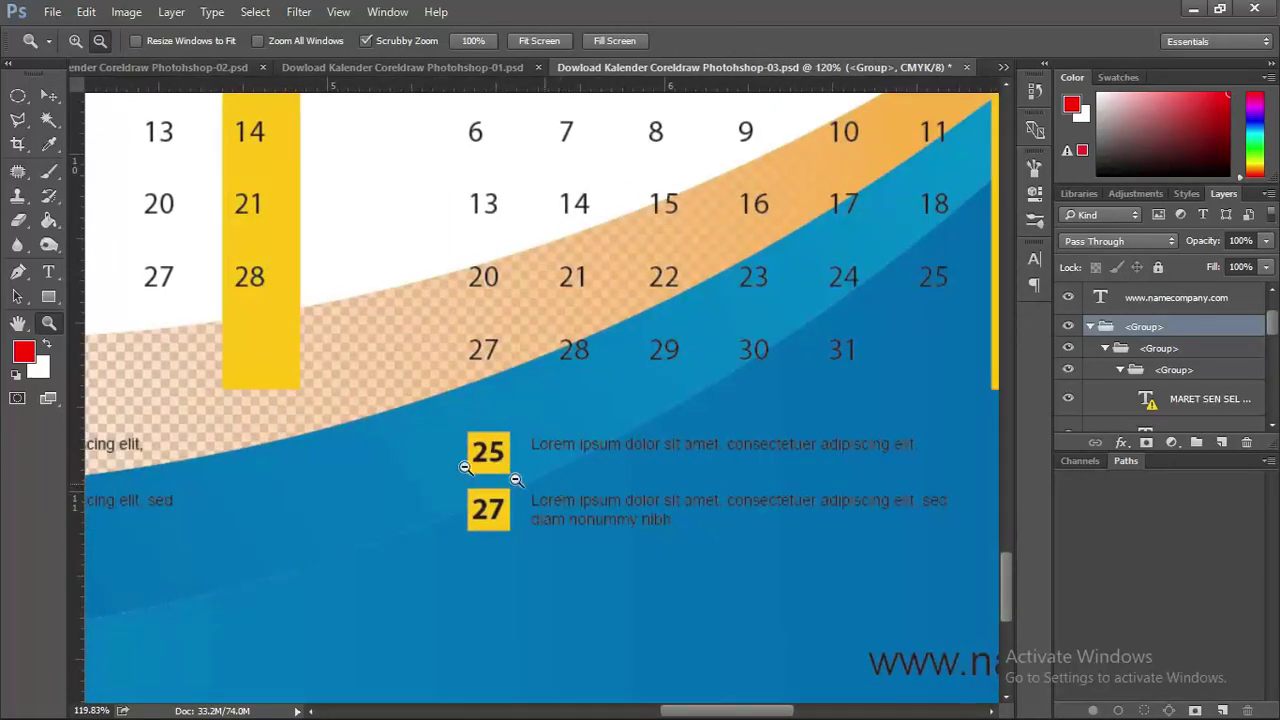
click(48, 272)
click(583, 468)
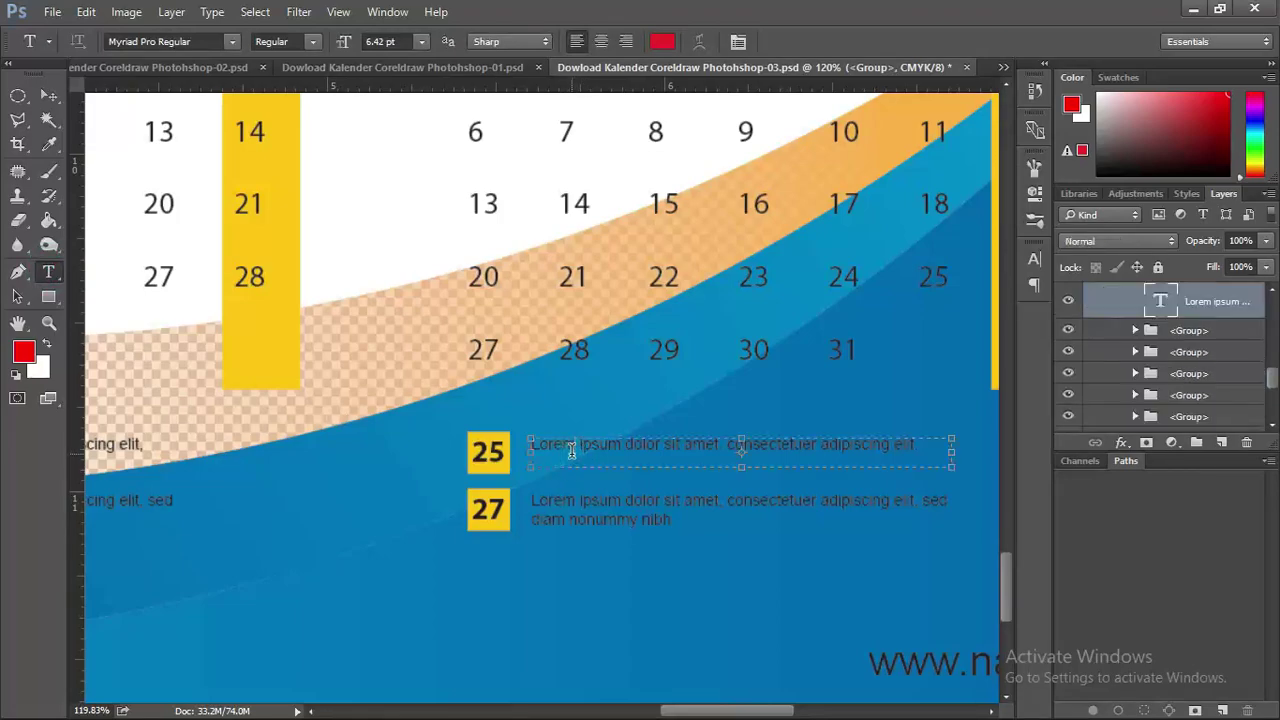
double_click(548, 445)
click(538, 446)
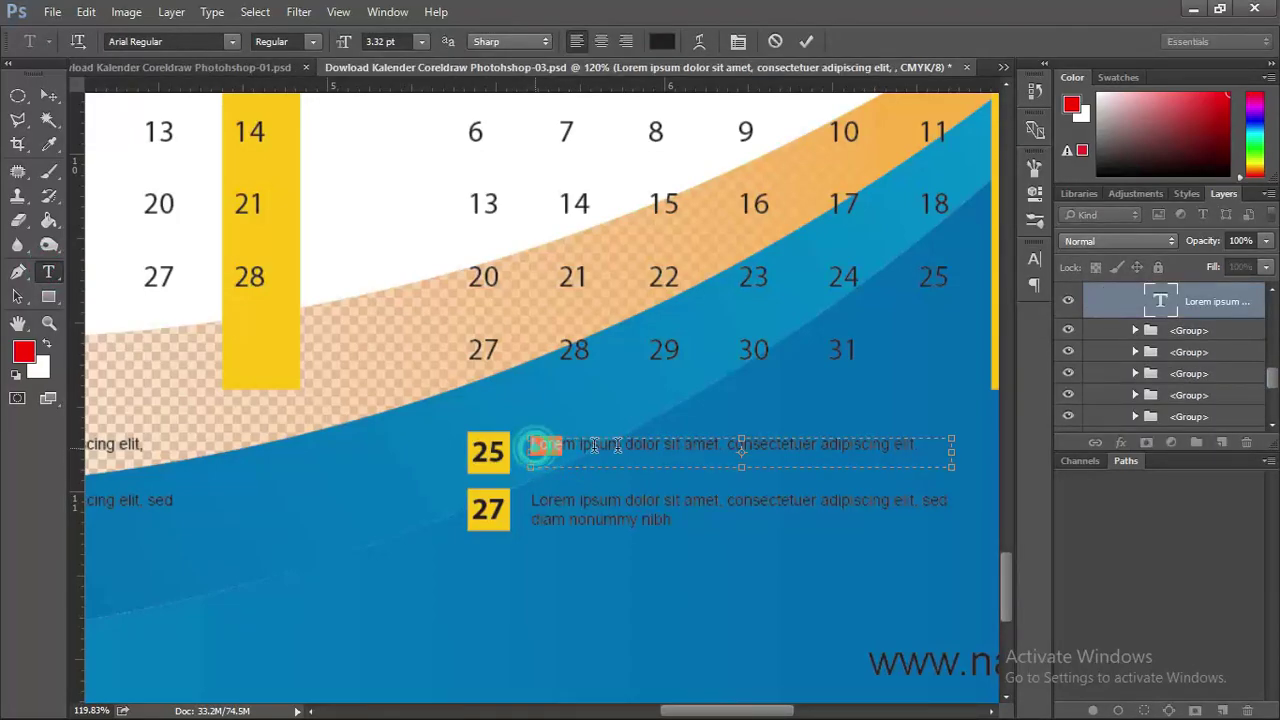
drag(536, 446, 970, 445)
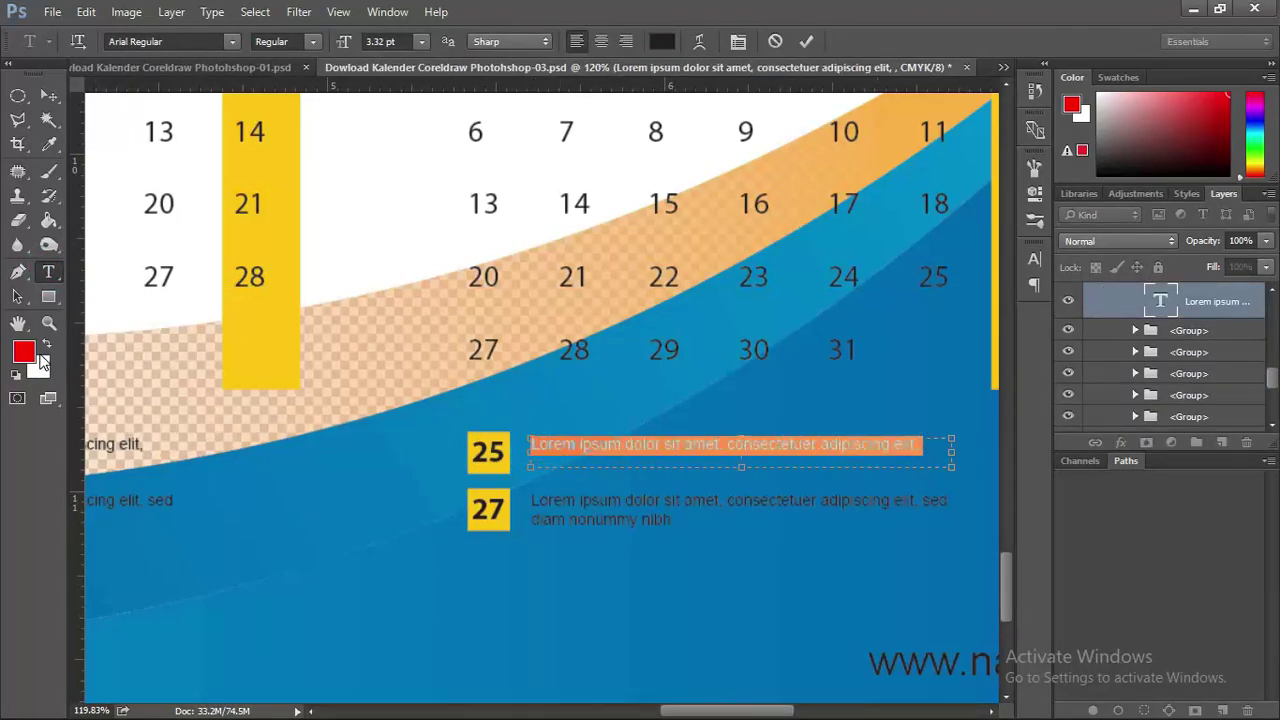
Make the selected note line white and commit, zooming back out to the whole page
click(30, 348)
drag(823, 255, 745, 170)
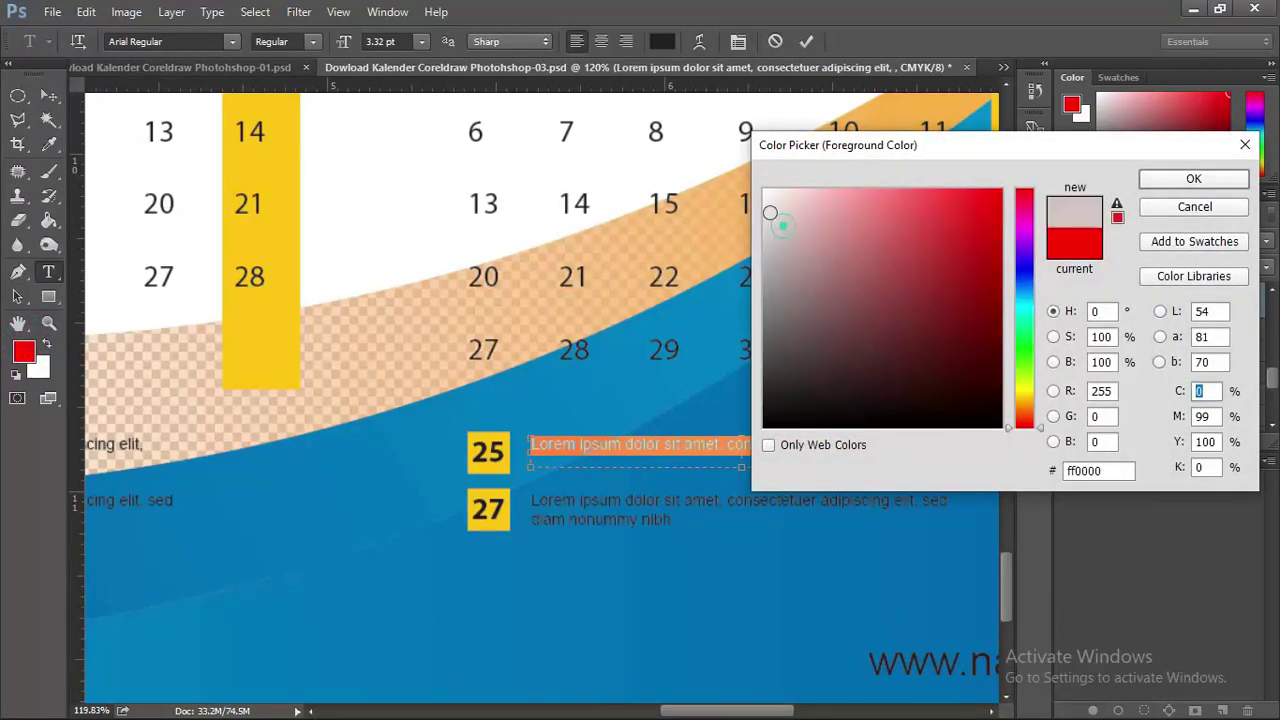
click(1194, 178)
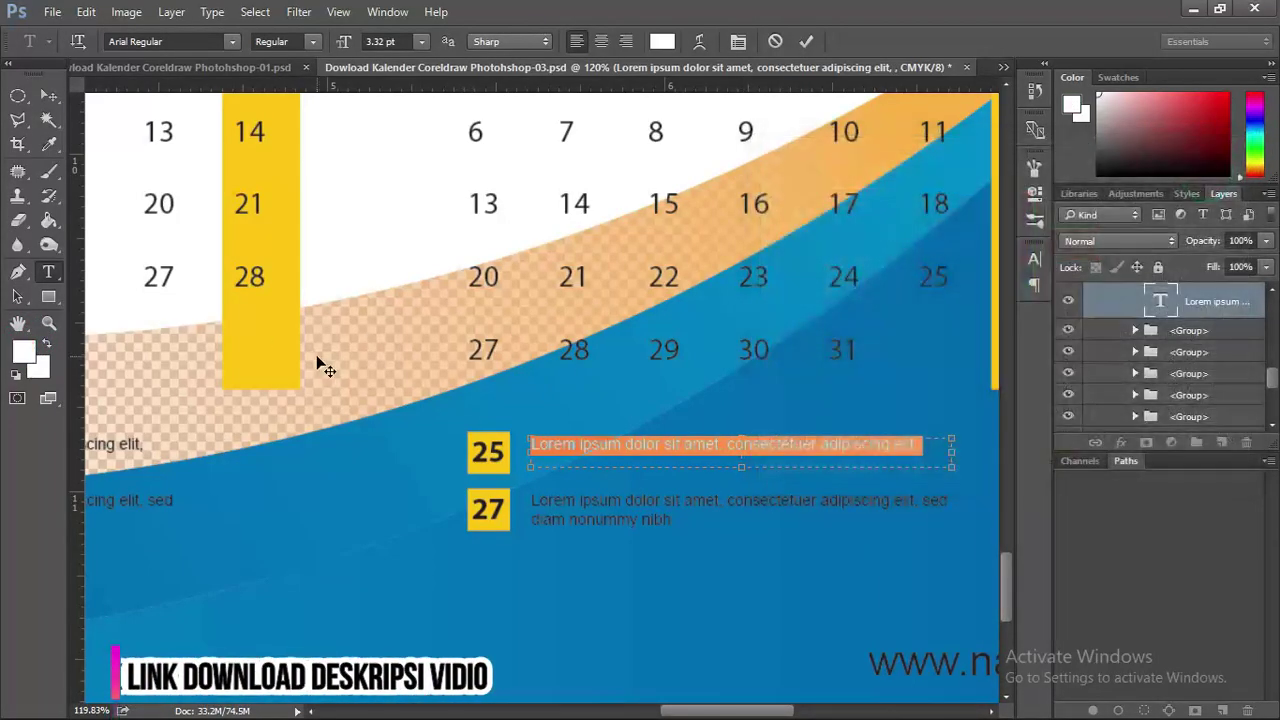
click(48, 95)
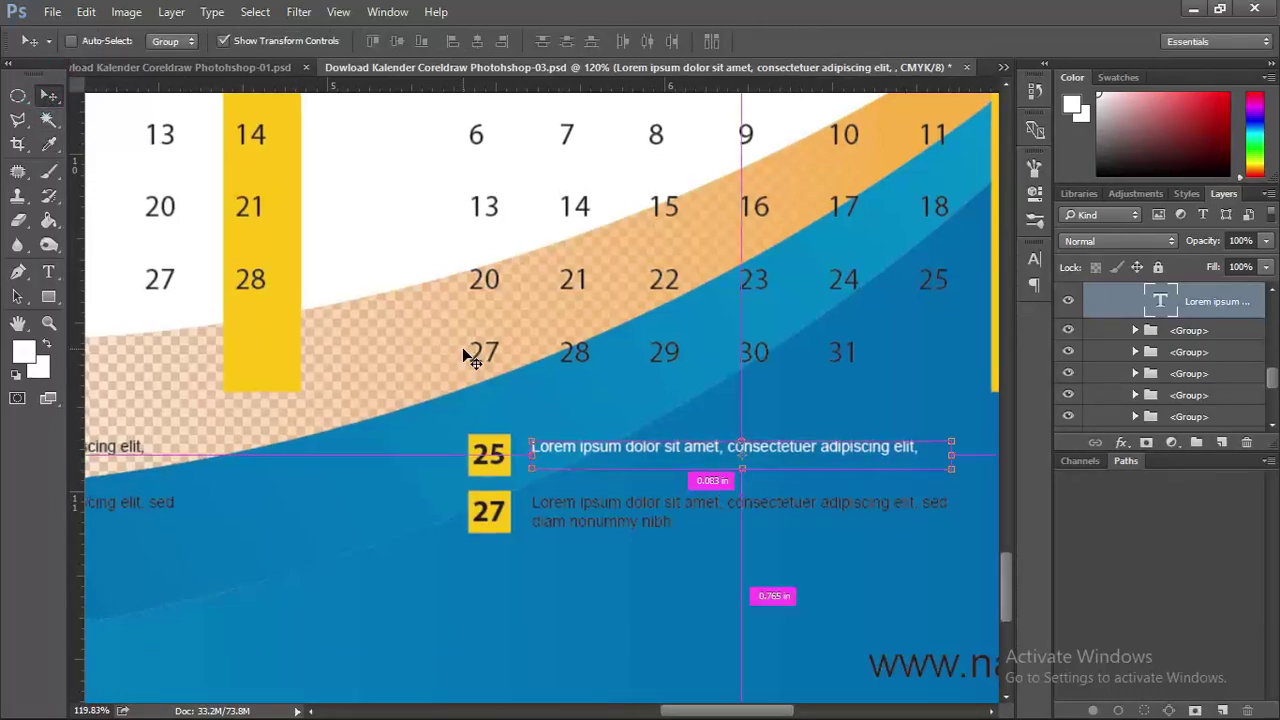
key(ctrl+minus)
key(ctrl+minus)
key(ctrl+minus)
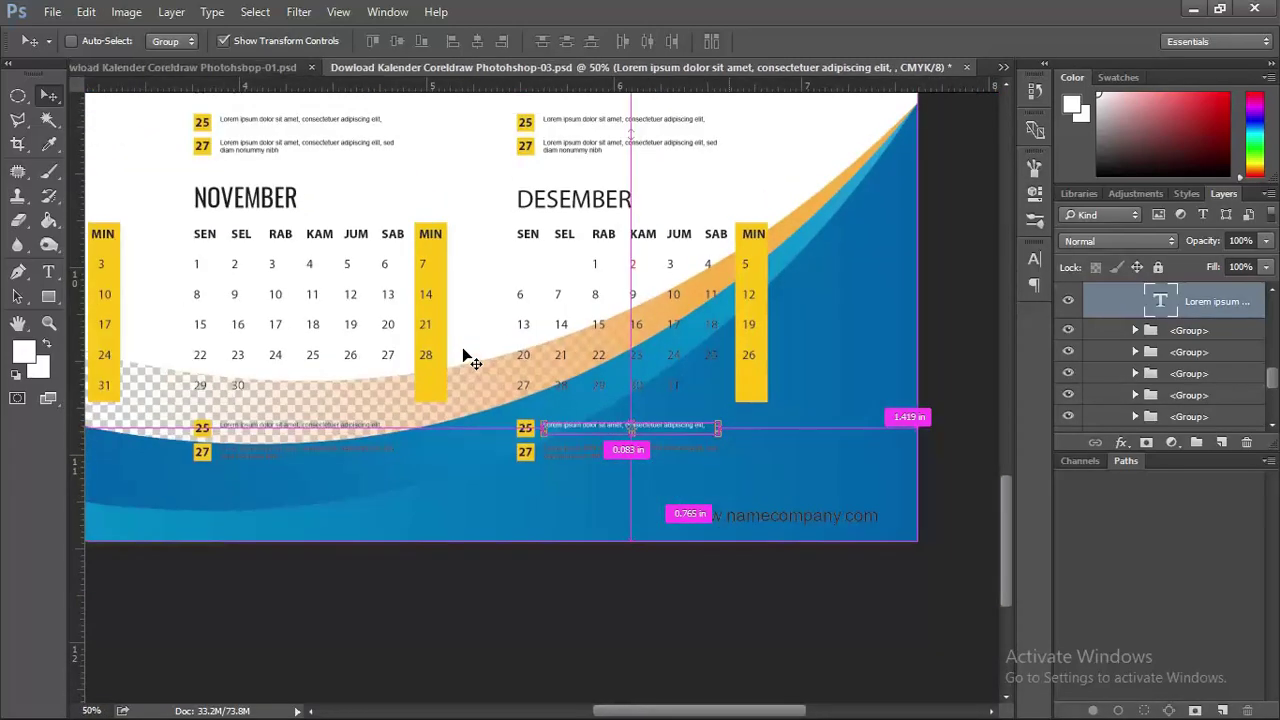
key(ctrl+minus)
key(ctrl+minus)
key(ctrl+minus)
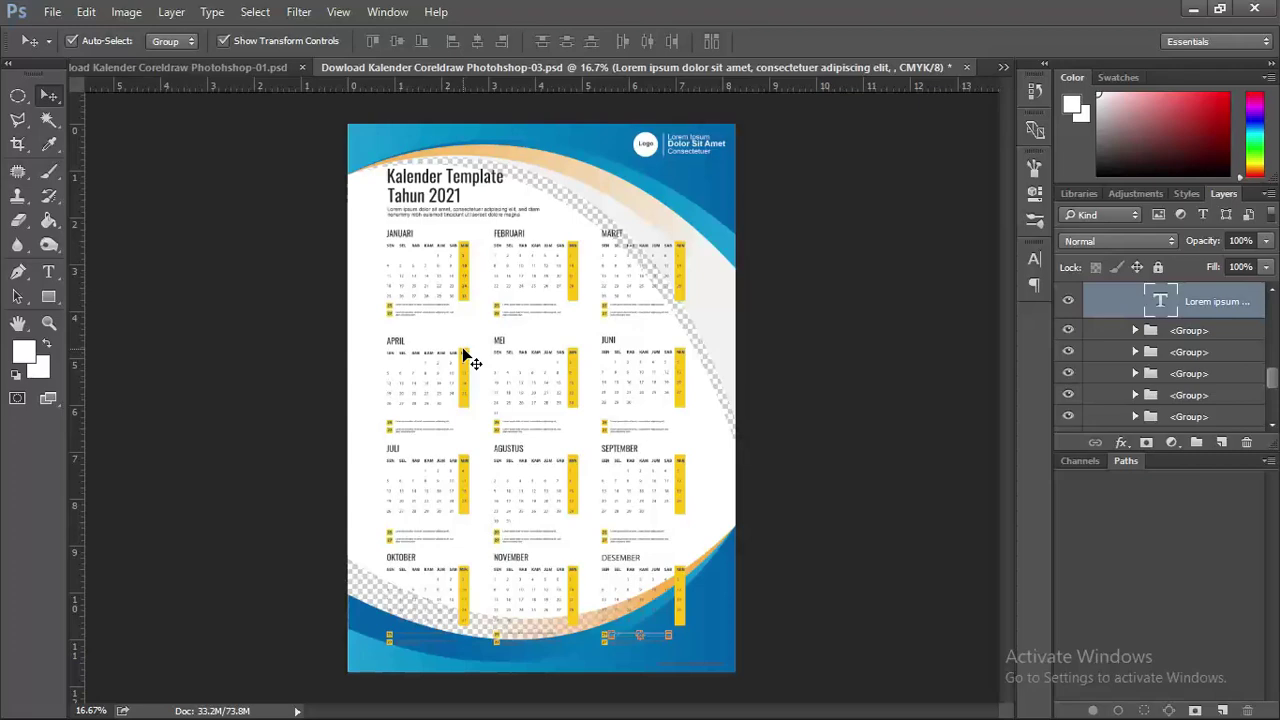
On the January page, recolour date 3 under MIN pure red
click(242, 67)
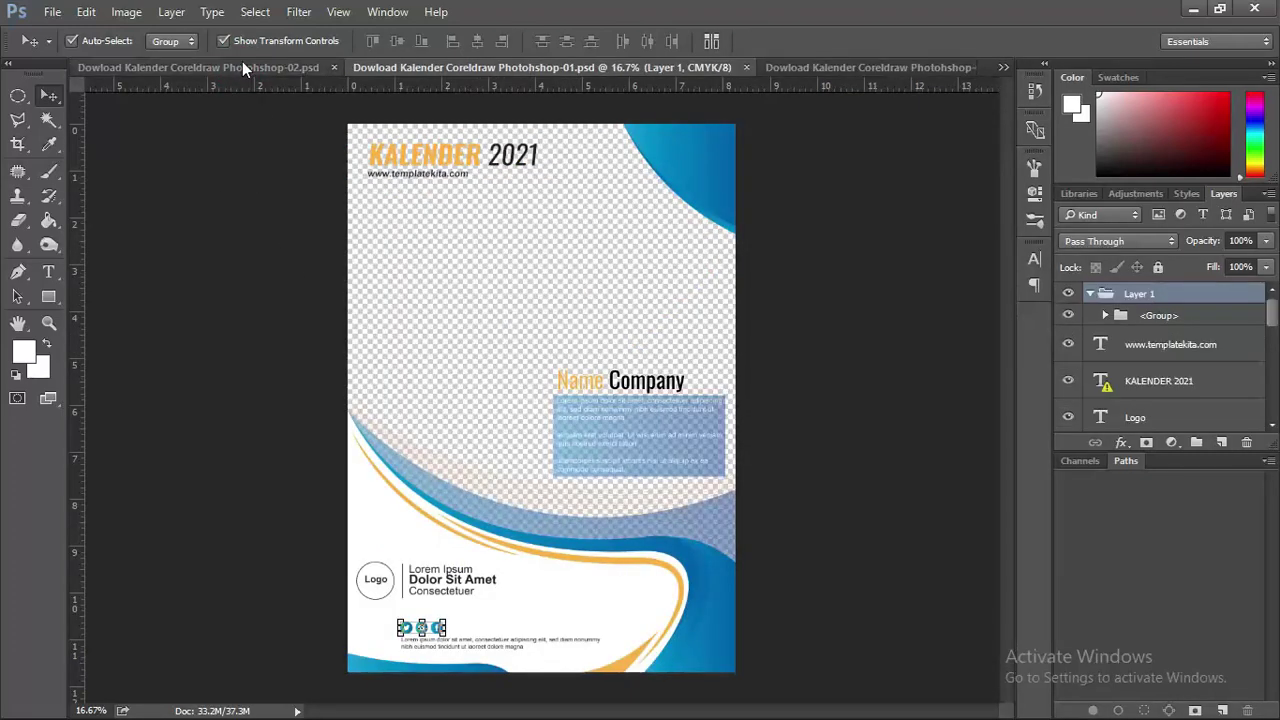
click(187, 67)
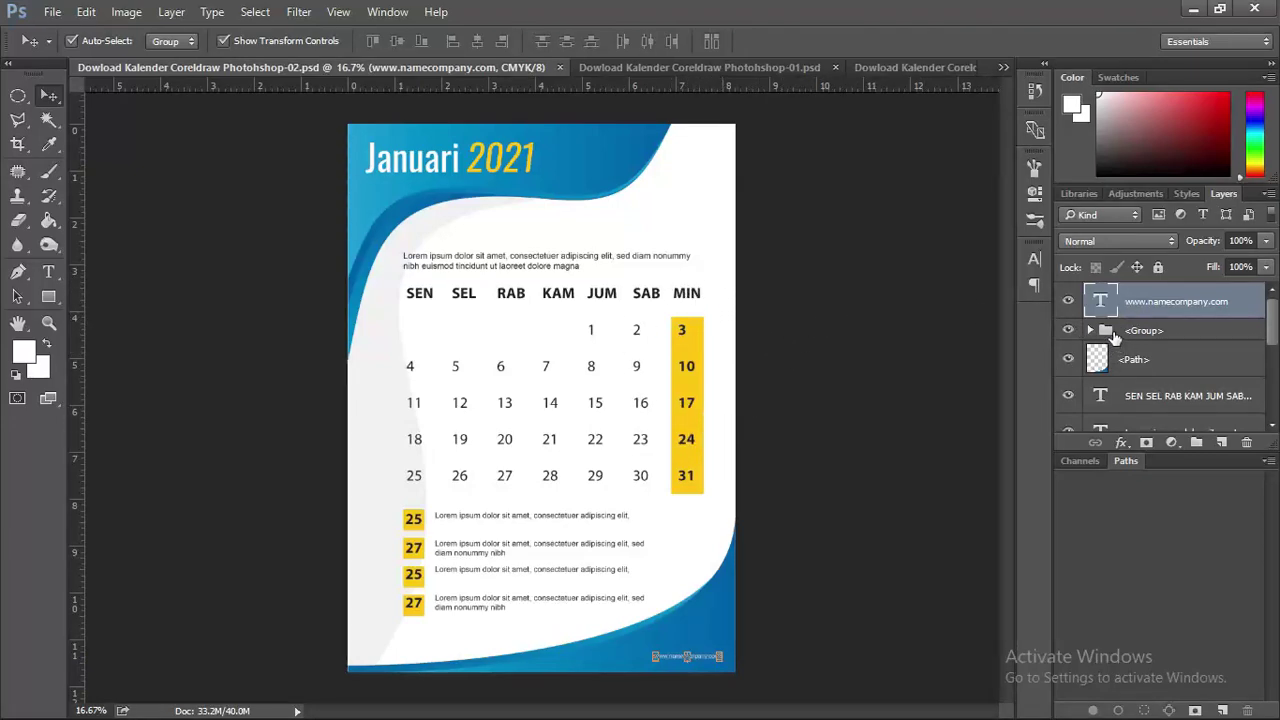
click(1090, 330)
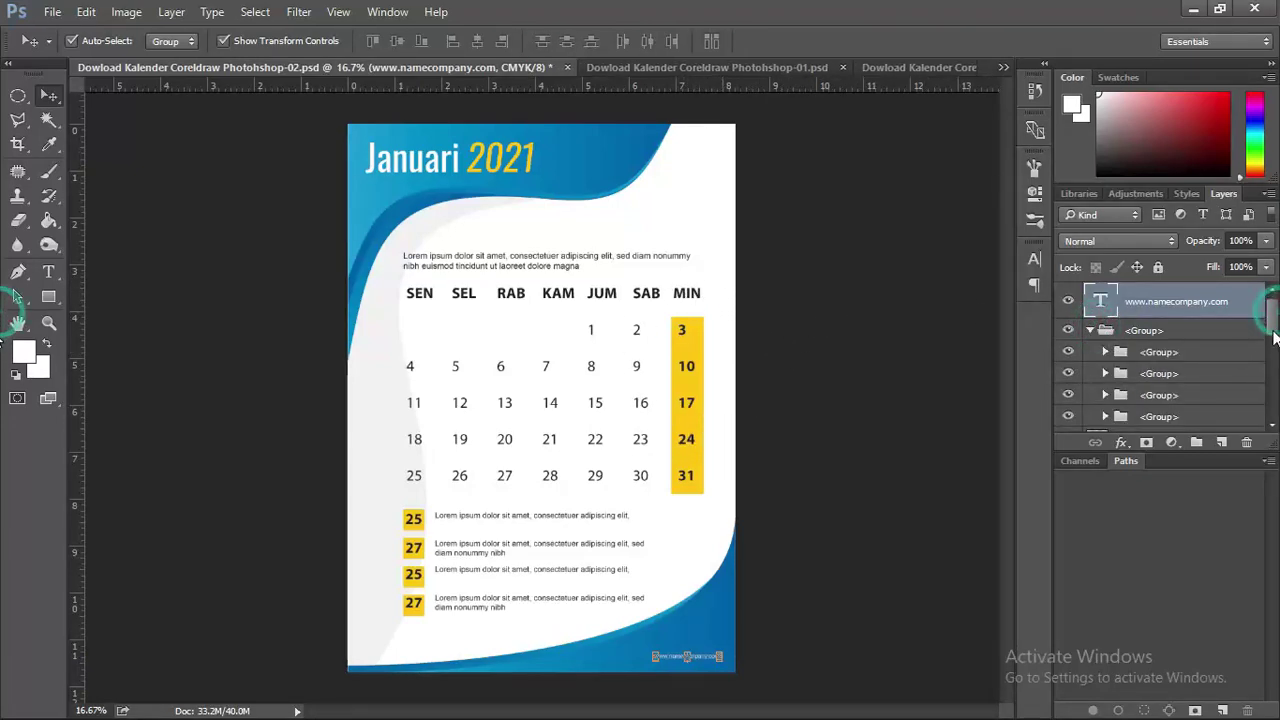
click(689, 336)
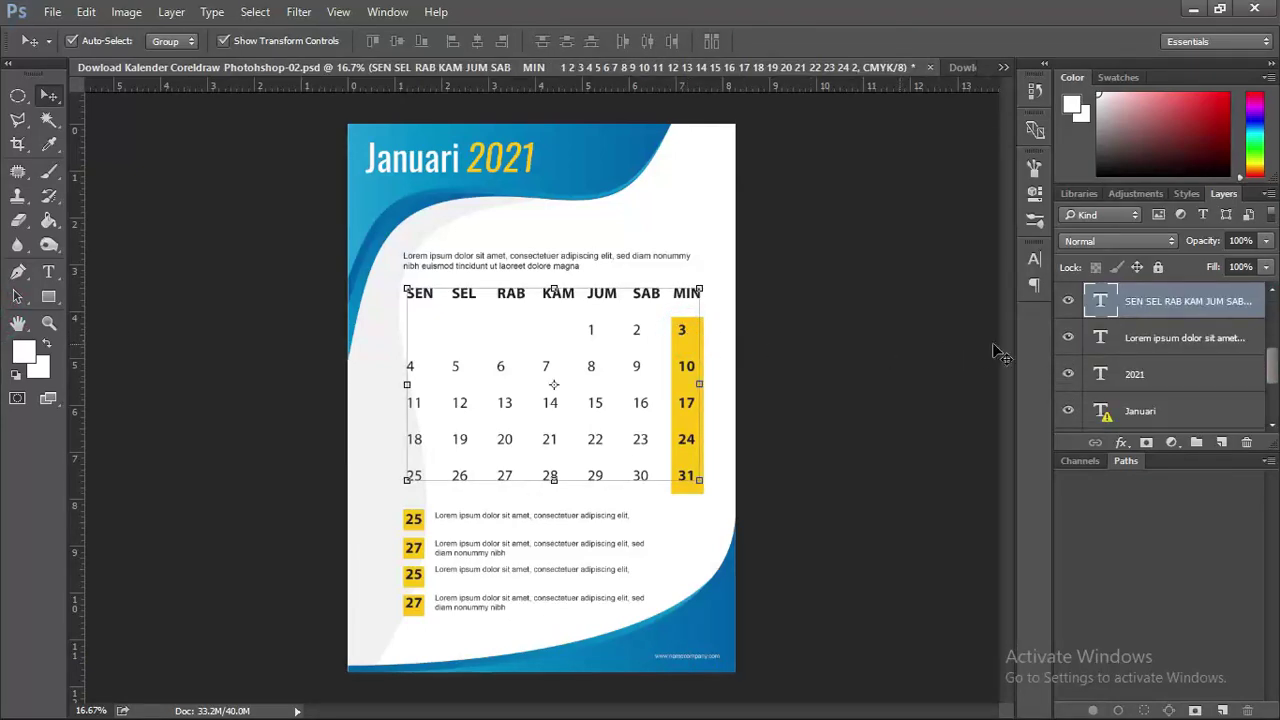
double_click(1101, 305)
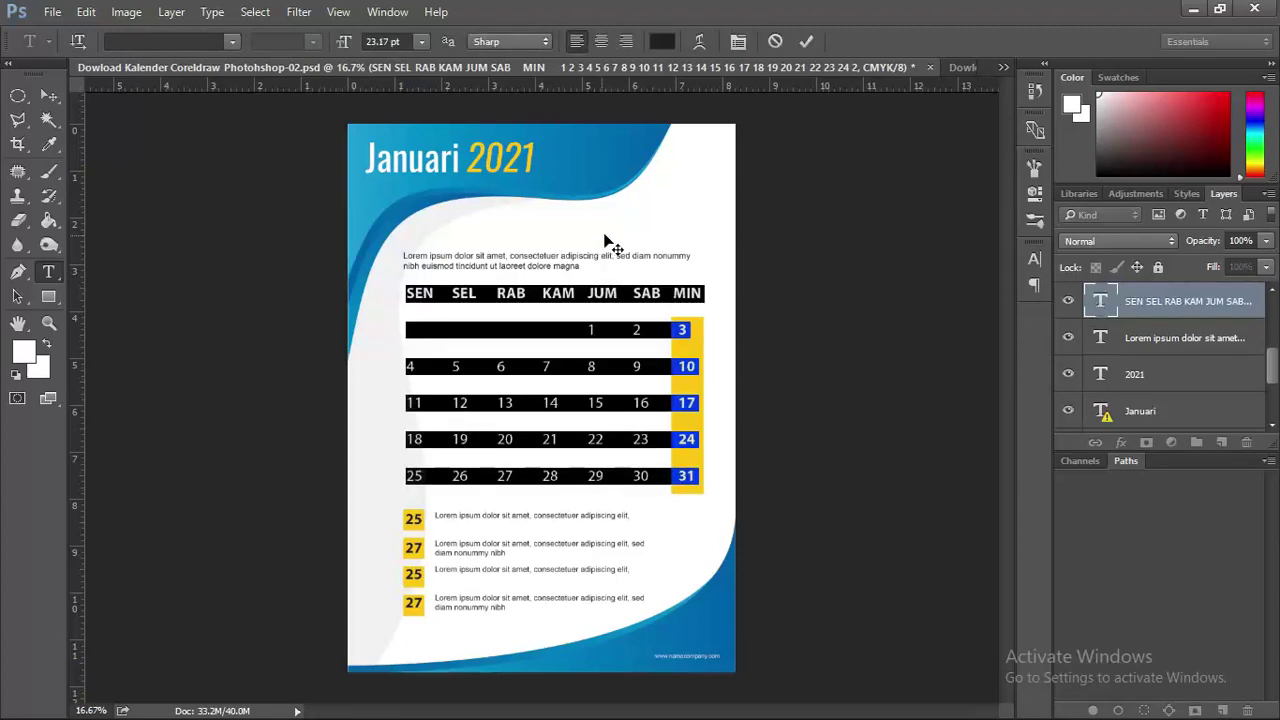
double_click(684, 330)
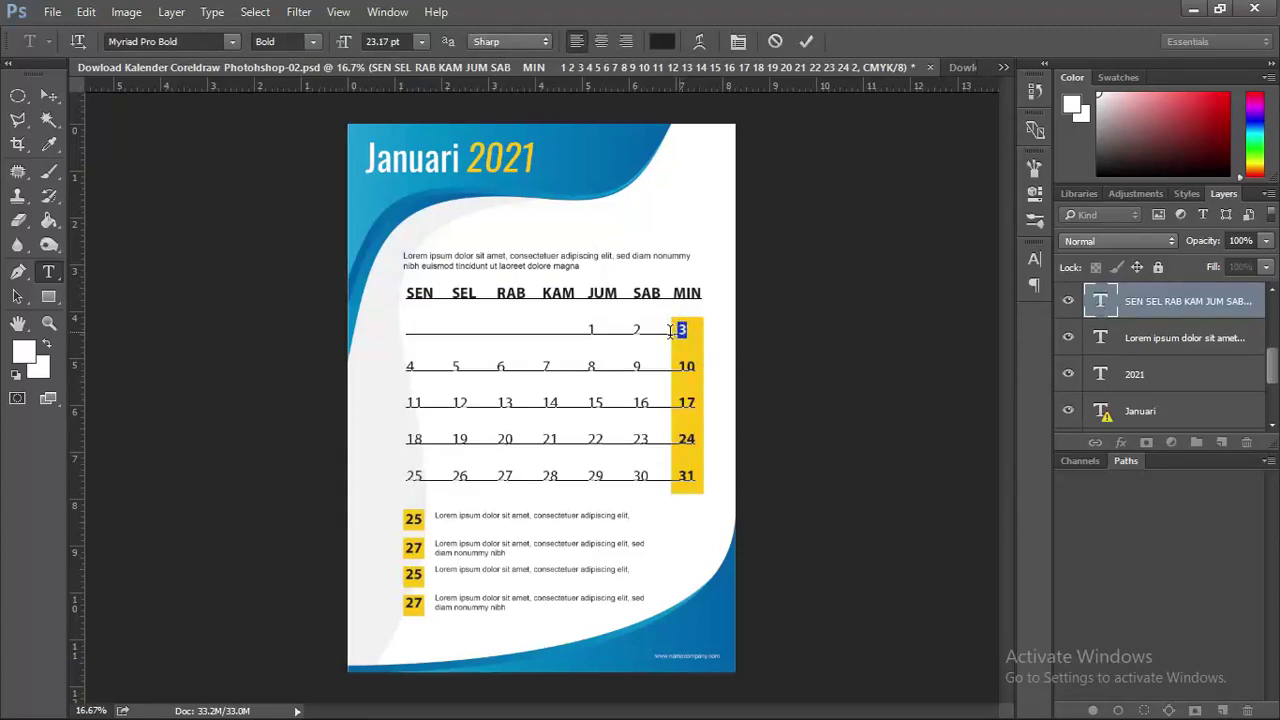
click(26, 350)
click(866, 214)
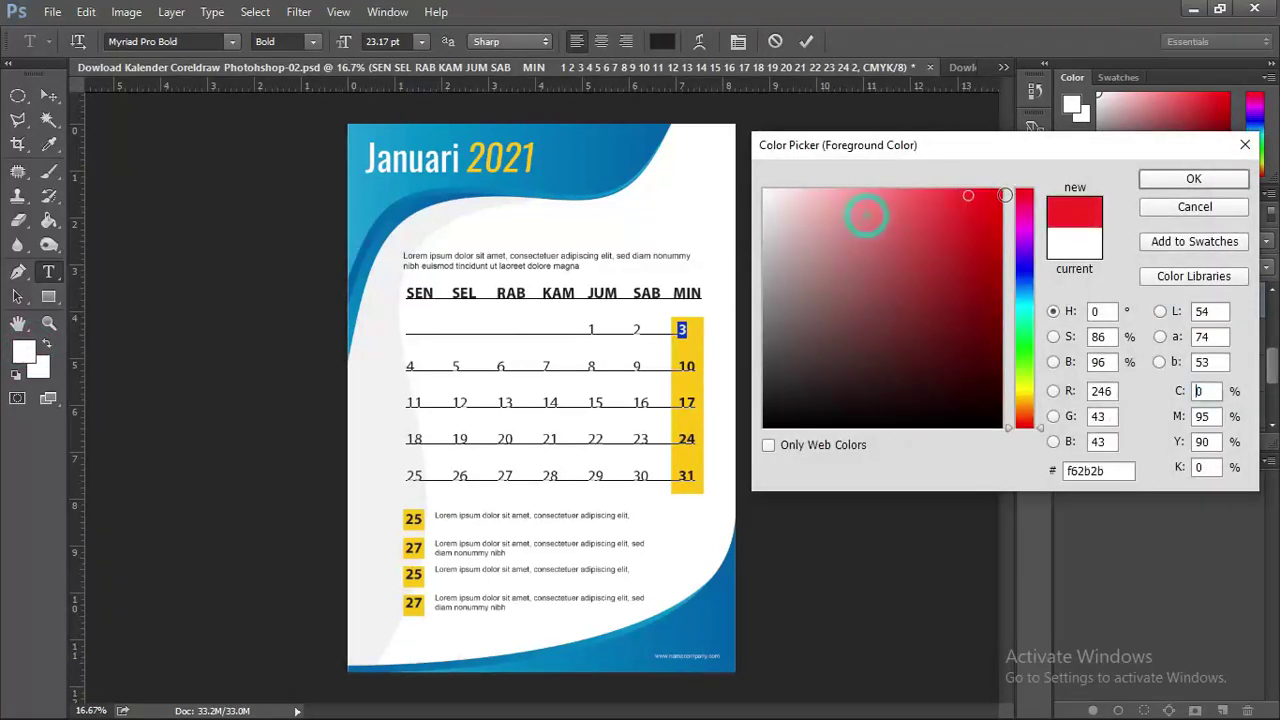
click(1002, 190)
click(1193, 178)
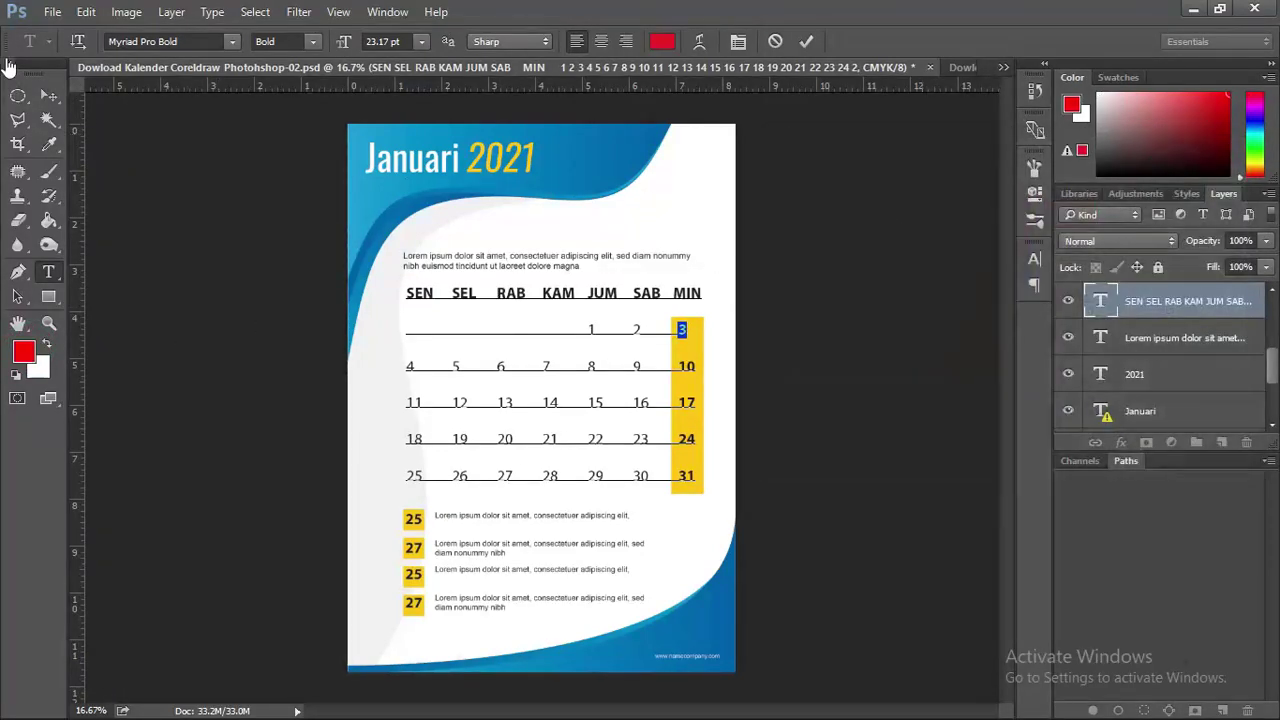
click(48, 95)
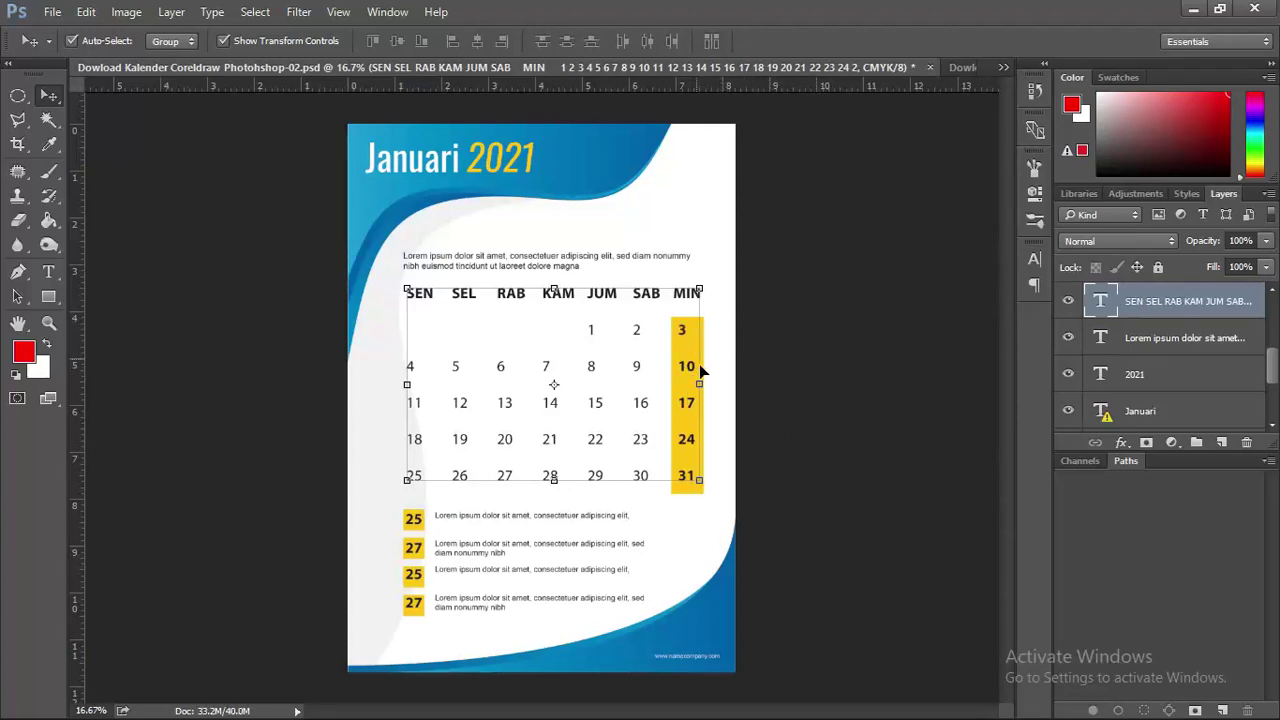
Re-commit the Januari heading in Myriad Pro Regular after dismissing the missing-fonts warning
click(820, 385)
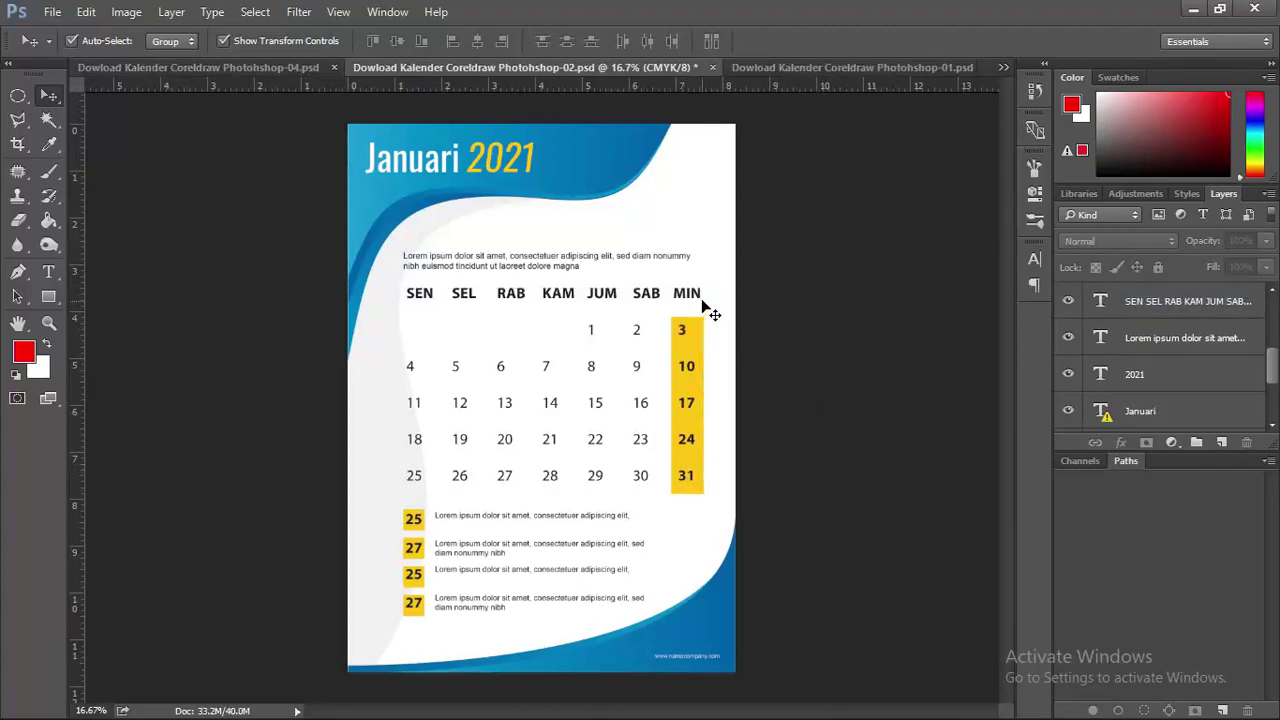
click(477, 171)
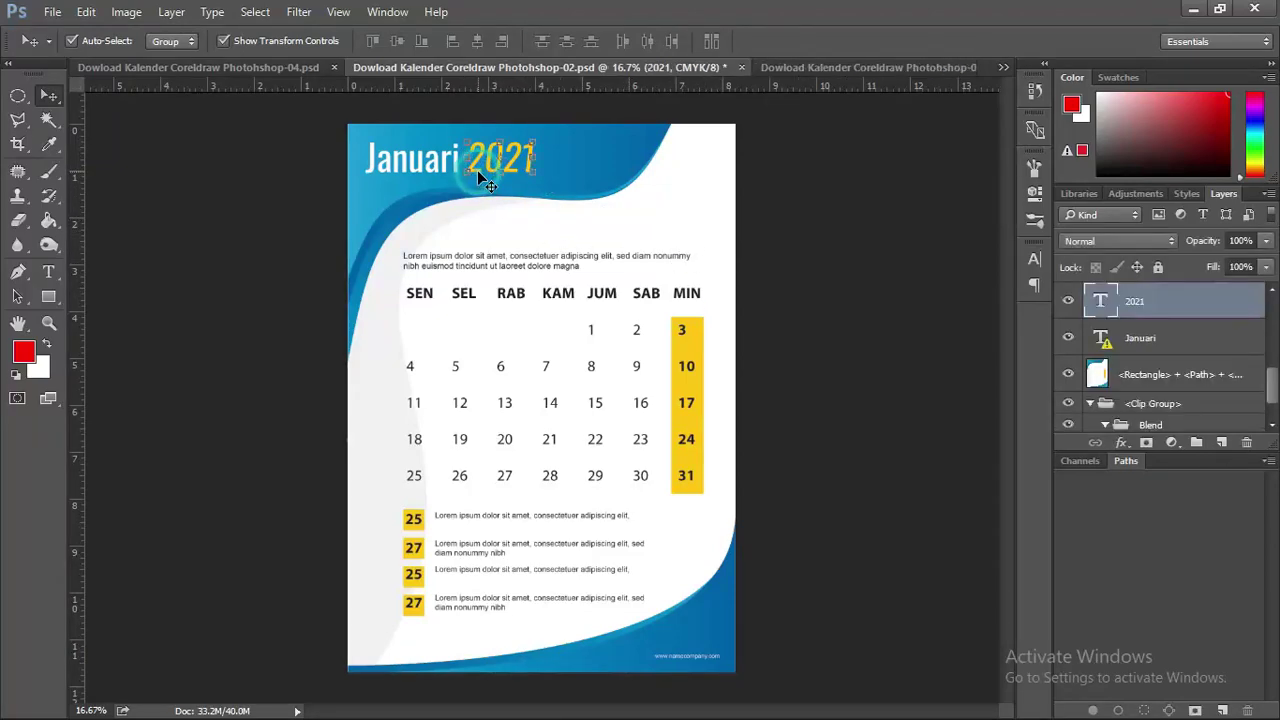
click(424, 165)
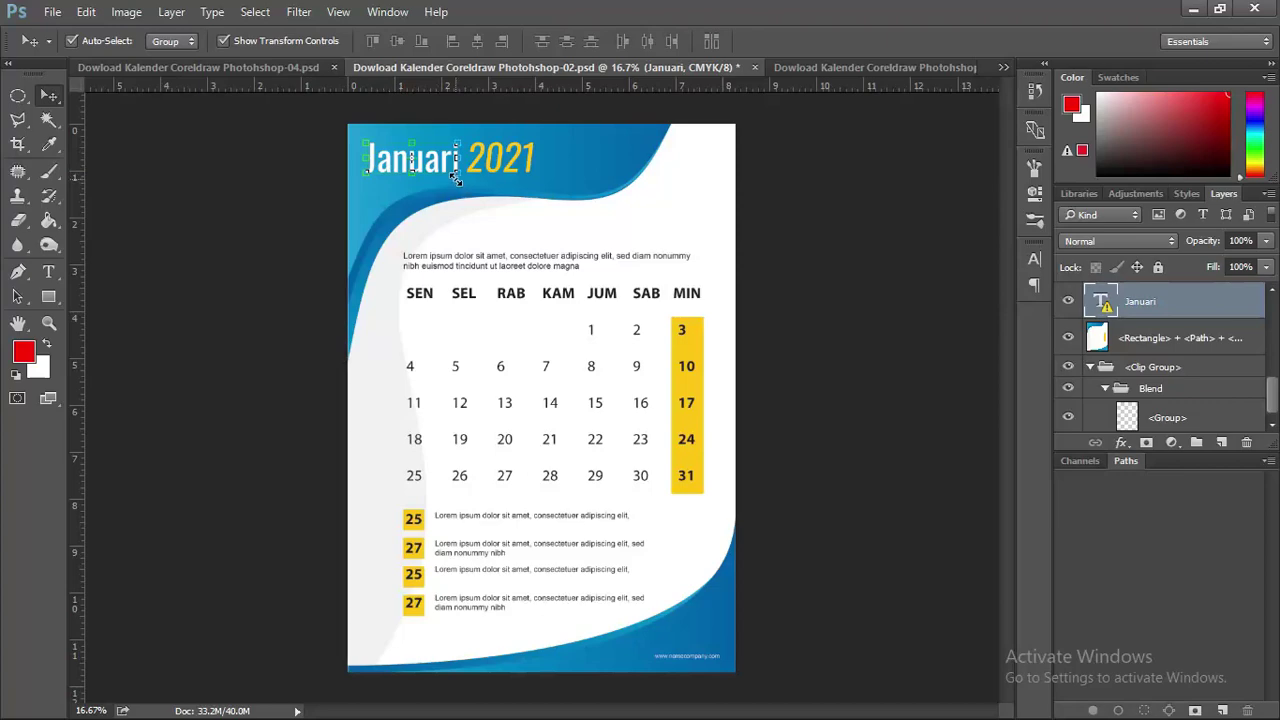
double_click(1102, 305)
click(400, 302)
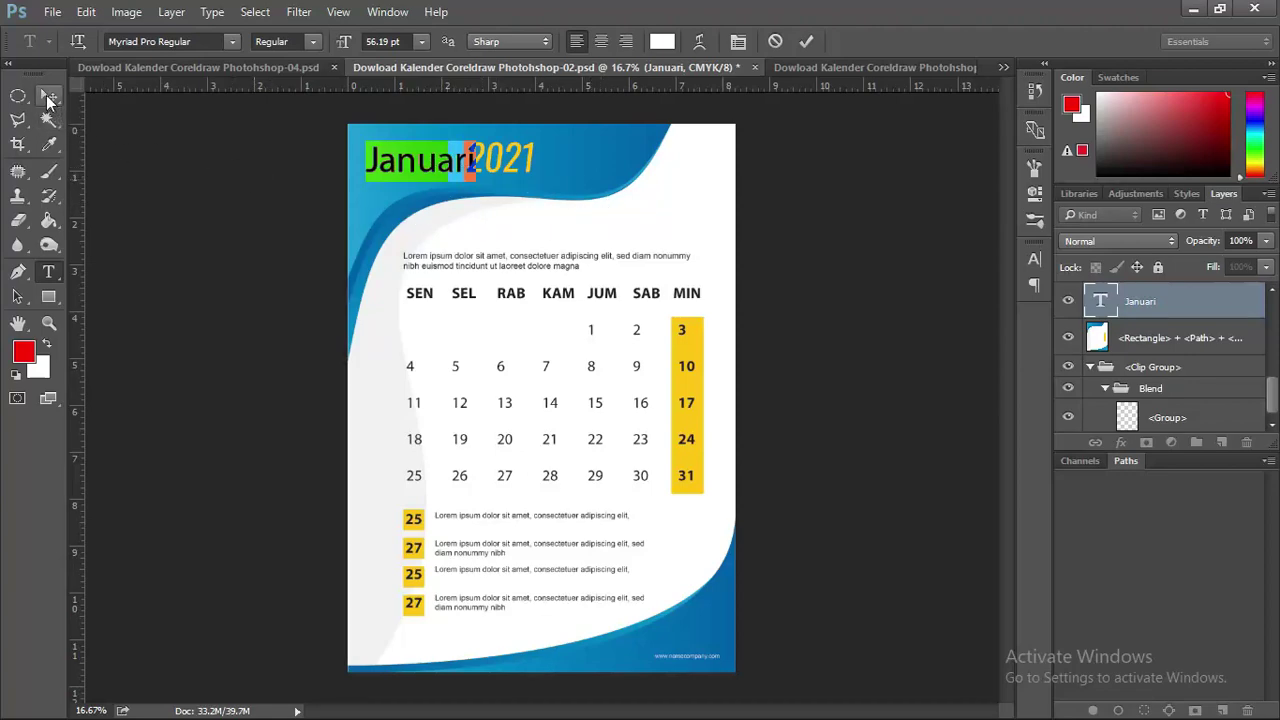
click(48, 97)
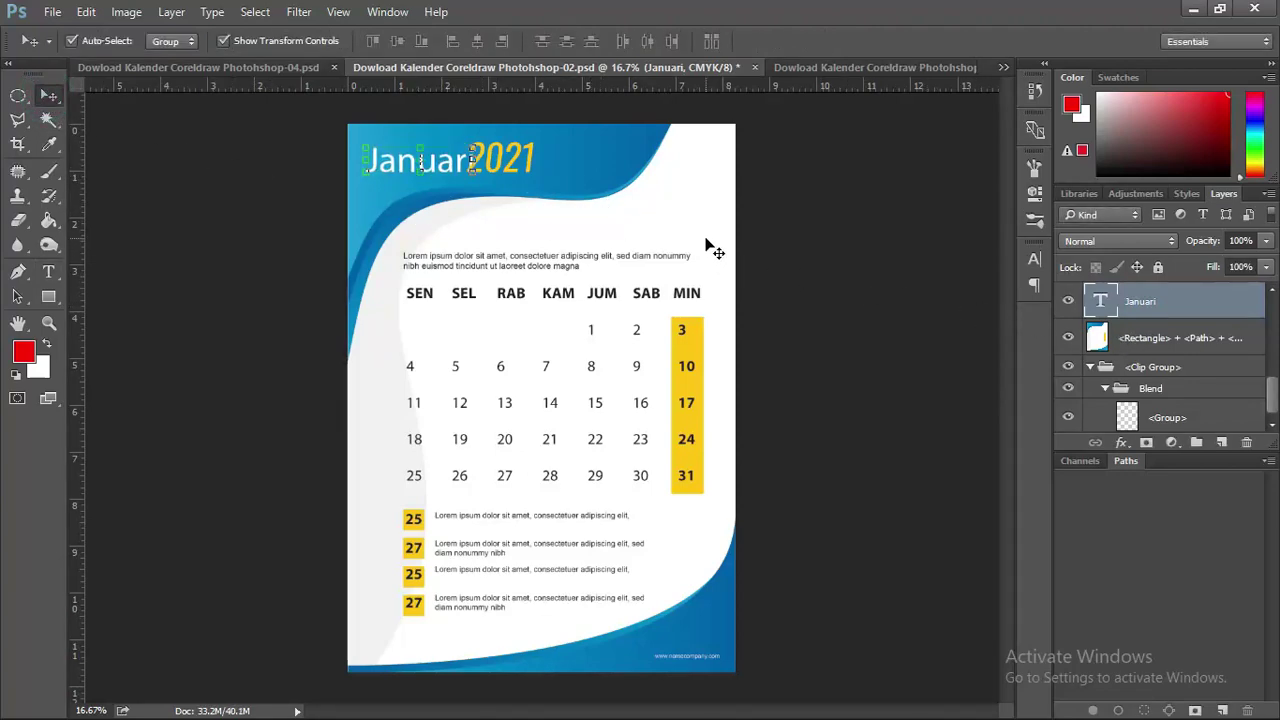
click(281, 67)
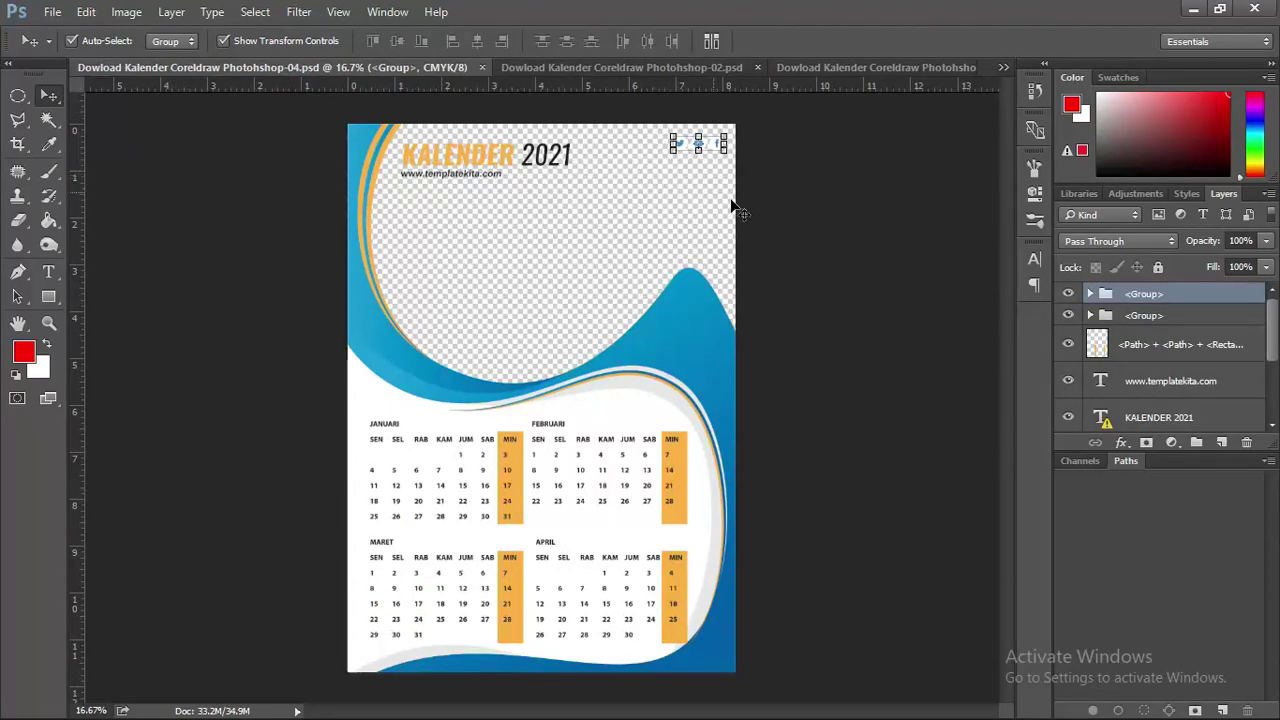
Deselect the group on the Kalender 2021 canvas and switch to File Explorer
click(830, 228)
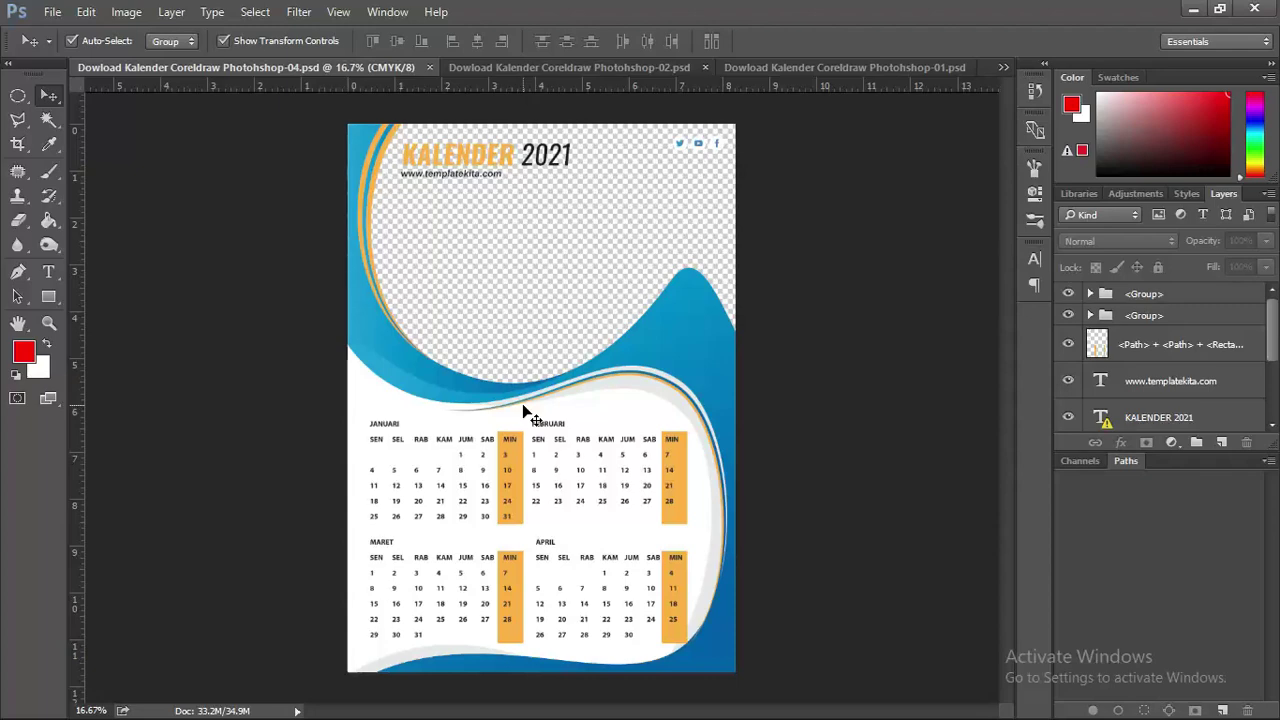
key(alt+Tab)
key(alt+Tab)
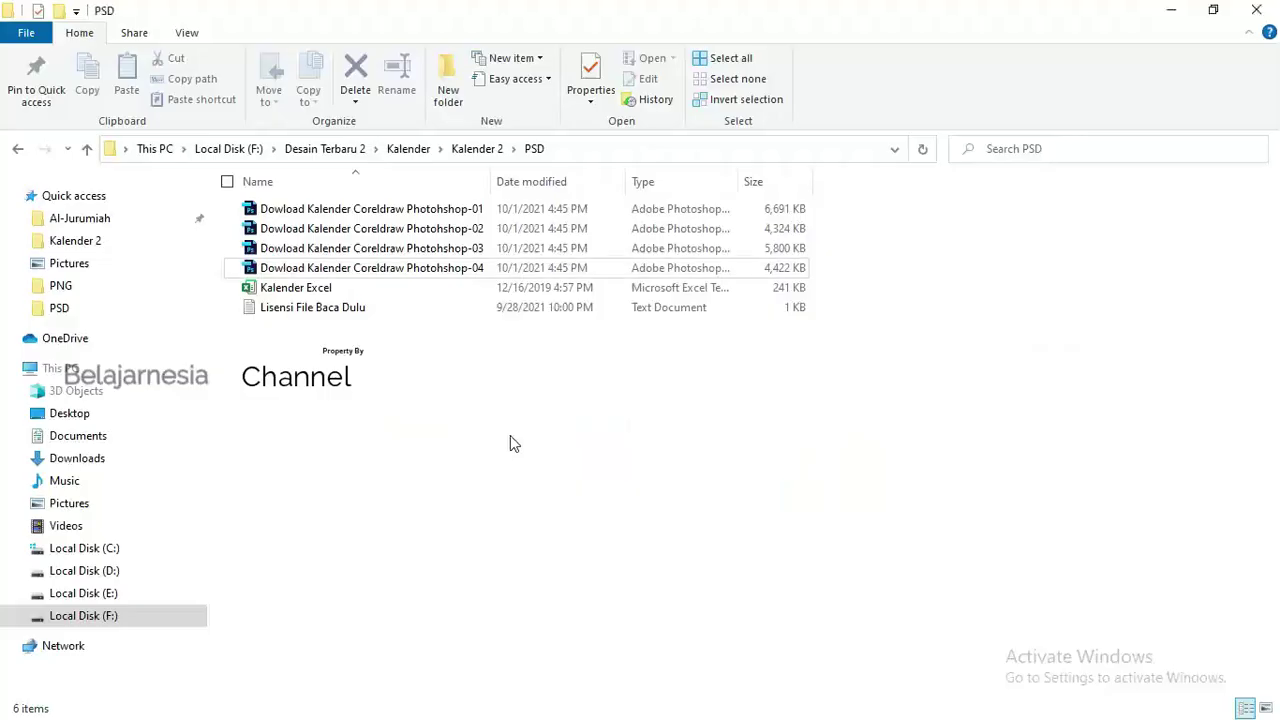
Go from the Kalender folder into Wallpaper and pick the first building photo
click(405, 152)
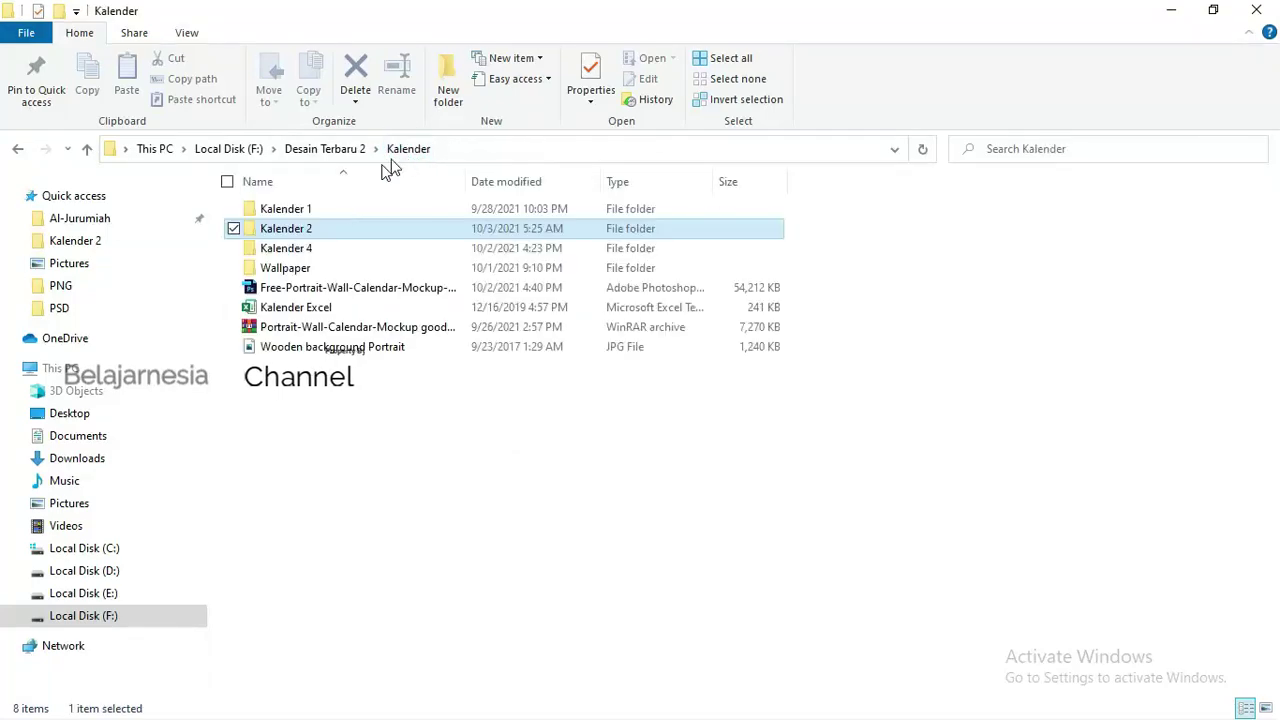
double_click(307, 266)
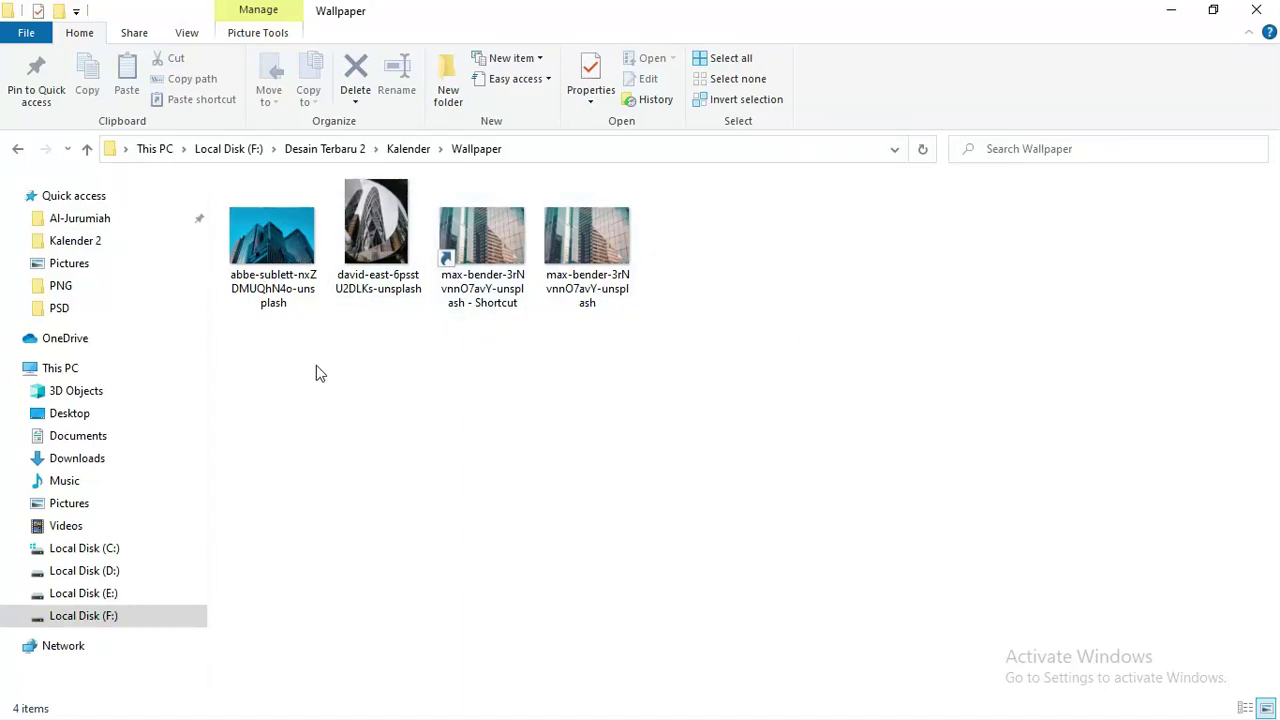
mouse_move(272, 255)
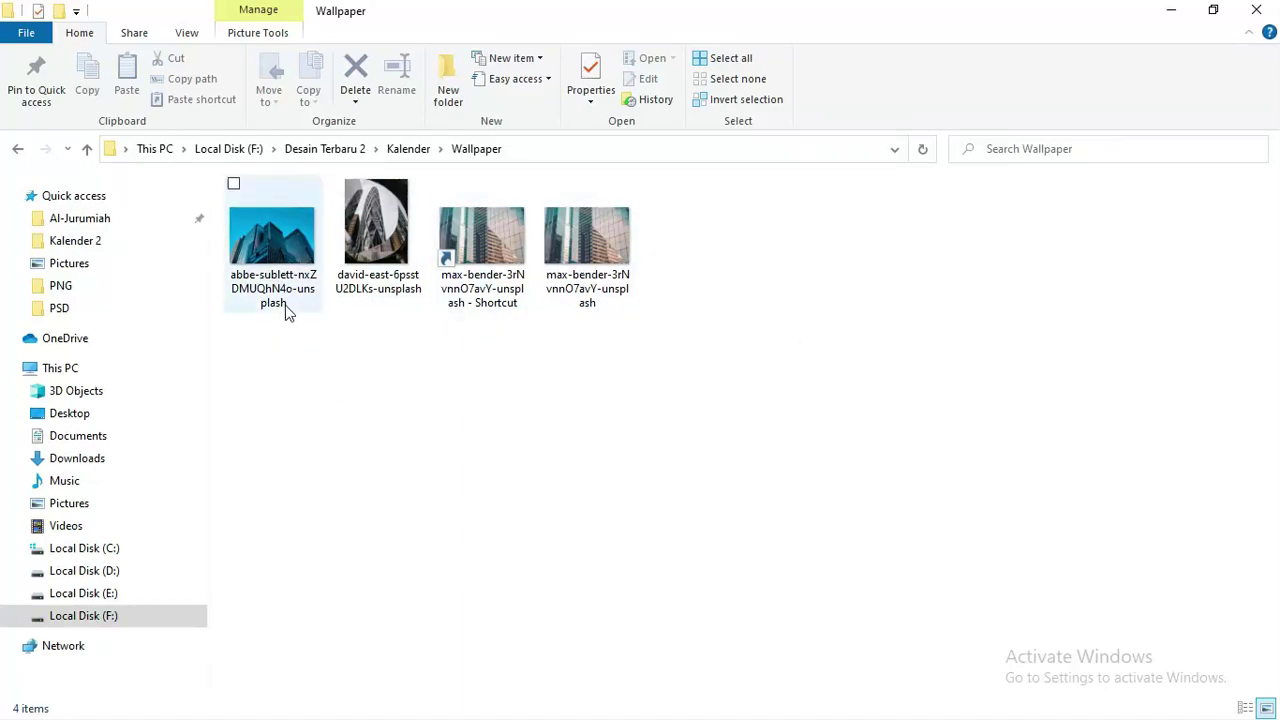
double_click(280, 295)
Place the building photo into the Kalender 2021 design and move it to the page top
key(alt+Tab)
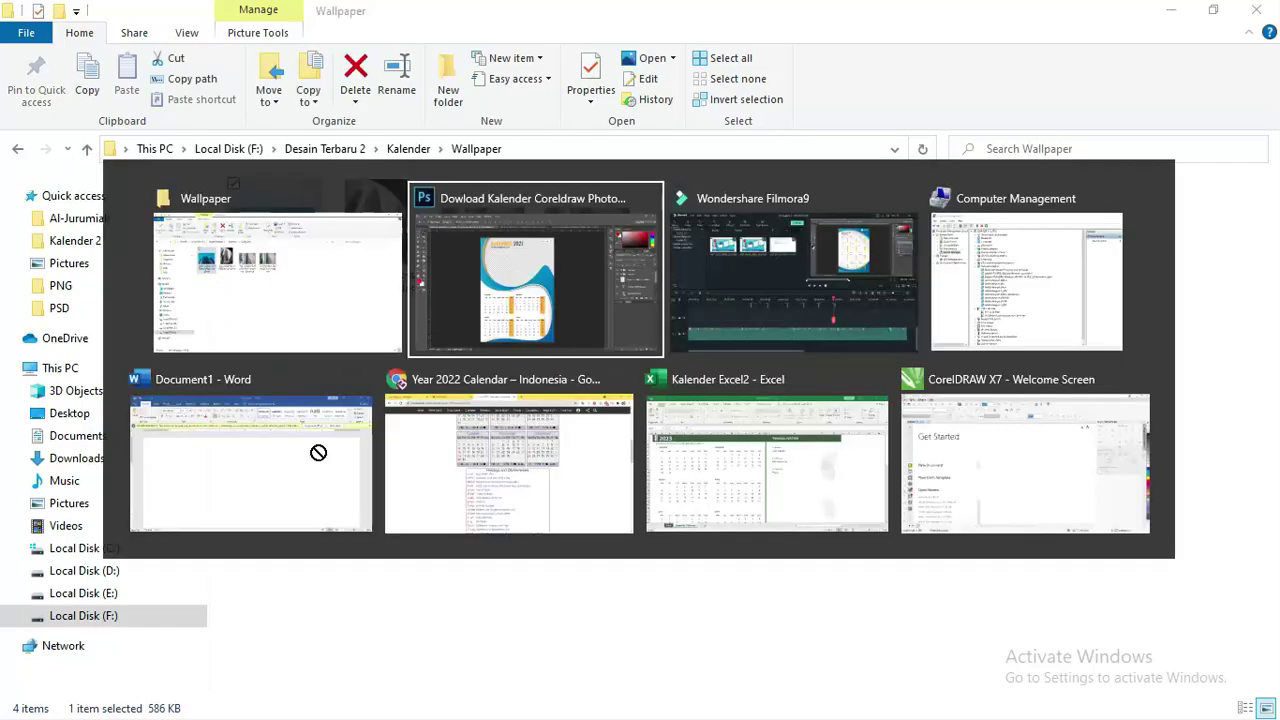
drag(316, 450, 579, 287)
drag(536, 240, 535, 238)
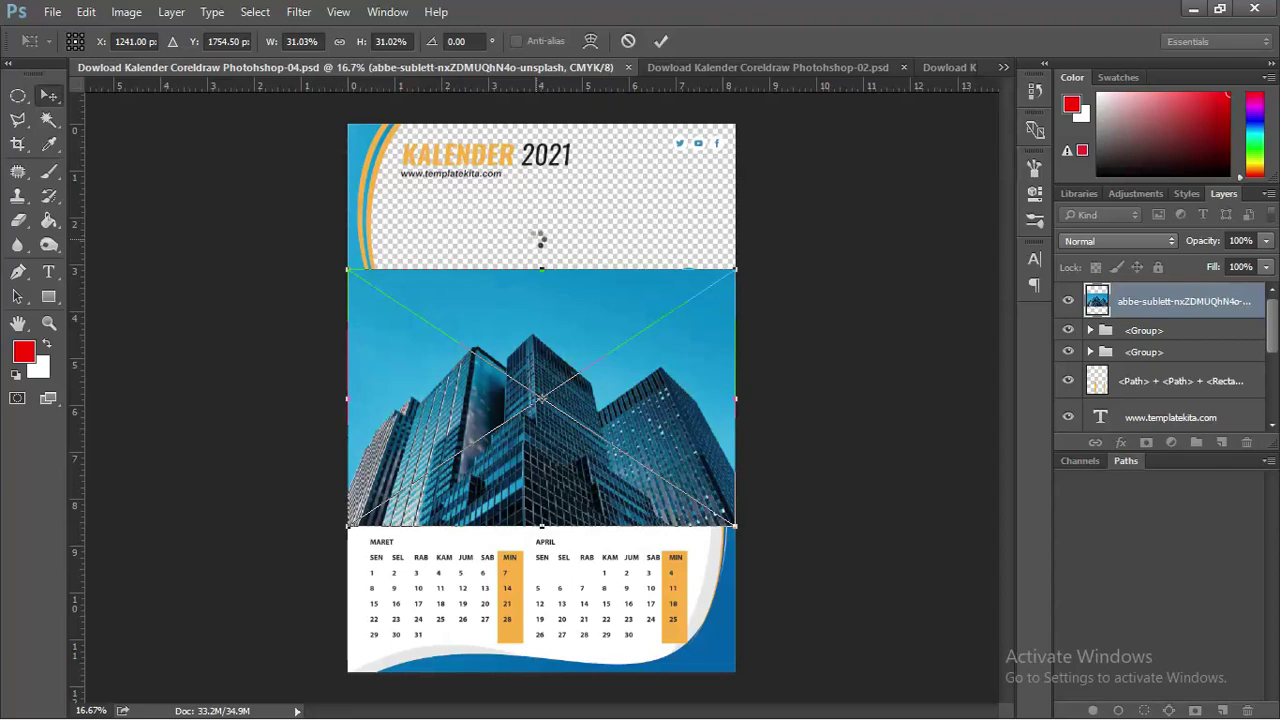
key(Return)
drag(554, 307, 557, 163)
mouse_move(563, 257)
mouse_down()
mouse_move(566, 418)
mouse_move(587, 197)
mouse_up()
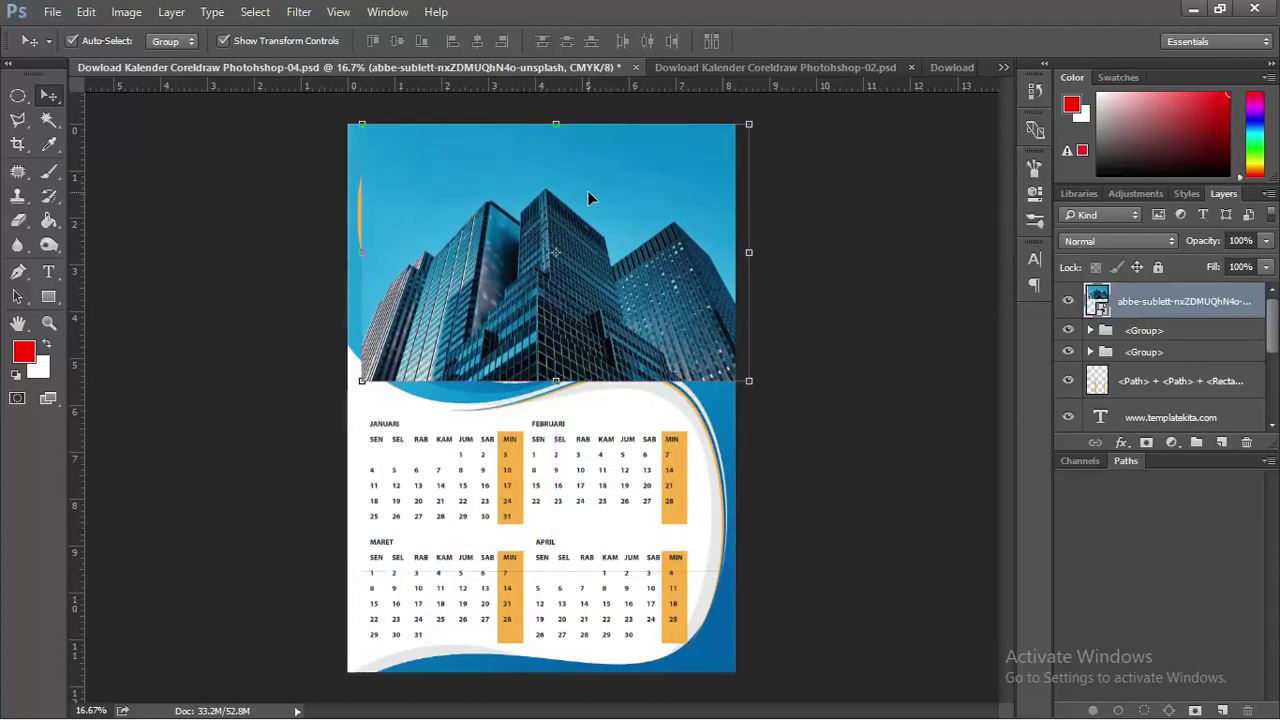
Clip the photo into the header wave group with Ctrl+[ and enlarge it to fill the wave
key(ctrl)
key(ctrl+bracketleft)
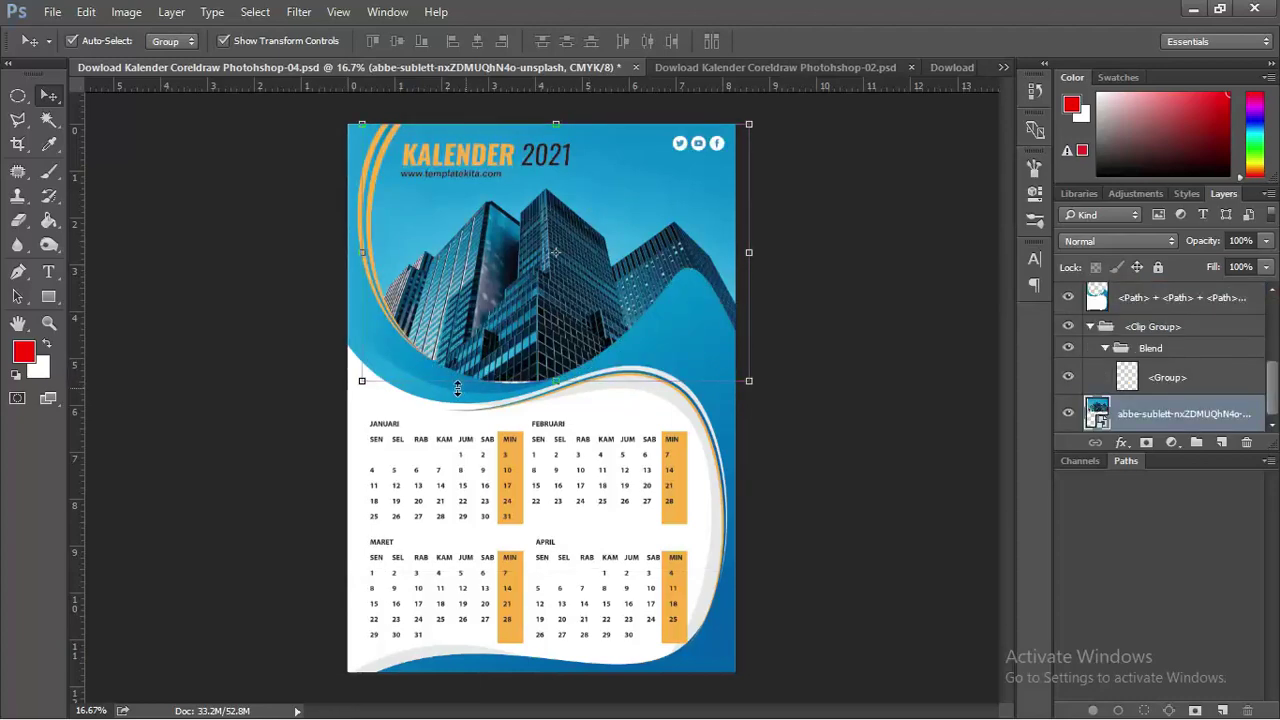
drag(369, 388, 343, 396)
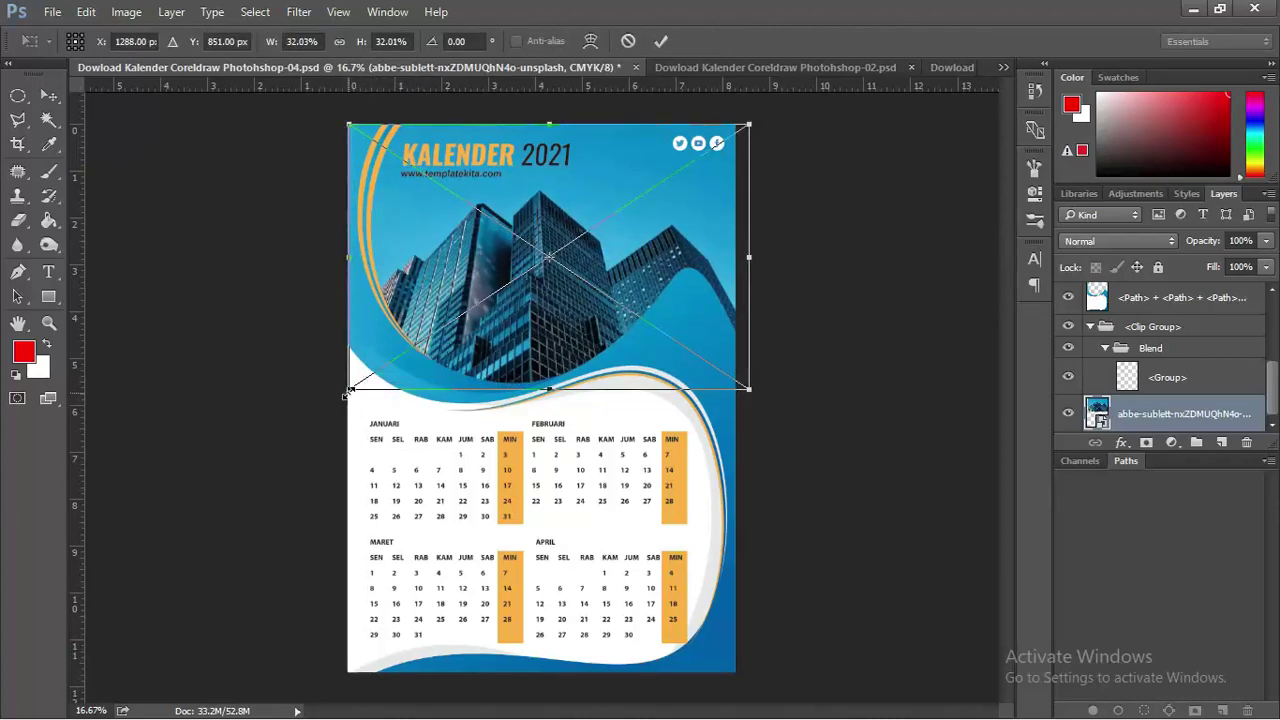
key(Return)
click(920, 334)
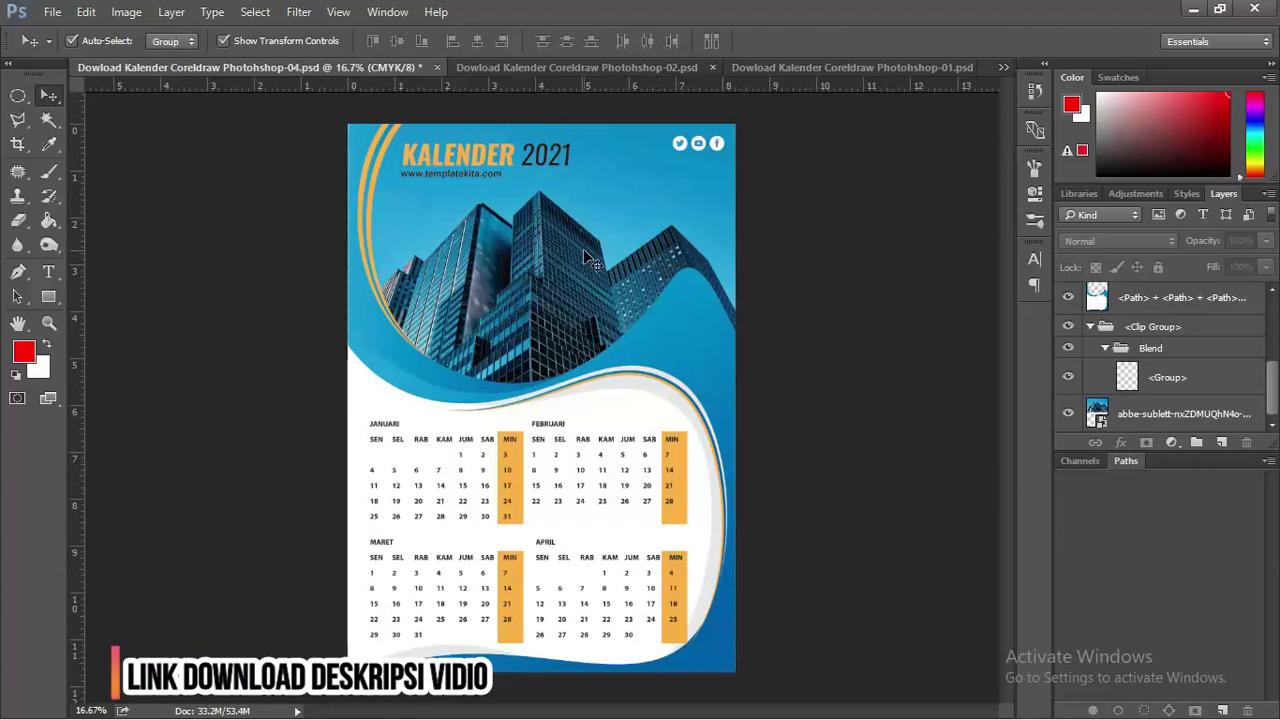
On the January page, shift the 2021 text right so it clears the Januari heading
click(616, 64)
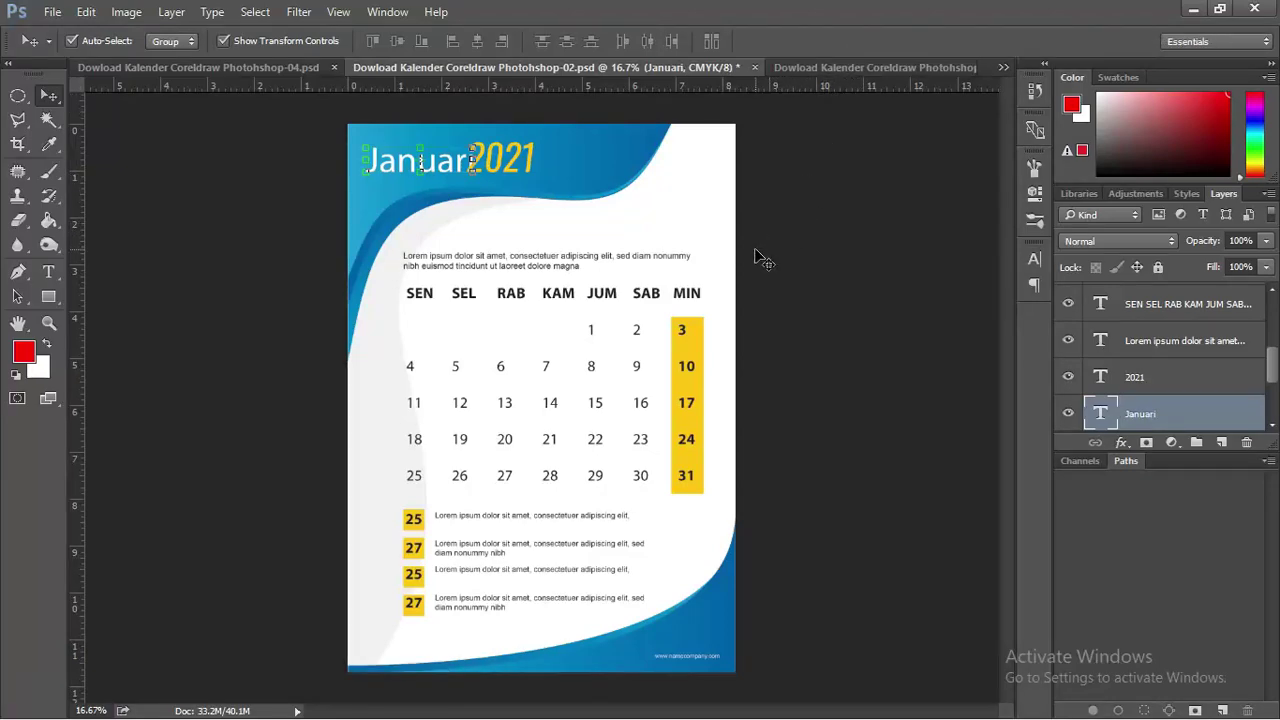
click(520, 155)
drag(520, 155, 543, 157)
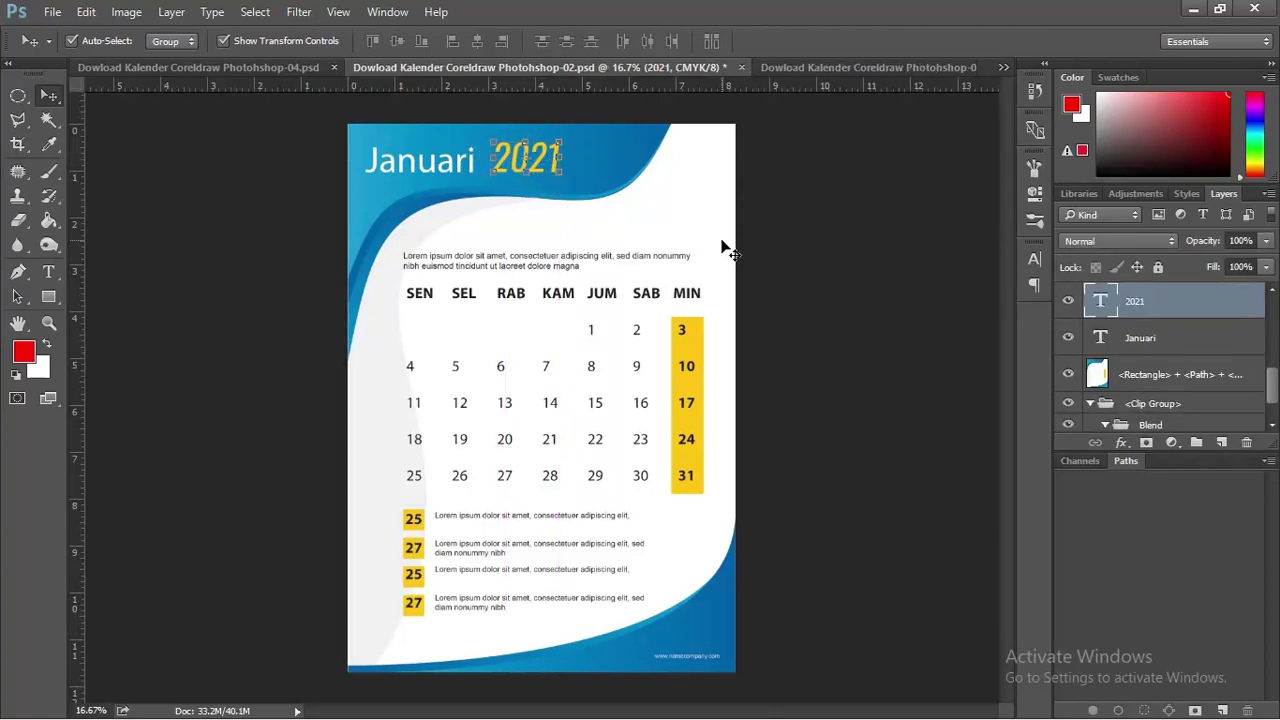
click(849, 264)
click(693, 290)
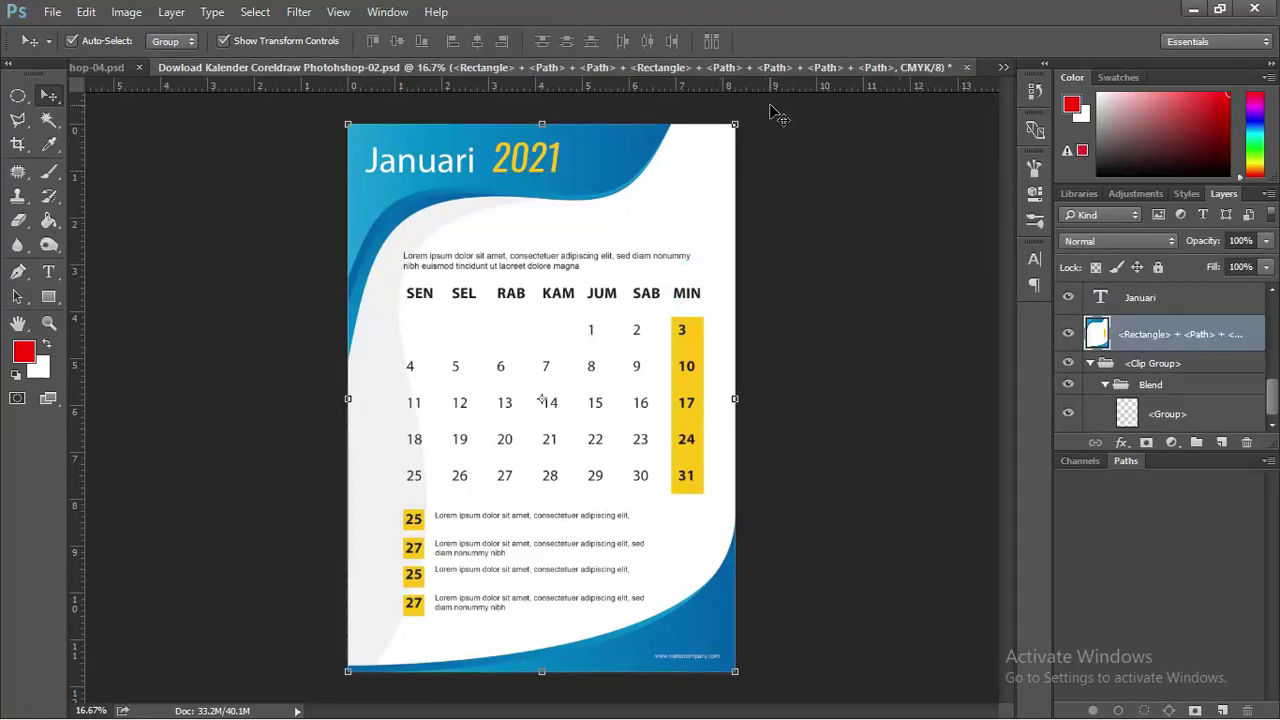
click(846, 287)
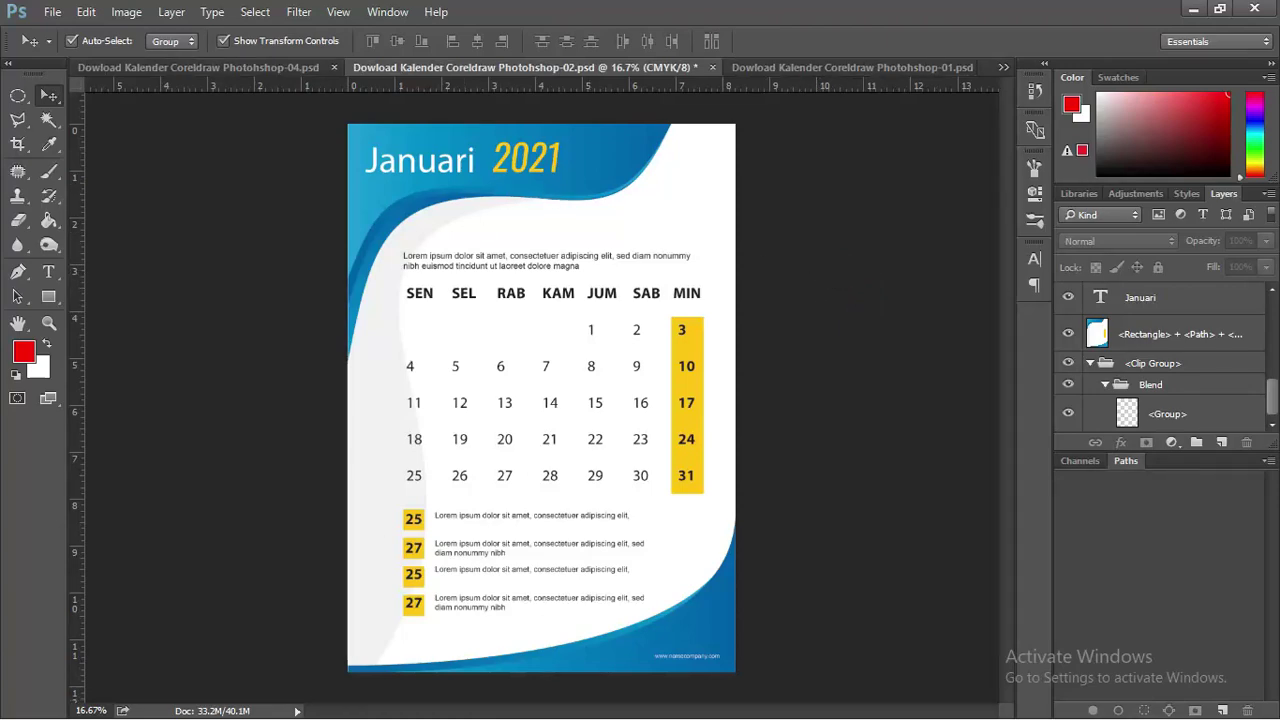
key(alt+Tab)
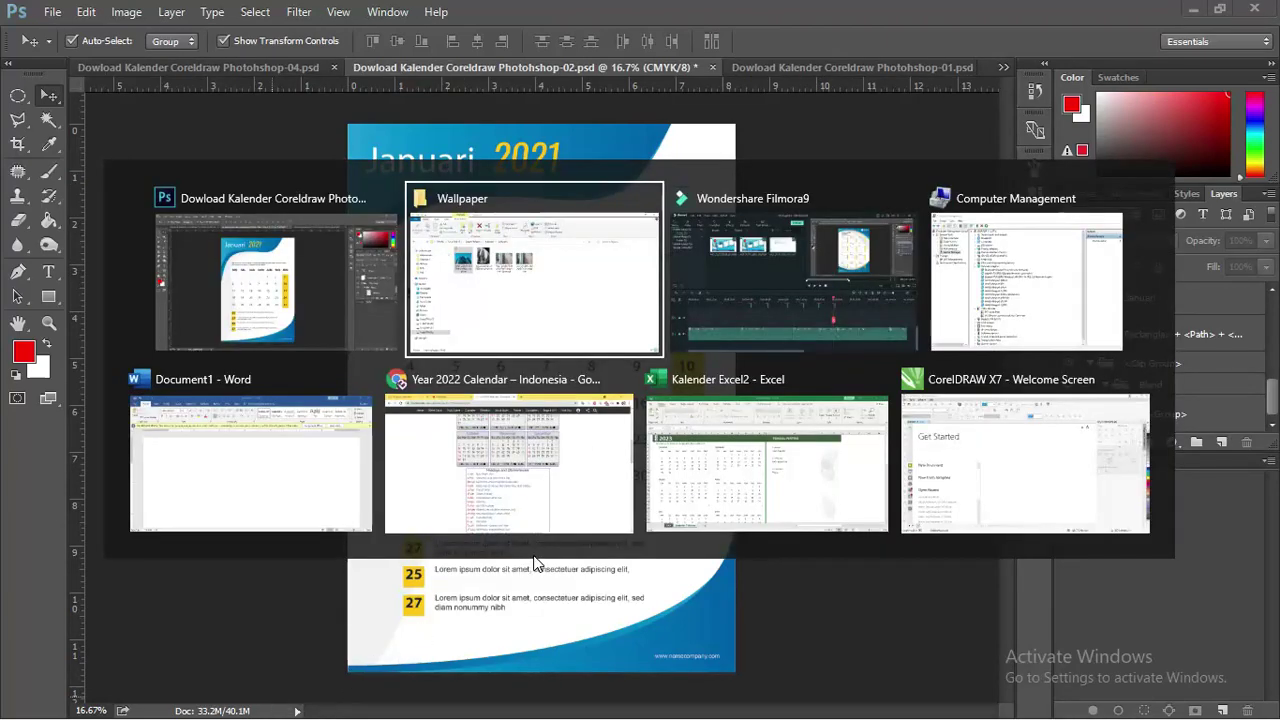
Step the Excel yearly calendar back from 2023 to 2022, then return to Photoshop
key(alt+Tab)
key(alt+Tab)
key(alt+Tab)
key(alt+Tab)
key(alt+Tab)
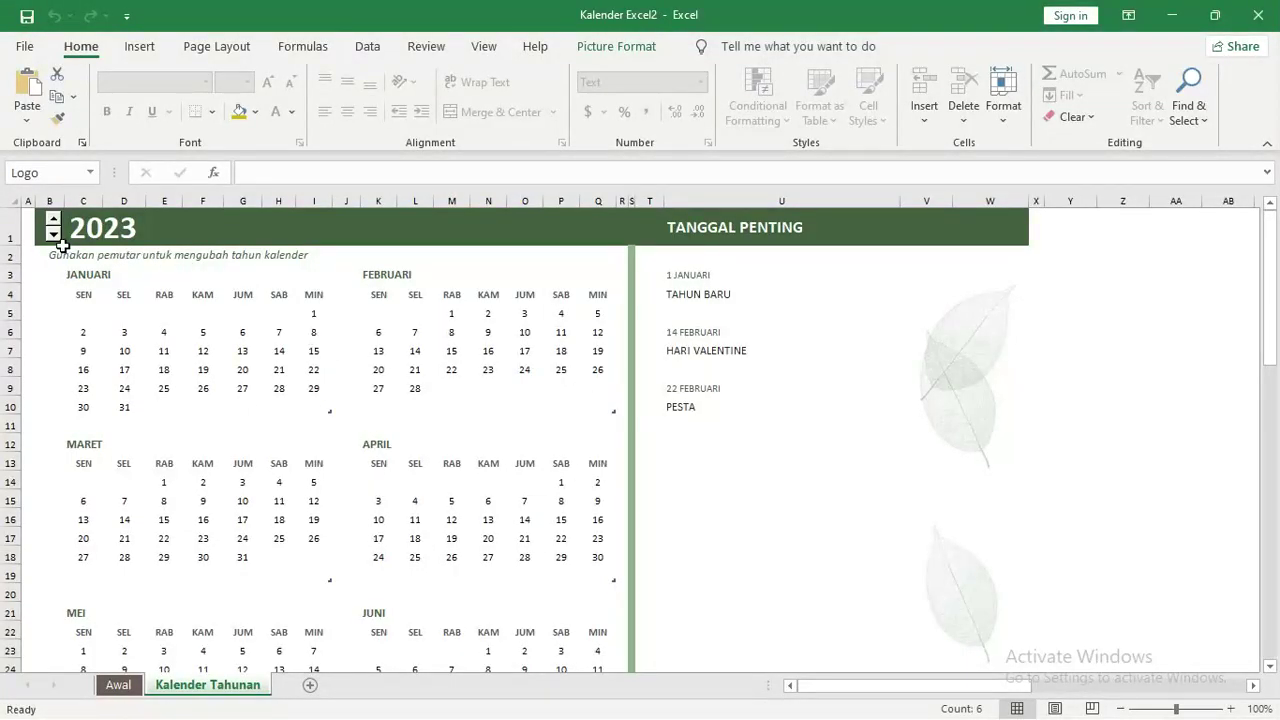
click(53, 234)
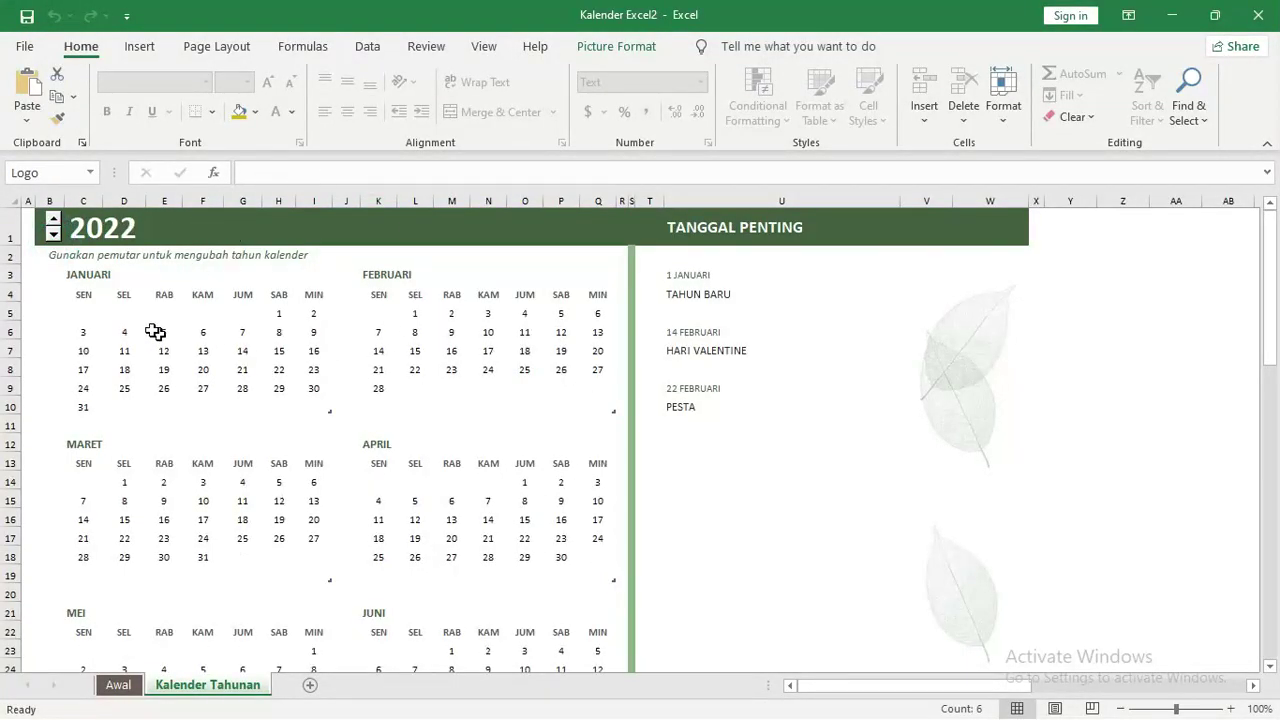
key(alt+Tab)
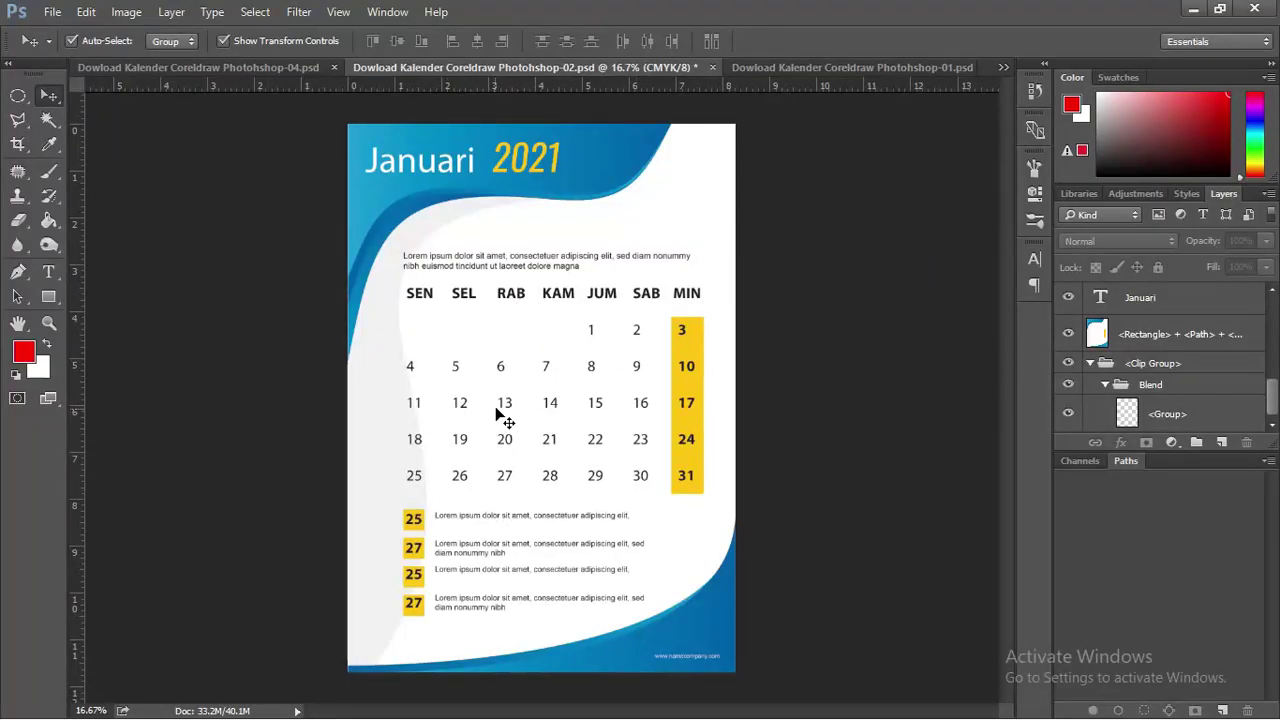
Add a new top layer and fill it white with the Paint Bucket
scroll(1212, 403, up, 3)
scroll(1200, 395, up, 3)
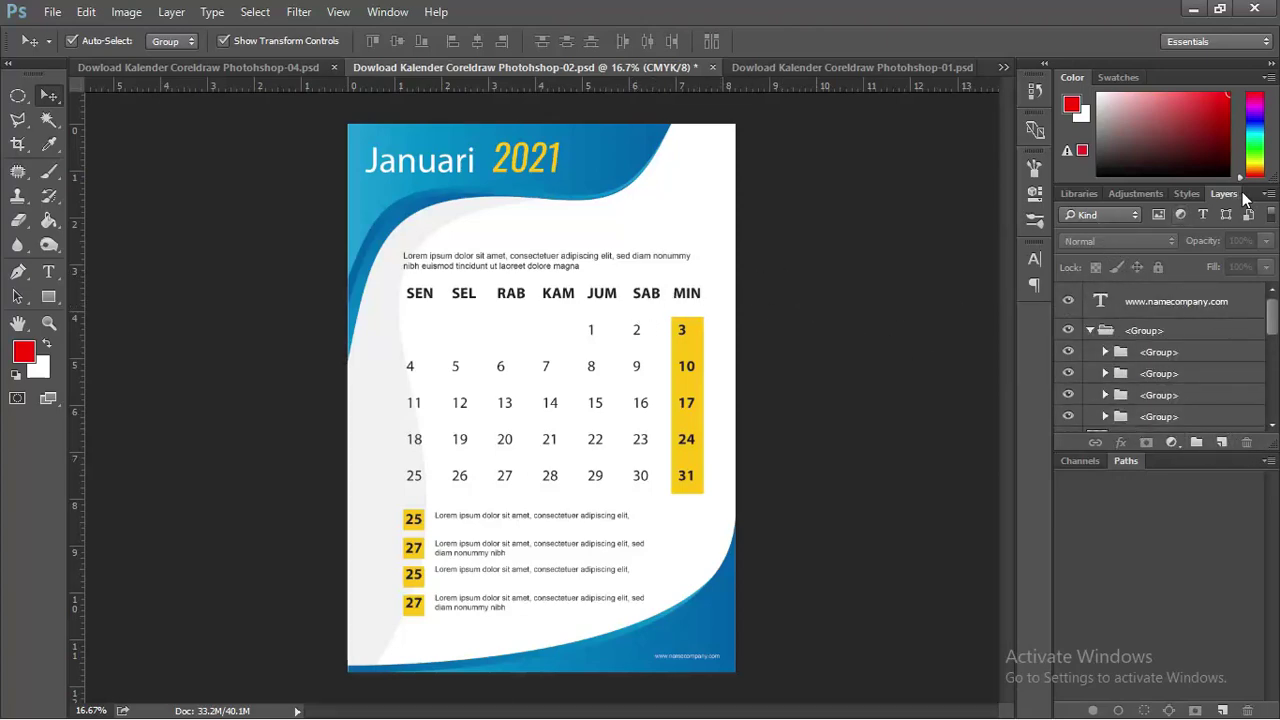
drag(1206, 191, 859, 123)
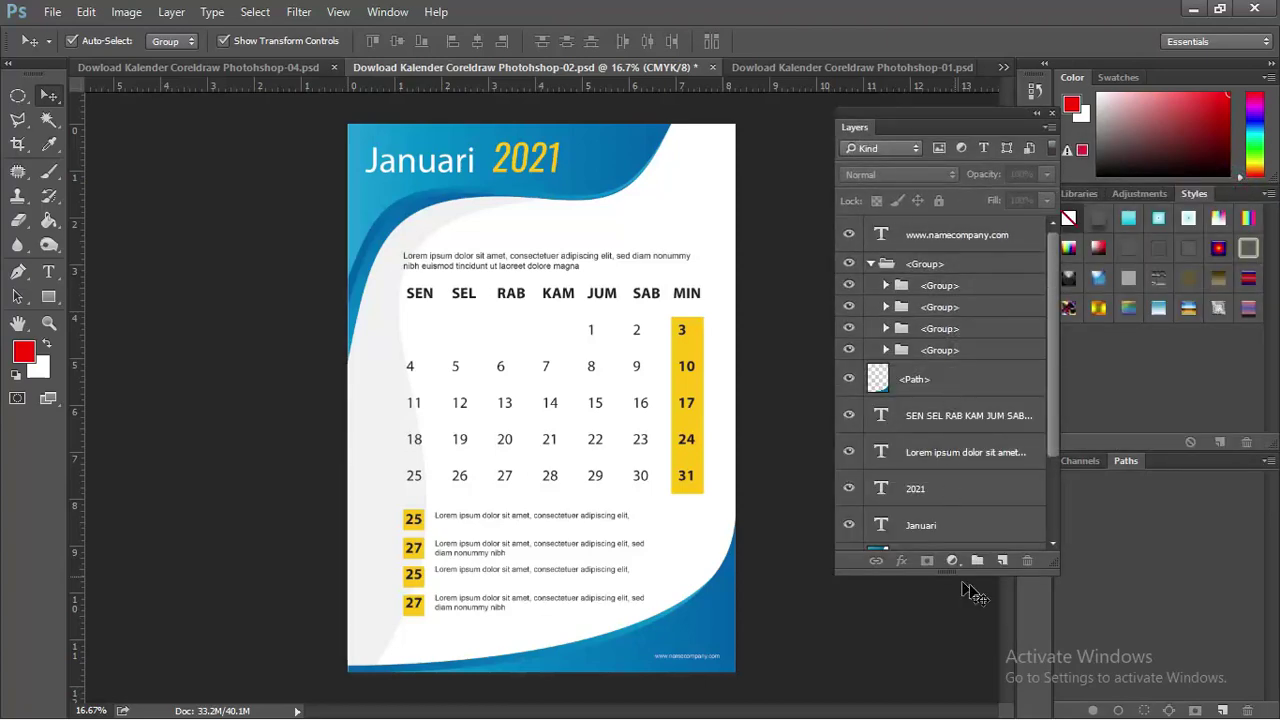
click(1002, 561)
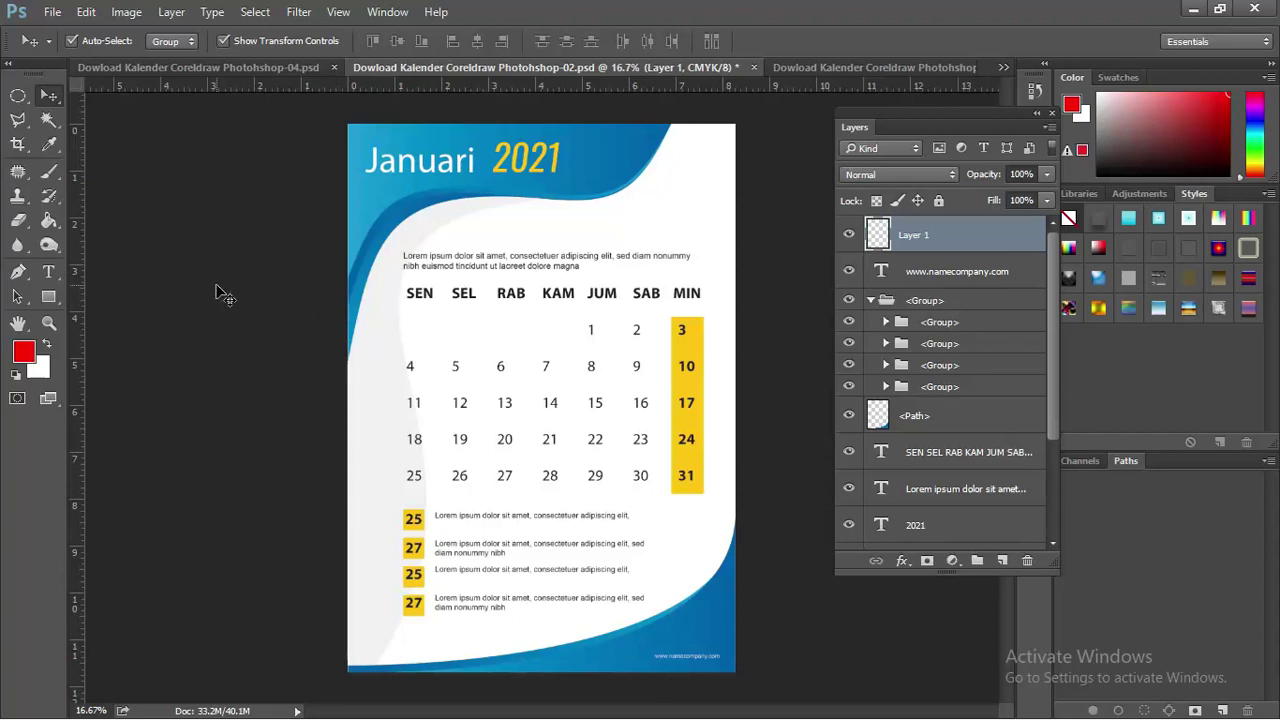
click(48, 222)
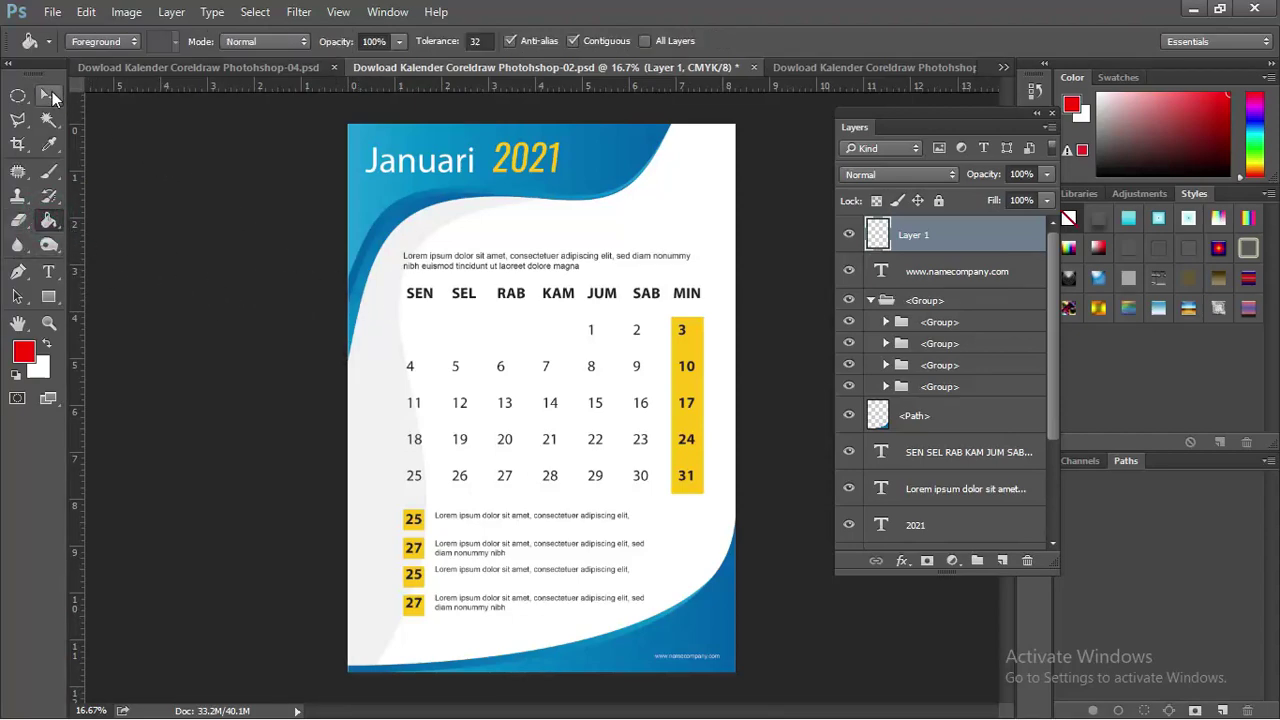
click(530, 334)
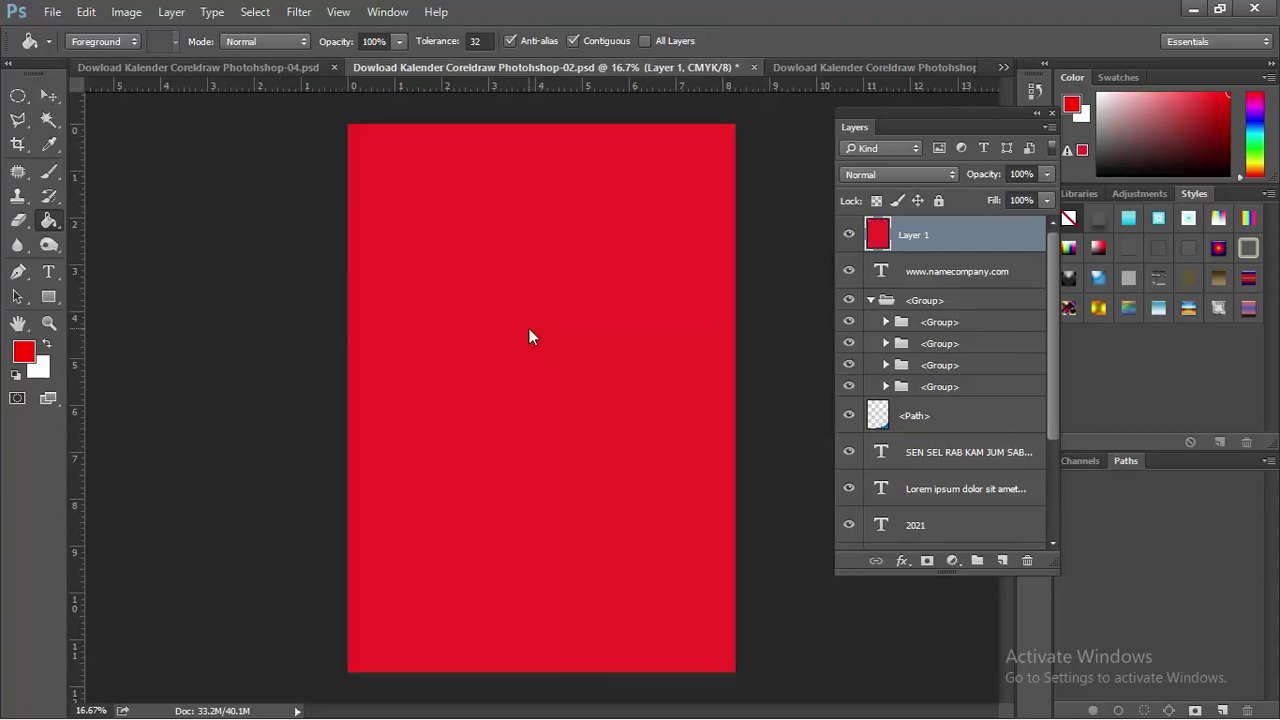
click(46, 344)
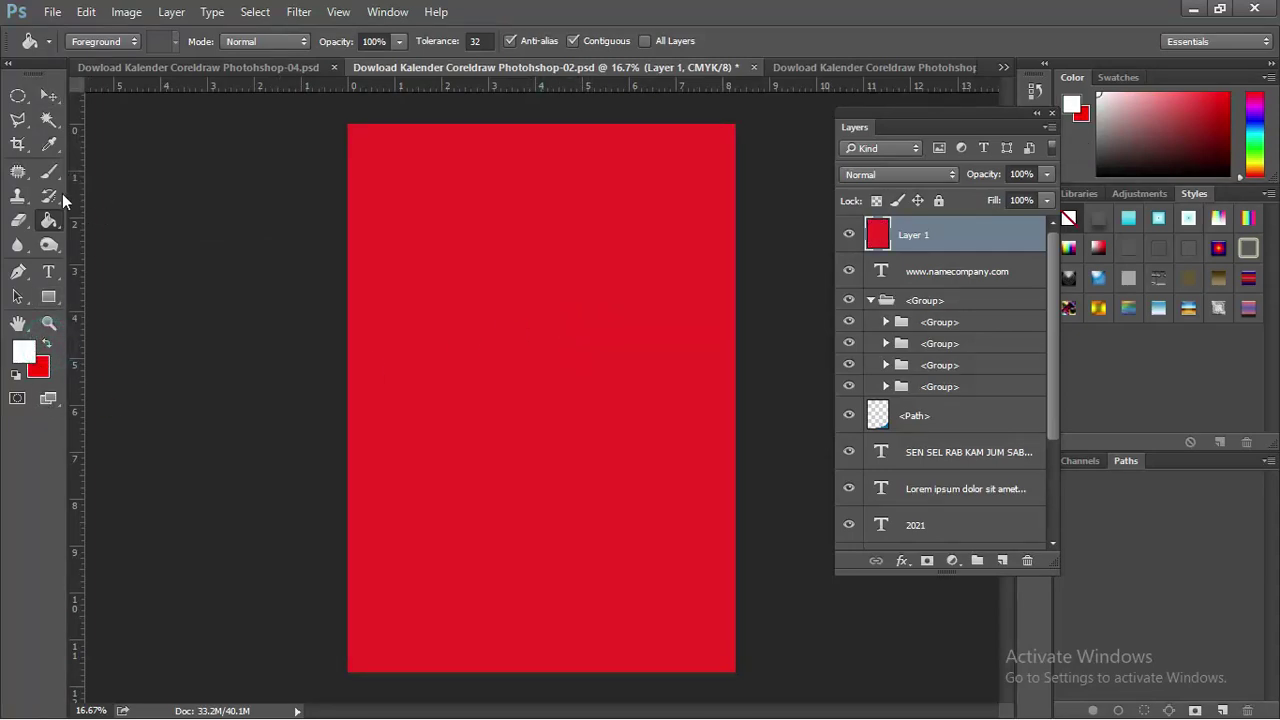
click(455, 234)
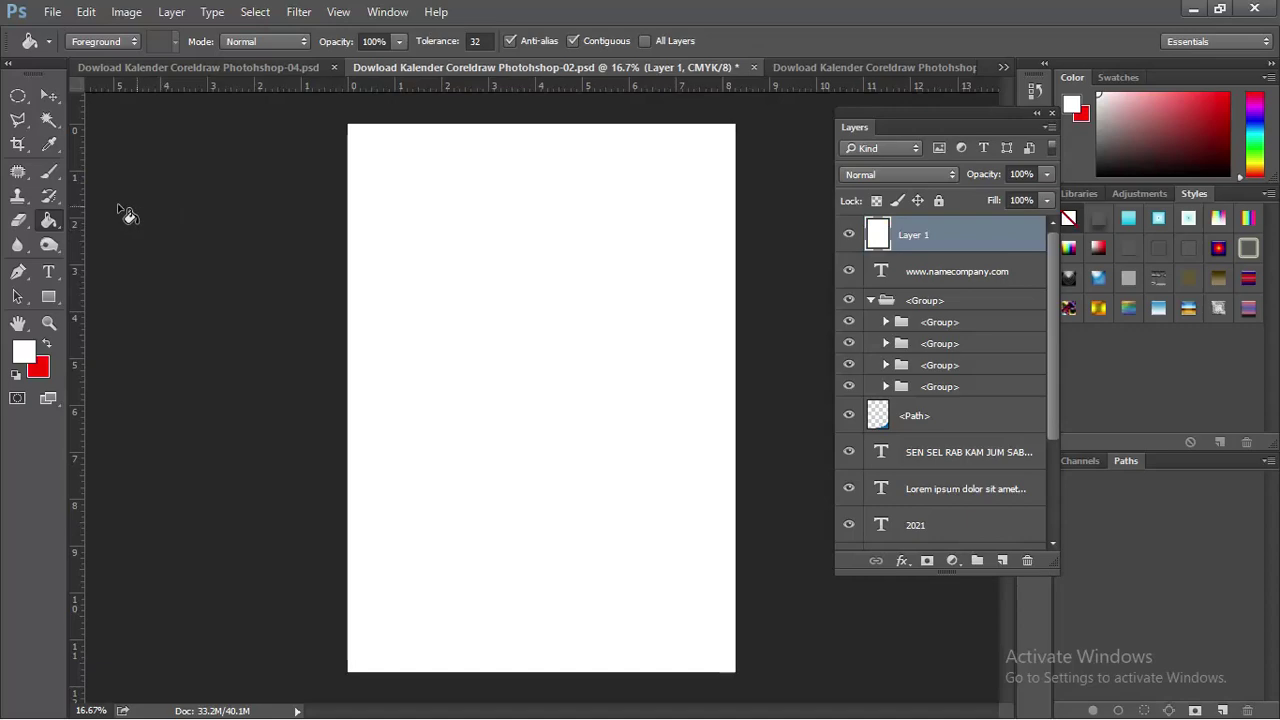
Align the white layer so it covers the whole page
click(48, 95)
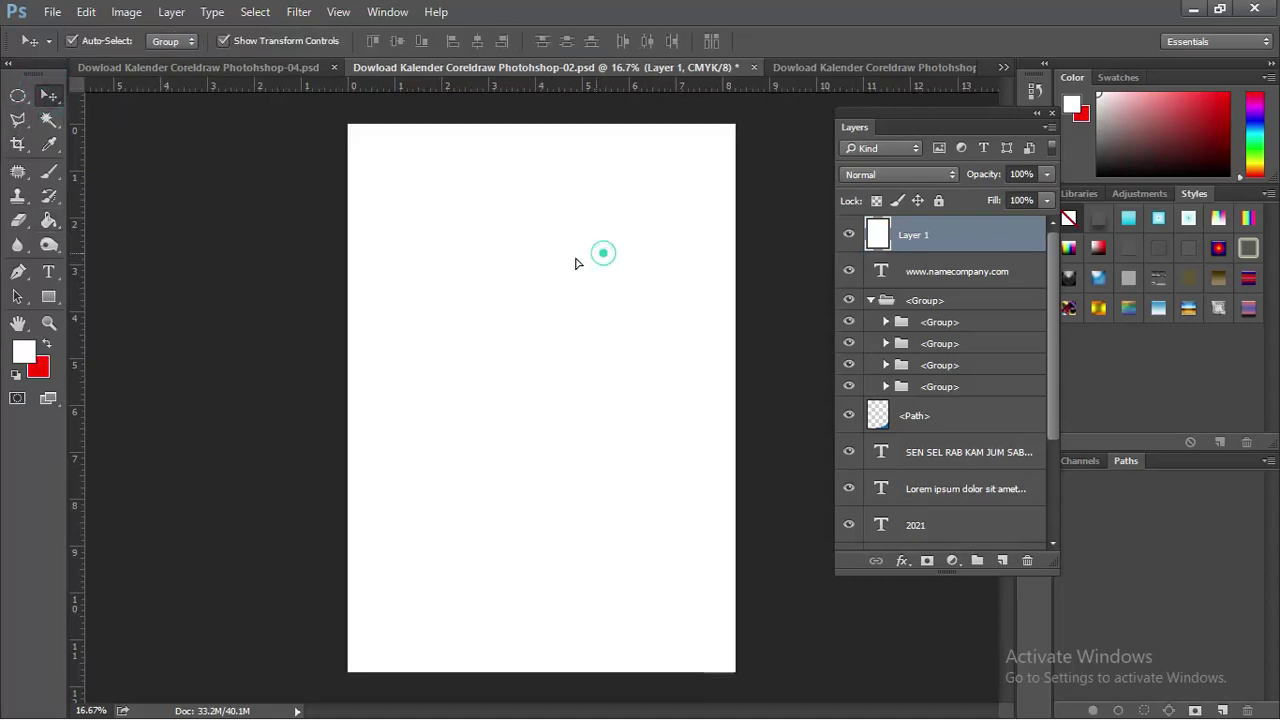
drag(603, 253, 372, 262)
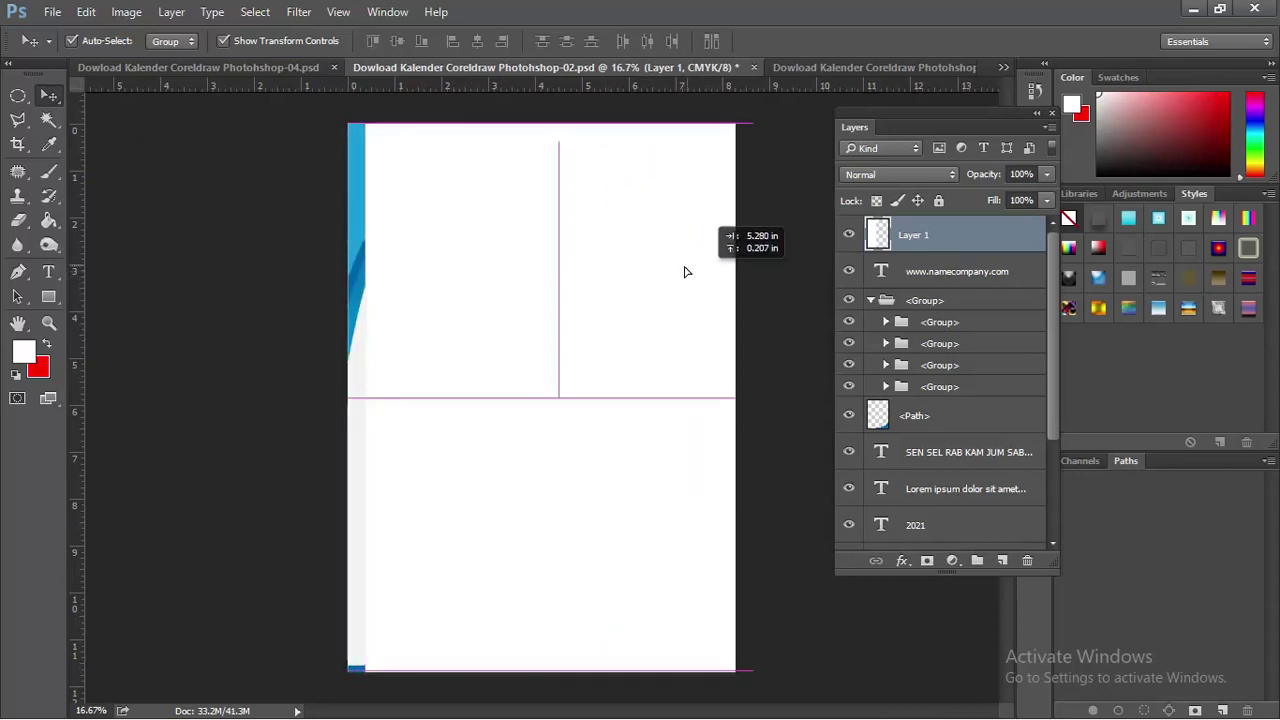
drag(453, 288, 680, 274)
click(775, 300)
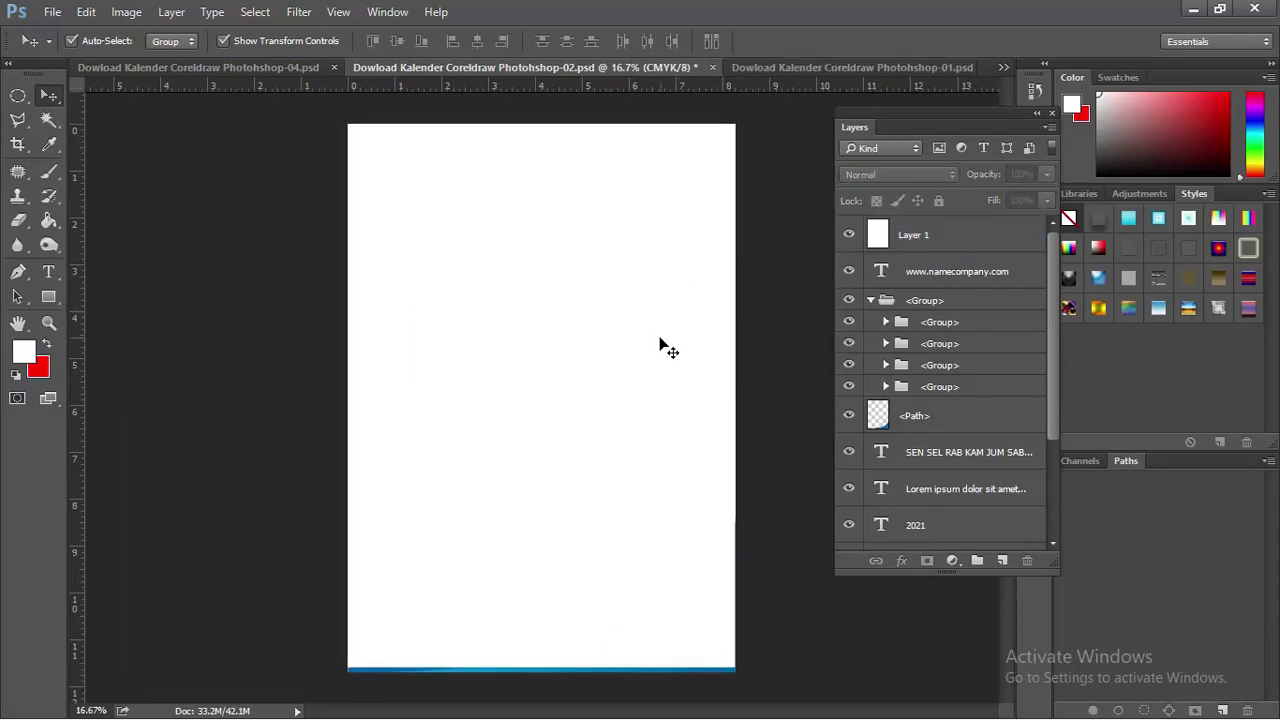
drag(658, 343, 658, 349)
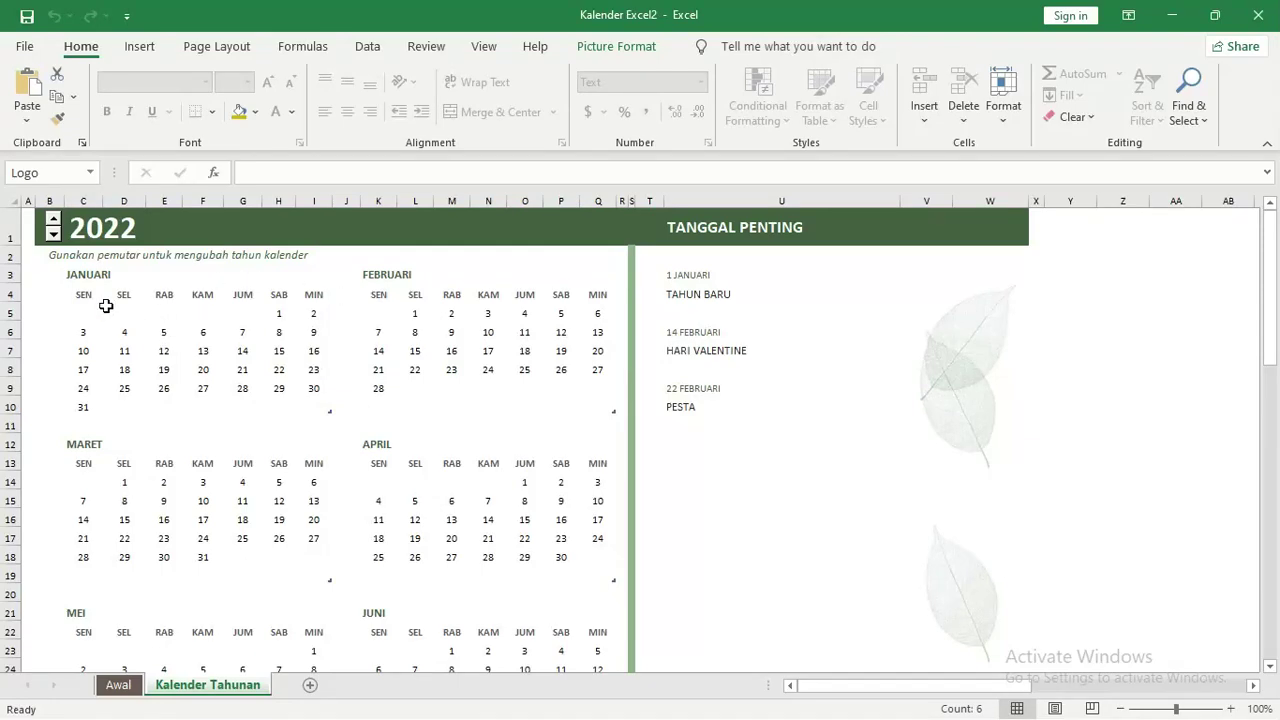
Copy the January 2022 block C3:I10 in Excel and return to Photoshop
drag(92, 278, 214, 406)
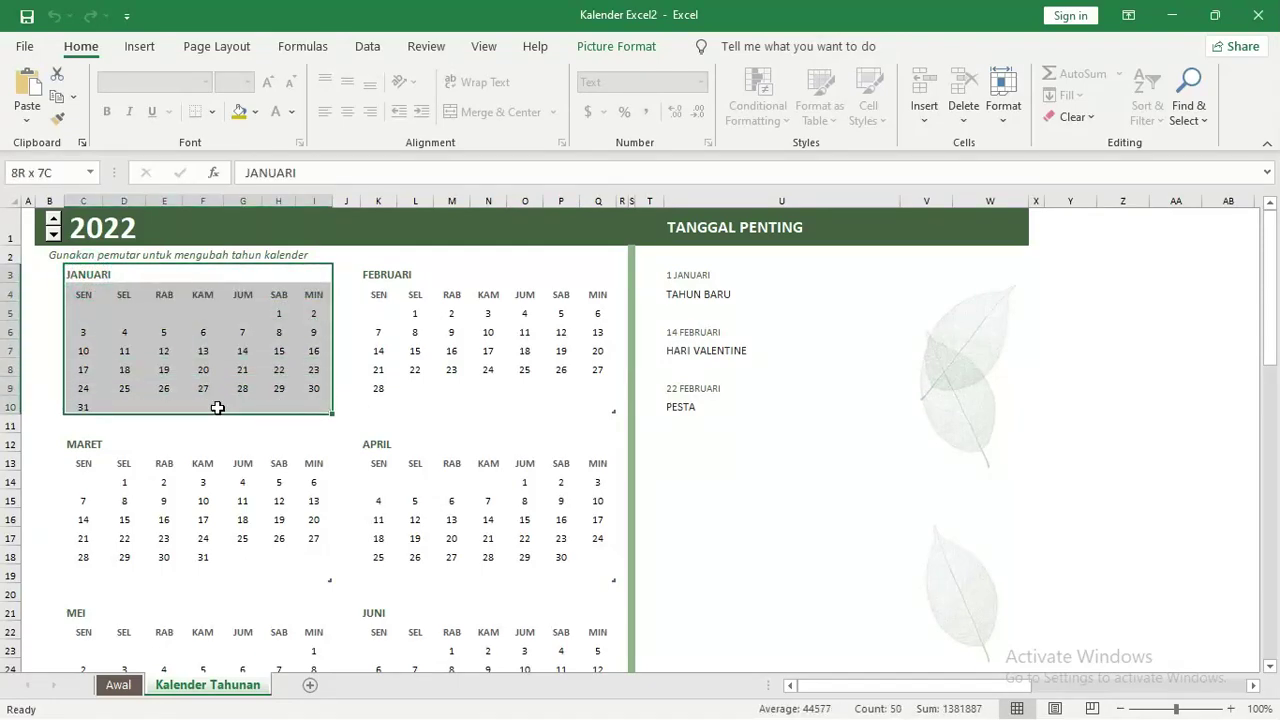
right_click(225, 358)
click(272, 255)
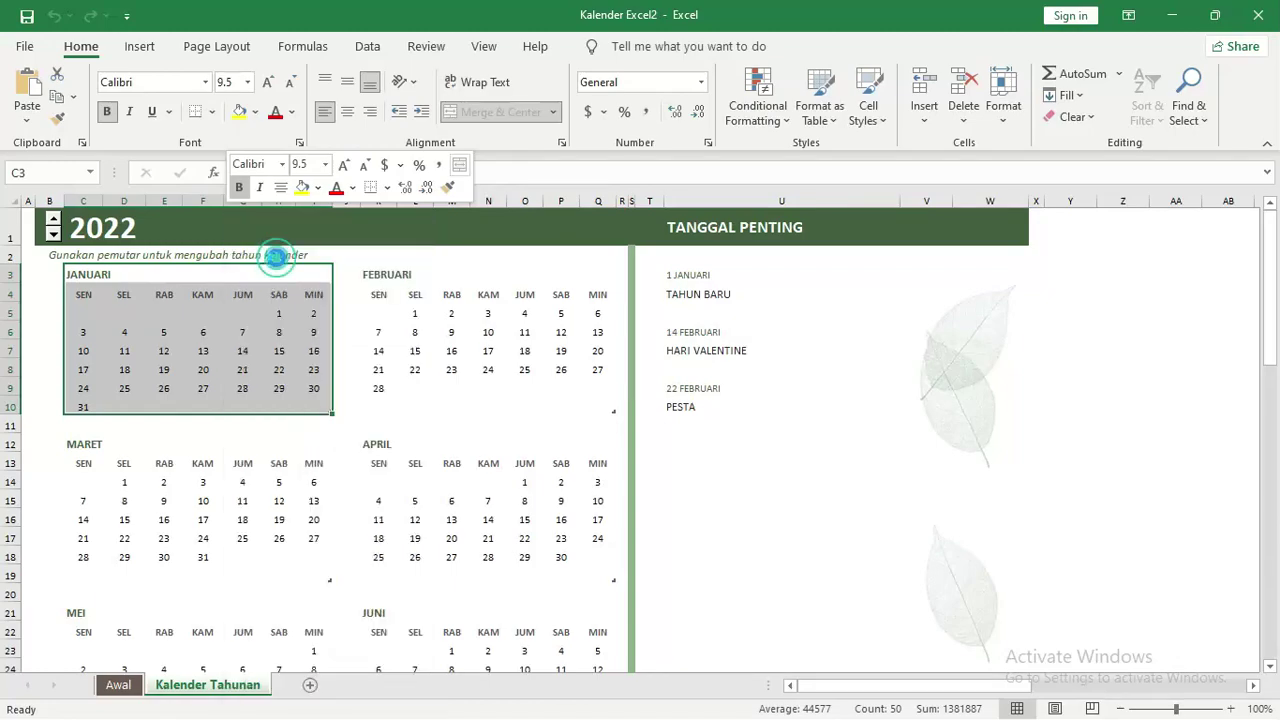
key(alt+Tab)
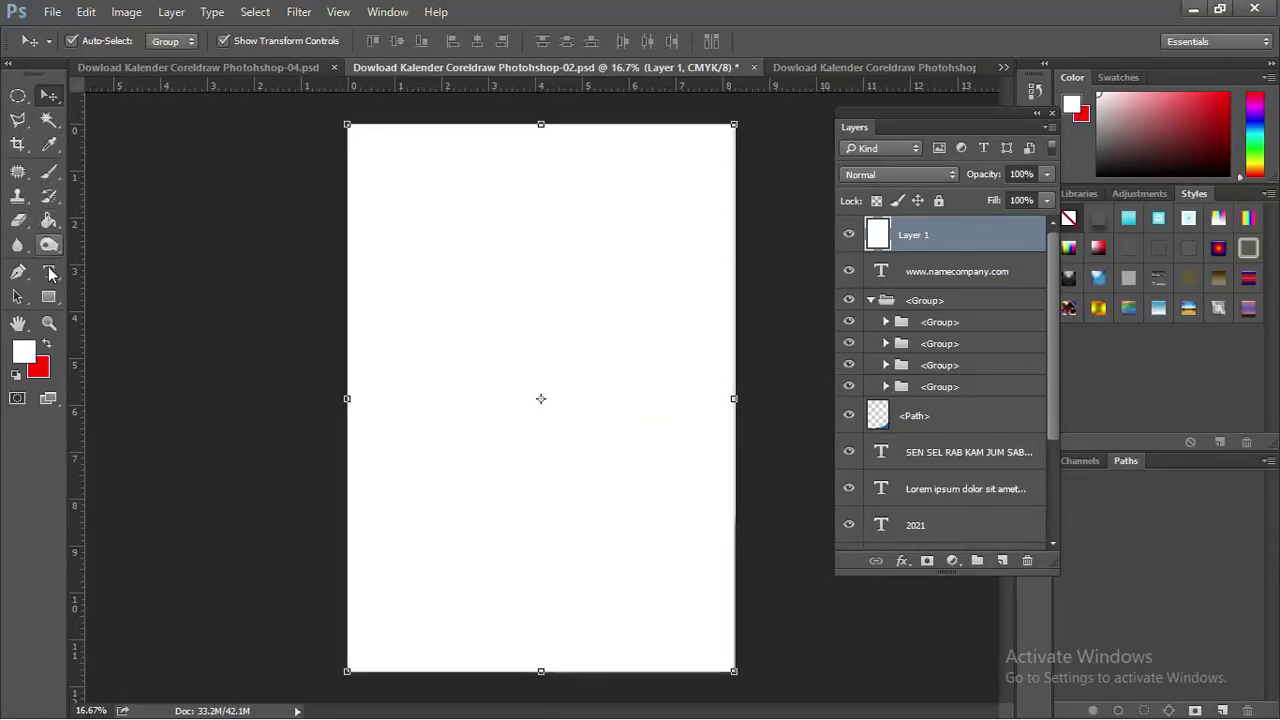
Paste the January calendar as a new text layer near the top of the white page
click(48, 271)
click(403, 268)
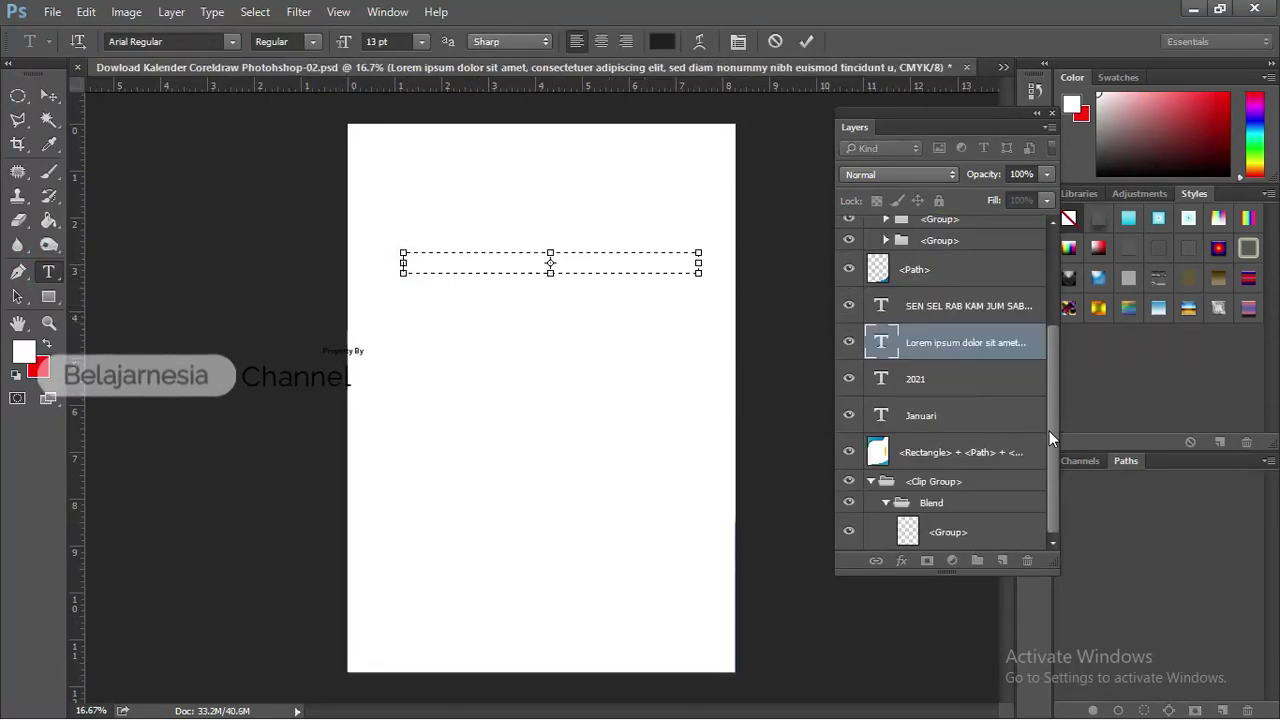
drag(1051, 423, 1051, 330)
click(940, 246)
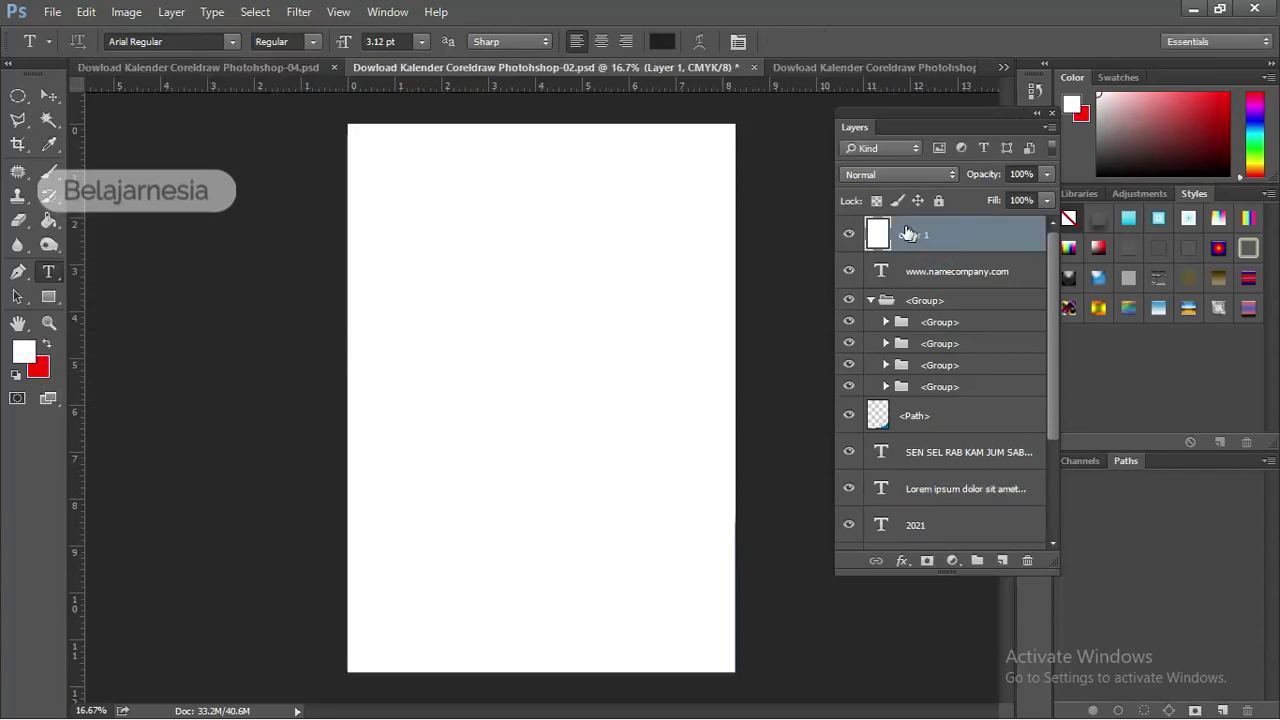
click(421, 241)
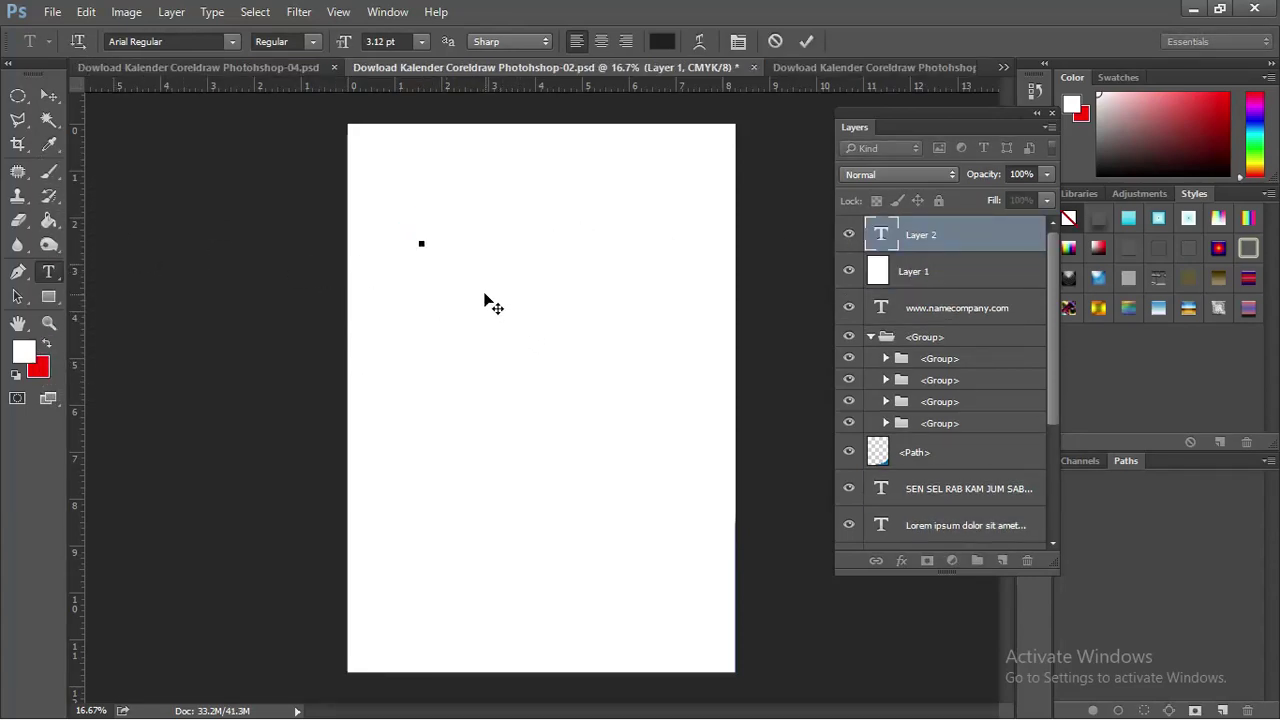
key(ctrl+v)
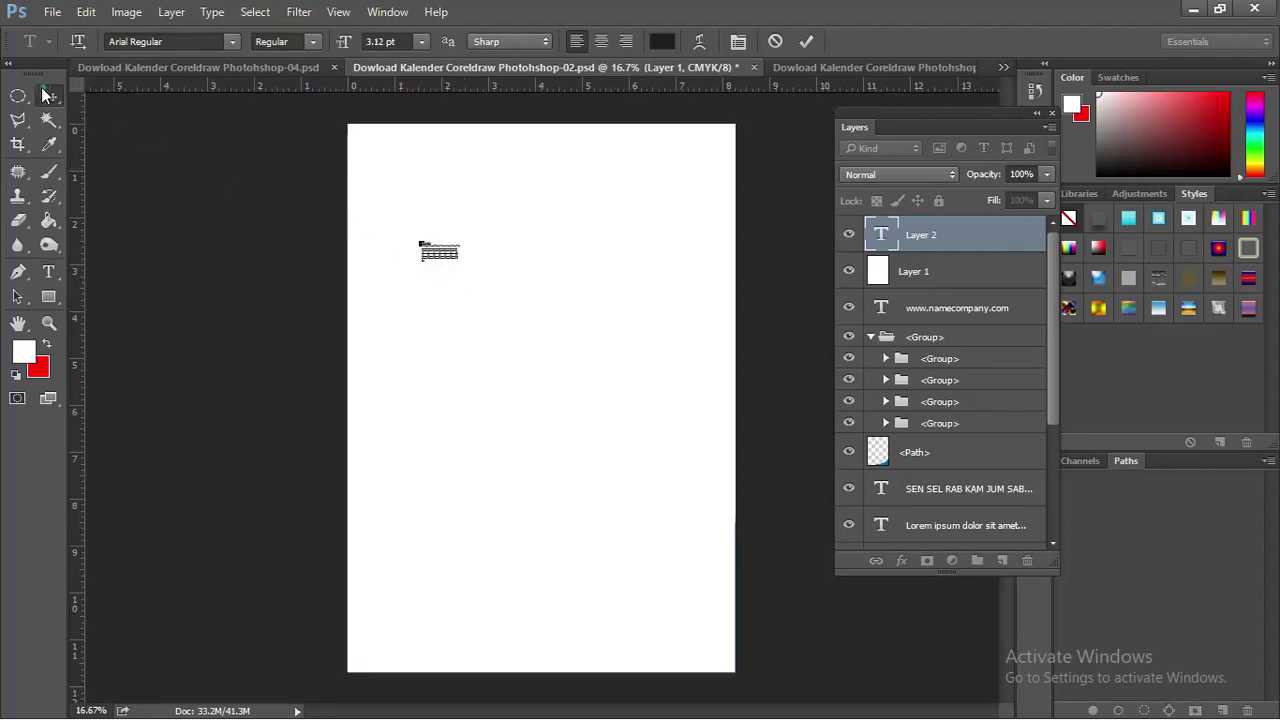
Enlarge the January calendar text and nudge it up and to the left
click(44, 95)
key(ctrl+t)
drag(460, 265, 651, 417)
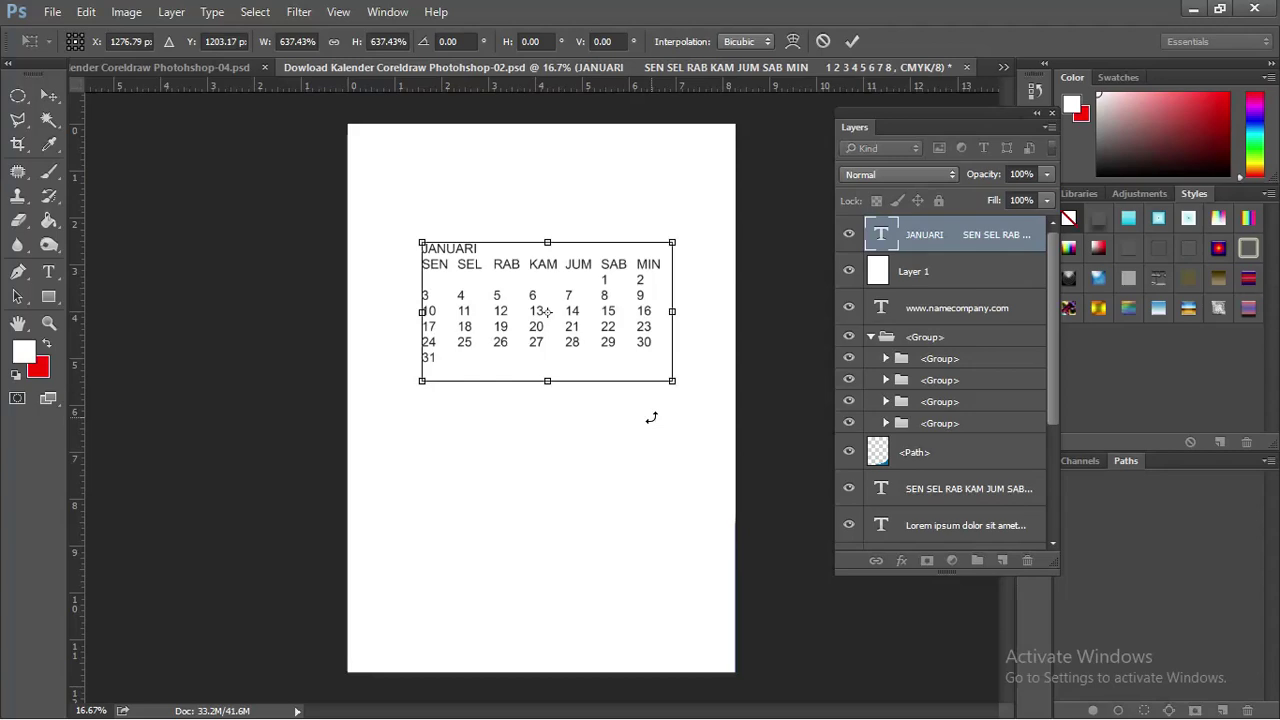
key(Return)
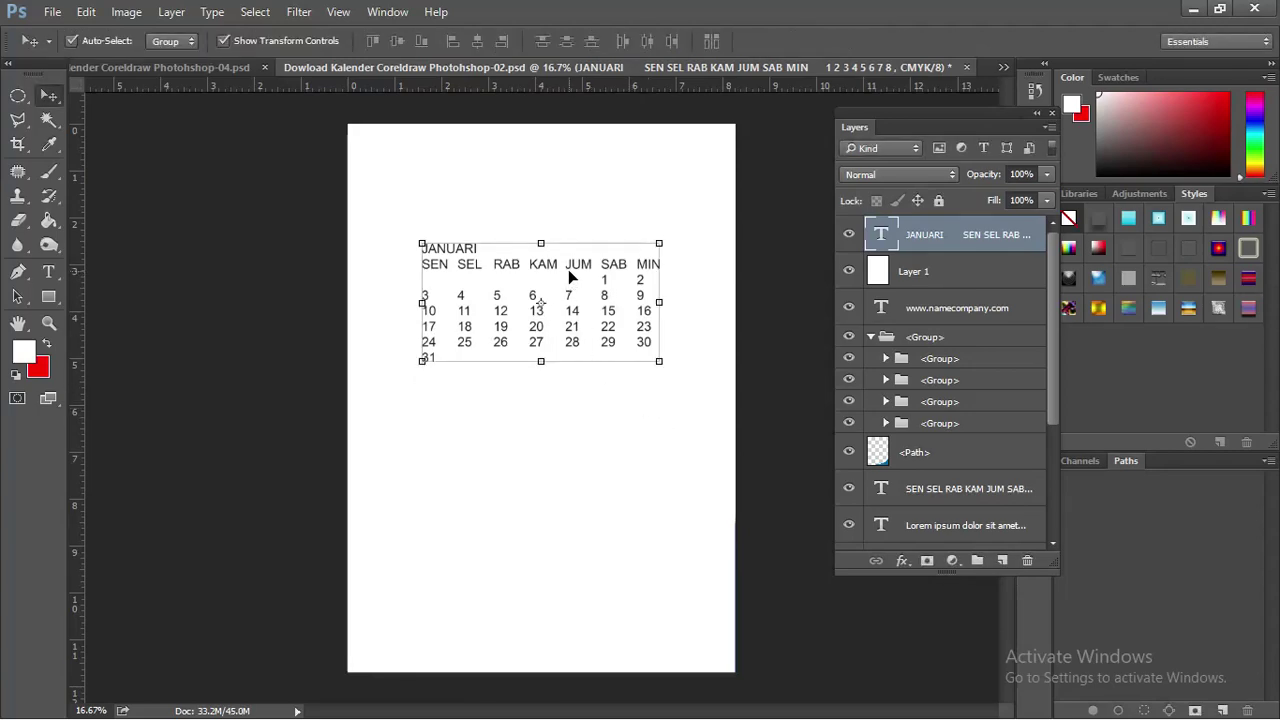
drag(569, 274, 569, 271)
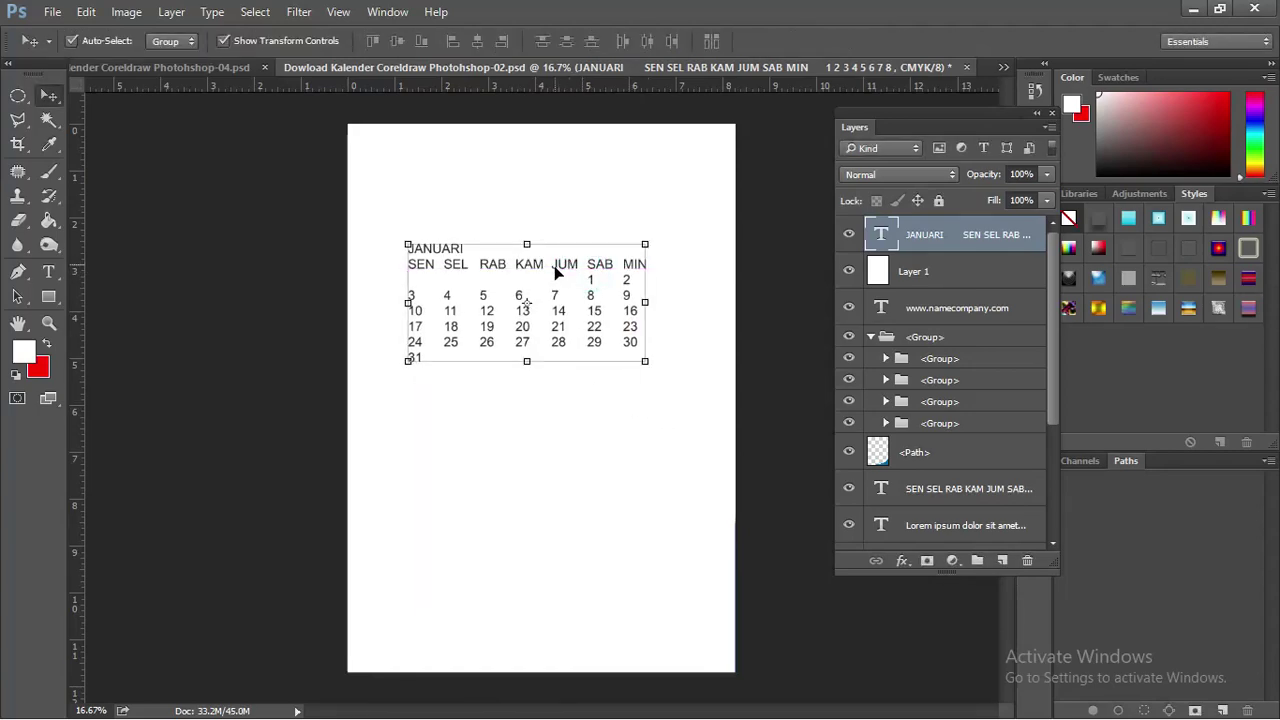
mouse_move(576, 270)
mouse_down()
mouse_move(568, 254)
mouse_move(519, 267)
mouse_up()
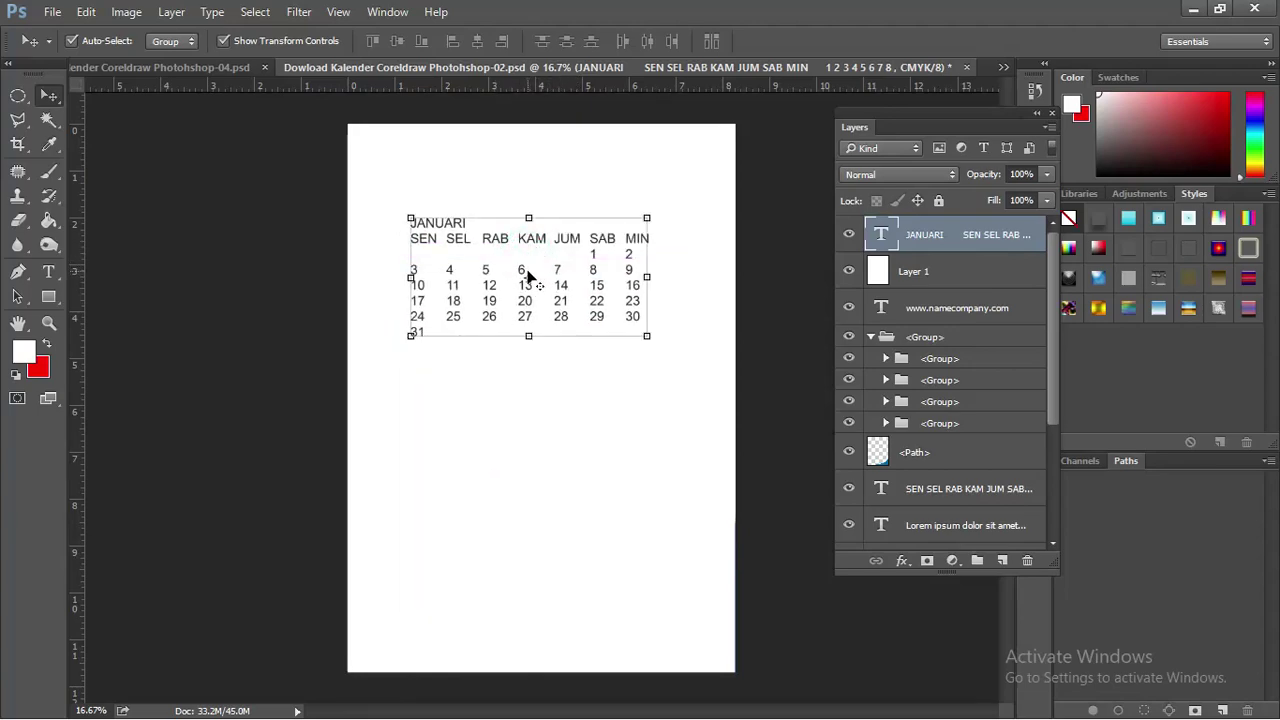
Copy the February block K3:Q10 from Excel and return to Photoshop
key(alt+Tab)
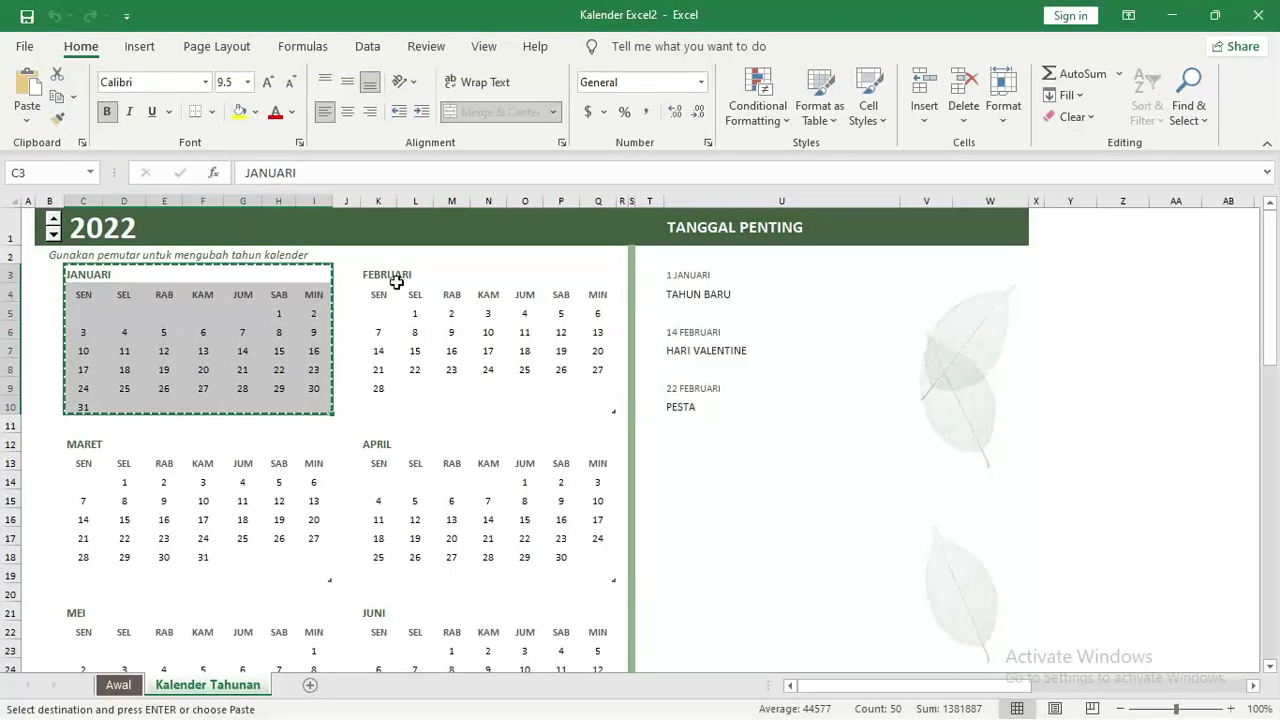
click(388, 278)
drag(424, 316, 481, 403)
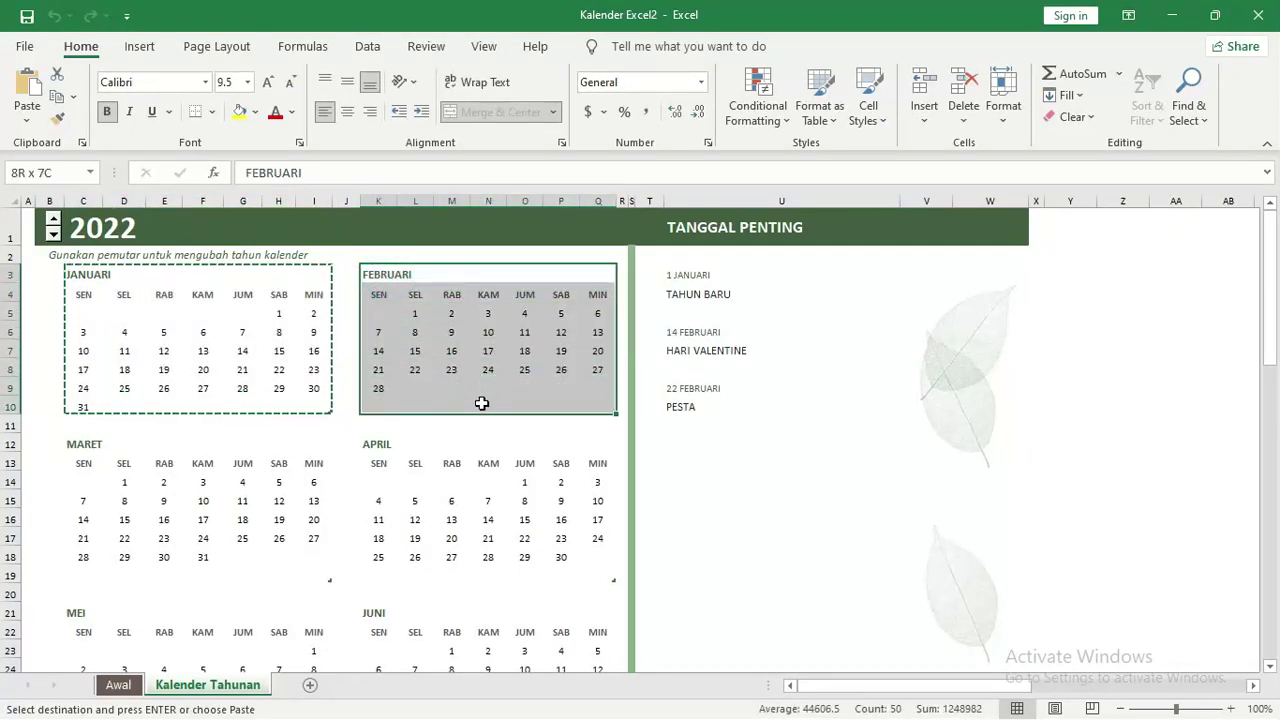
right_click(451, 346)
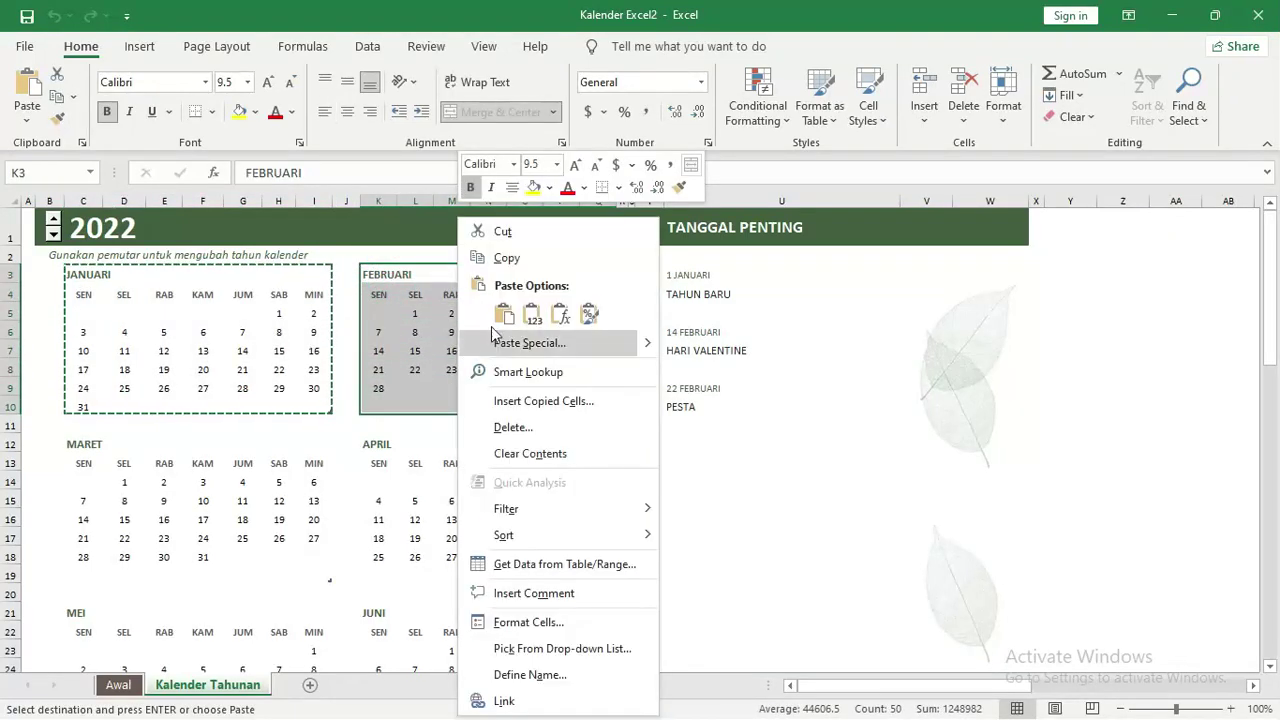
click(527, 259)
key(alt+Tab)
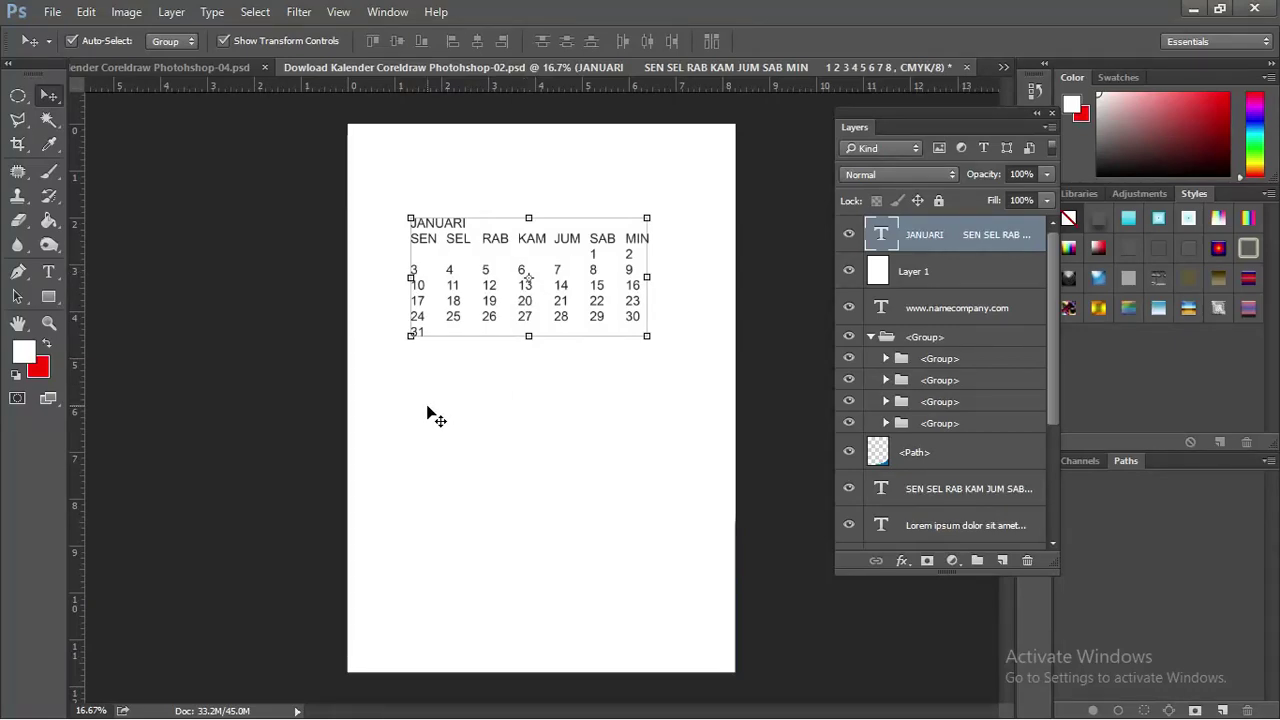
Paste the February calendar as a text layer below January
click(50, 272)
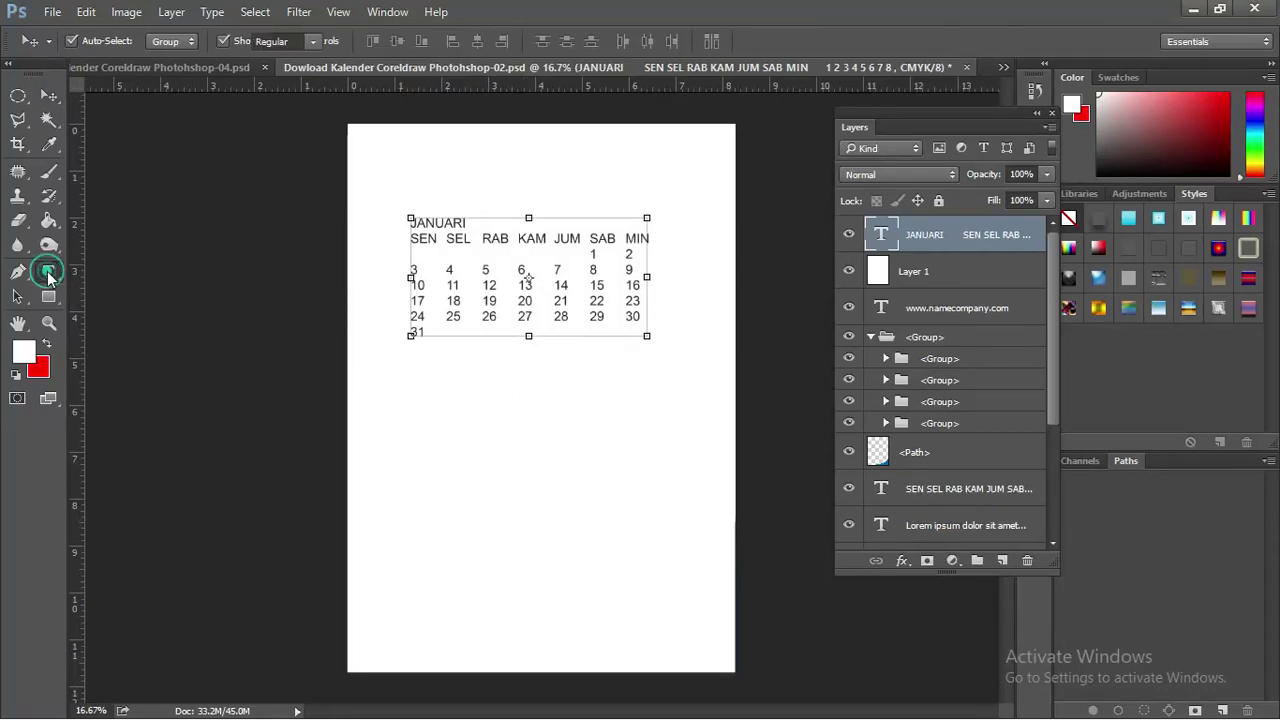
click(425, 376)
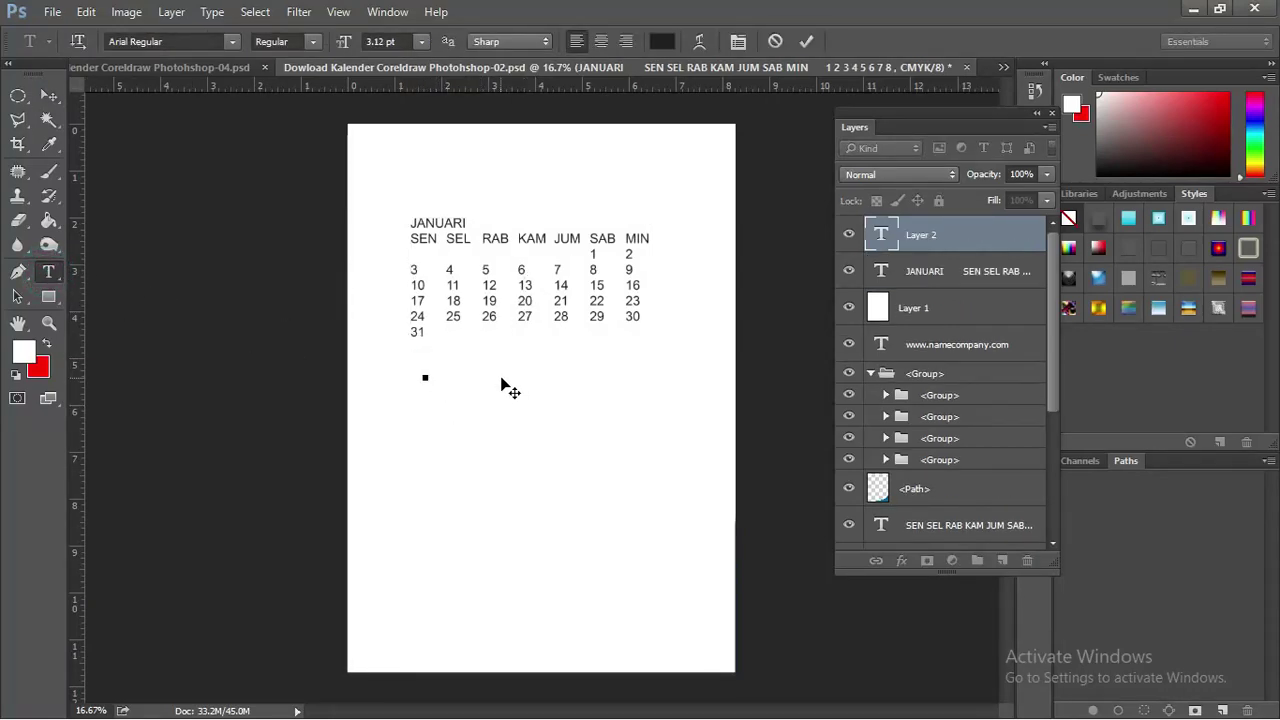
key(ctrl+v)
Enlarge the February text, shift it left under January, and dock the Layers panel
click(48, 95)
mouse_move(465, 393)
mouse_down()
mouse_move(681, 540)
mouse_move(680, 529)
mouse_up()
key(Return)
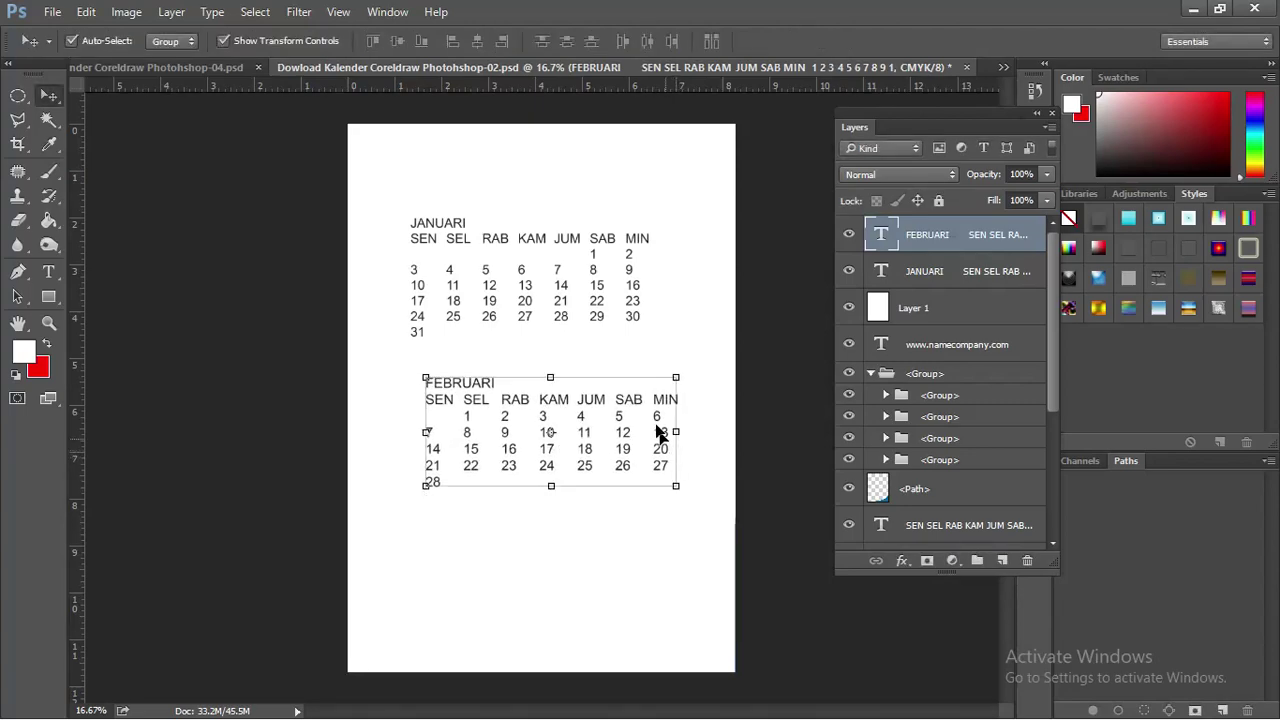
drag(637, 400, 615, 402)
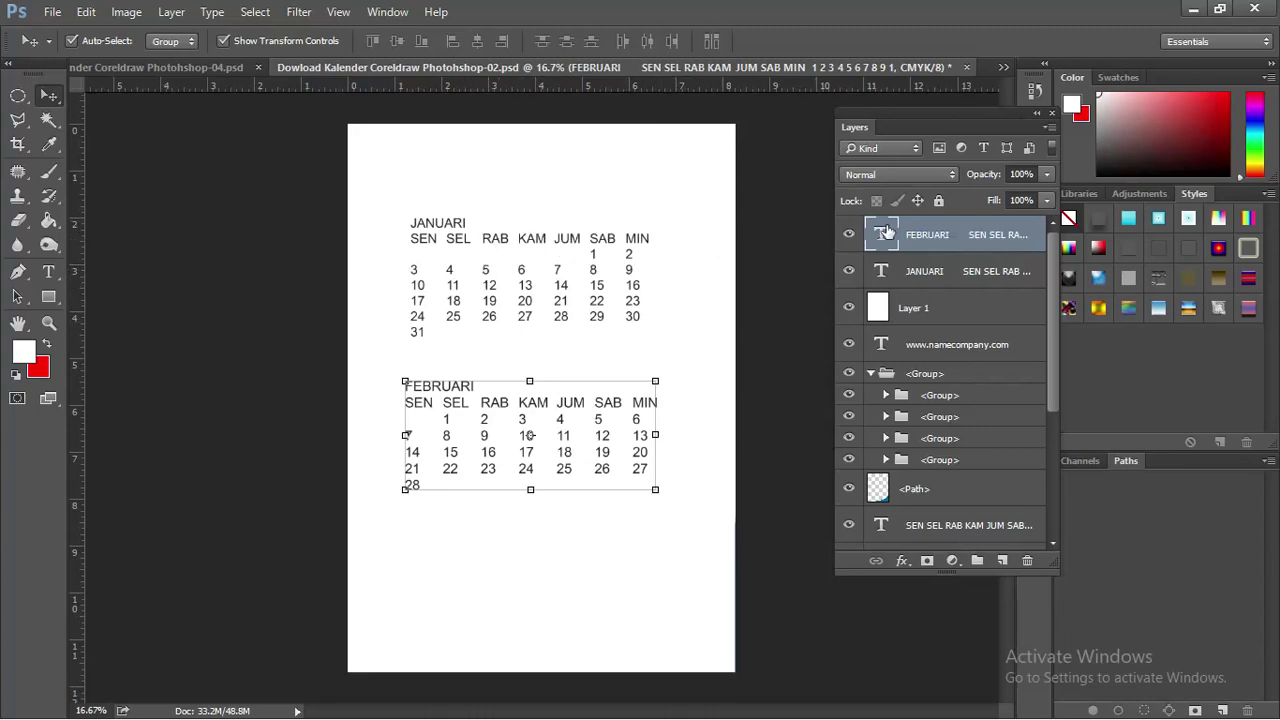
mouse_move(1003, 112)
mouse_down()
mouse_move(1029, 323)
mouse_move(1207, 195)
mouse_up()
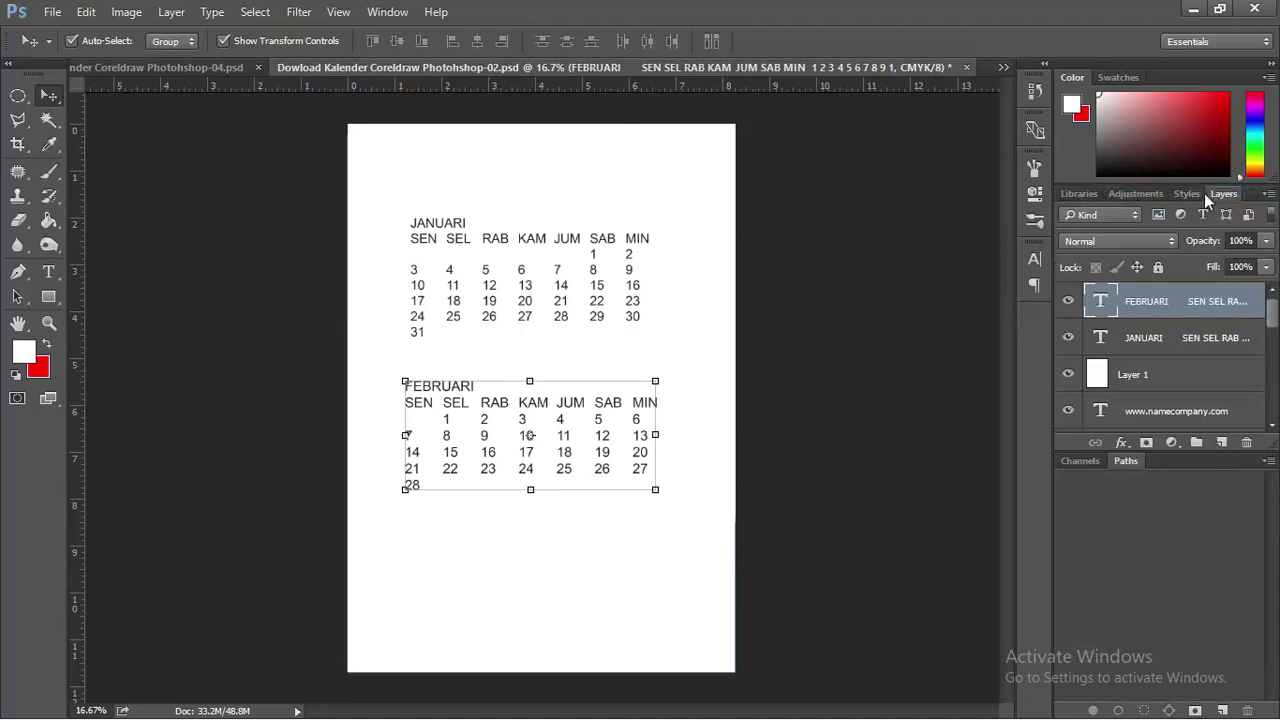
click(404, 9)
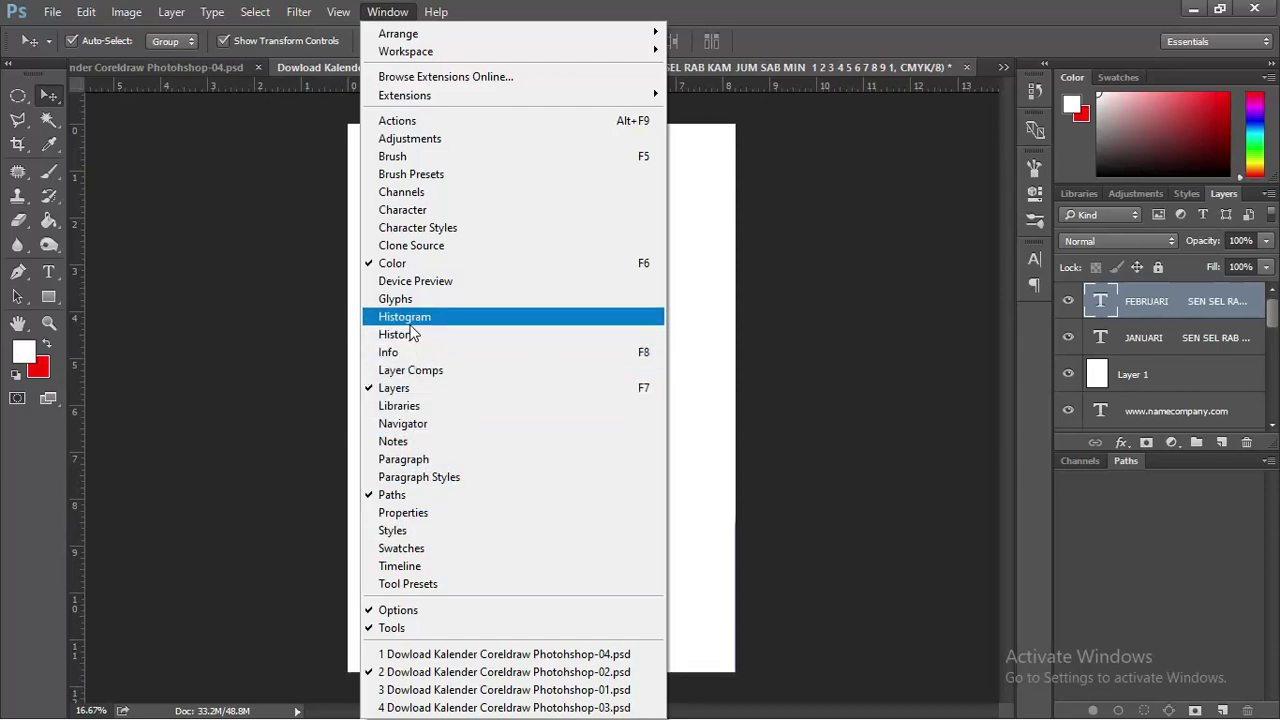
Set the FEBRUARI text leading to 57 pt in the Character panel
click(785, 8)
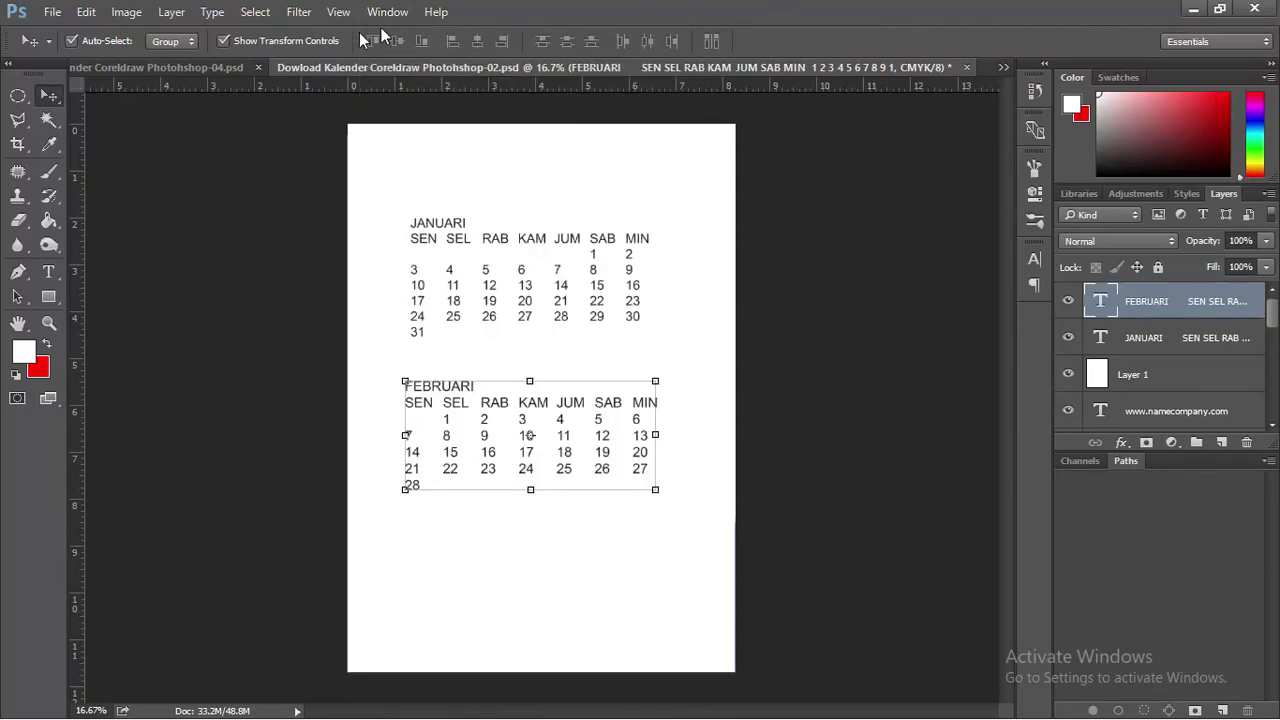
click(420, 14)
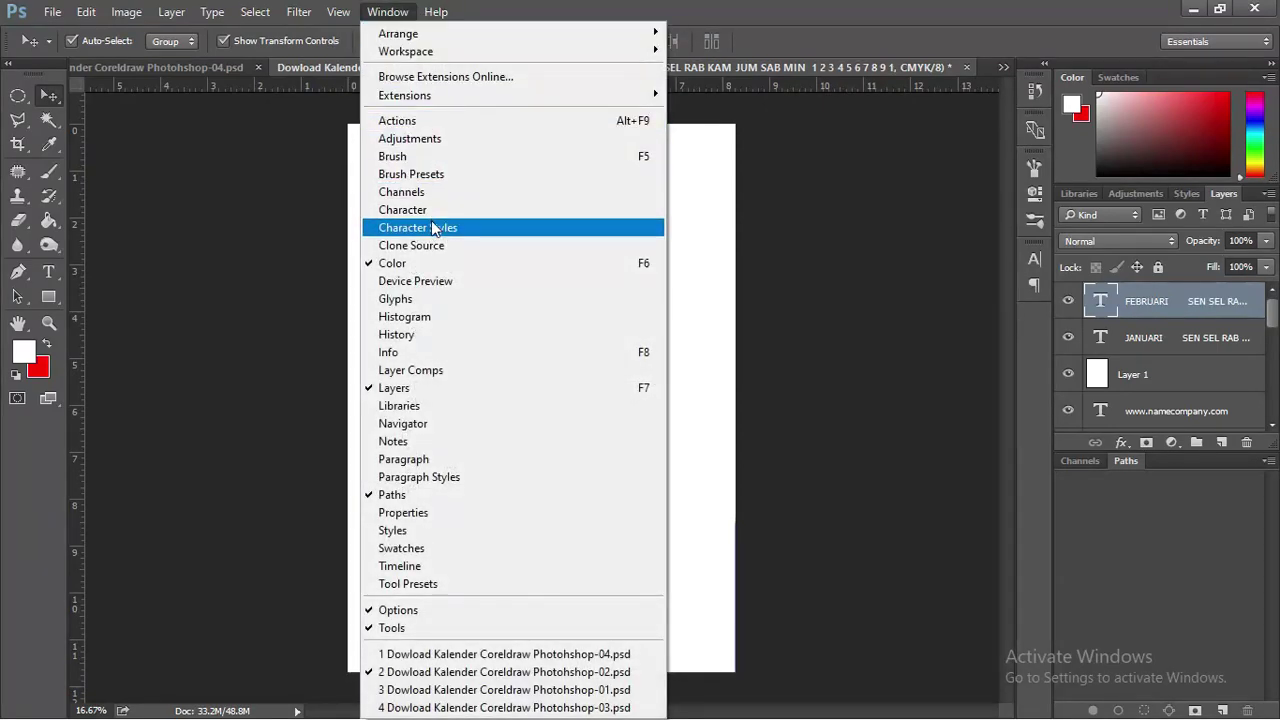
click(440, 209)
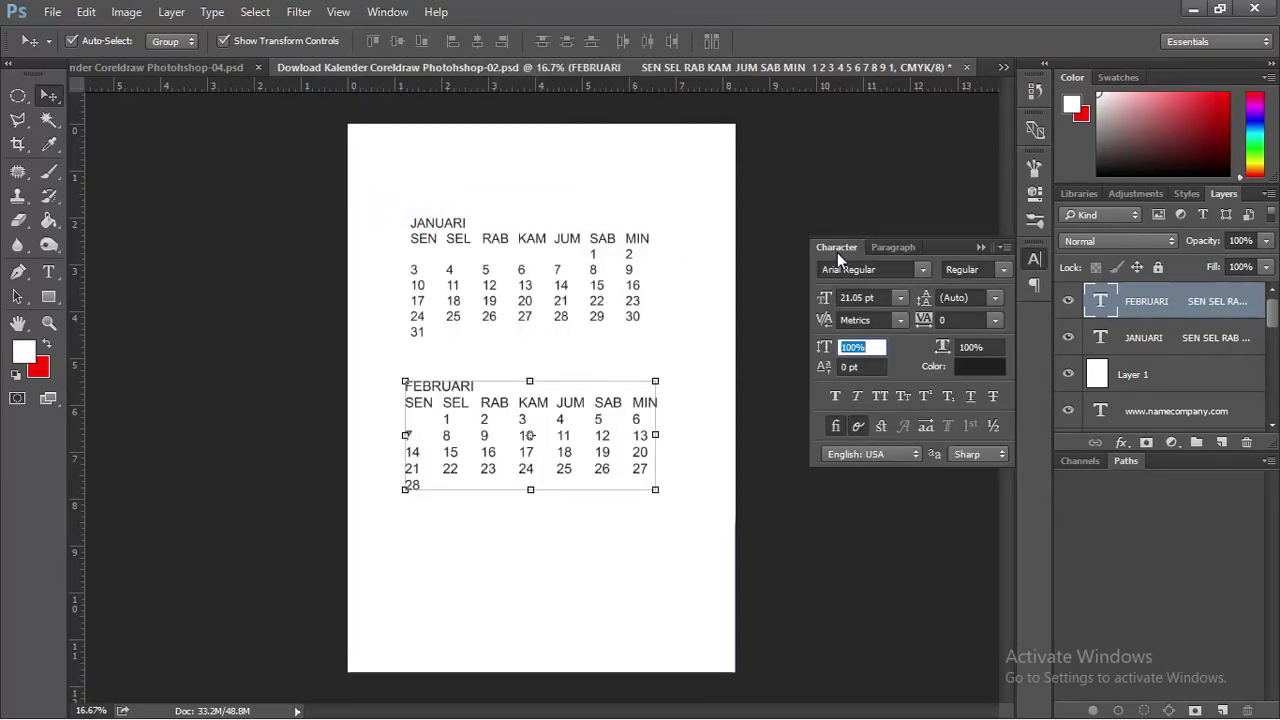
click(995, 297)
click(925, 300)
mouse_move(925, 300)
mouse_down()
mouse_move(940, 303)
mouse_move(920, 301)
mouse_move(929, 330)
mouse_move(915, 325)
mouse_up()
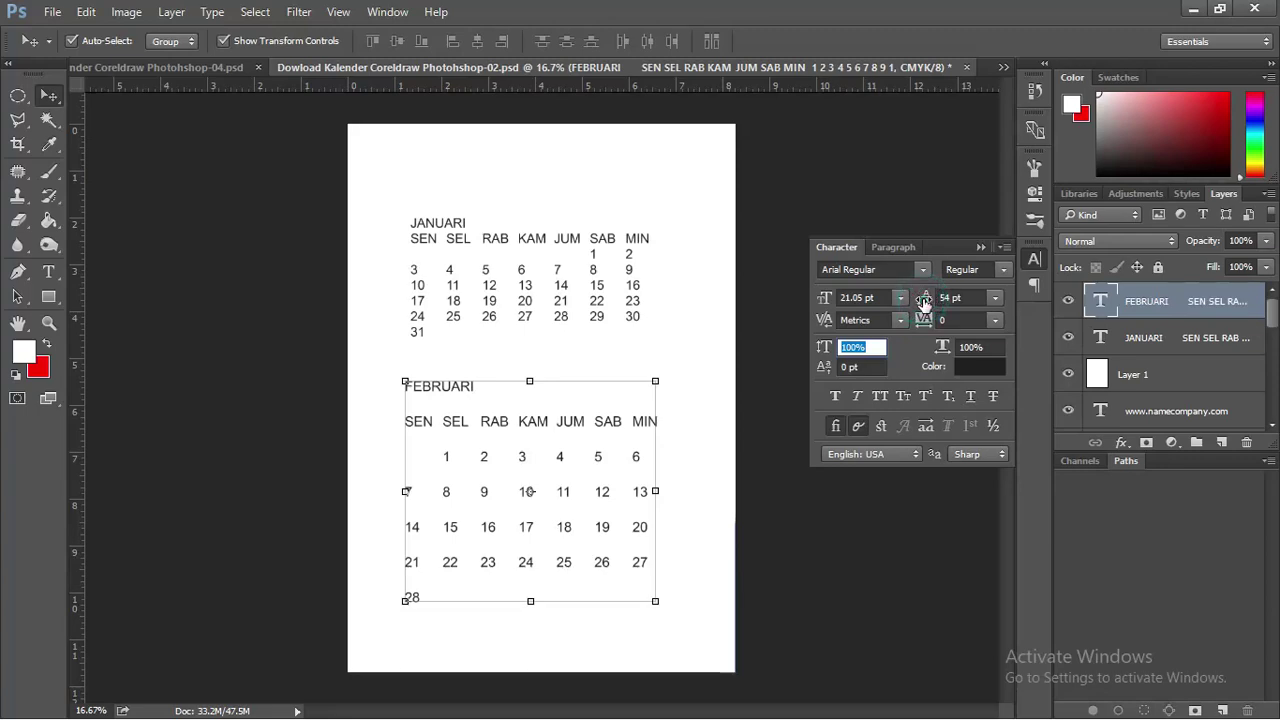
drag(924, 303, 924, 305)
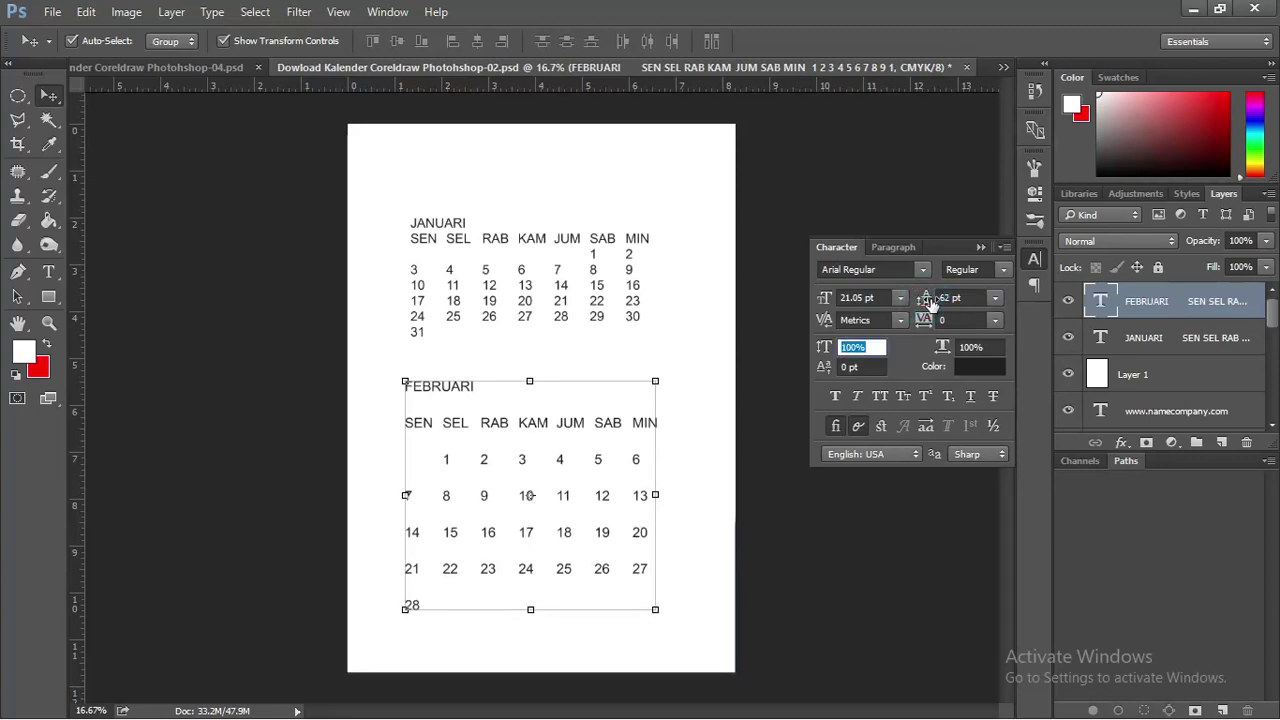
key(Tab)
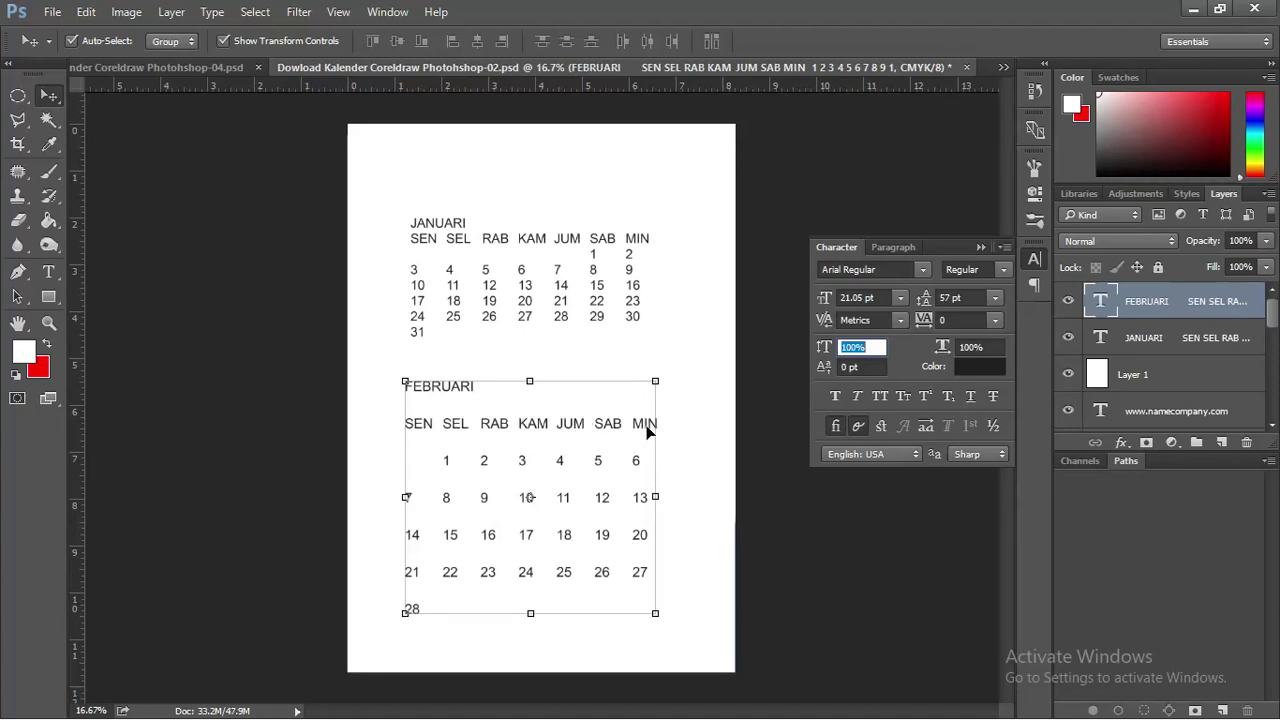
Return focus to the document and select the JANUARI text layer
click(700, 457)
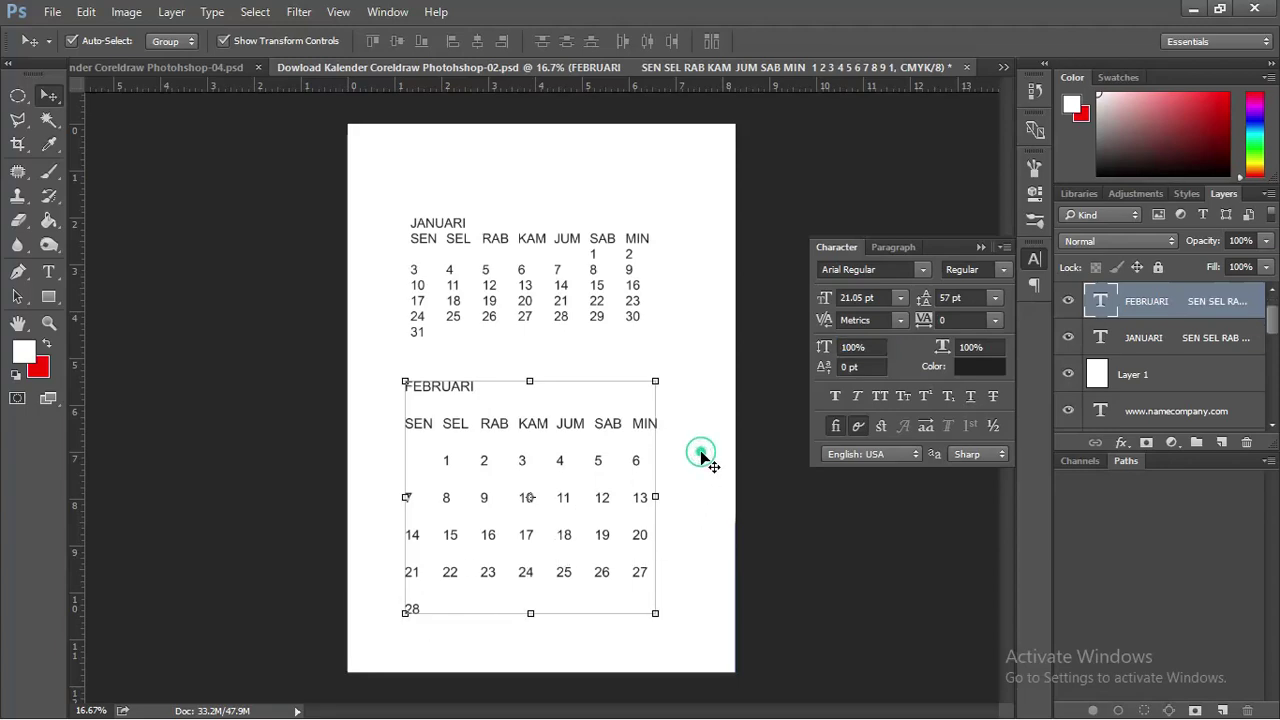
click(643, 428)
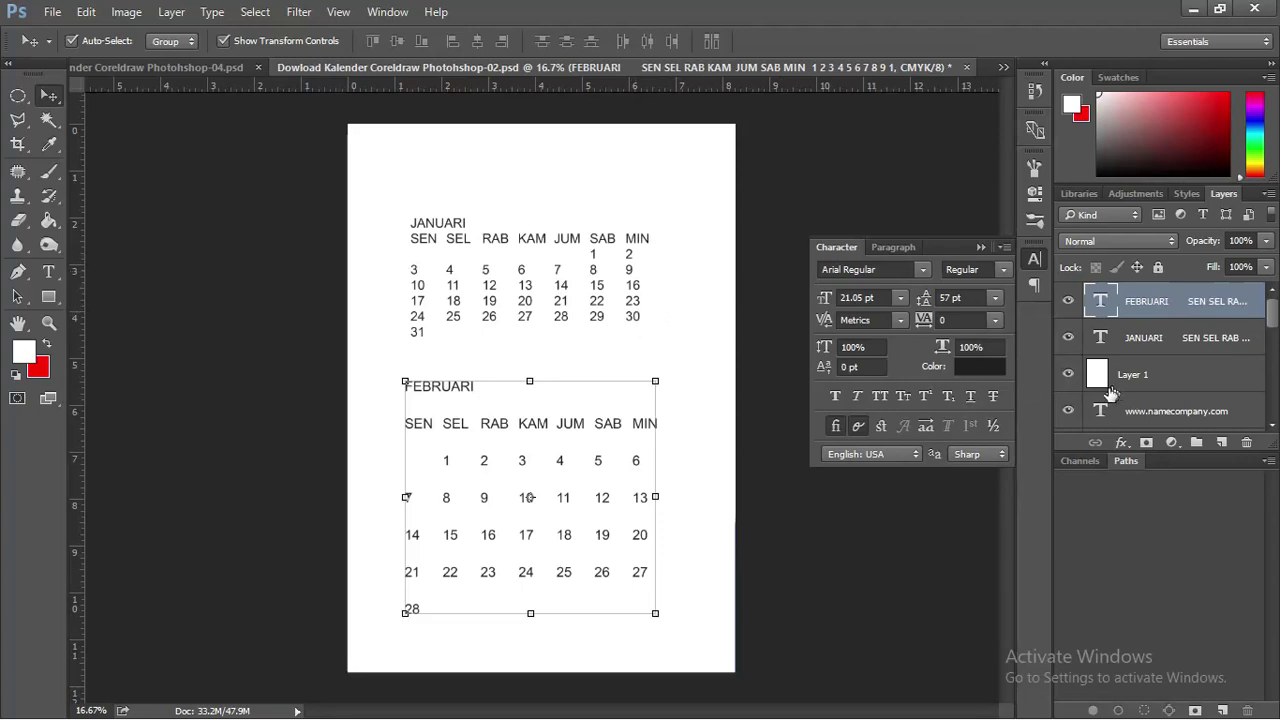
click(614, 257)
Hide the JANUARI block and toggle the FEBRUARI and background layer visibility
click(1068, 342)
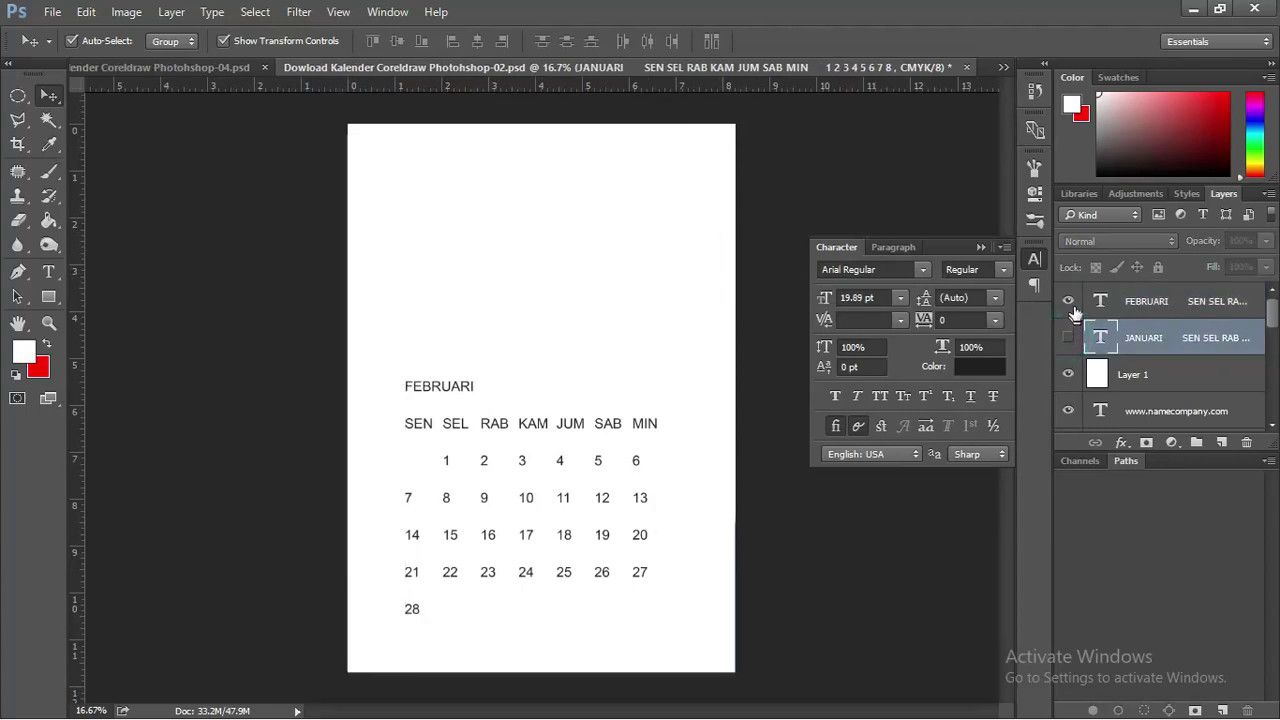
click(1068, 301)
click(1070, 373)
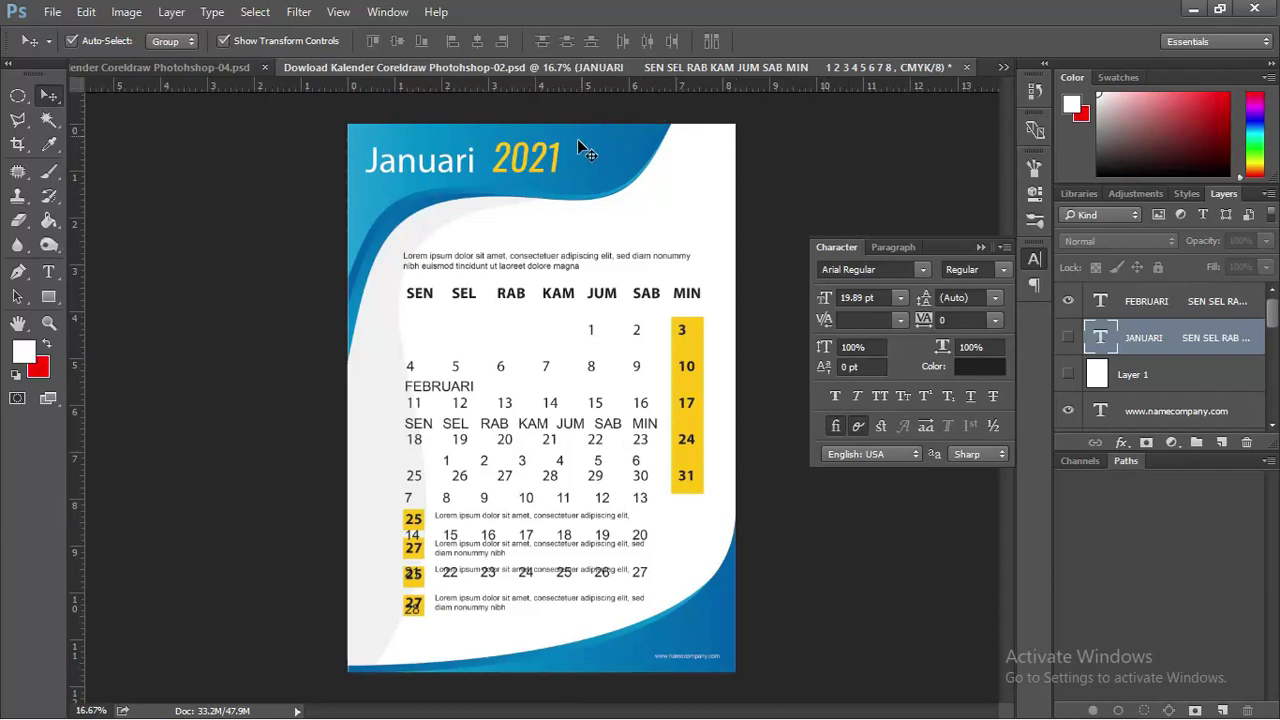
Close the -02 and -03 calendar documents without saving and switch to the -01 back cover
click(966, 67)
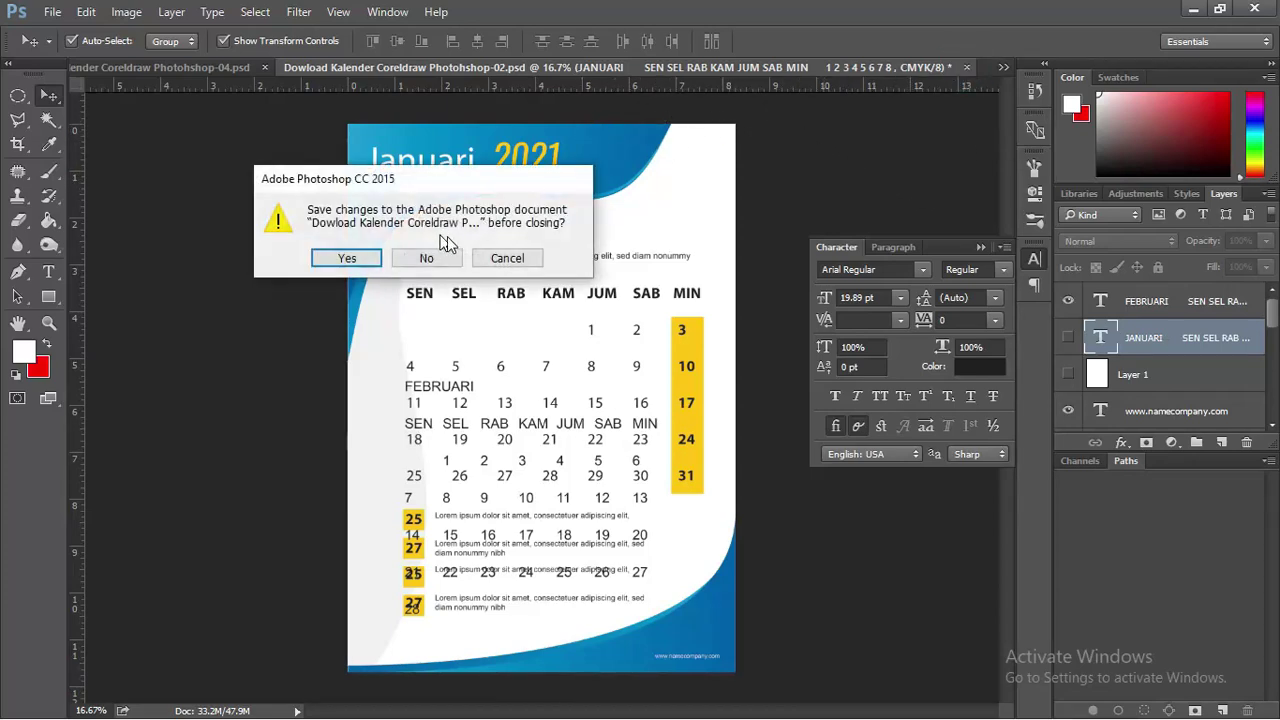
click(427, 258)
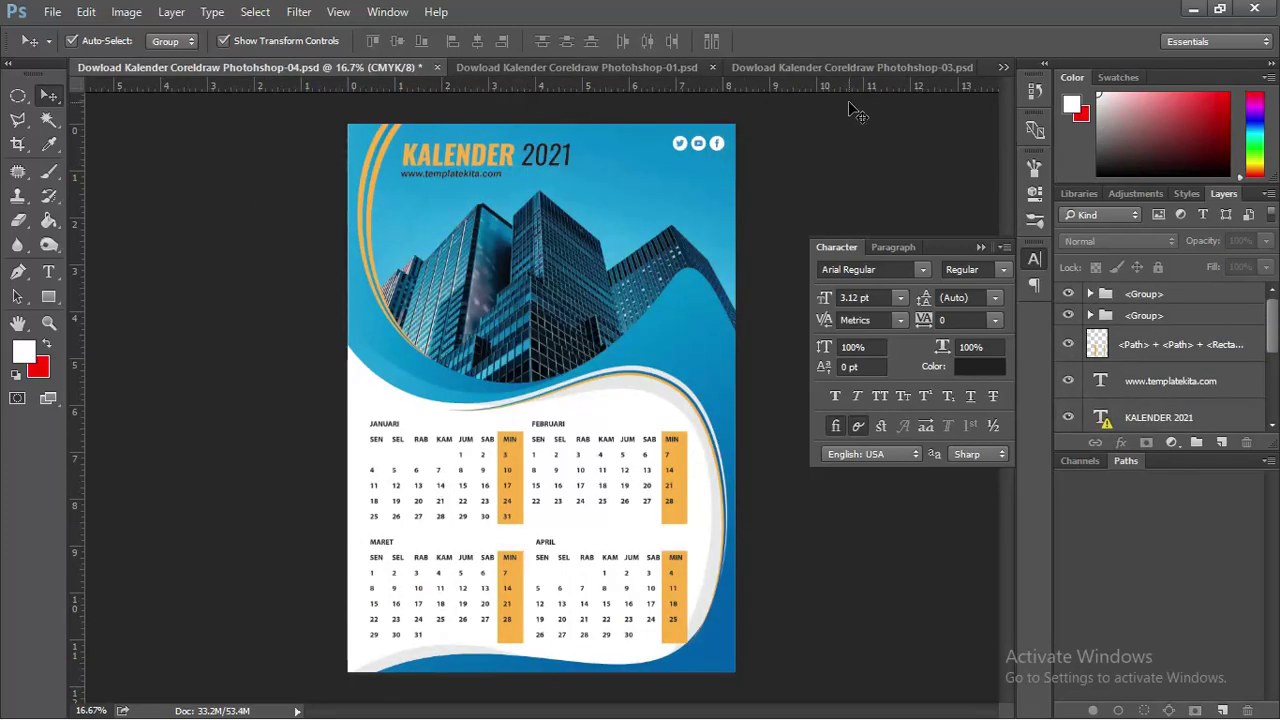
click(919, 71)
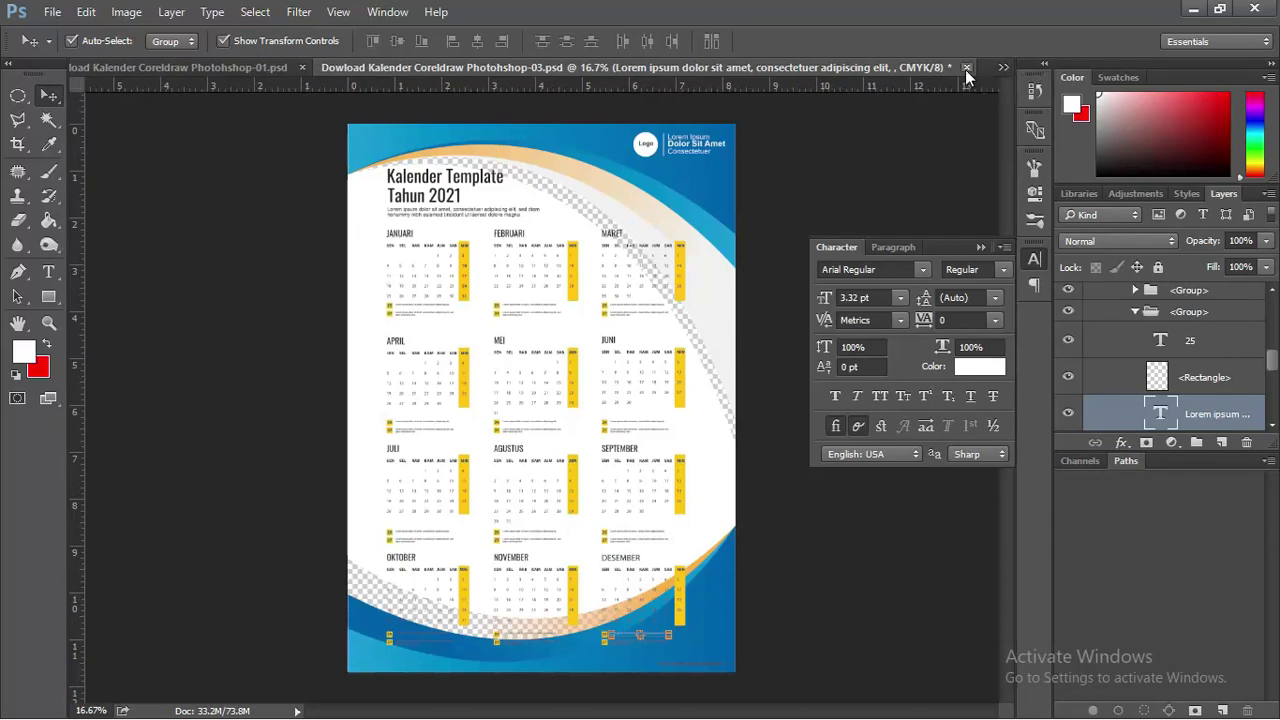
click(966, 68)
click(424, 254)
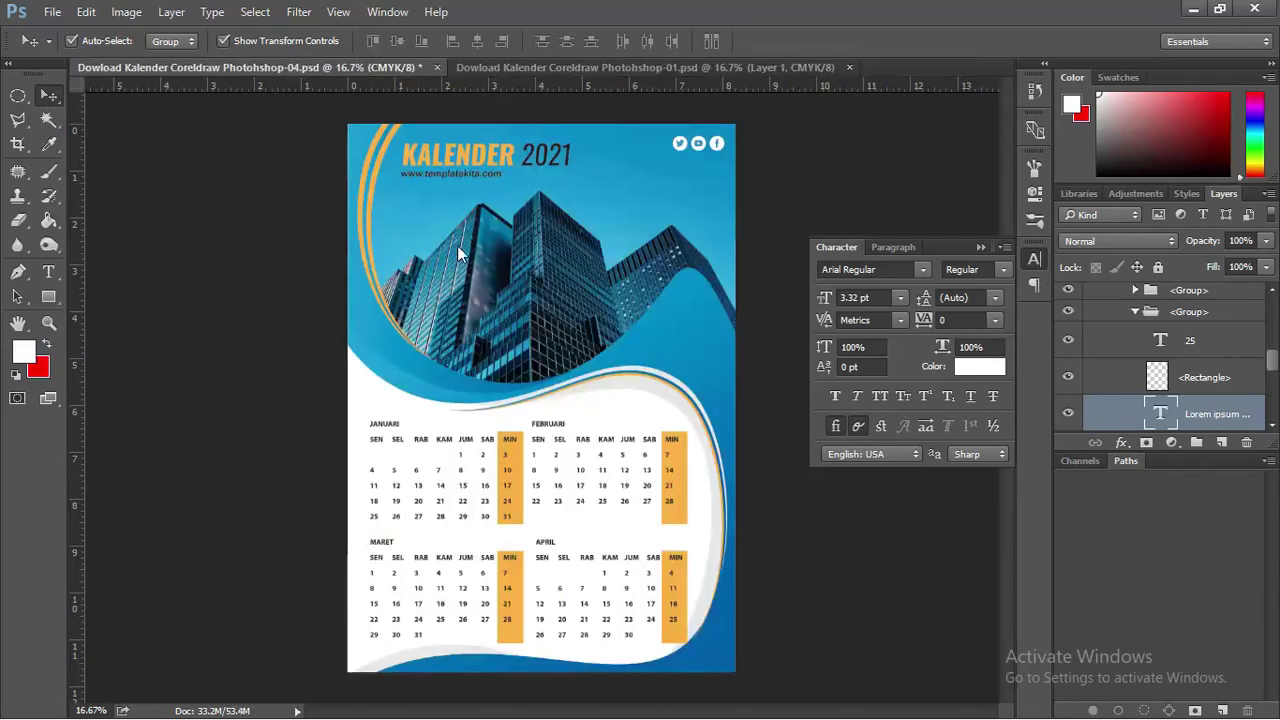
click(491, 68)
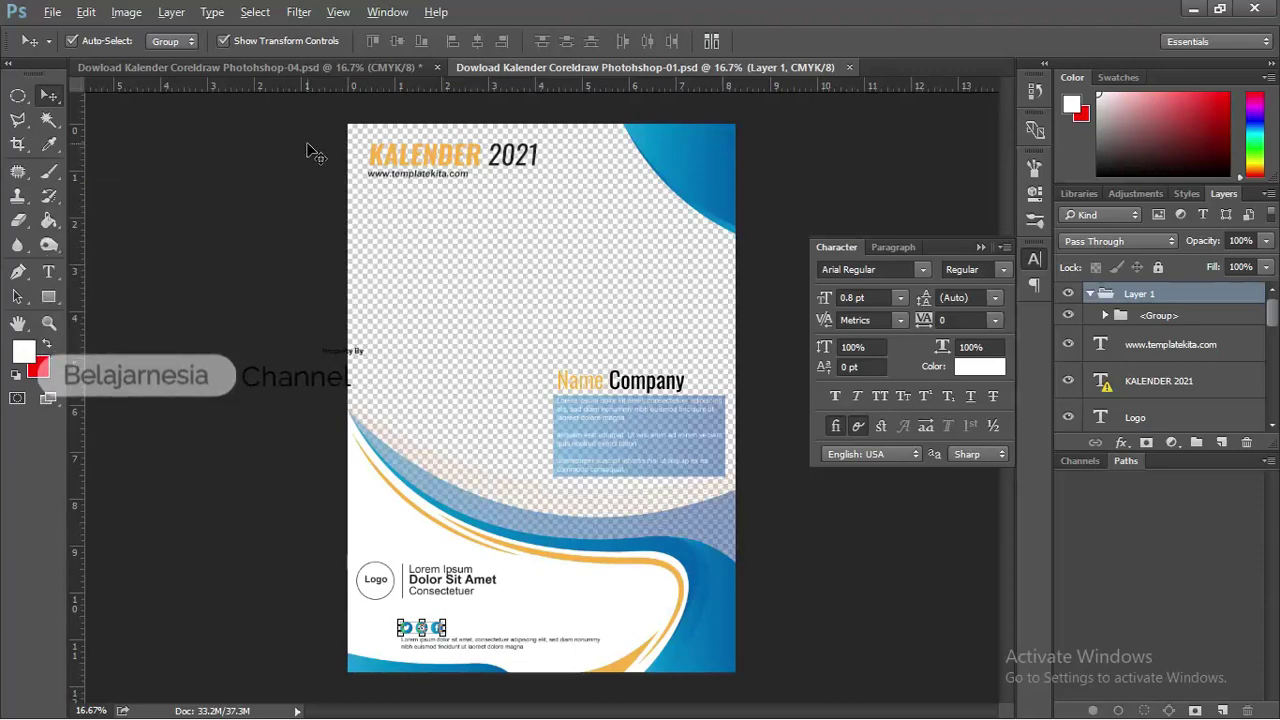
Drag the max-bender building photo from Explorer into the back-cover design
key(alt+Tab)
key(alt+Tab)
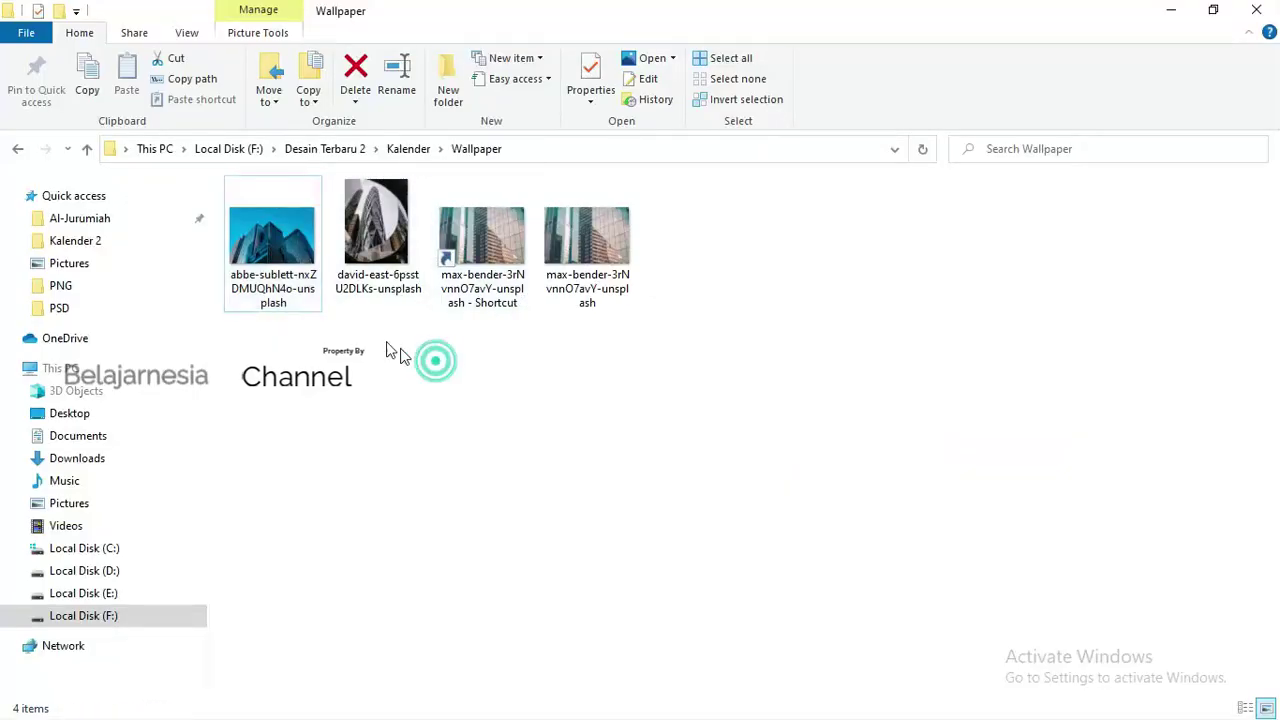
click(578, 252)
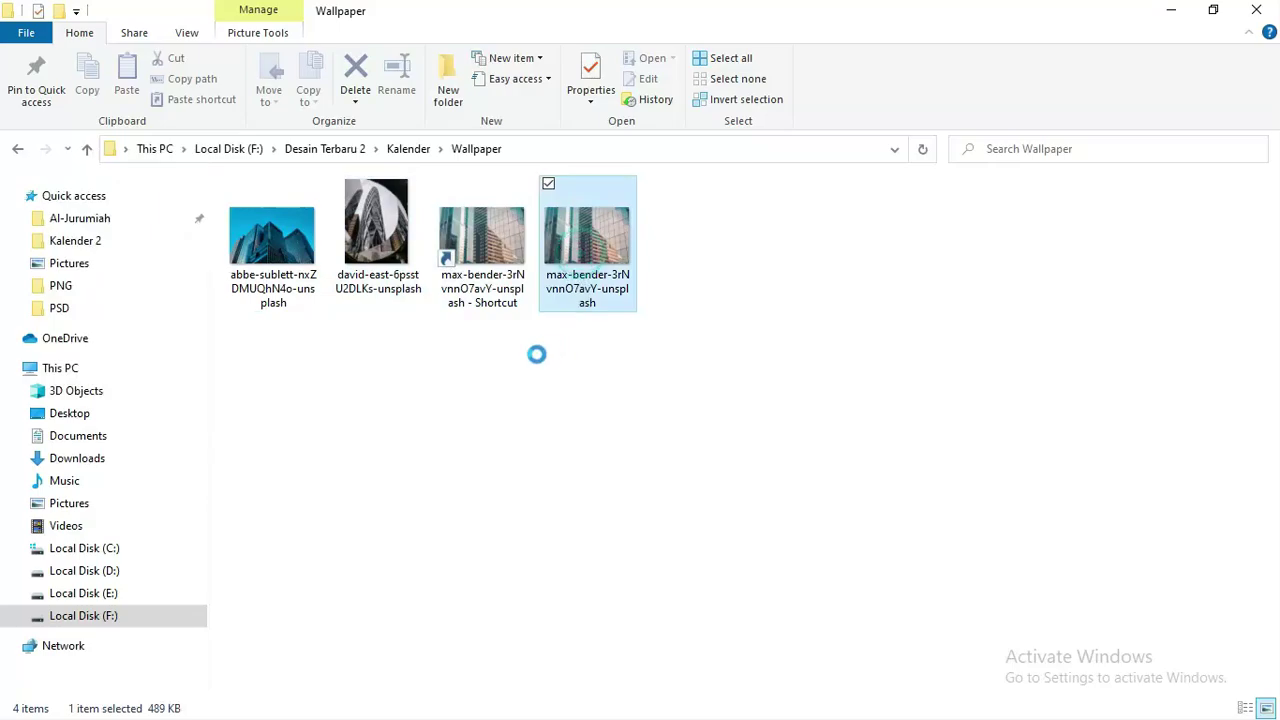
key(alt+Tab)
drag(537, 354, 540, 297)
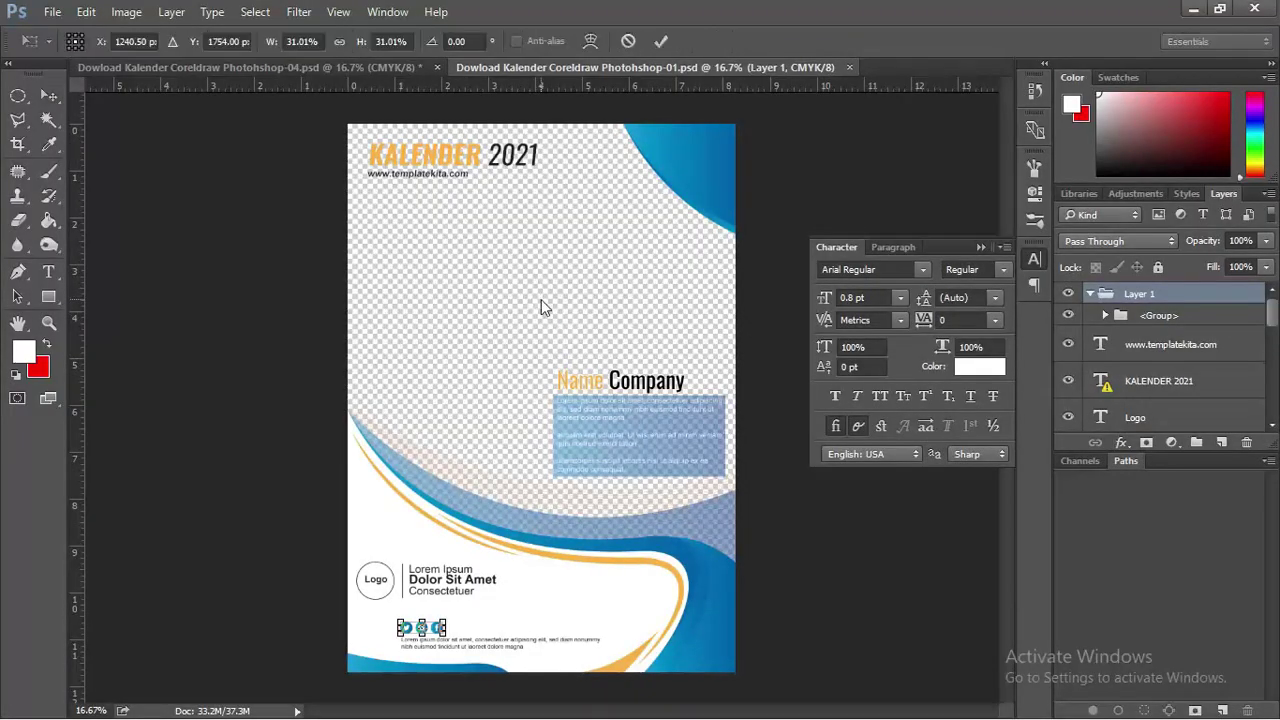
Send the building photo behind the design layers and enlarge it to cover the page top
key(Return)
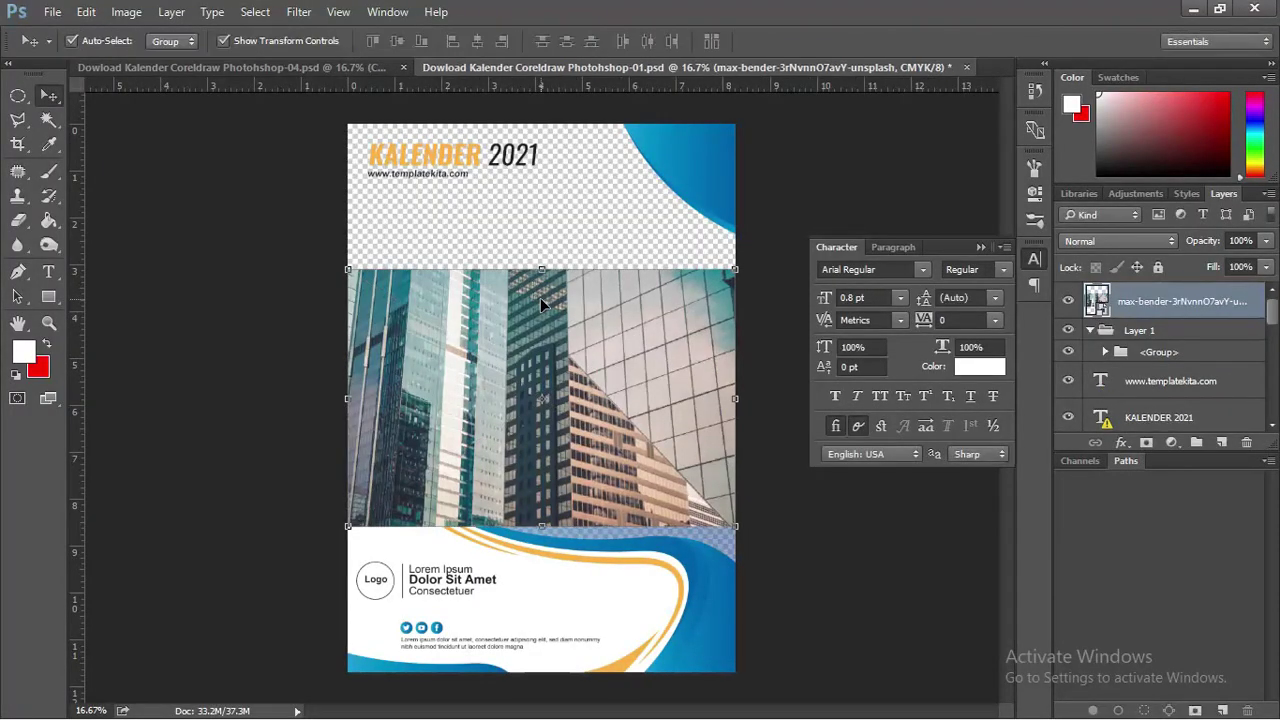
key(ctrl)
key(ctrl+shift+bracketleft)
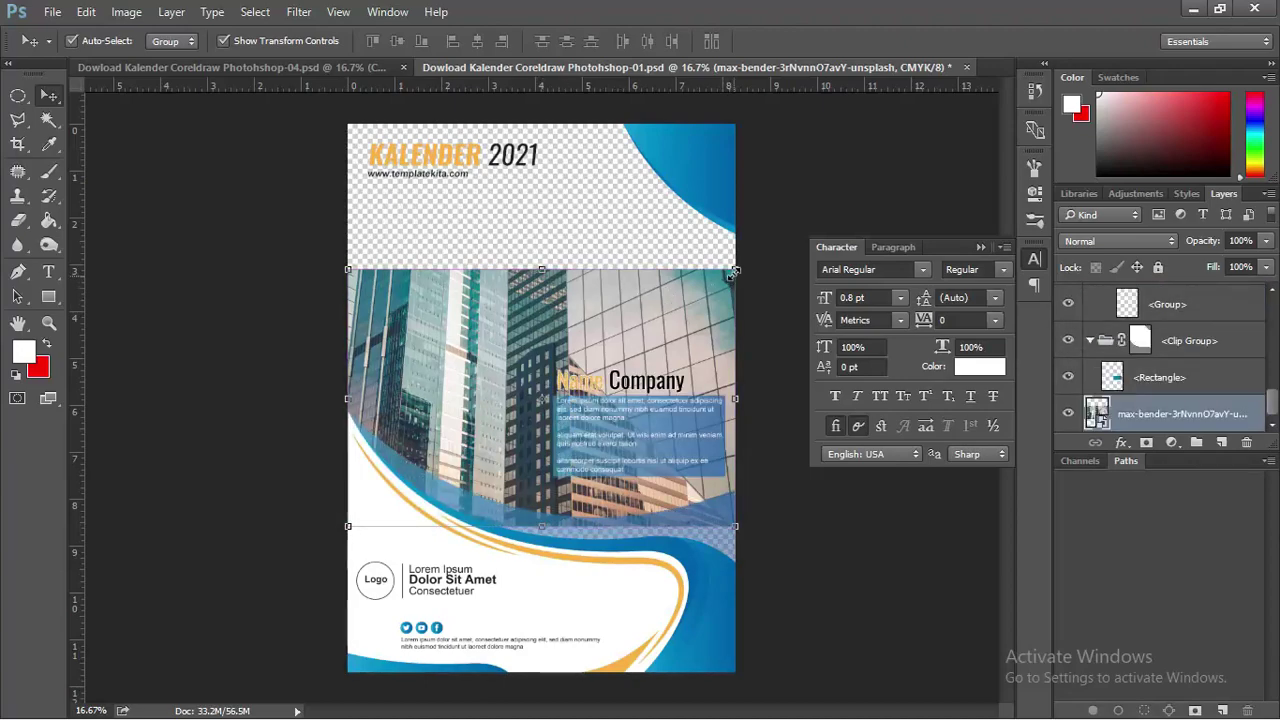
drag(733, 272, 892, 165)
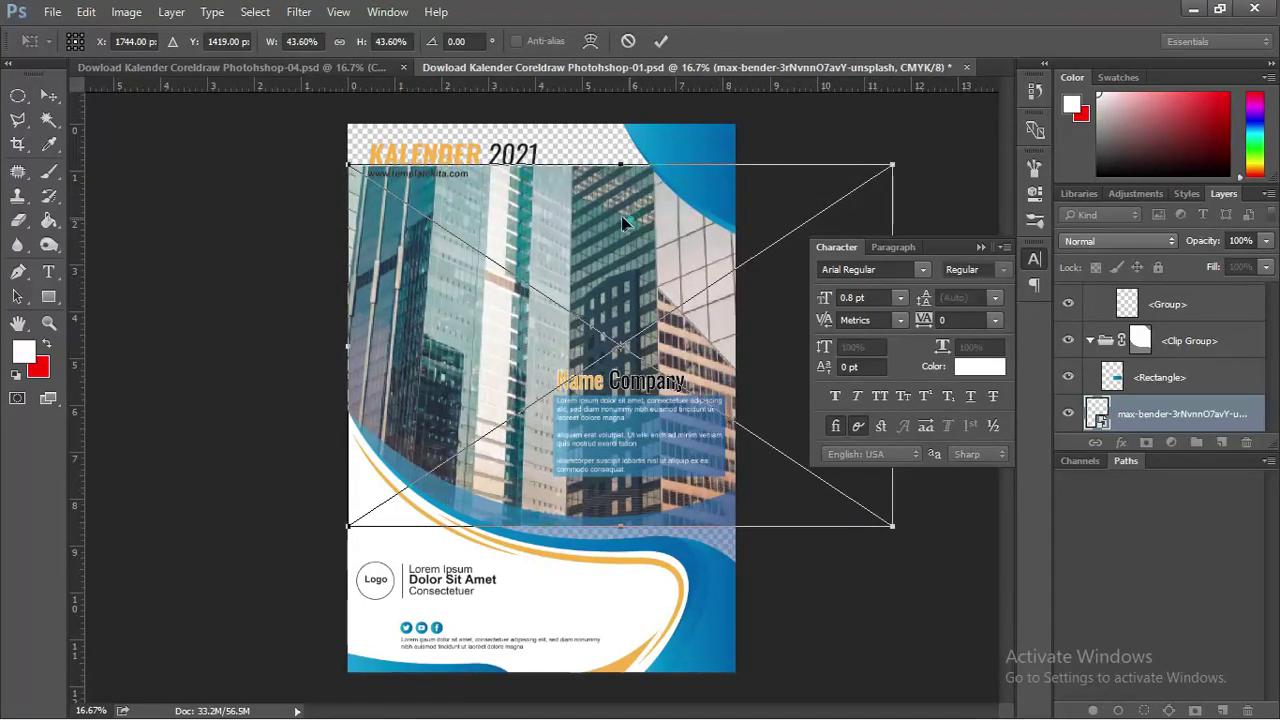
drag(622, 222, 605, 180)
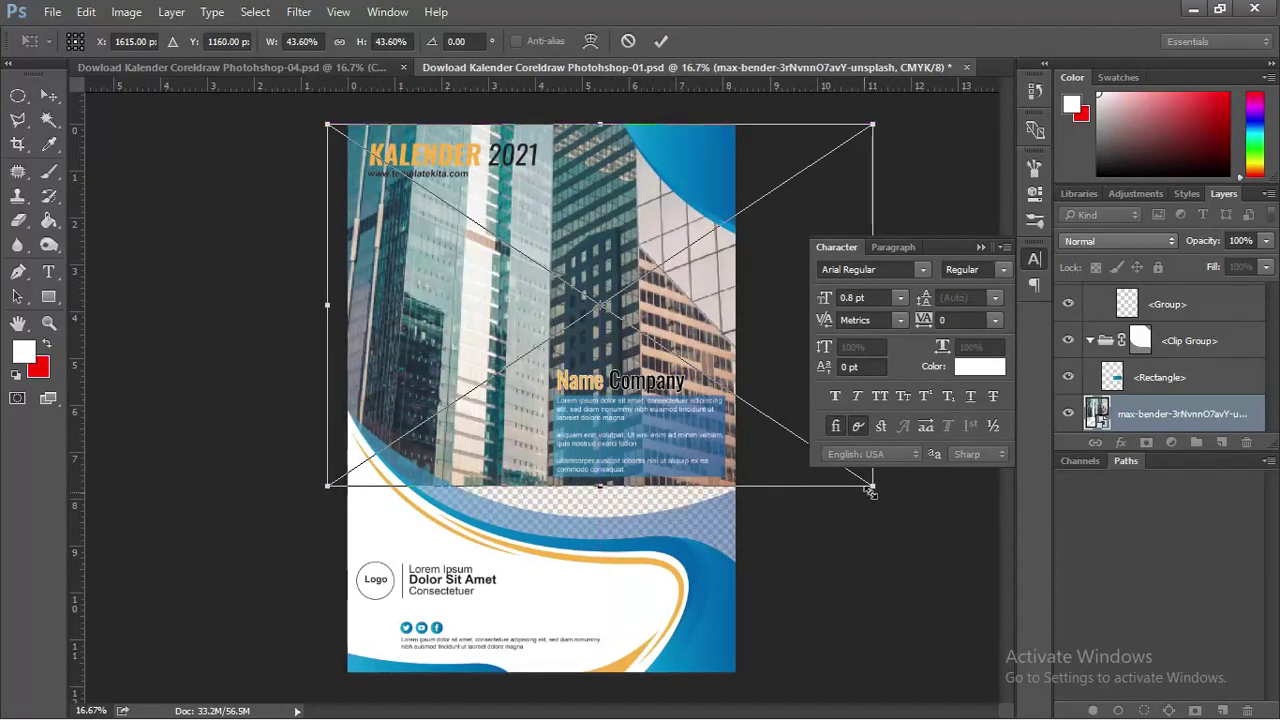
drag(870, 489, 972, 552)
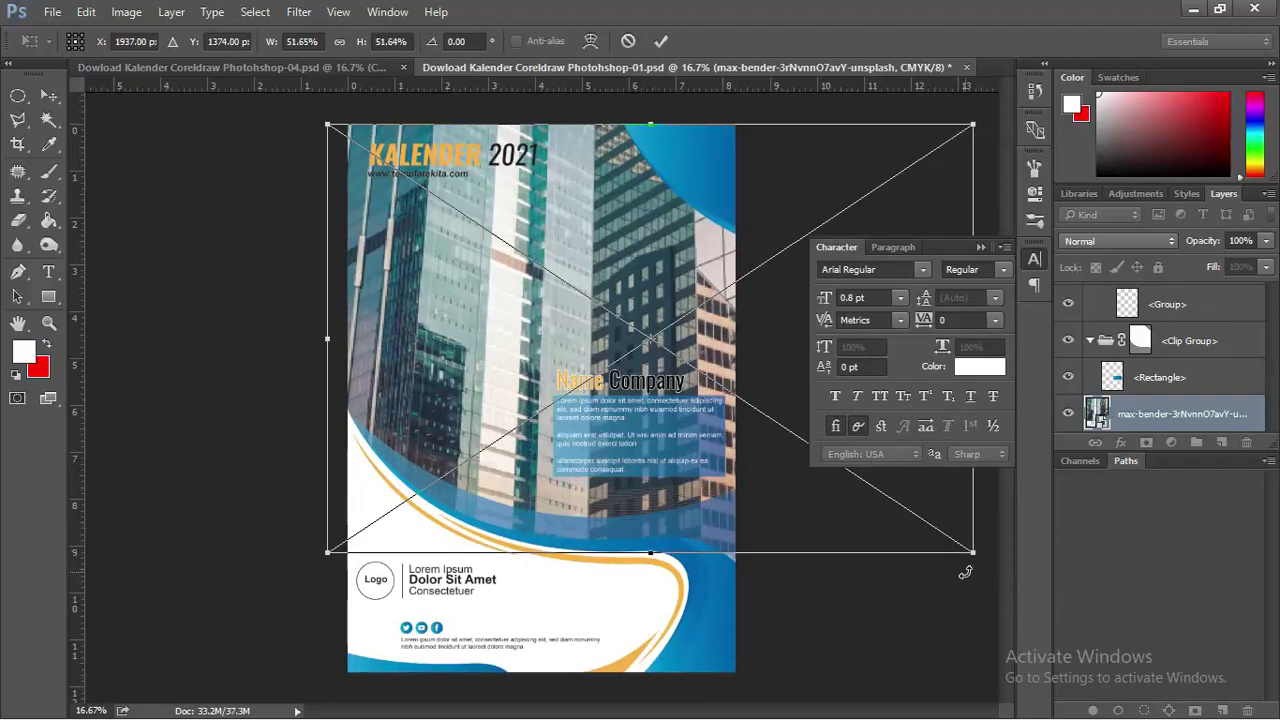
drag(972, 555, 995, 575)
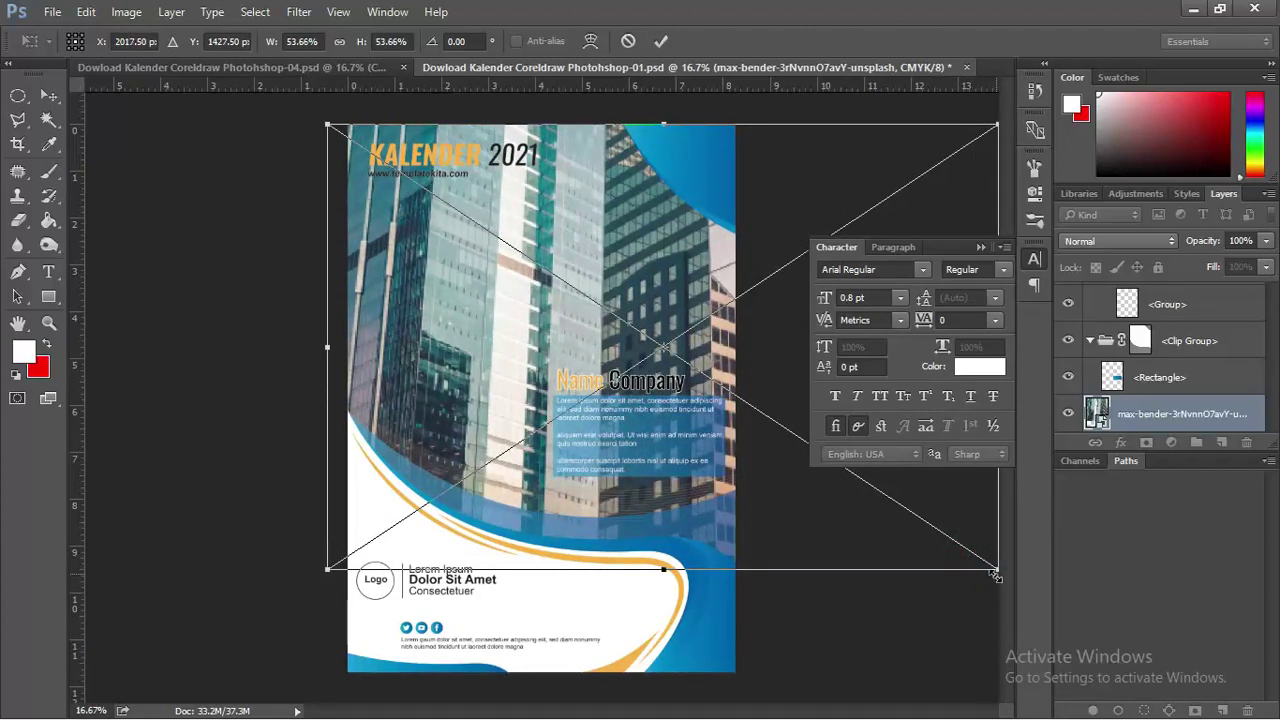
key(Return)
click(909, 604)
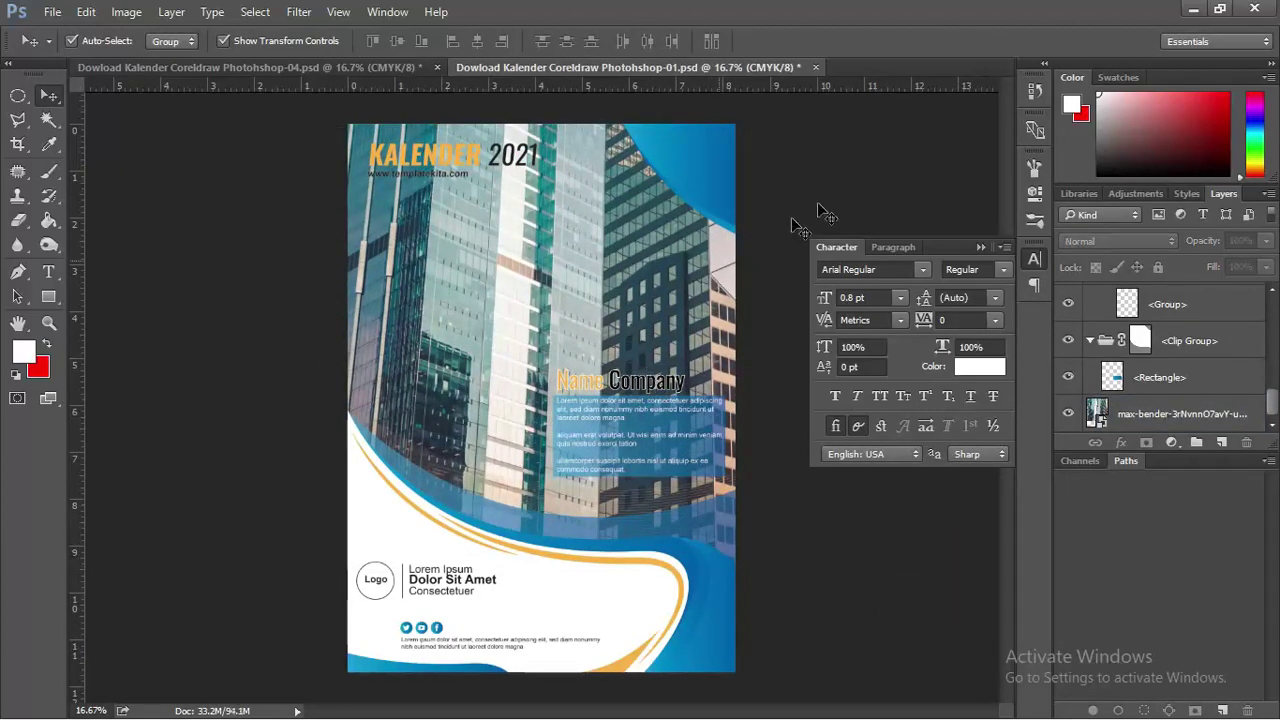
Collapse the Character panel, close both documents without saving, and quit Photoshop
click(981, 247)
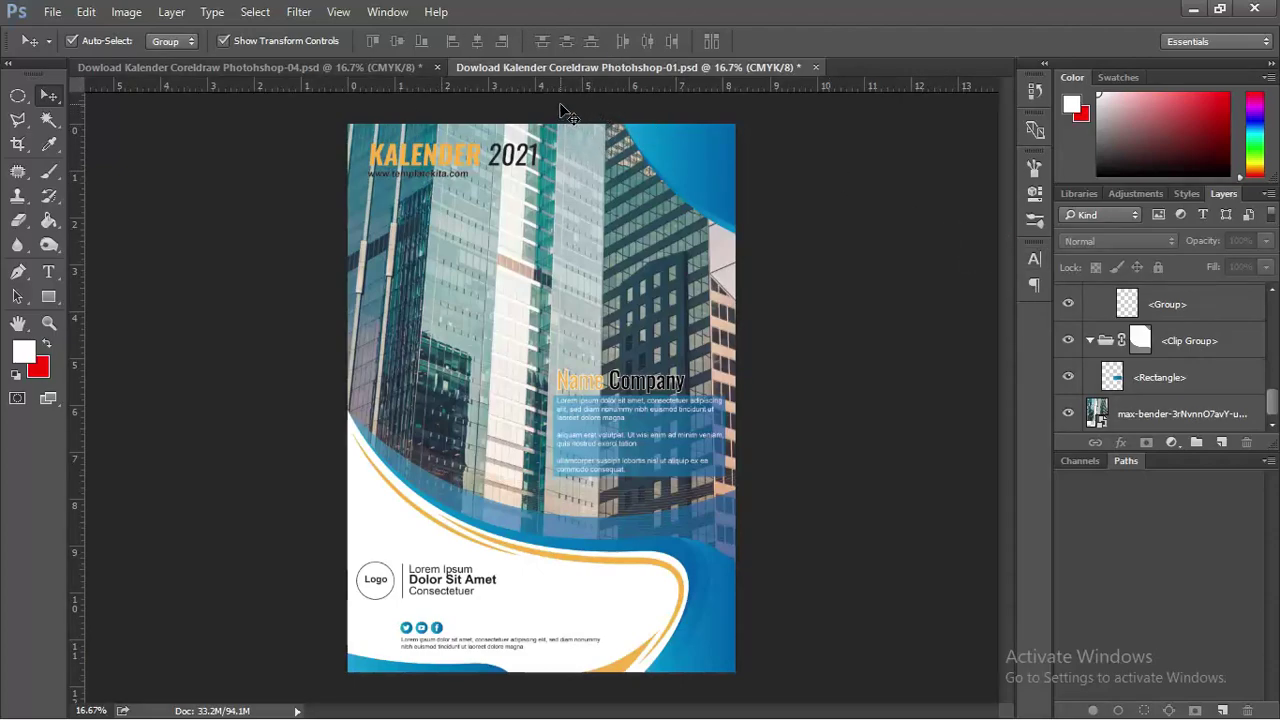
click(815, 68)
click(426, 262)
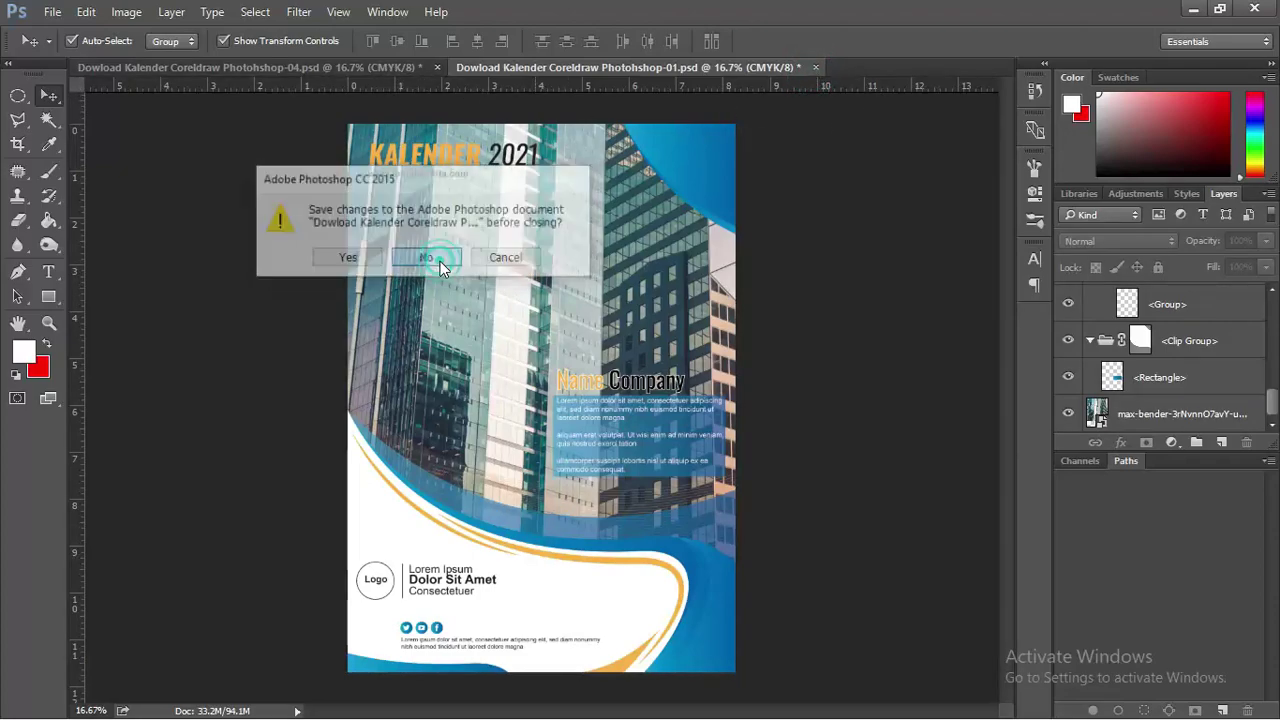
click(437, 67)
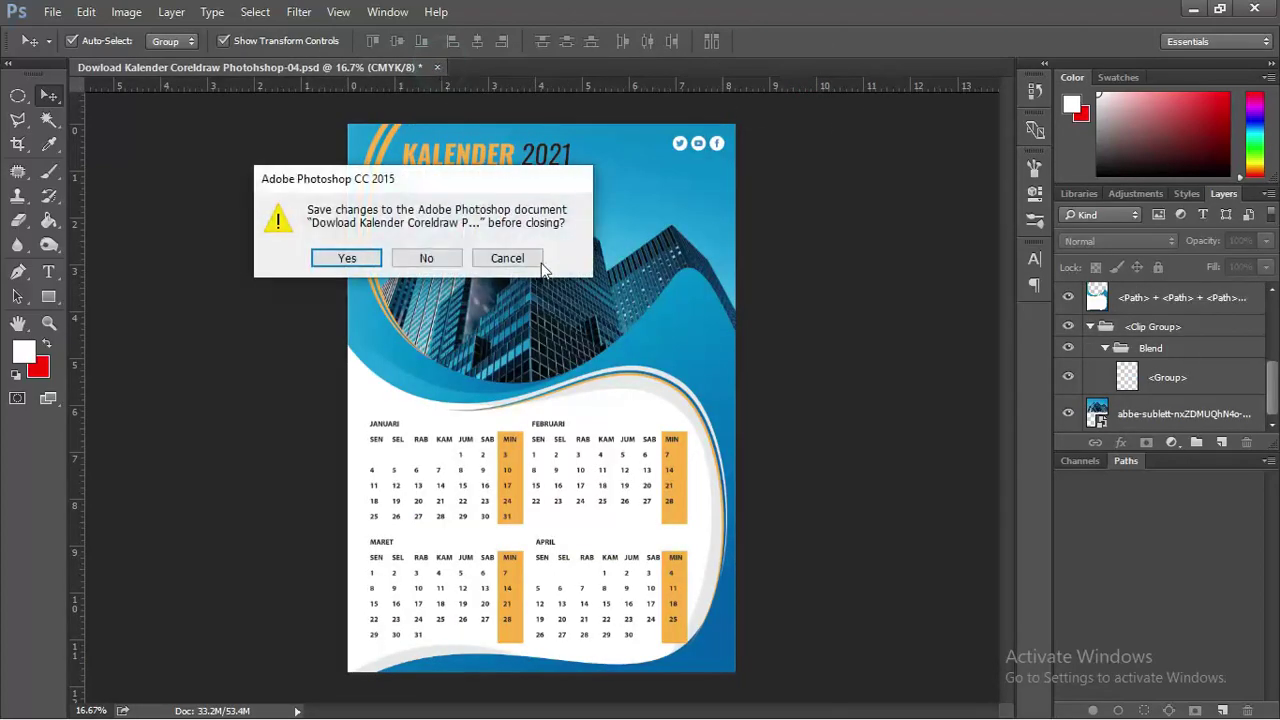
click(428, 262)
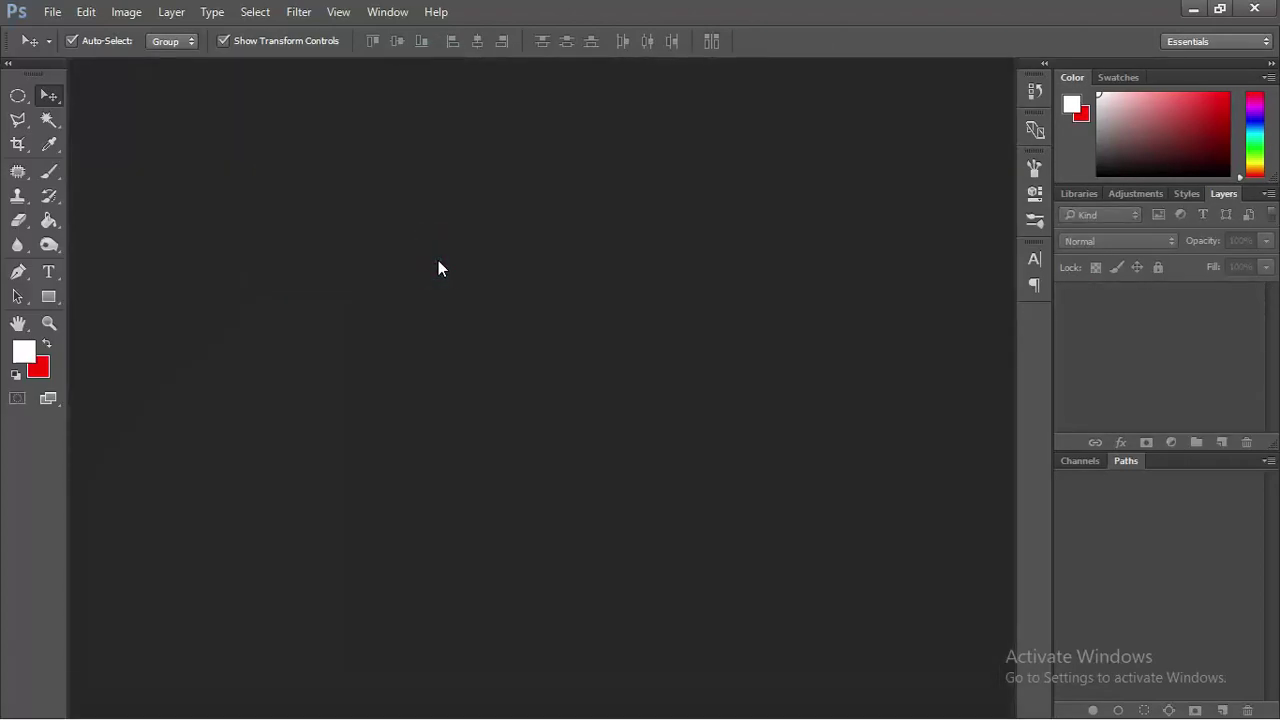
click(1255, 9)
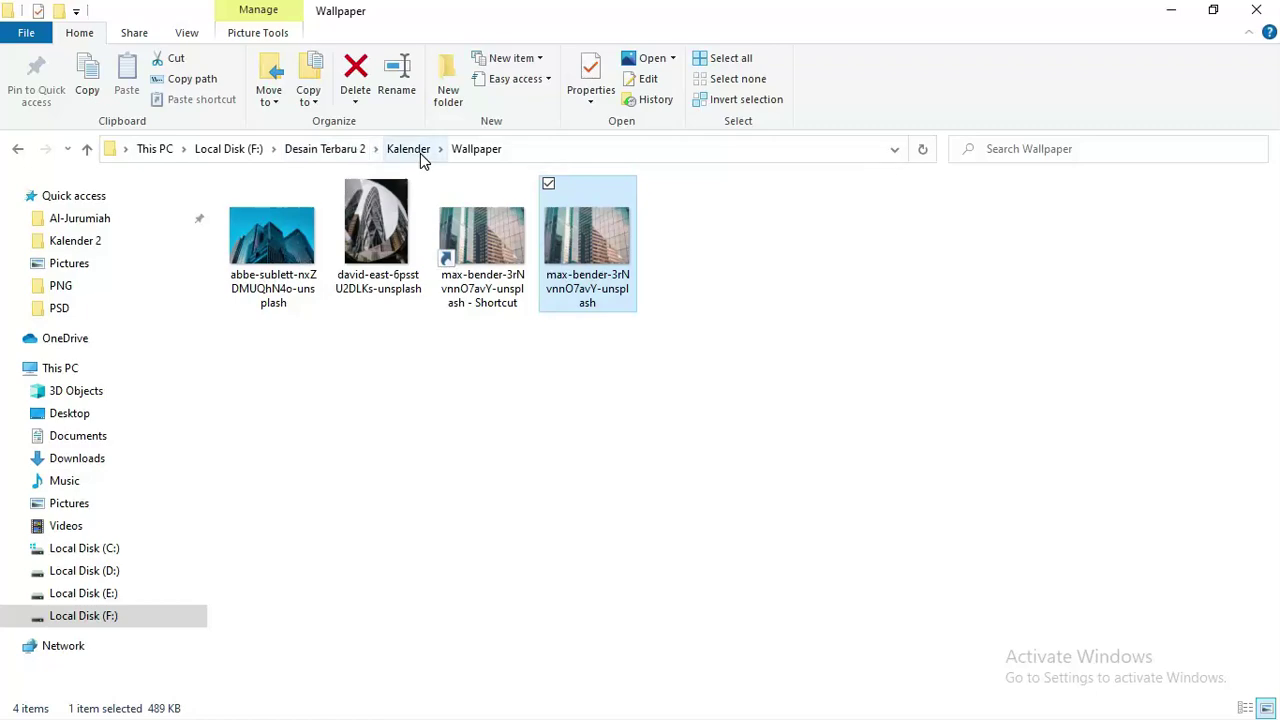
Open Desain Kalender 2 CDR from the Kalender 2 > CDR folder in CorelDRAW X7
click(408, 149)
click(312, 229)
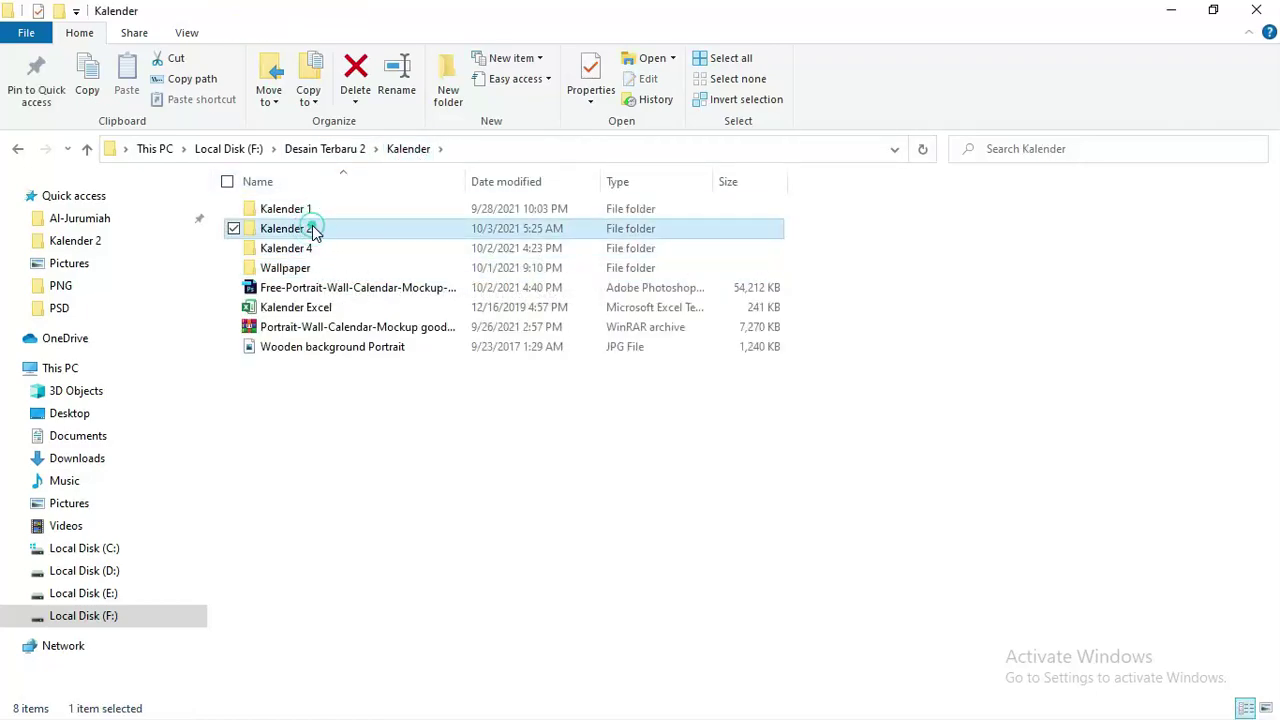
double_click(312, 229)
scroll(1263, 357, down, 2)
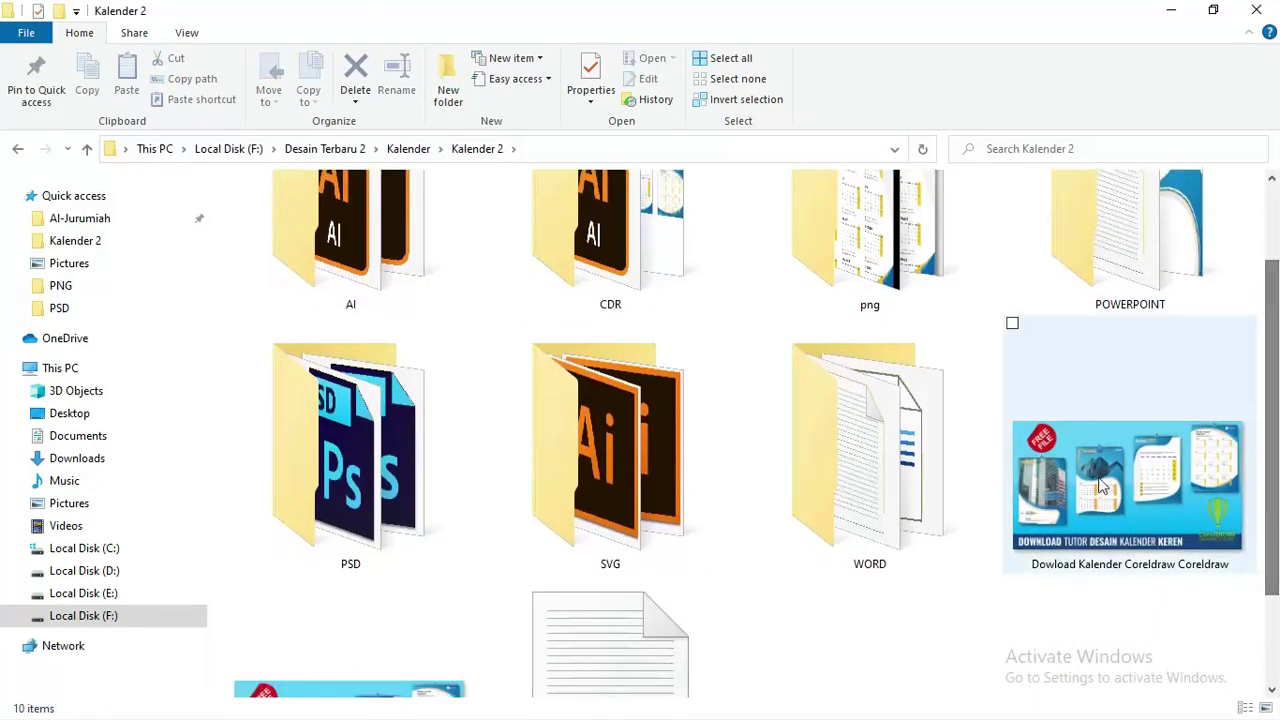
scroll(3, 349, up, 1)
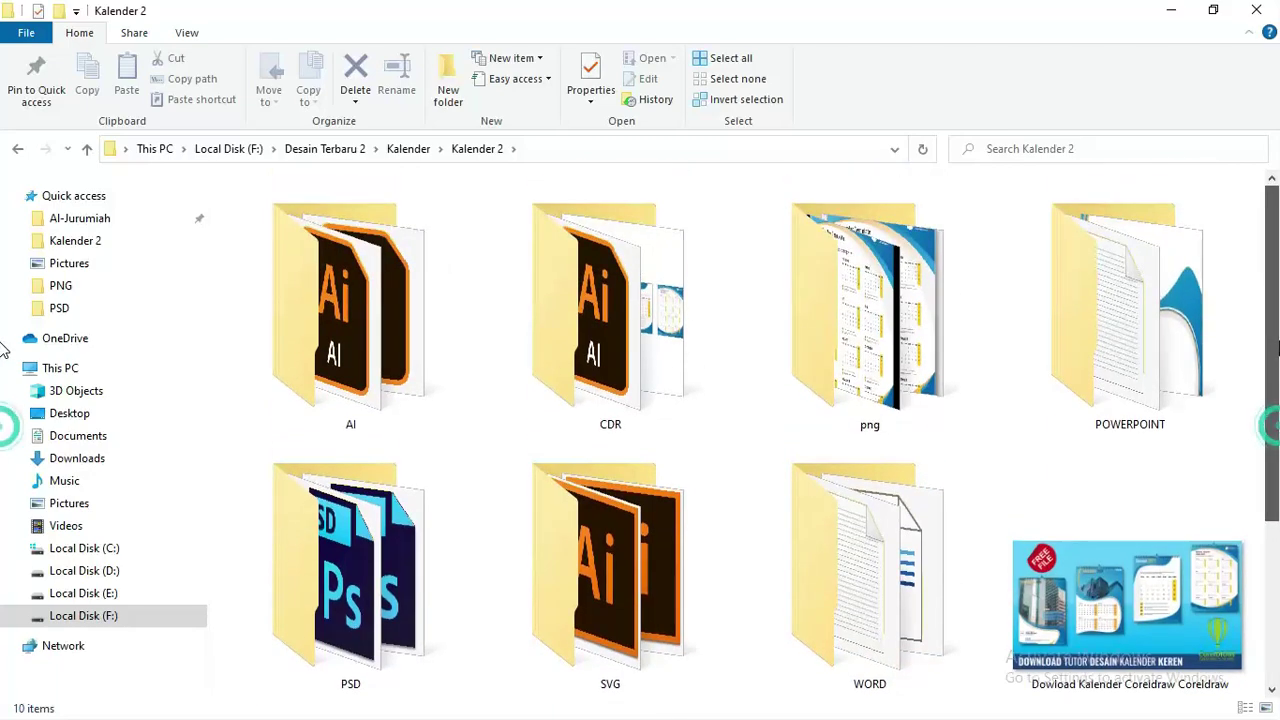
double_click(600, 300)
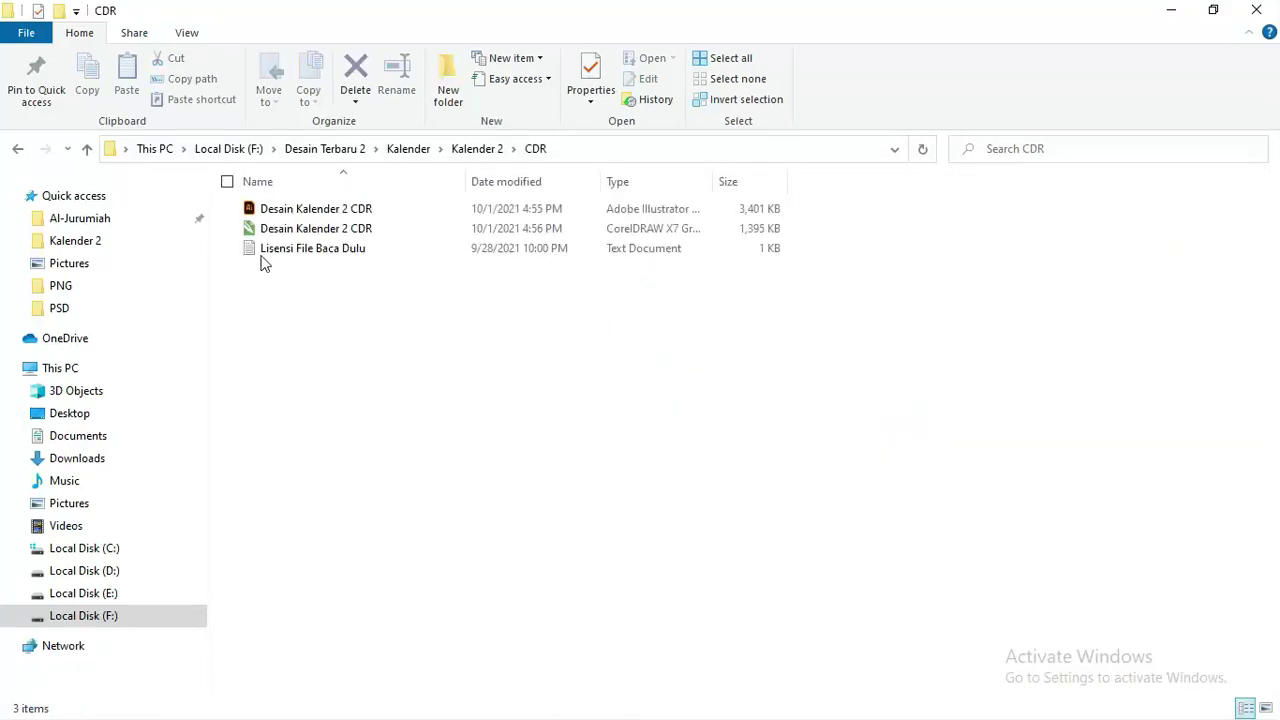
click(323, 236)
right_click(322, 234)
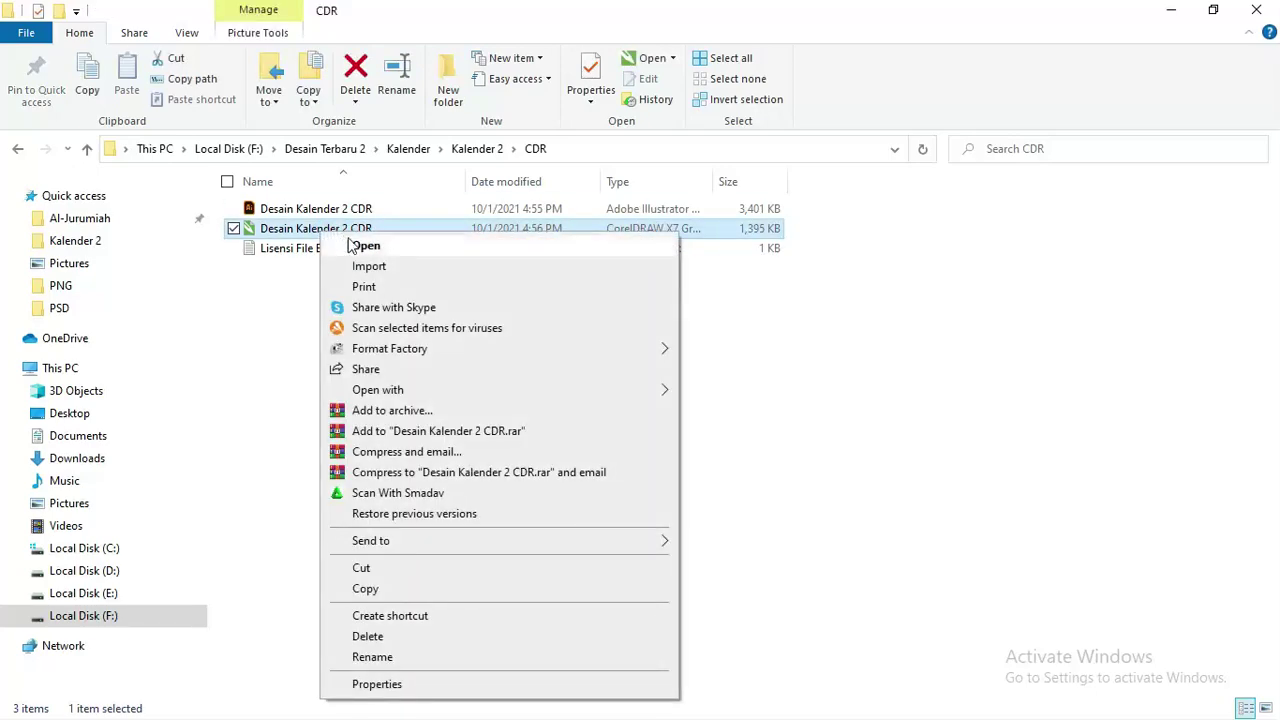
click(418, 248)
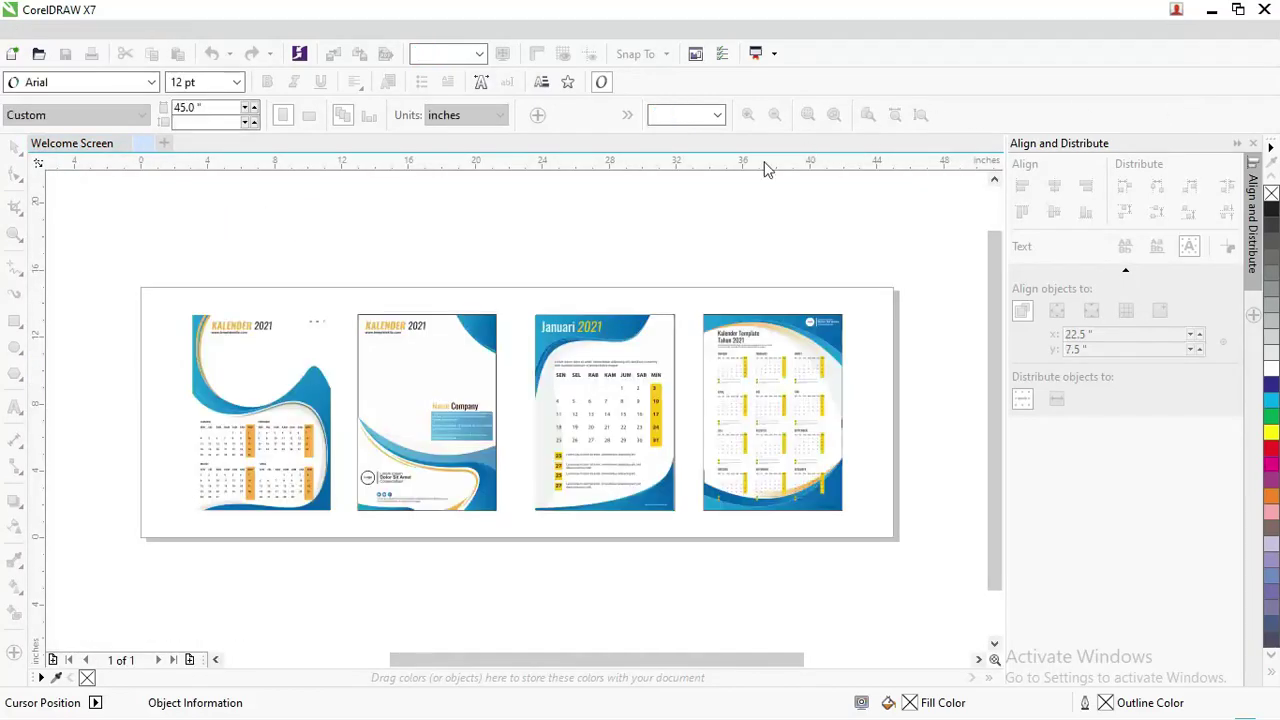
Zoom in on the calendar pages and close the Macro Manager docker
drag(203, 245, 810, 455)
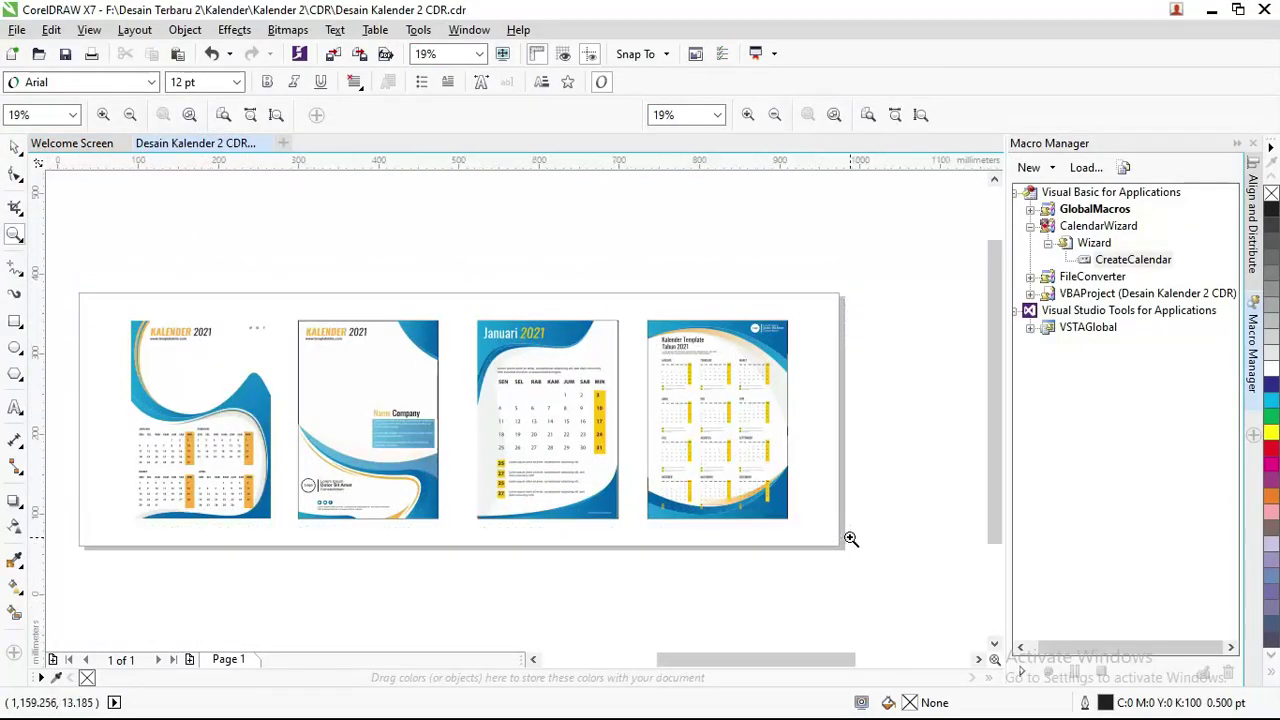
drag(70, 253, 849, 534)
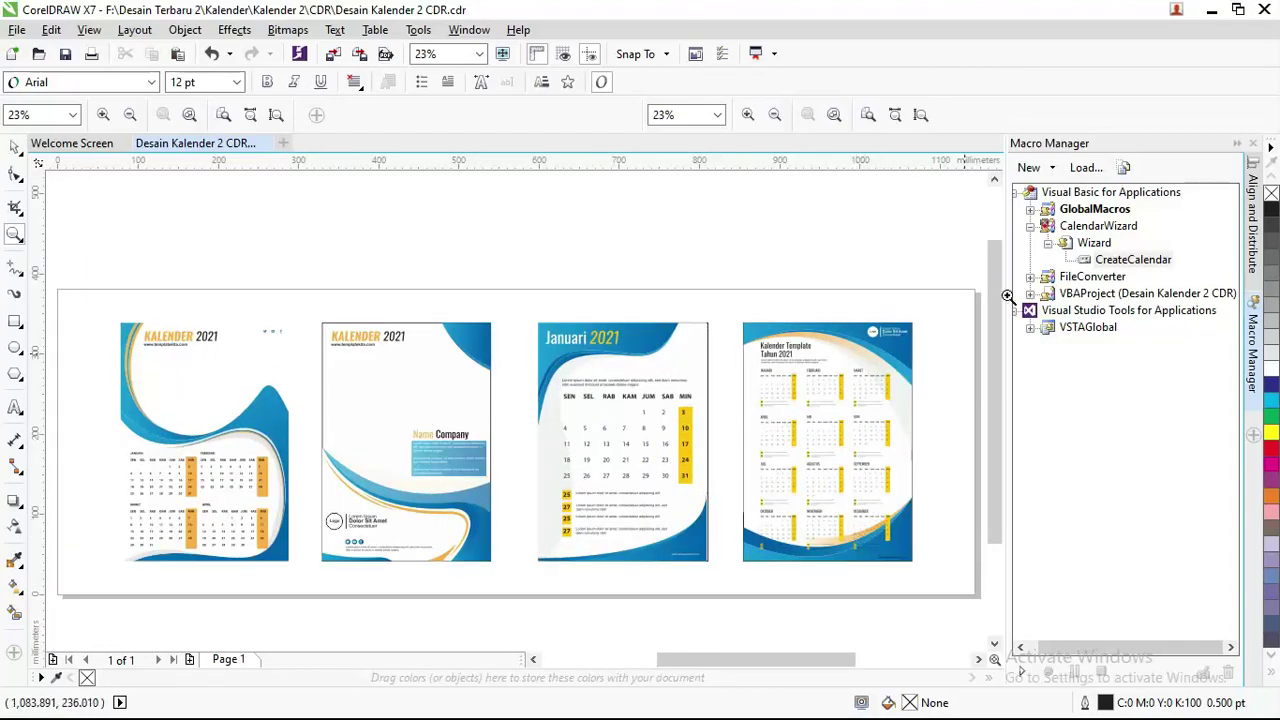
click(1237, 145)
click(16, 149)
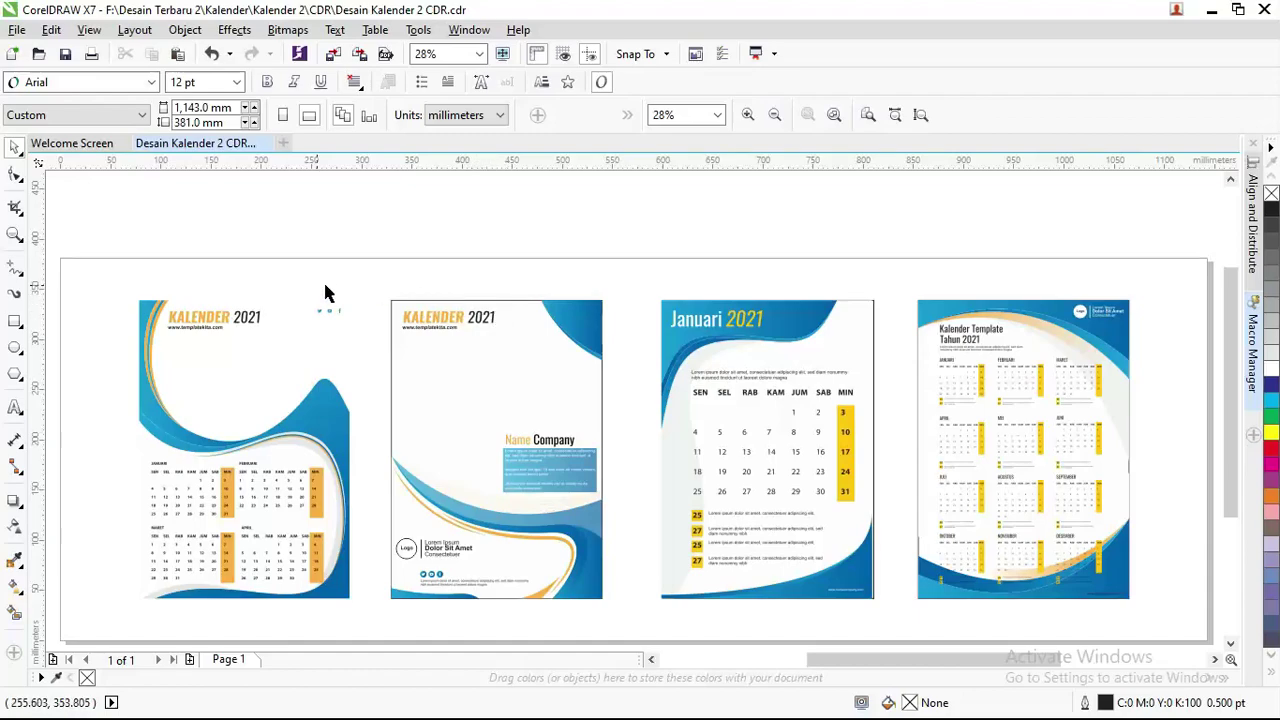
Select the four-calendar group and apply Ungroup Objects
drag(1225, 353, 1222, 381)
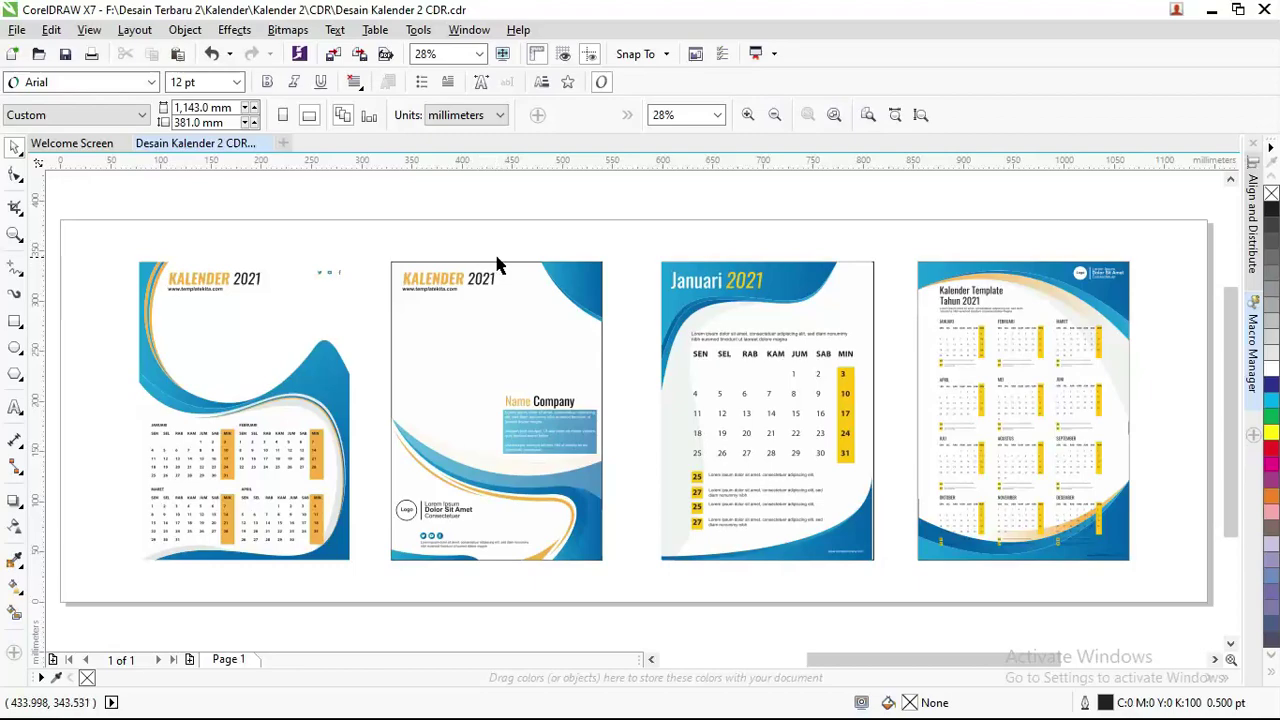
scroll(326, 277, down, 2)
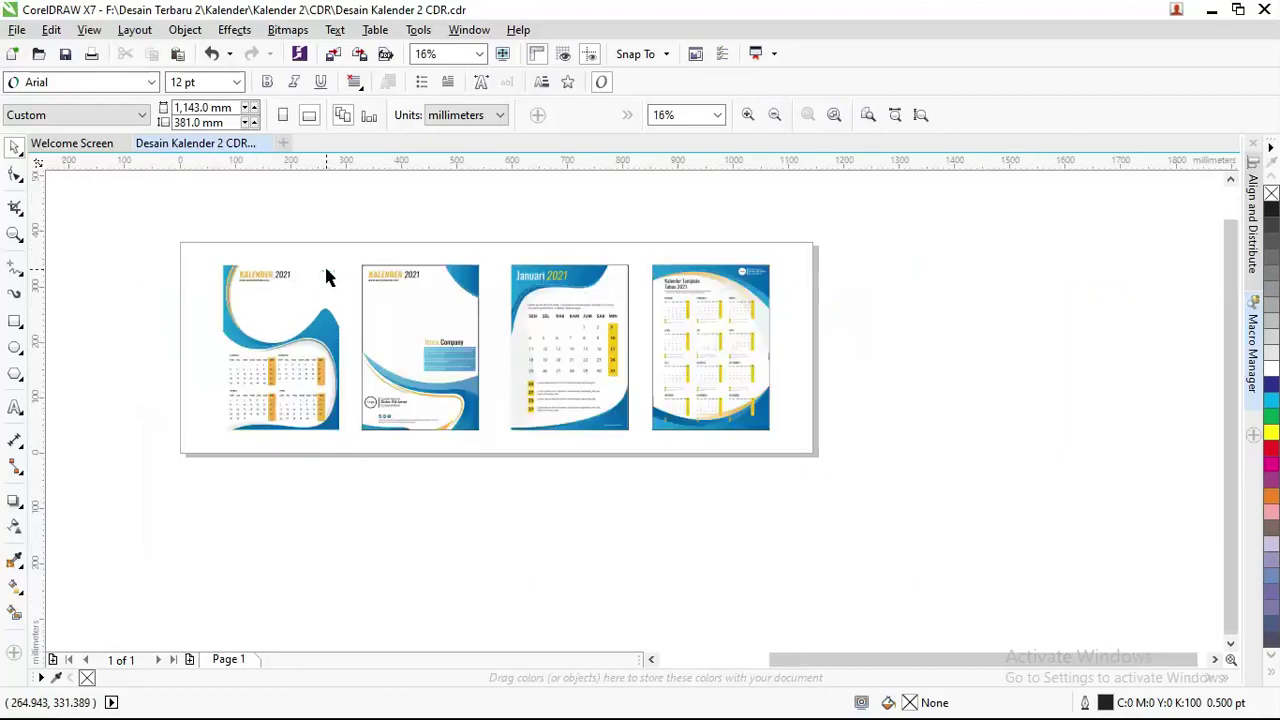
click(389, 295)
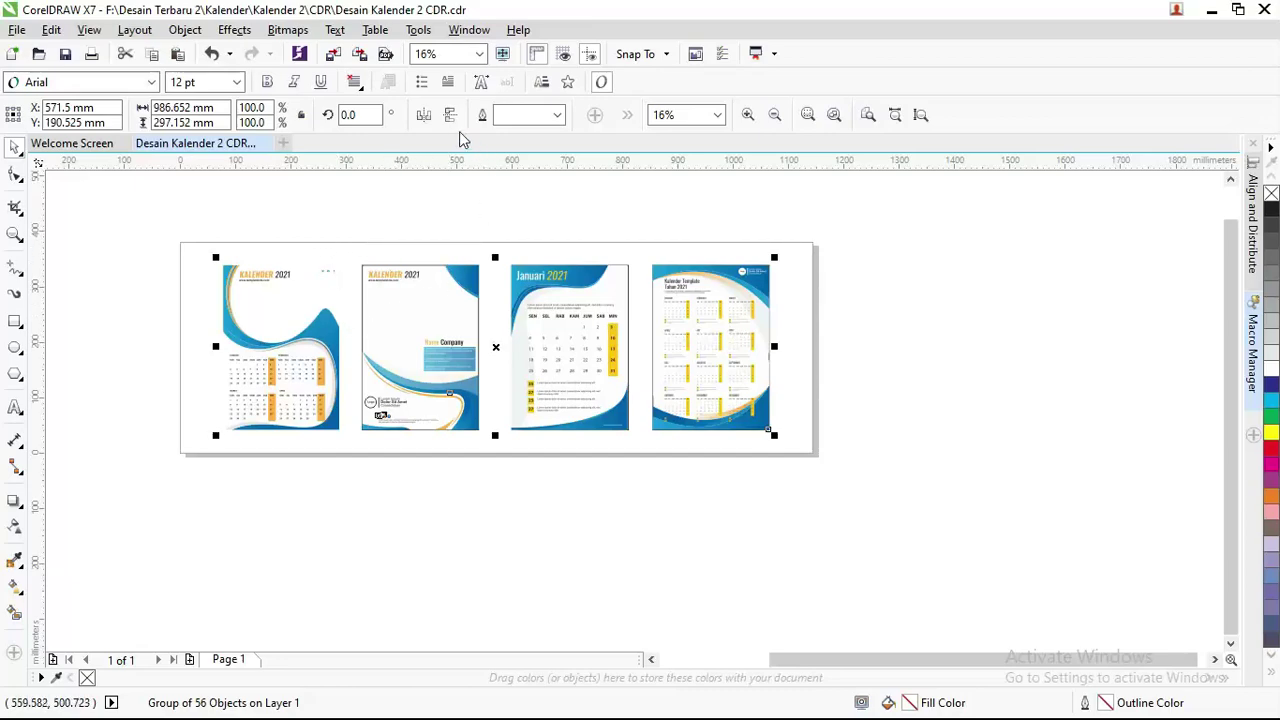
scroll(348, 299, up, 1)
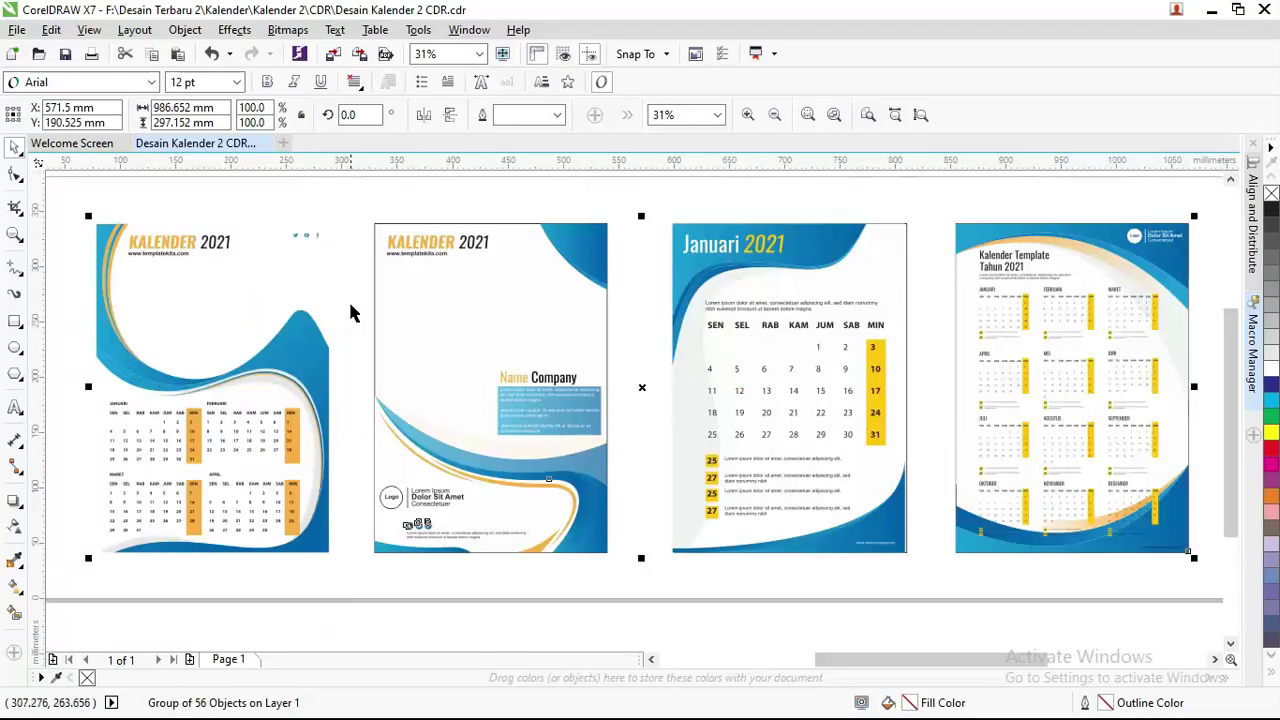
scroll(350, 291, down, 1)
right_click(385, 287)
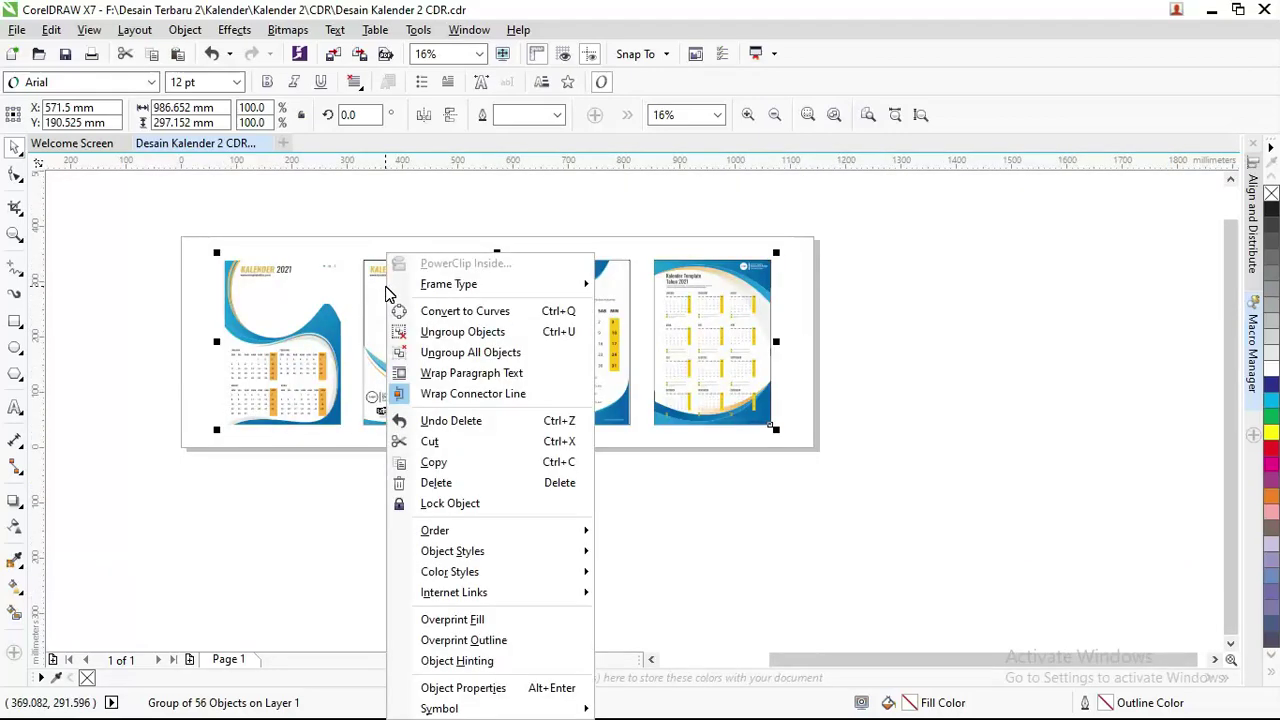
click(452, 325)
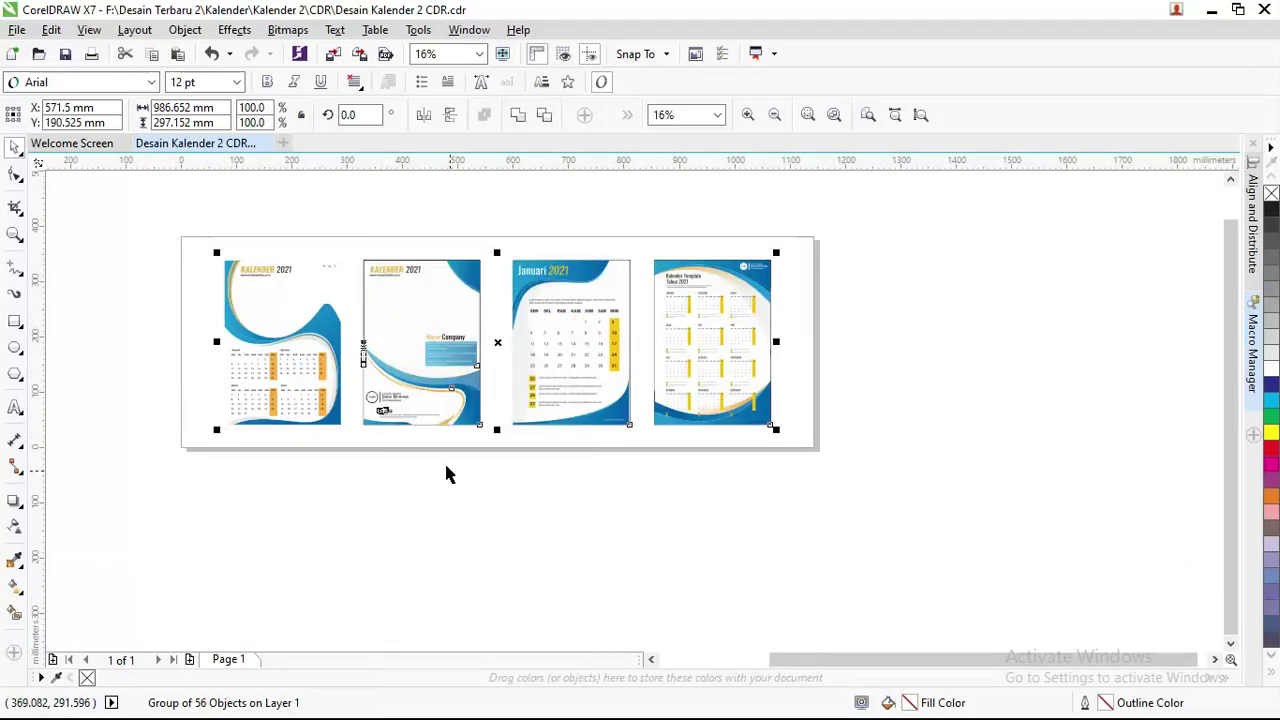
Ungroup the calendar group again, undoing an accidental rotation
click(520, 471)
click(280, 370)
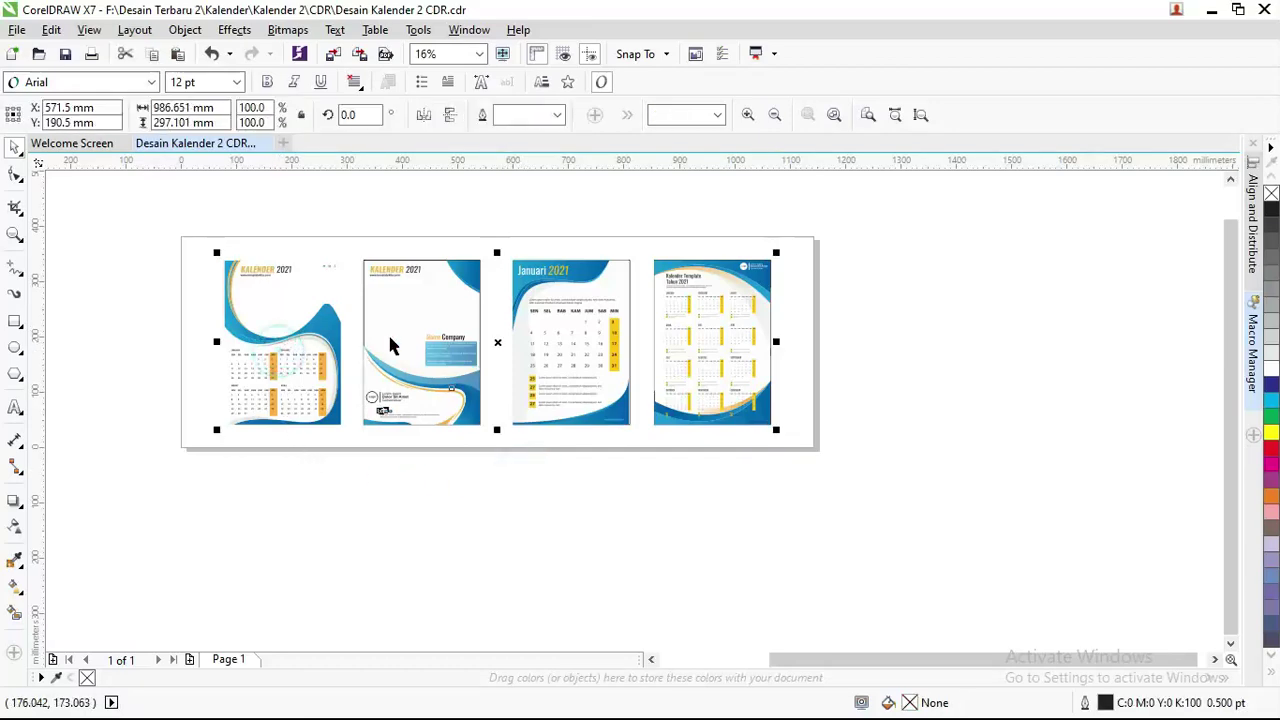
click(389, 343)
click(557, 331)
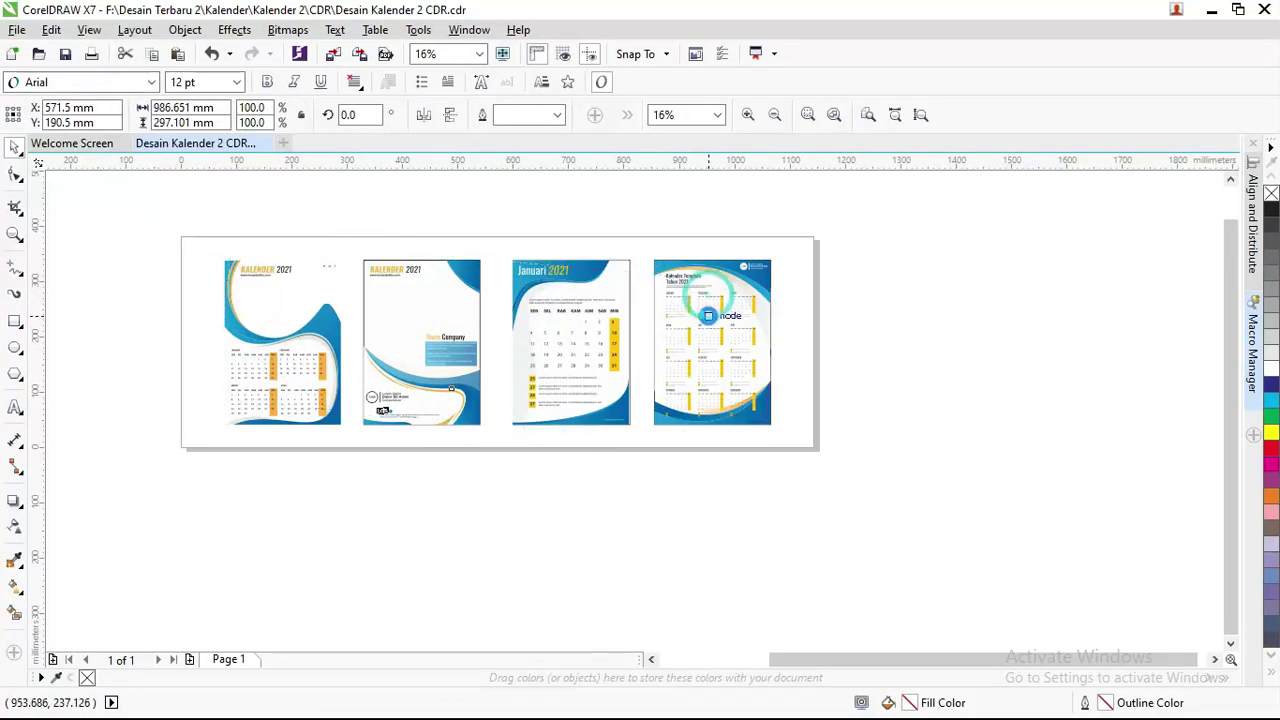
drag(707, 302, 707, 316)
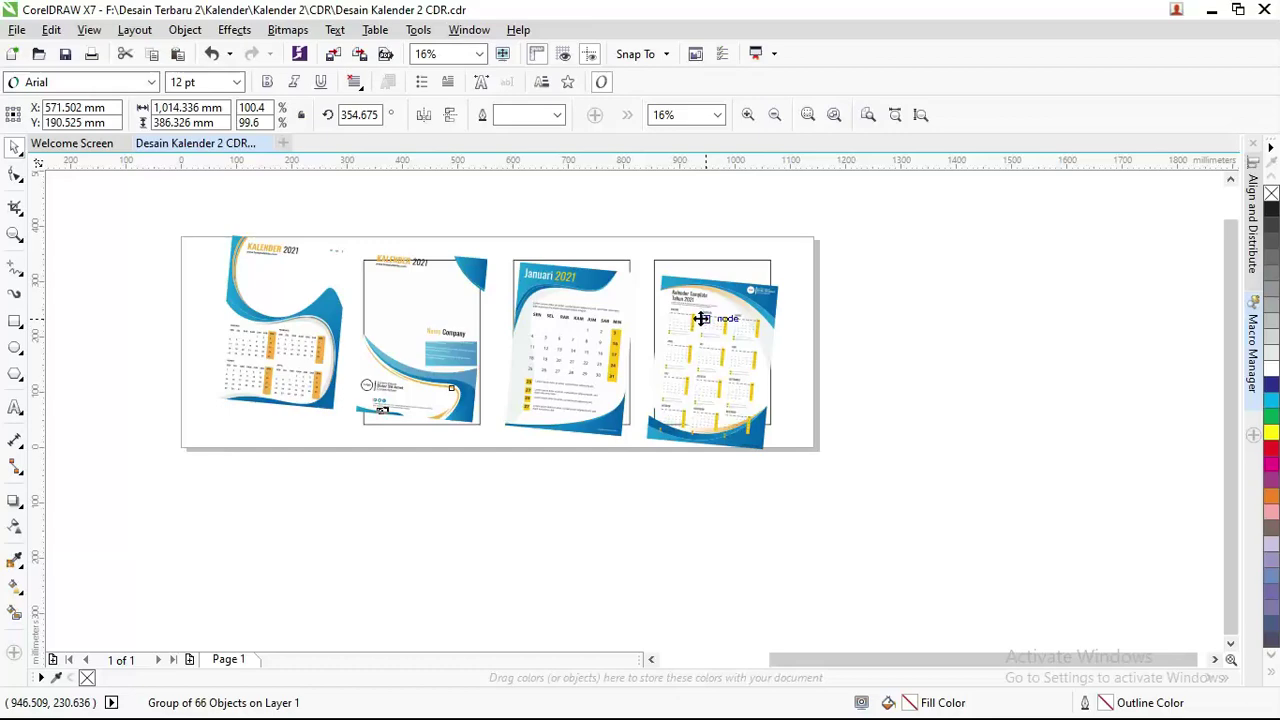
key(ctrl+z)
right_click(697, 314)
click(742, 335)
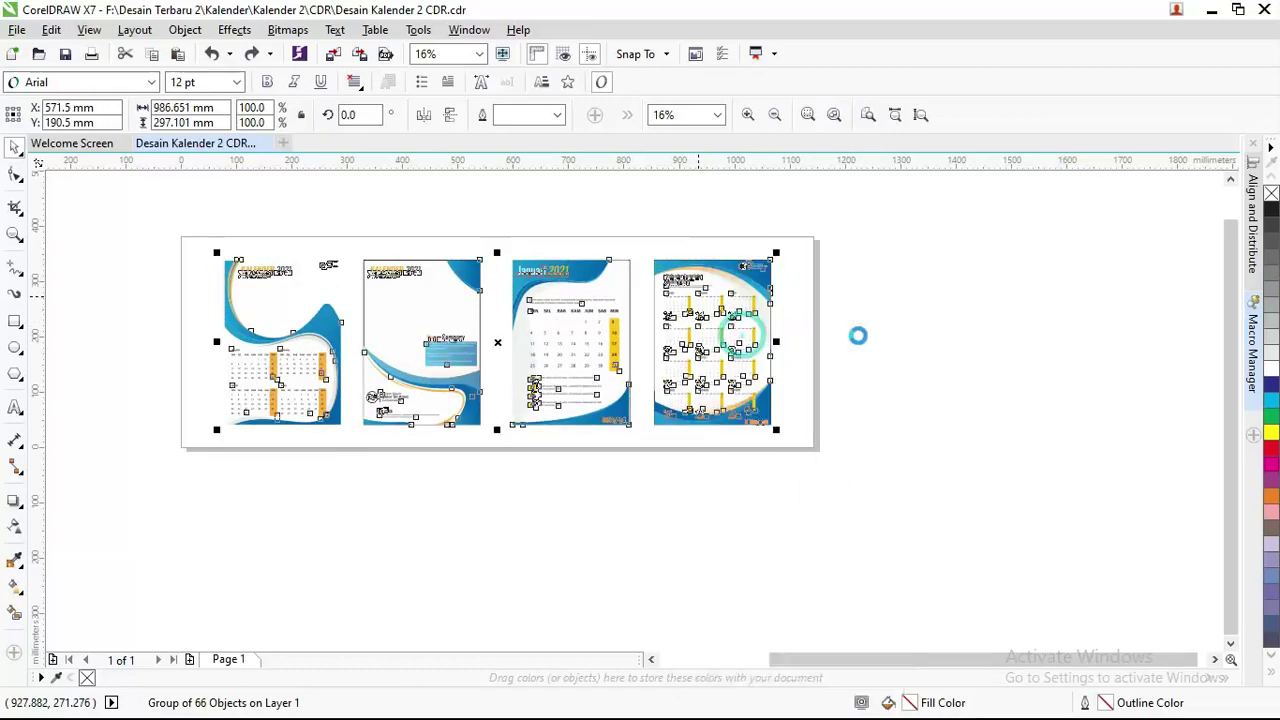
Move the first two calendars off the page to its right
click(423, 323)
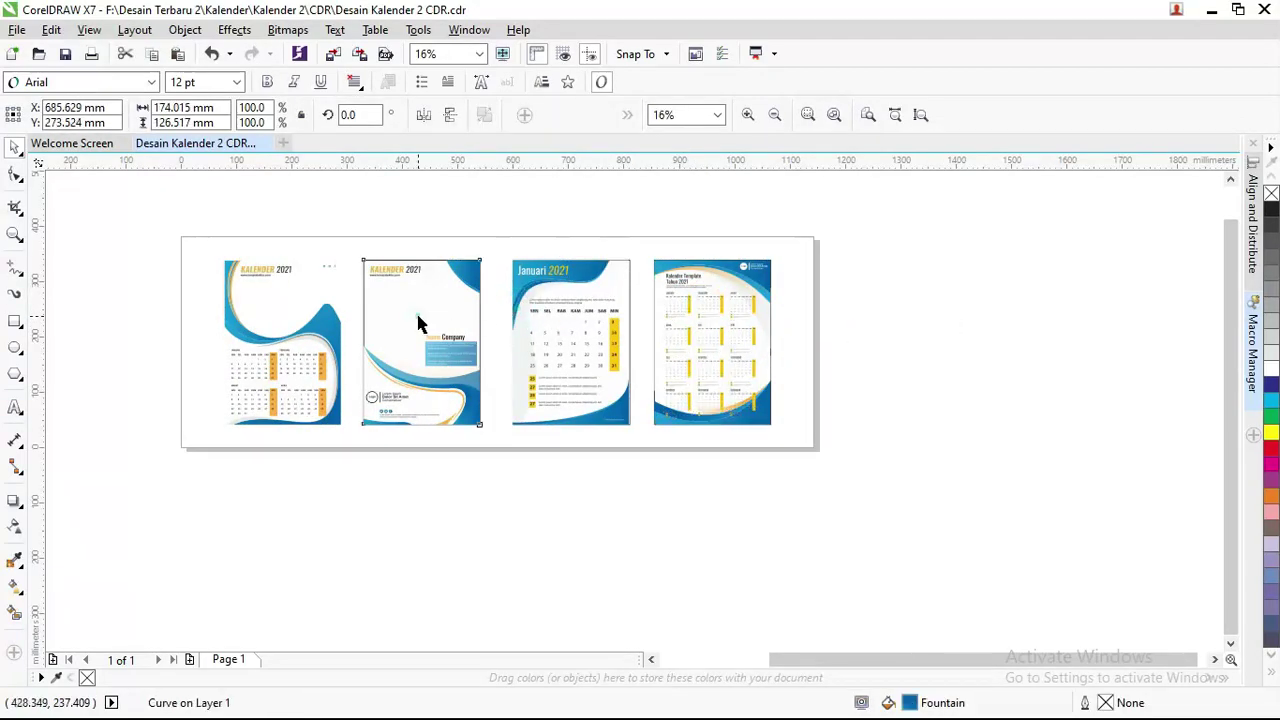
click(180, 240)
drag(178, 240, 346, 464)
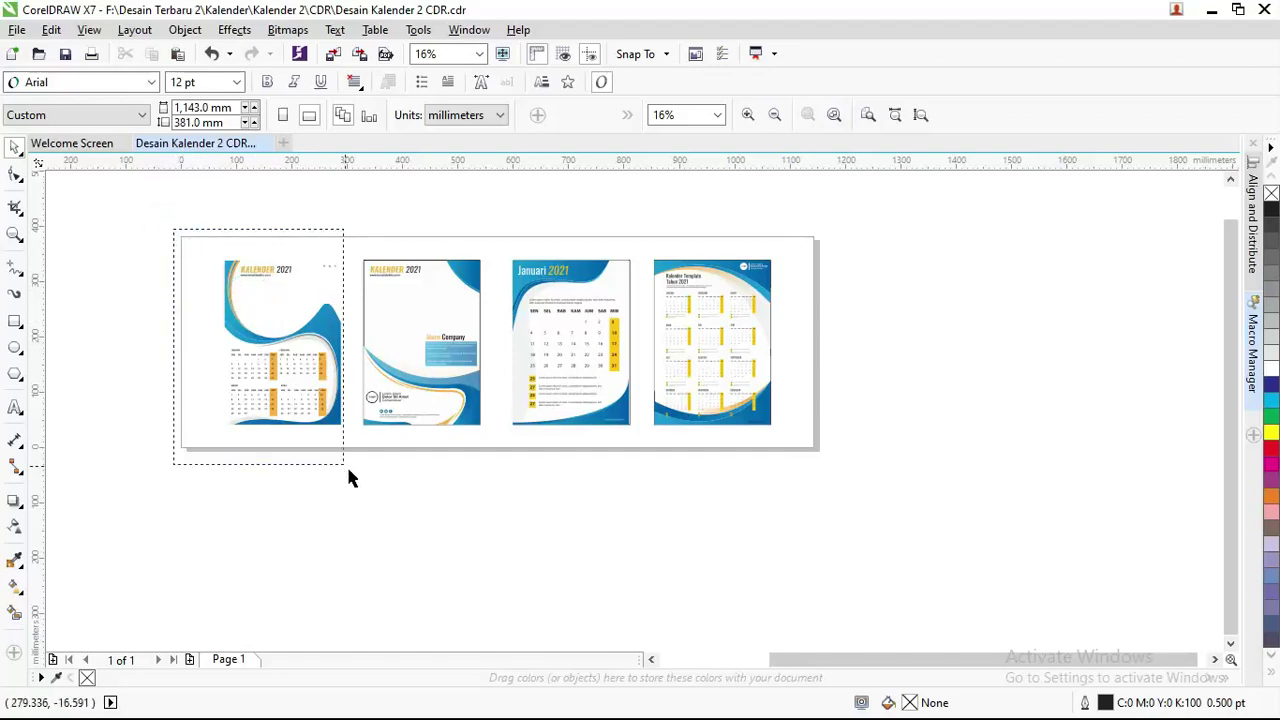
drag(340, 338, 1006, 333)
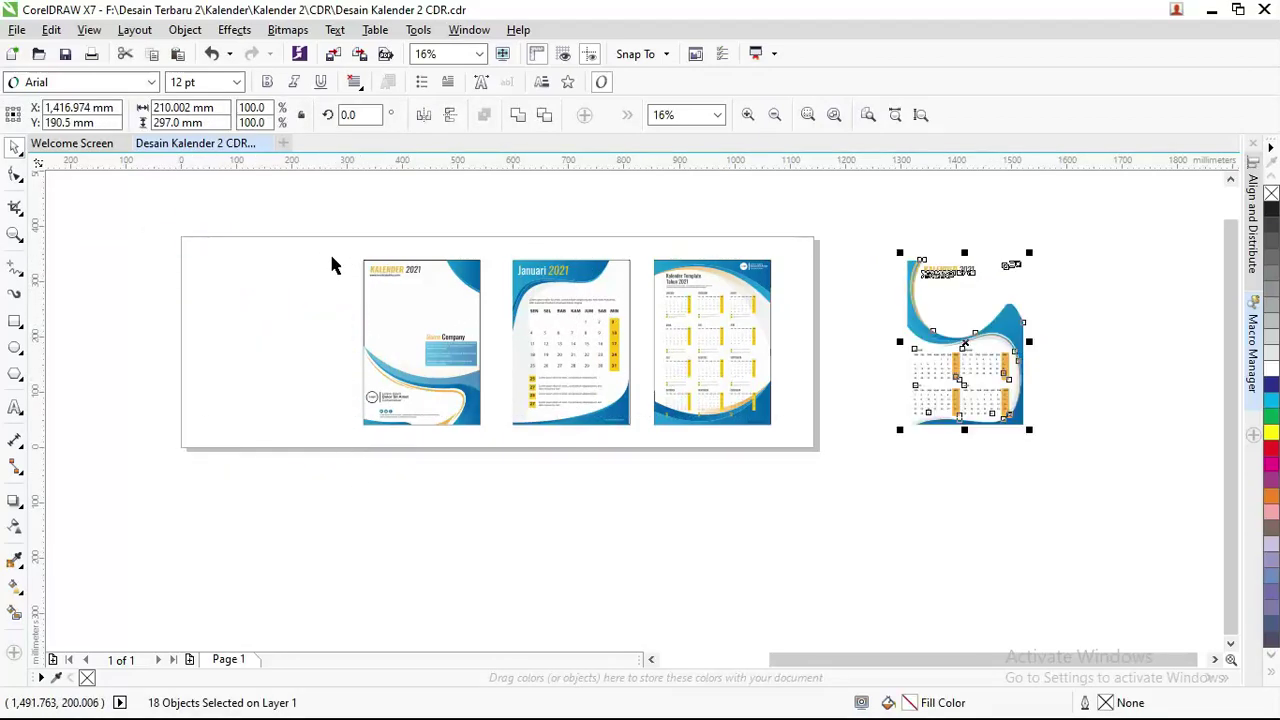
mouse_move(320, 226)
mouse_down()
mouse_move(453, 440)
mouse_move(492, 454)
mouse_up()
drag(450, 280, 1139, 286)
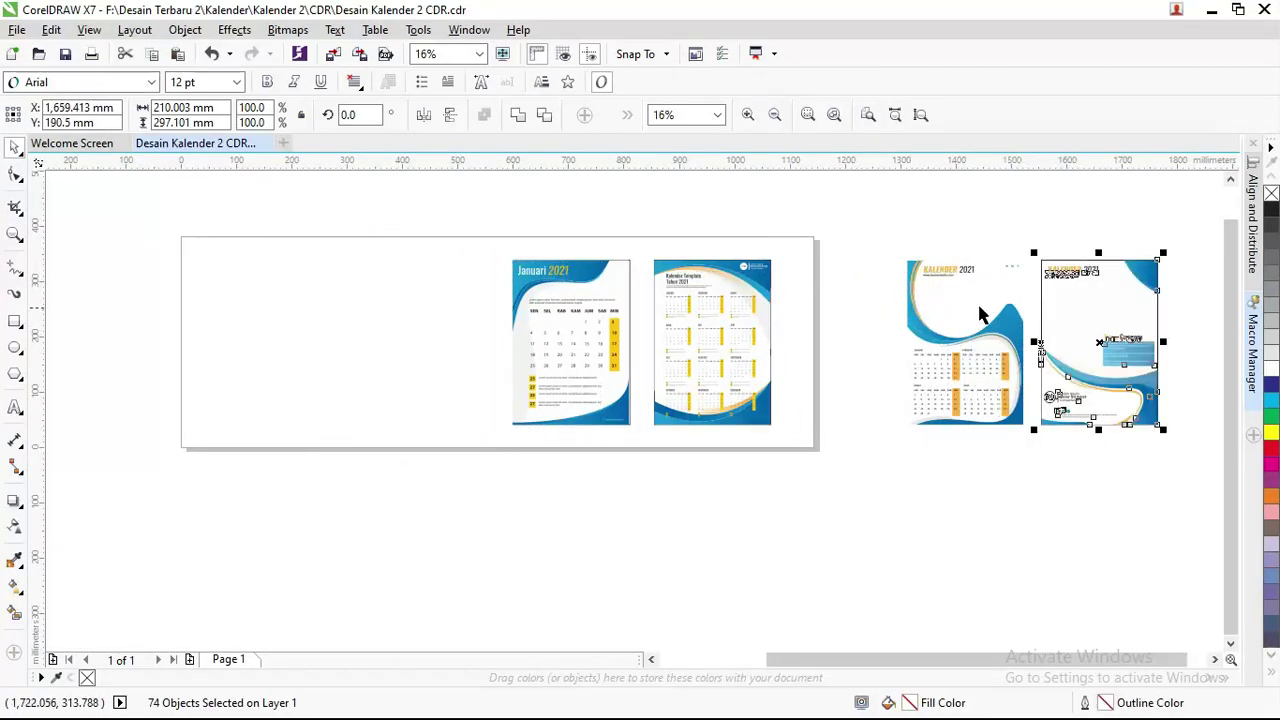
Move the two remaining calendars below the page, leaving the page empty
scroll(986, 314, up, 1)
scroll(877, 371, down, 1)
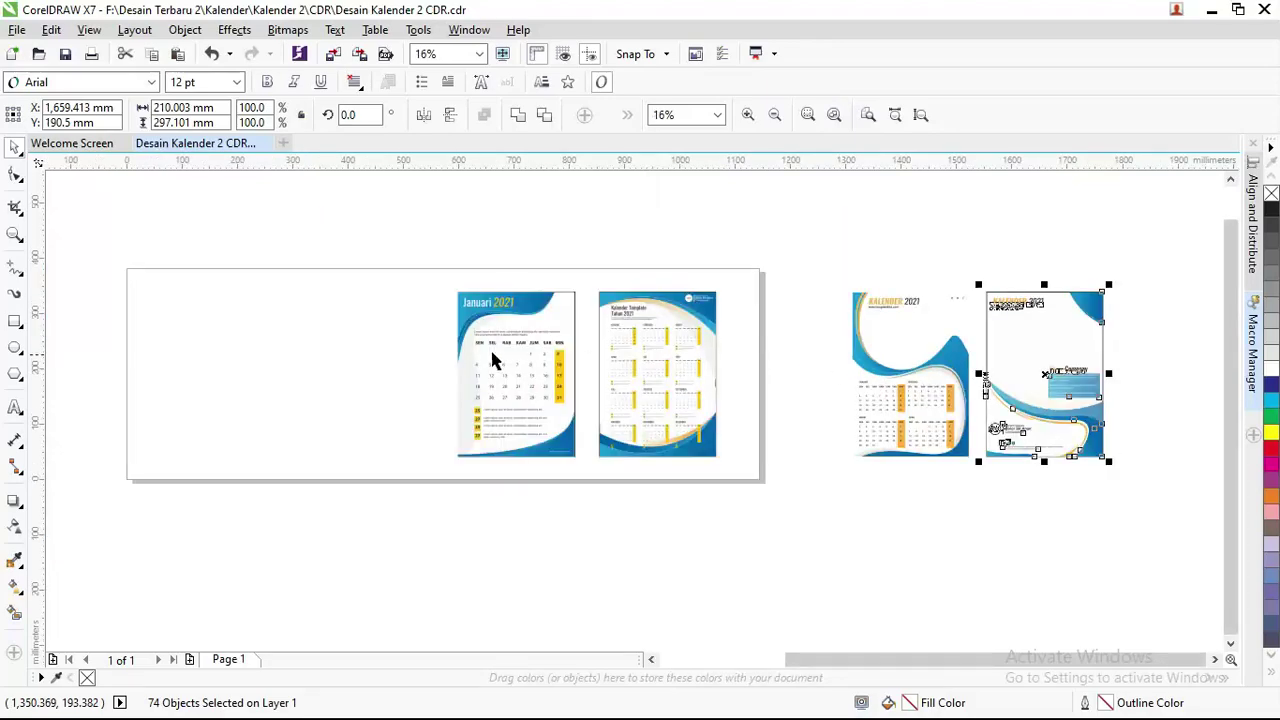
drag(418, 233, 762, 489)
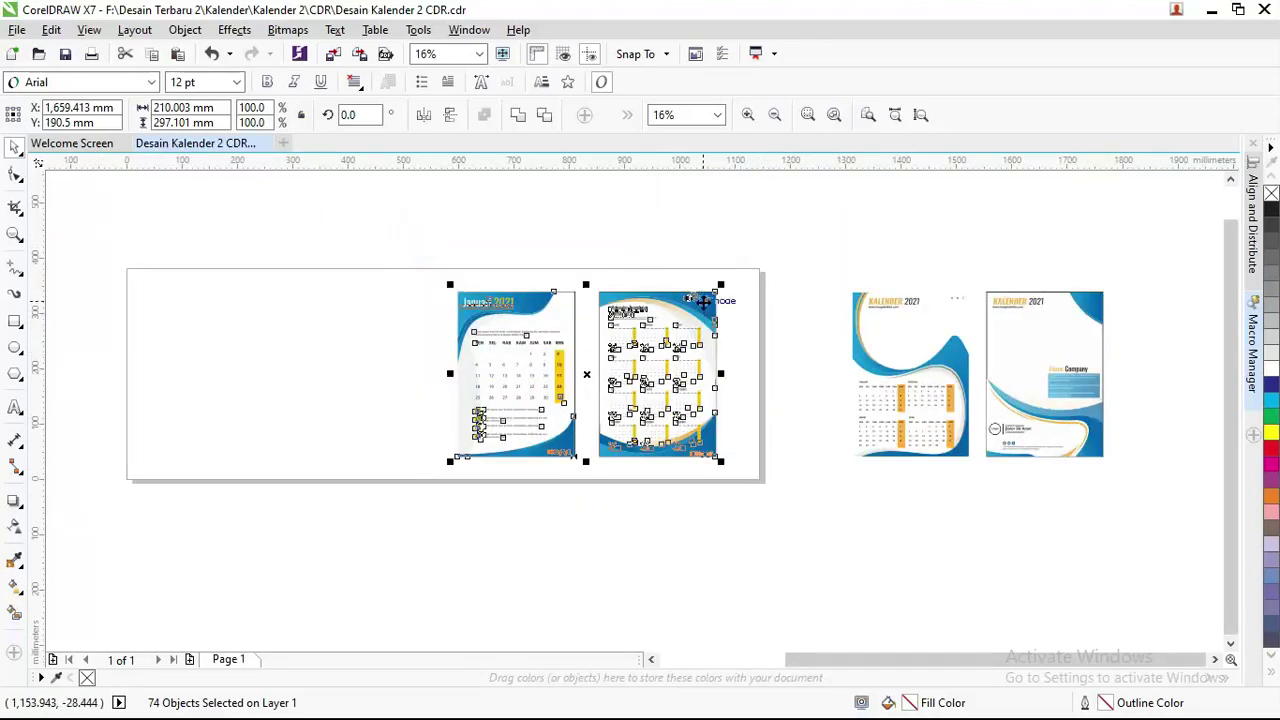
mouse_move(712, 305)
mouse_down()
mouse_move(917, 494)
mouse_move(771, 504)
mouse_up()
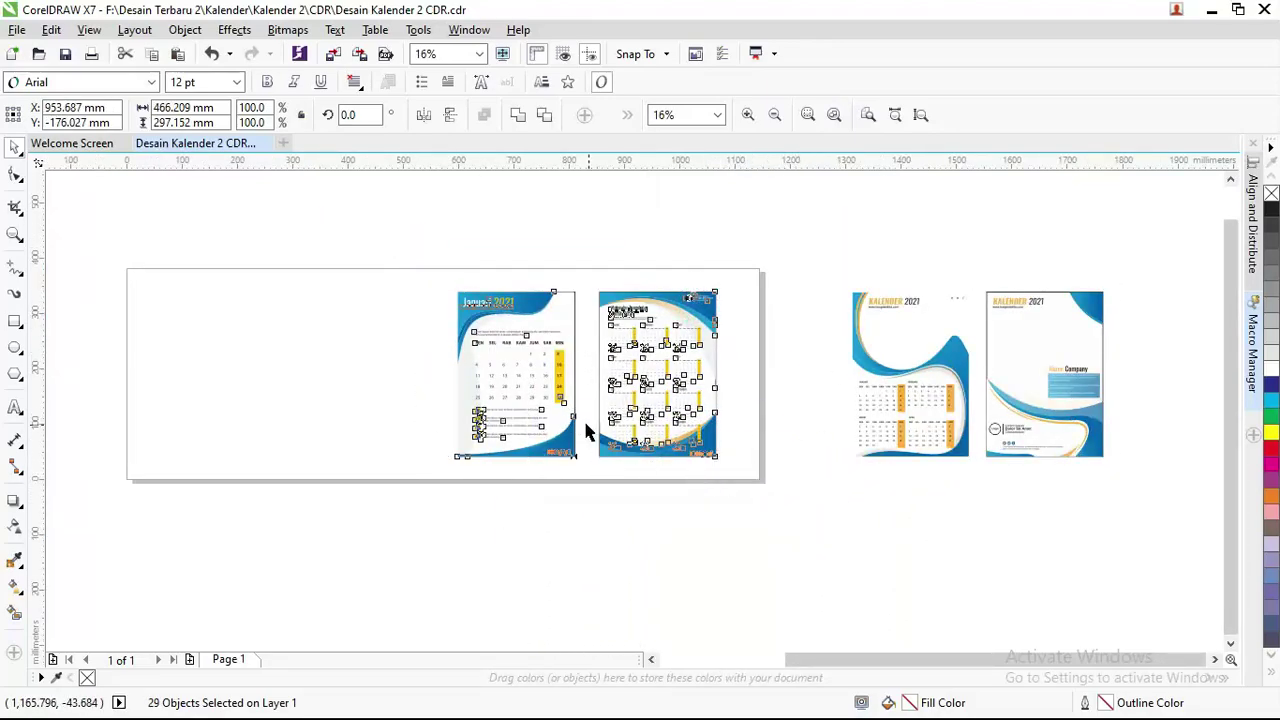
drag(588, 432, 586, 428)
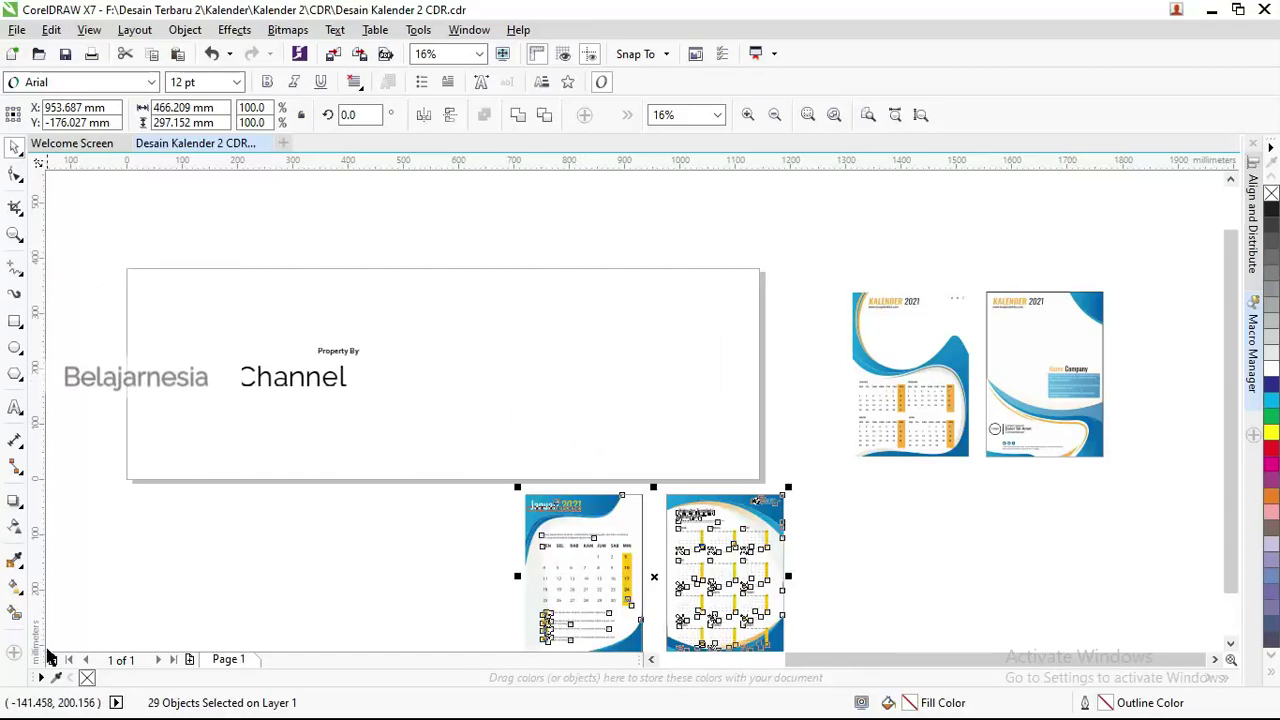
click(240, 264)
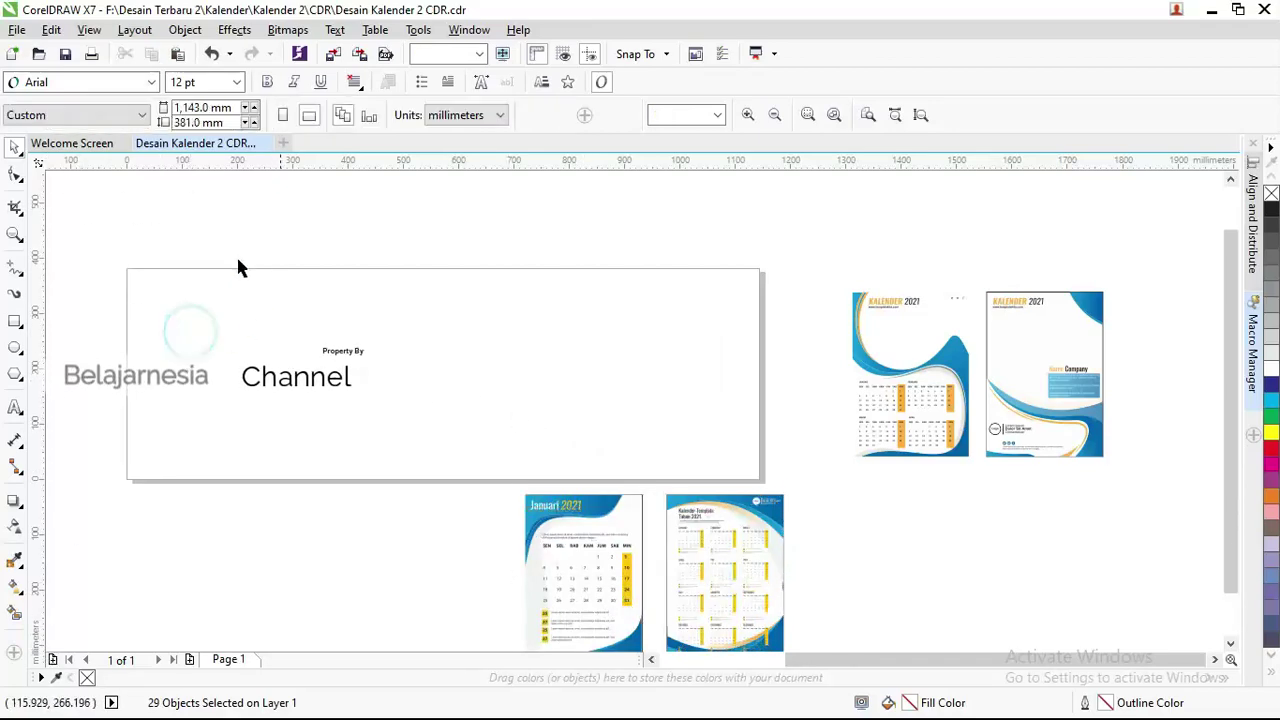
click(103, 118)
Set the page to A4, then group the first calendar and centre it with P
click(64, 153)
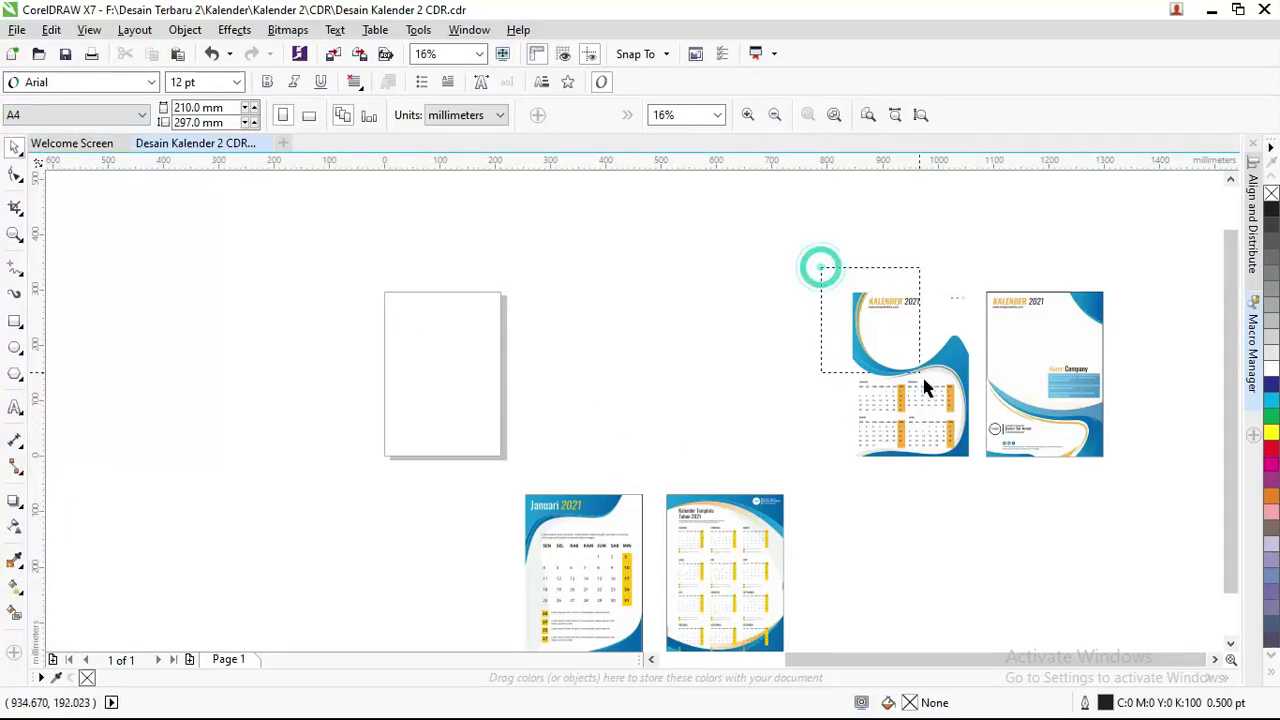
drag(925, 388, 975, 462)
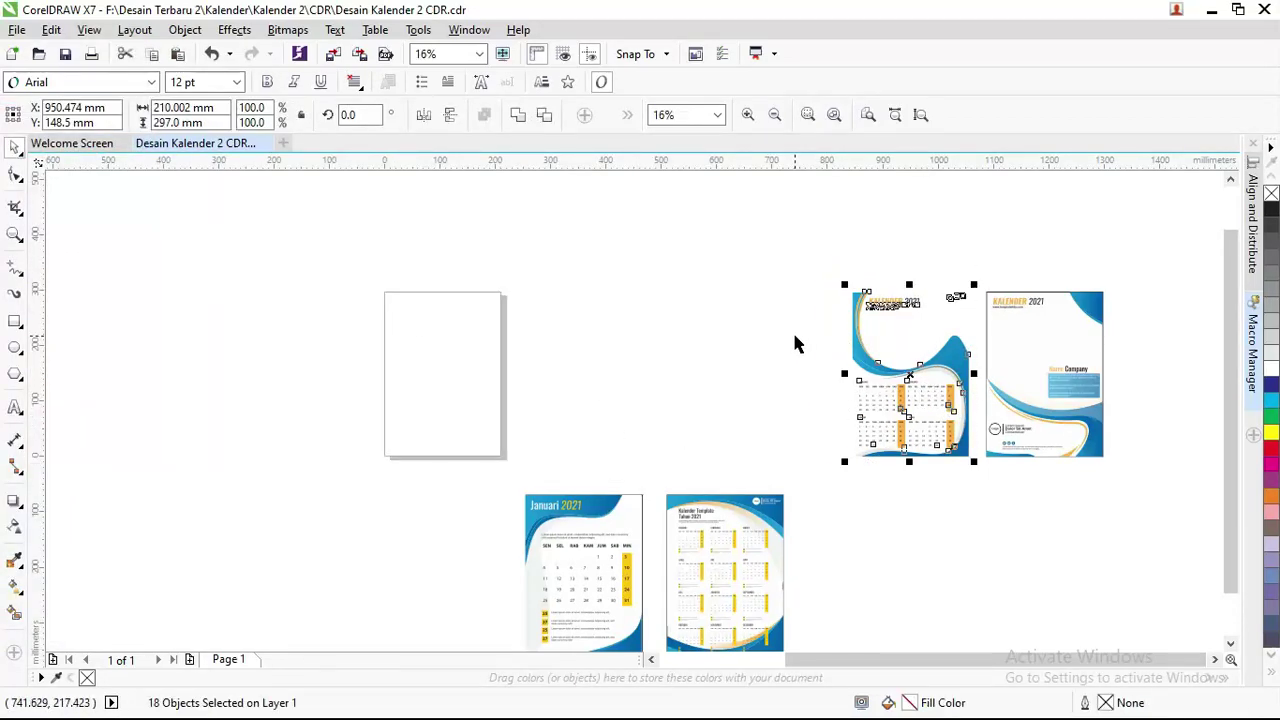
key(ctrl+g)
key(p)
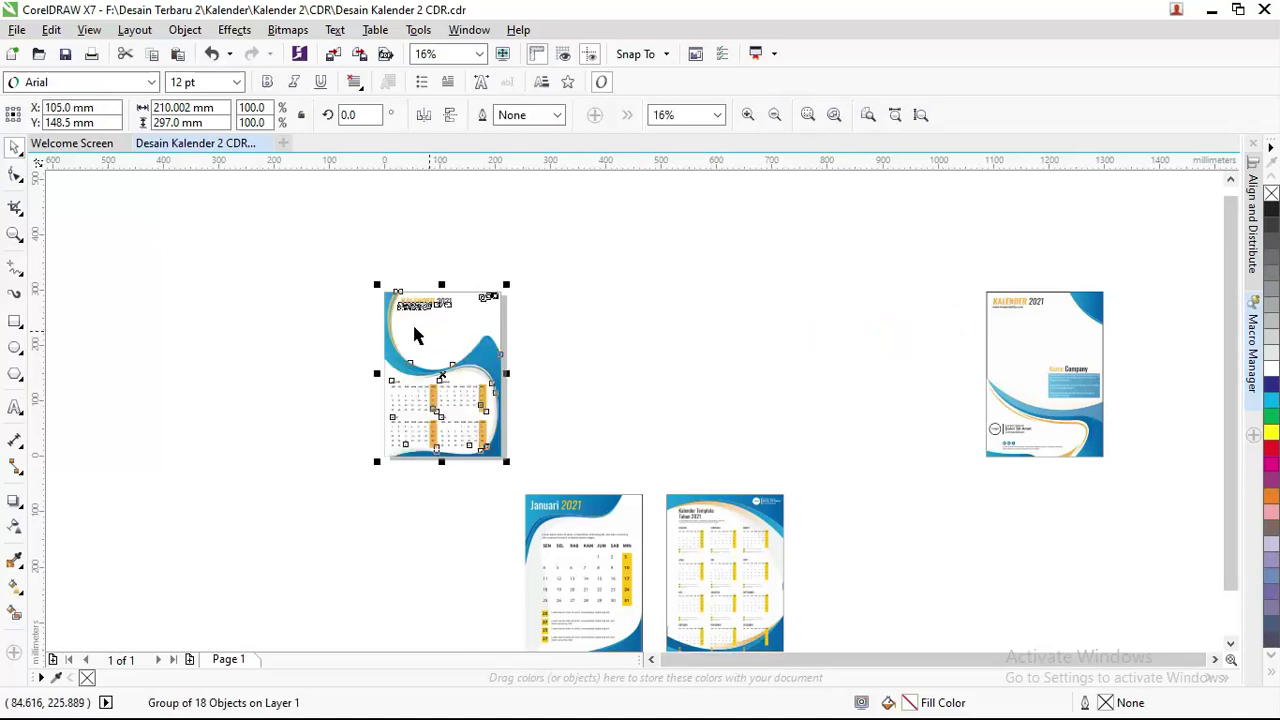
Ungroup the KALENDER 2021 calendar design into its separate parts
scroll(417, 335, up, 1)
scroll(435, 303, up, 2)
scroll(92, 227, down, 2)
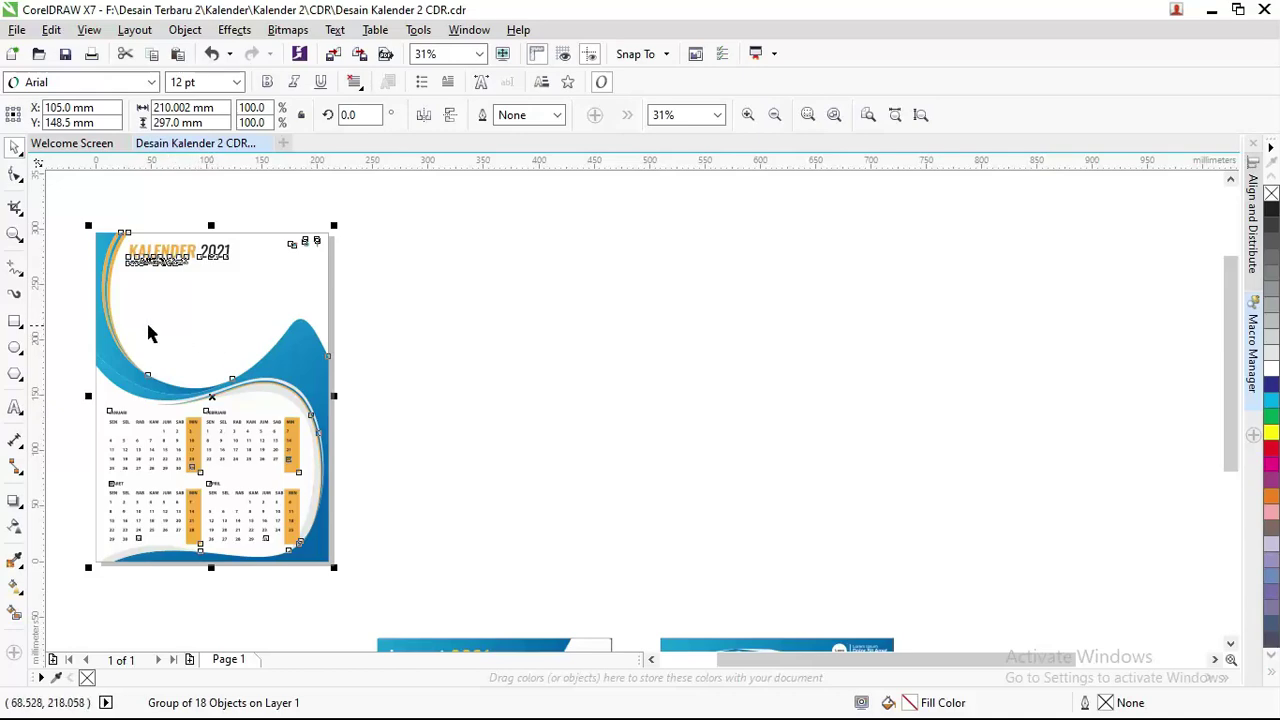
scroll(137, 233, up, 1)
scroll(137, 233, up, 1)
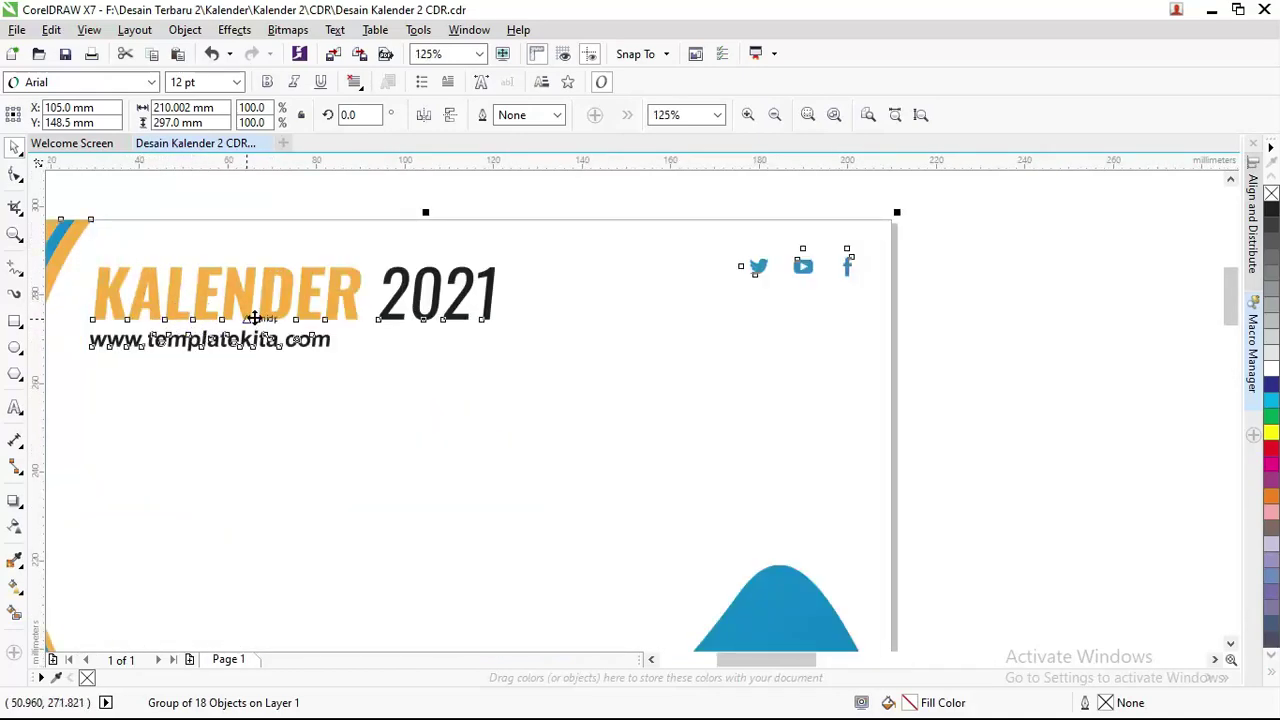
scroll(476, 290, down, 1)
right_click(345, 290)
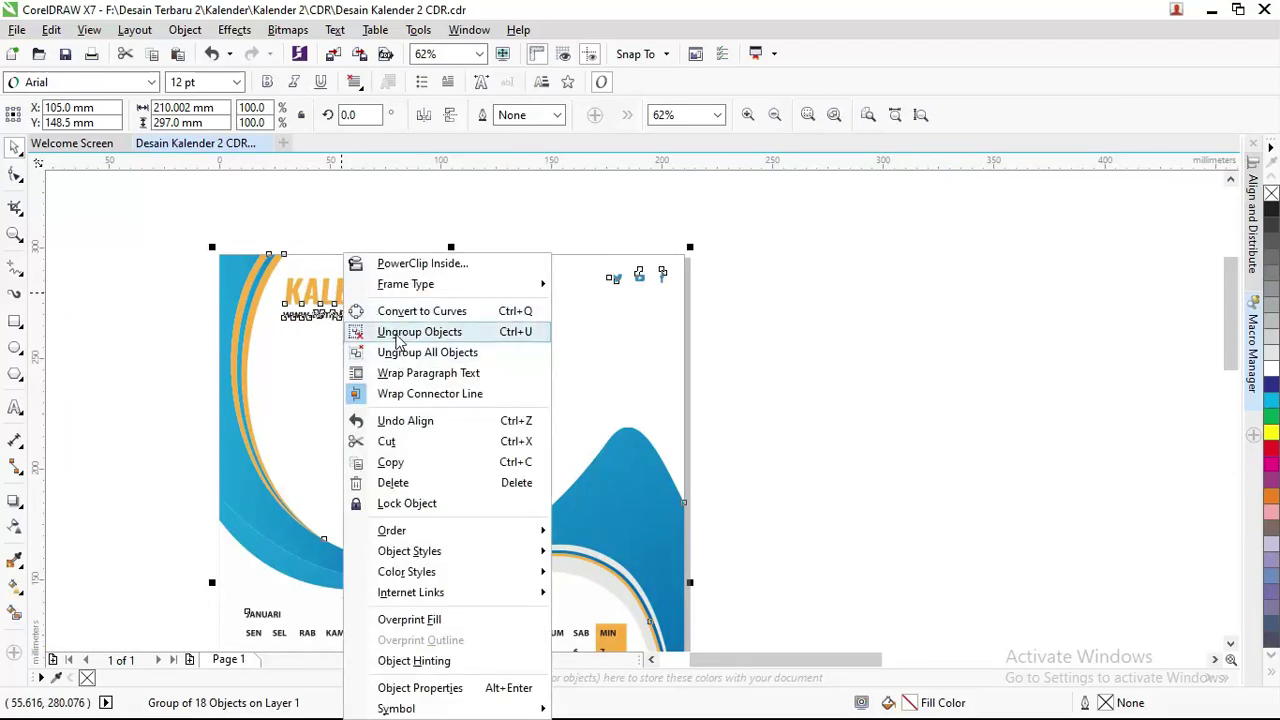
click(397, 333)
Try moving the KALENDER 2021 heading, undo it, and select the FEBRUARI block
click(386, 186)
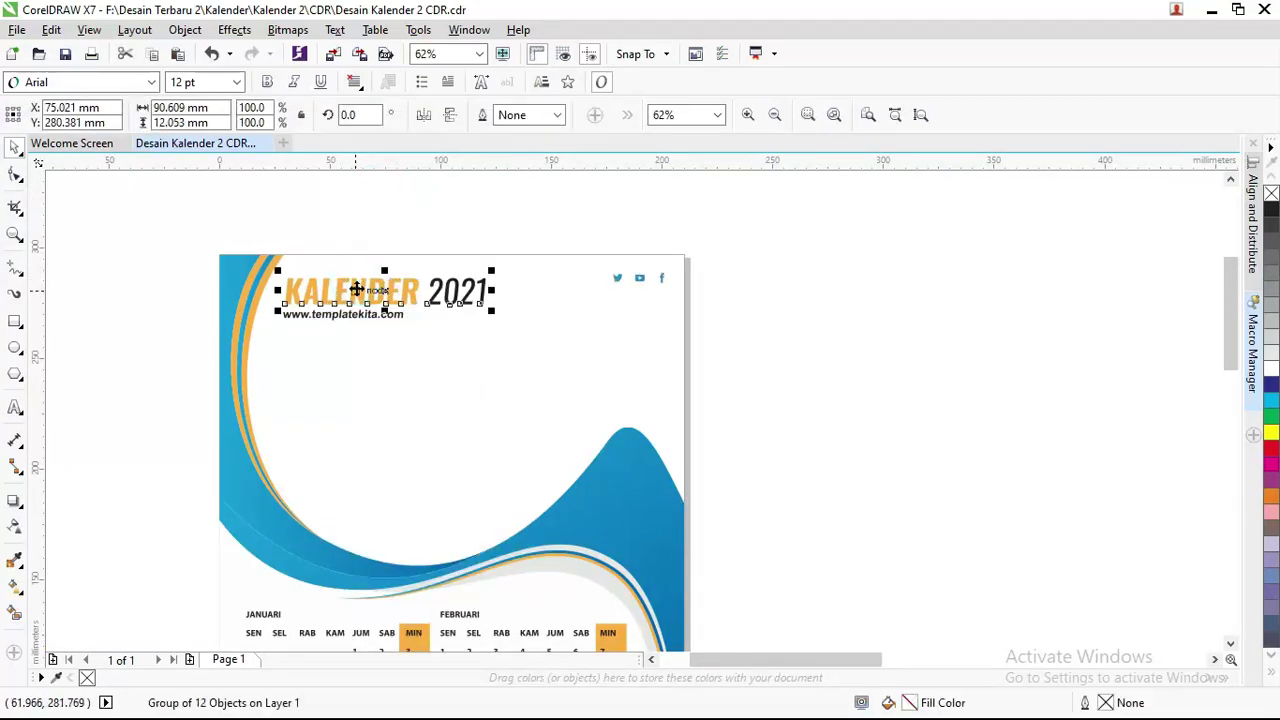
drag(357, 287, 361, 261)
key(ctrl+z)
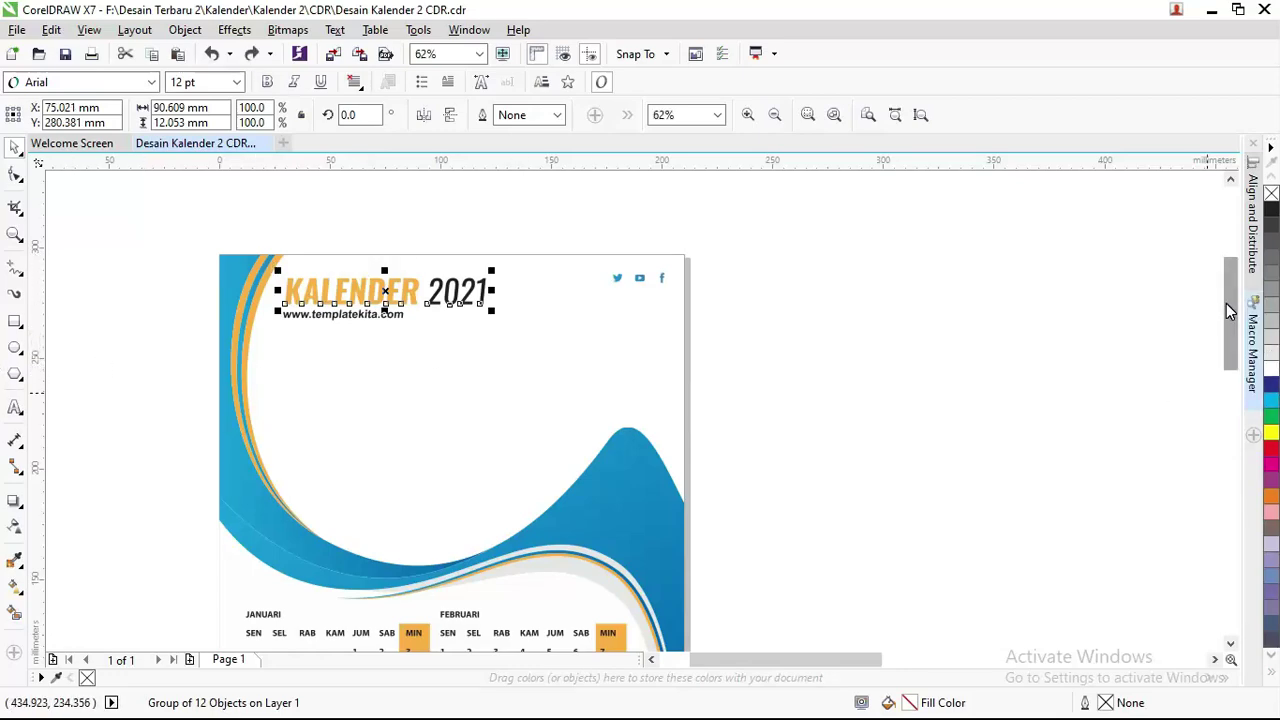
mouse_move(1226, 303)
mouse_down()
mouse_move(1218, 398)
mouse_move(1222, 344)
mouse_up()
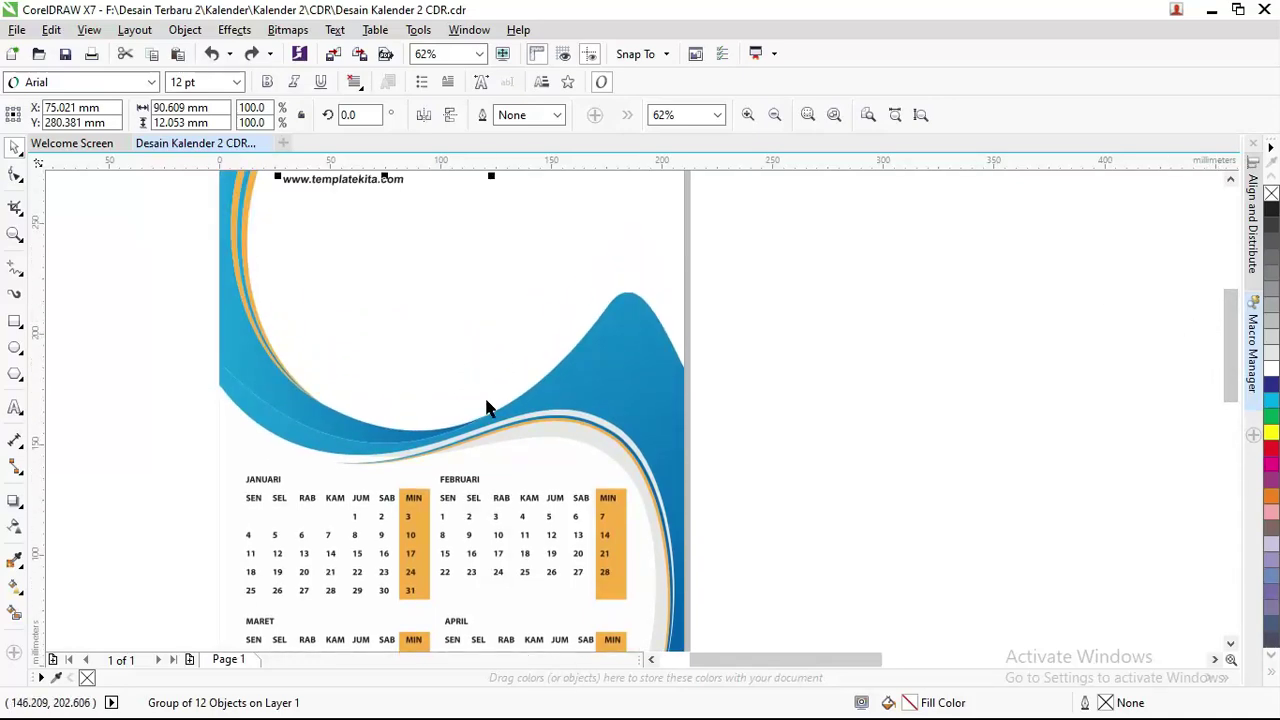
click(471, 495)
scroll(473, 497, up, 3)
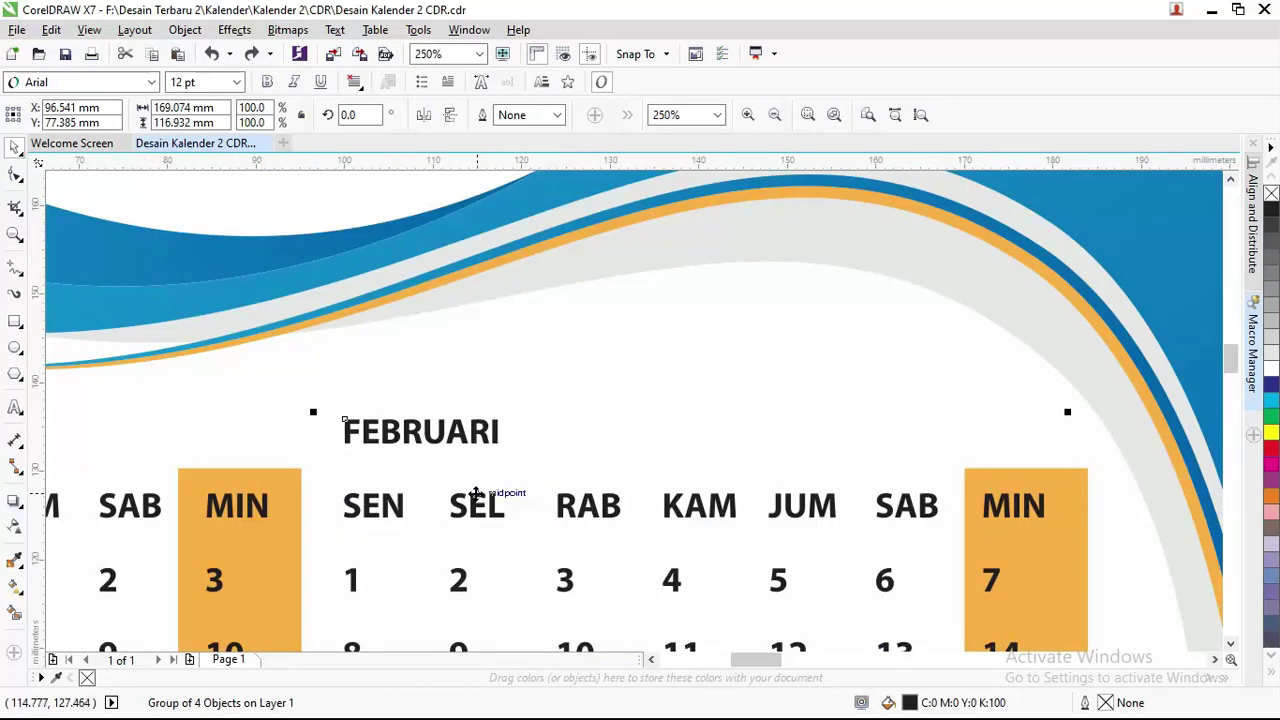
scroll(476, 493, down, 3)
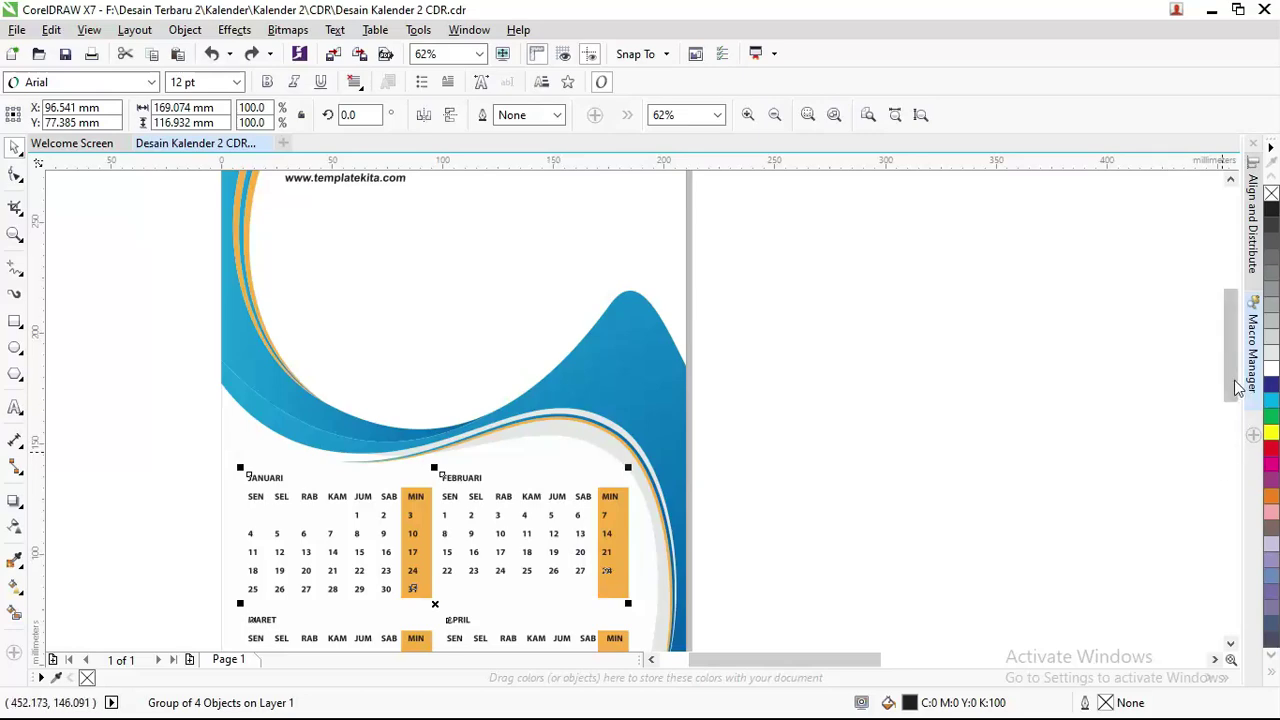
drag(1237, 387, 1215, 428)
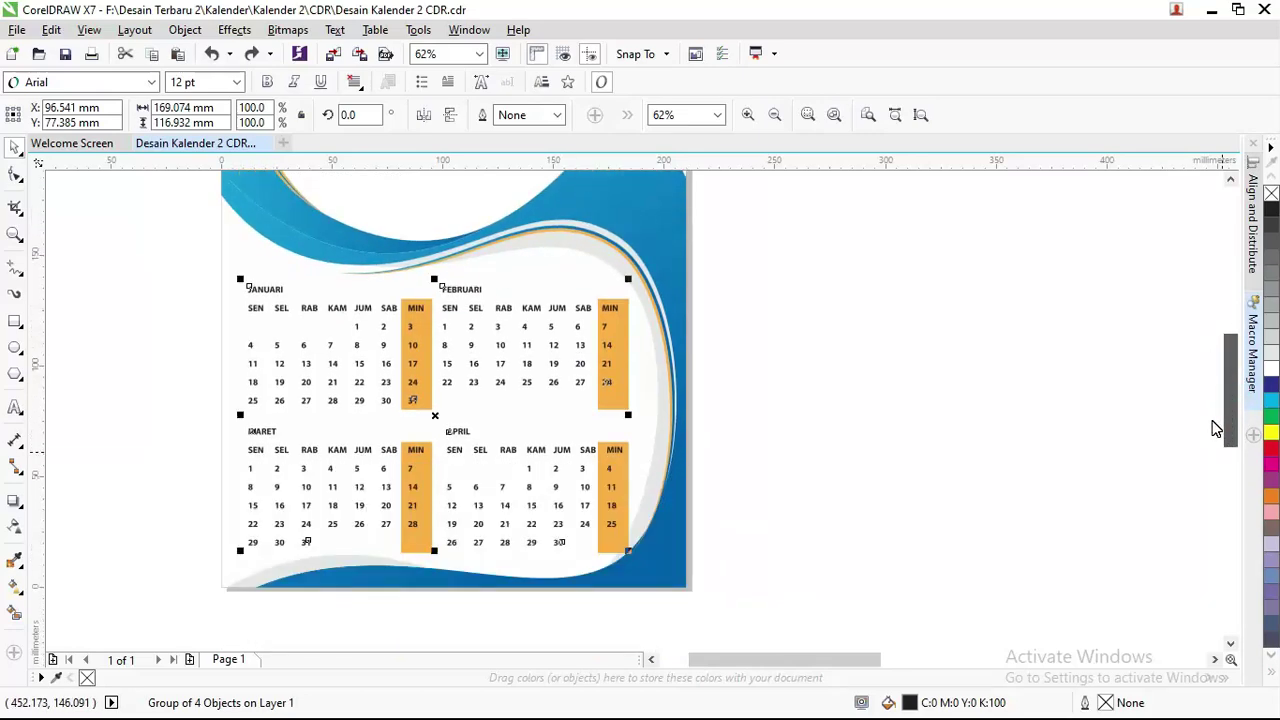
Undo accidental text placed in the bottom wave, then select the blue wave curve
click(15, 407)
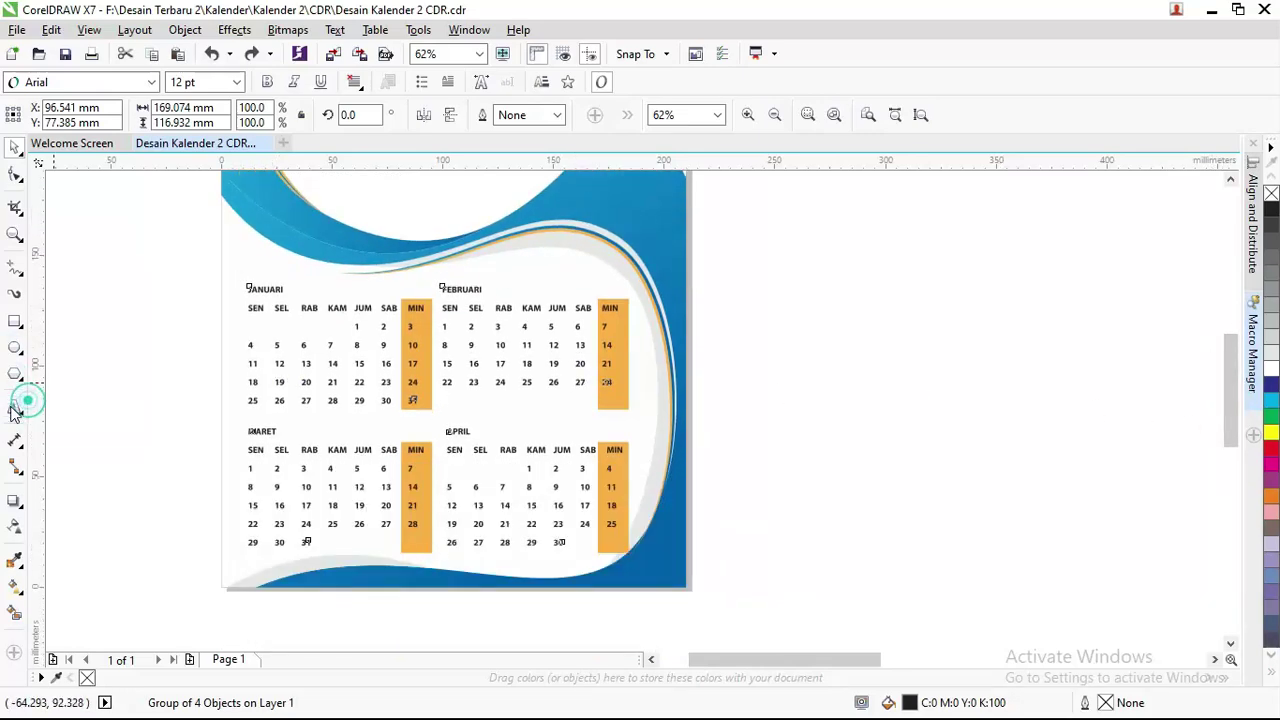
click(260, 566)
scroll(263, 570, up, 2)
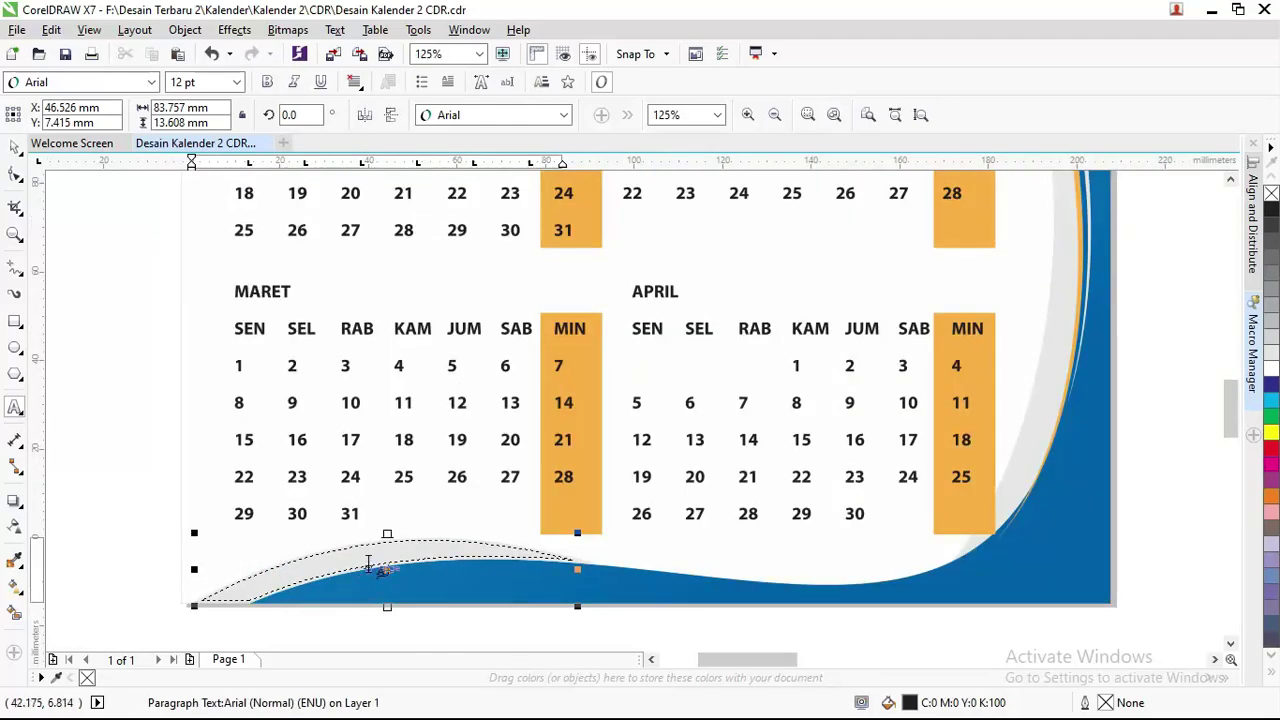
key(ctrl+z)
click(640, 540)
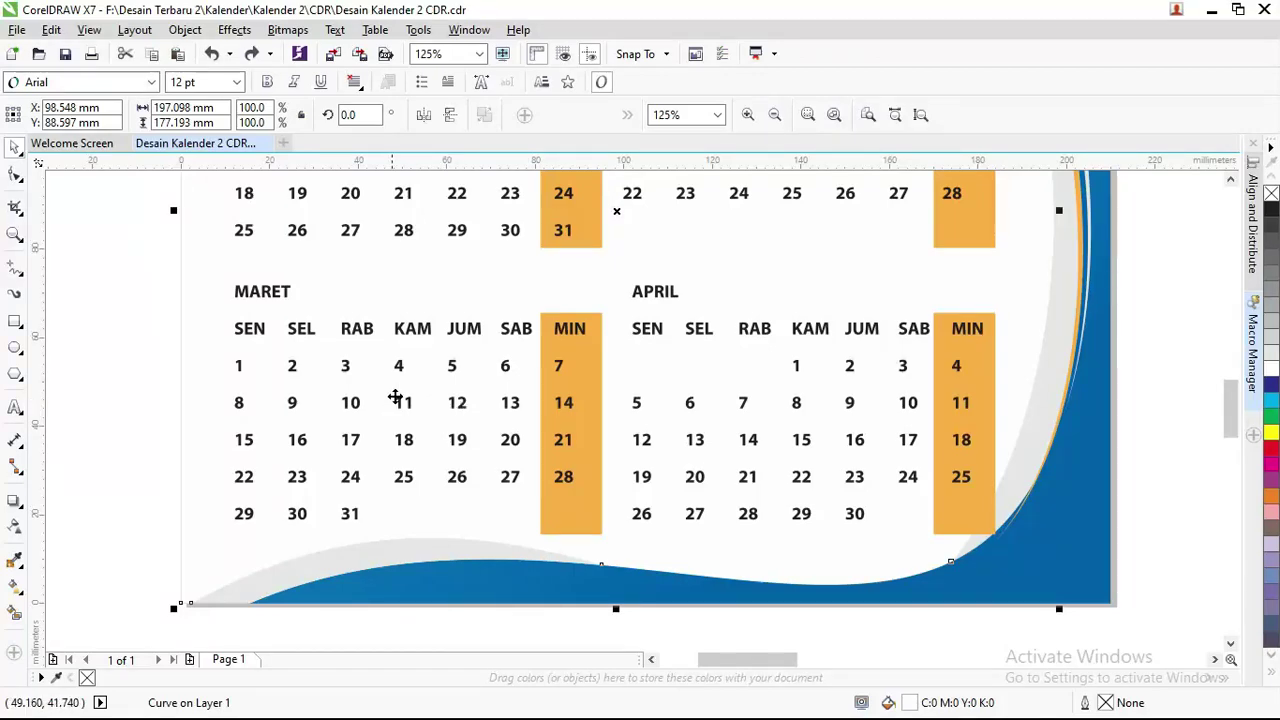
scroll(396, 398, down, 2)
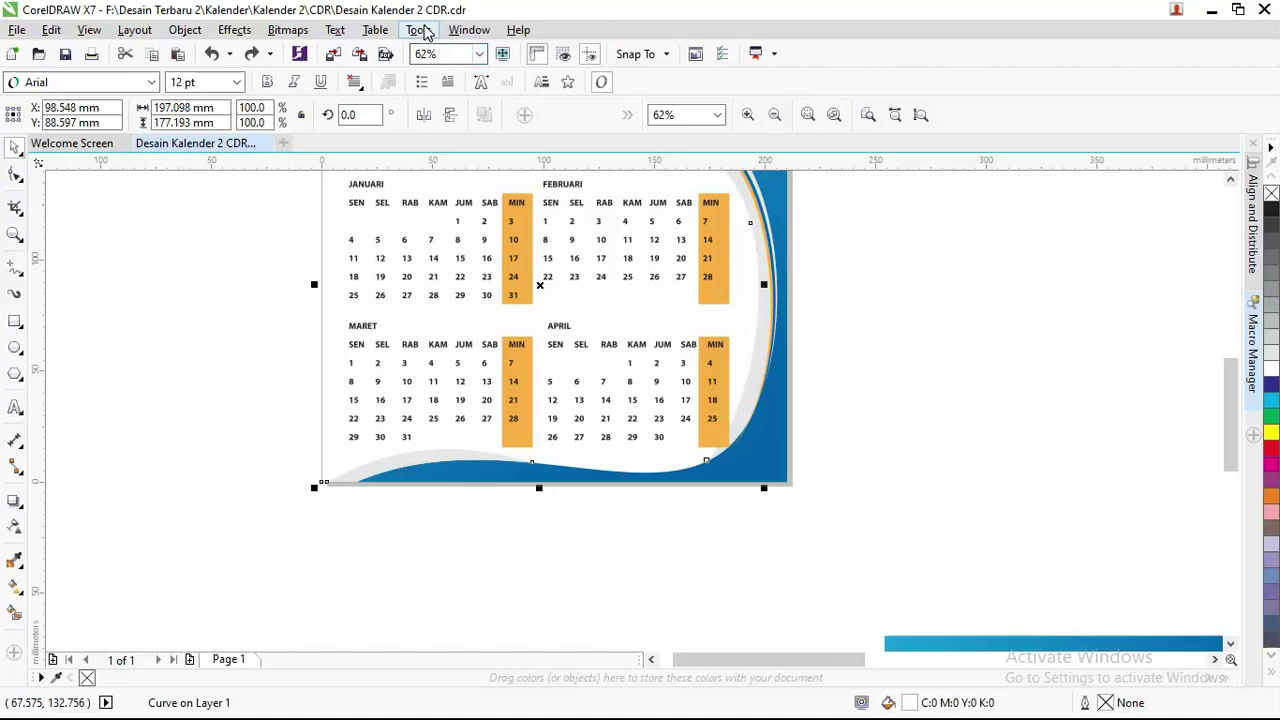
scroll(706, 376, down, 1)
scroll(410, 337, down, 2)
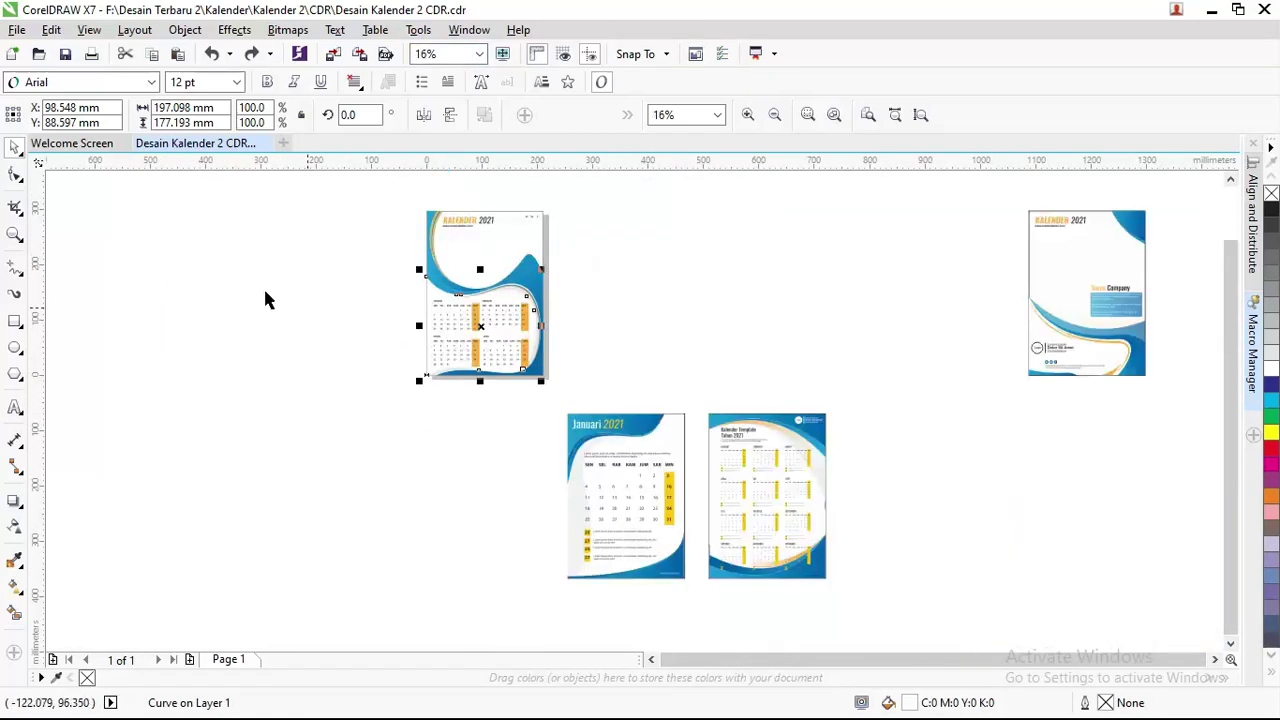
Group all calendar design parts with Ctrl+G and move the group right, off the A4 page
click(27, 150)
click(360, 380)
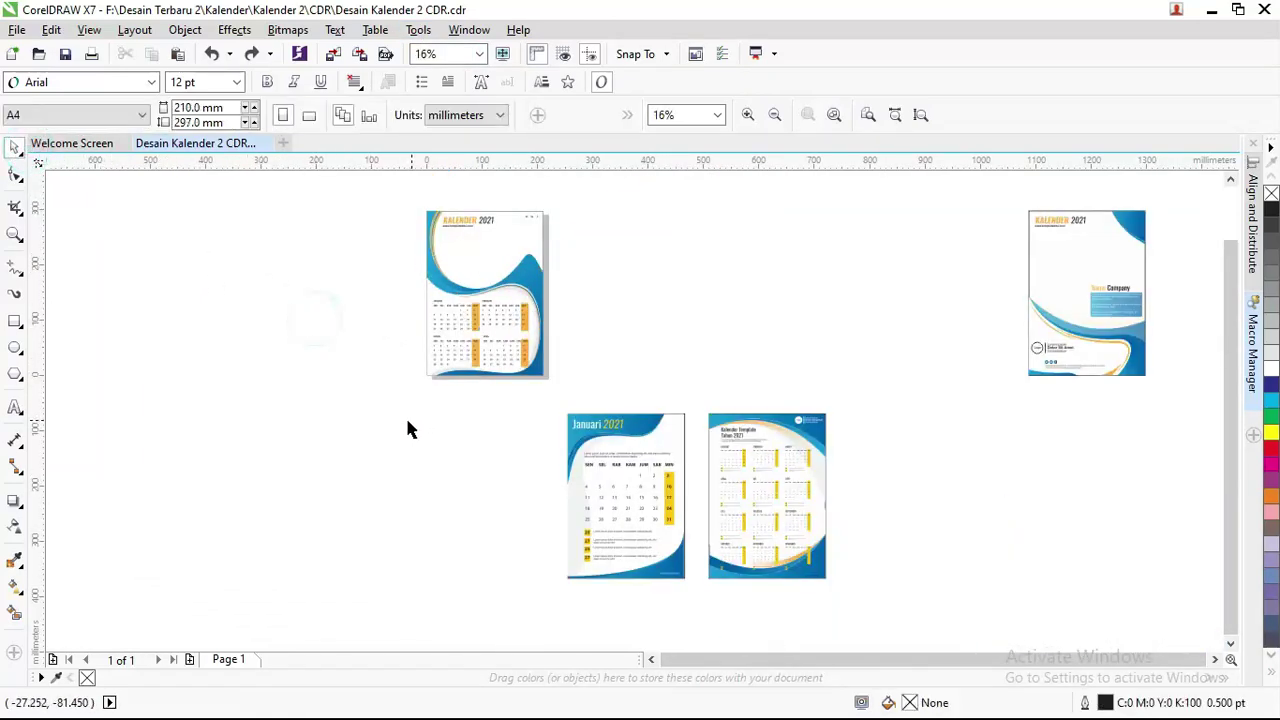
drag(371, 414, 600, 178)
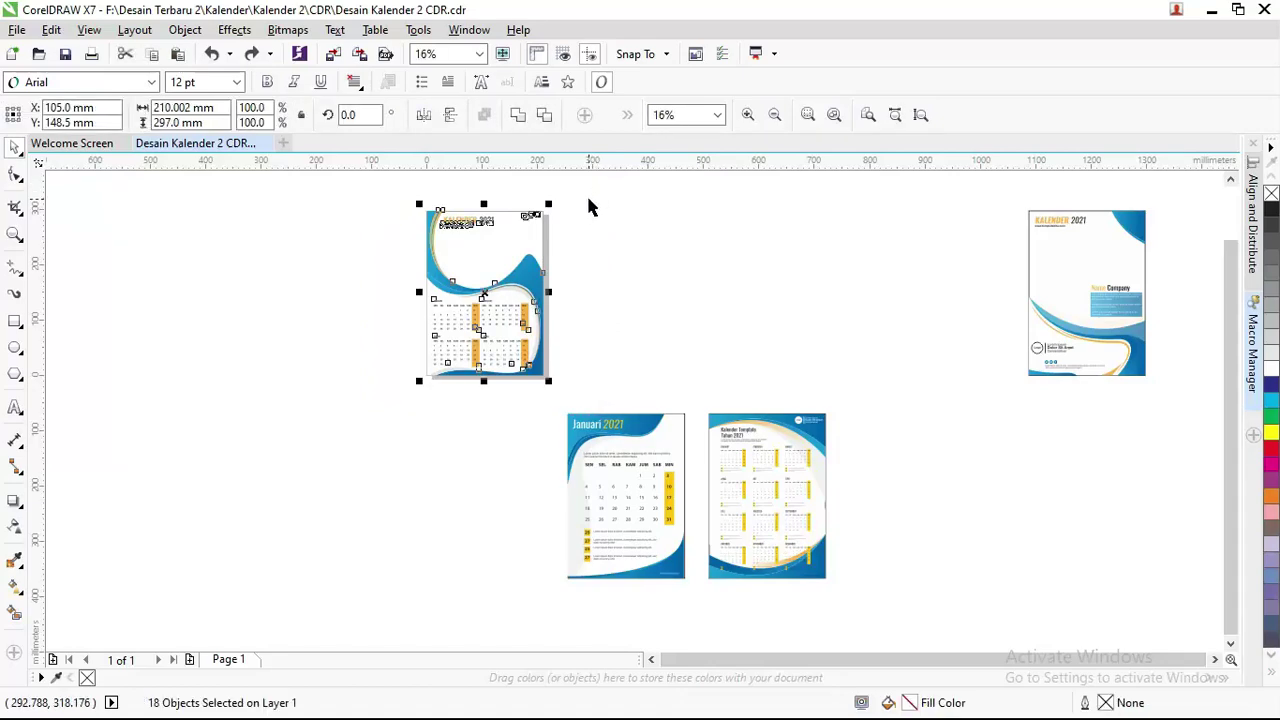
key(ctrl+g)
drag(546, 274, 686, 276)
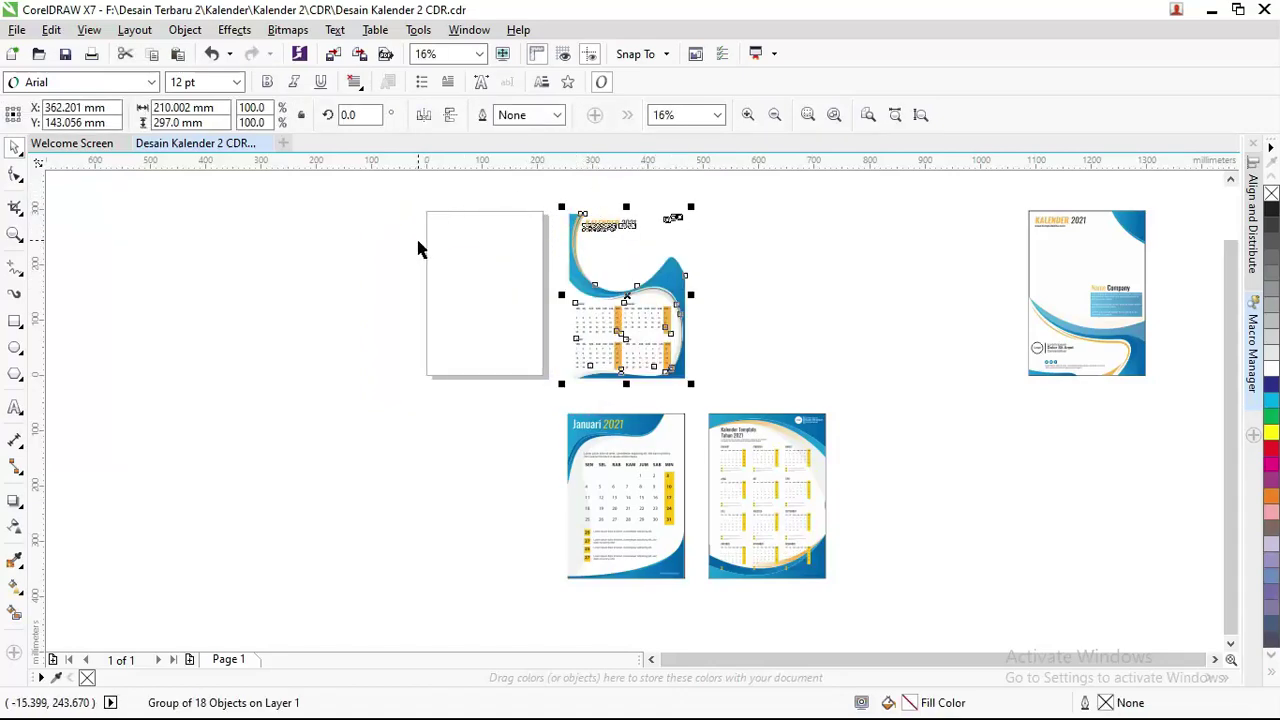
scroll(489, 248, up, 2)
scroll(437, 247, down, 2)
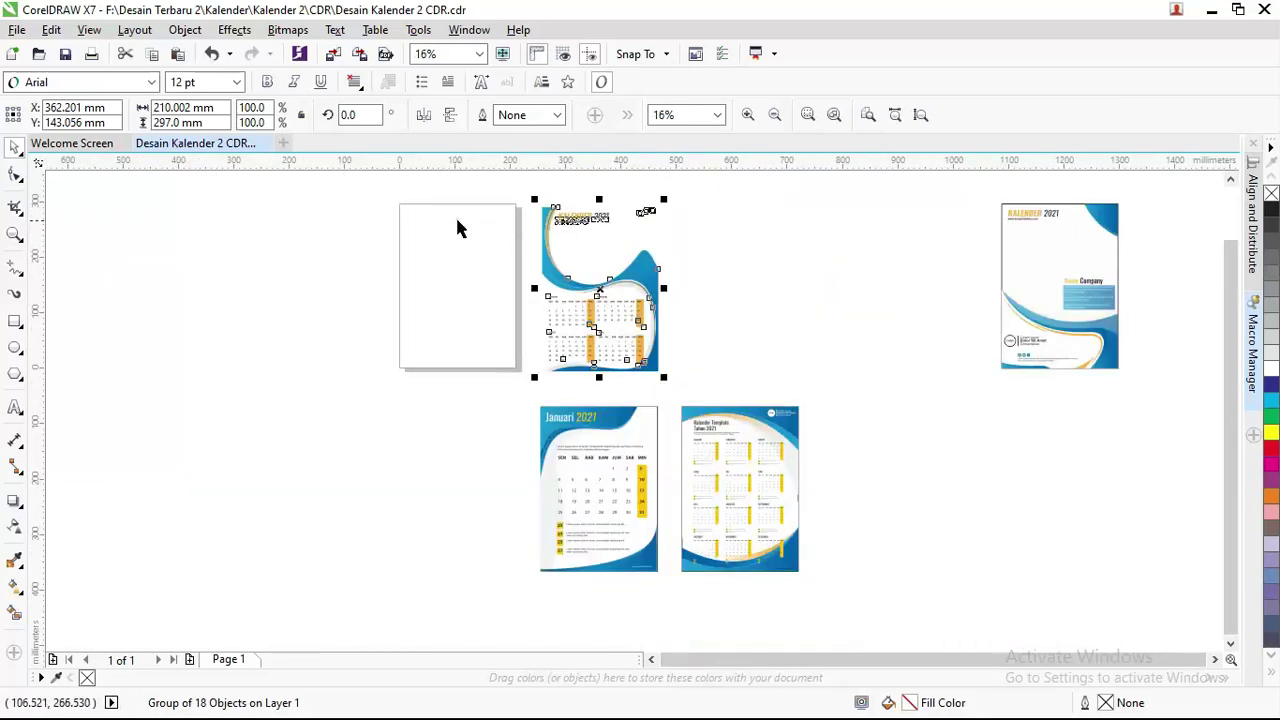
click(457, 214)
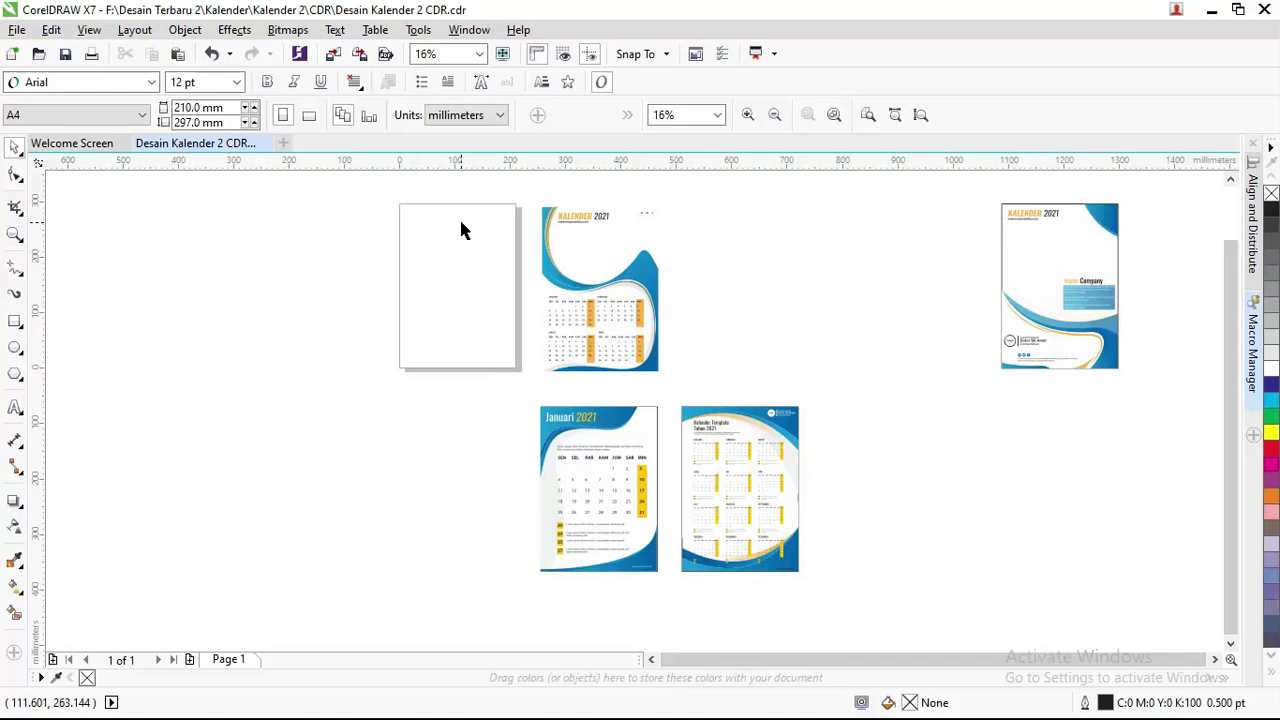
Open Tools > Macros > Macro Manager and select the CalendarWizard Wizard module
click(470, 30)
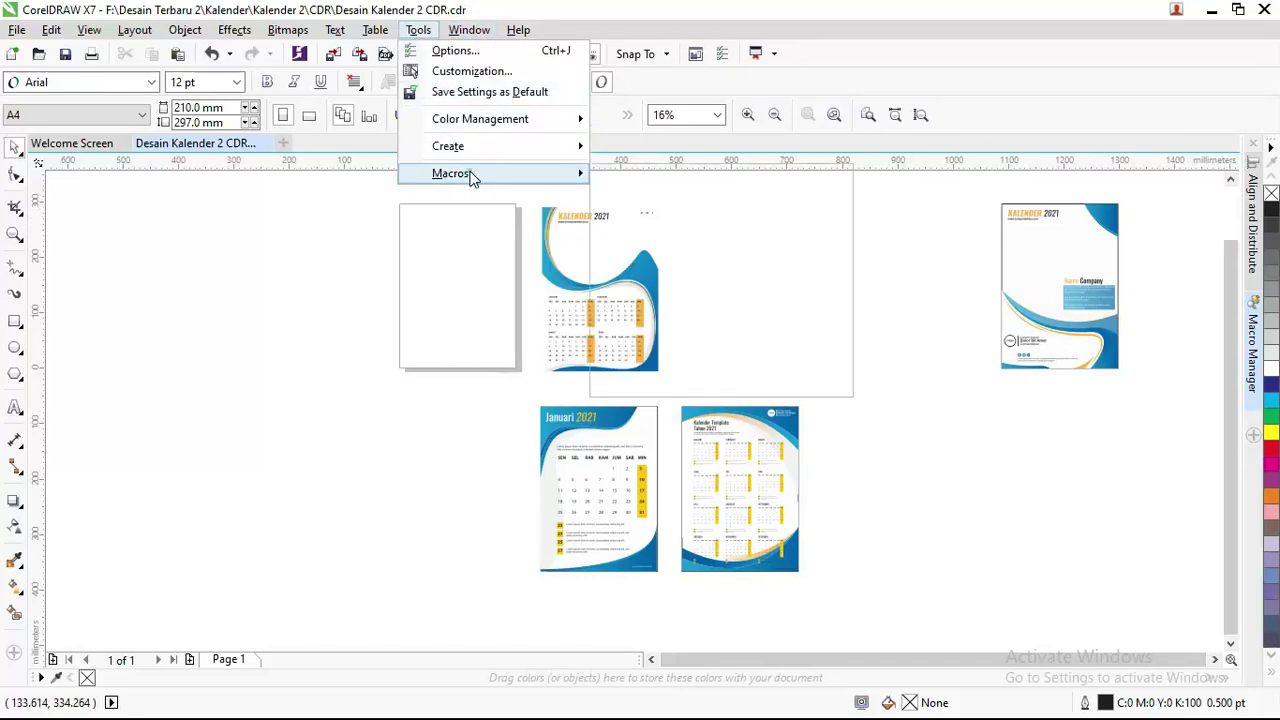
click(468, 173)
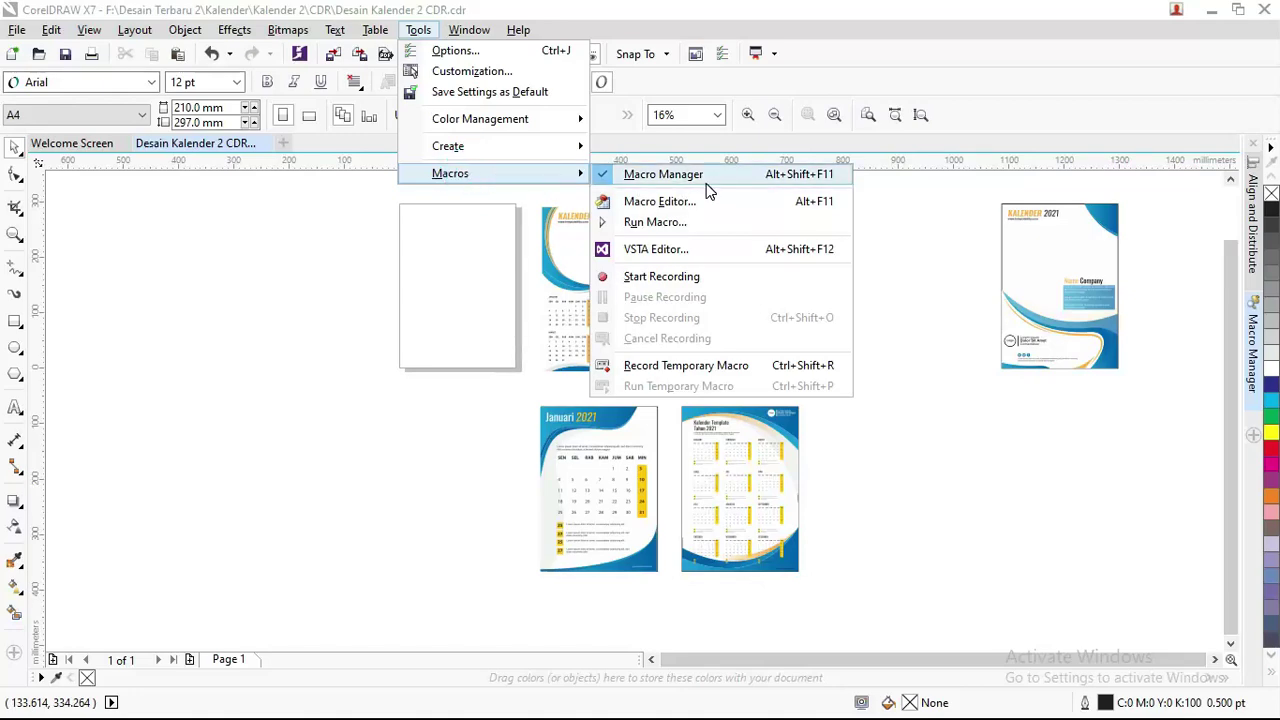
click(525, 146)
click(540, 176)
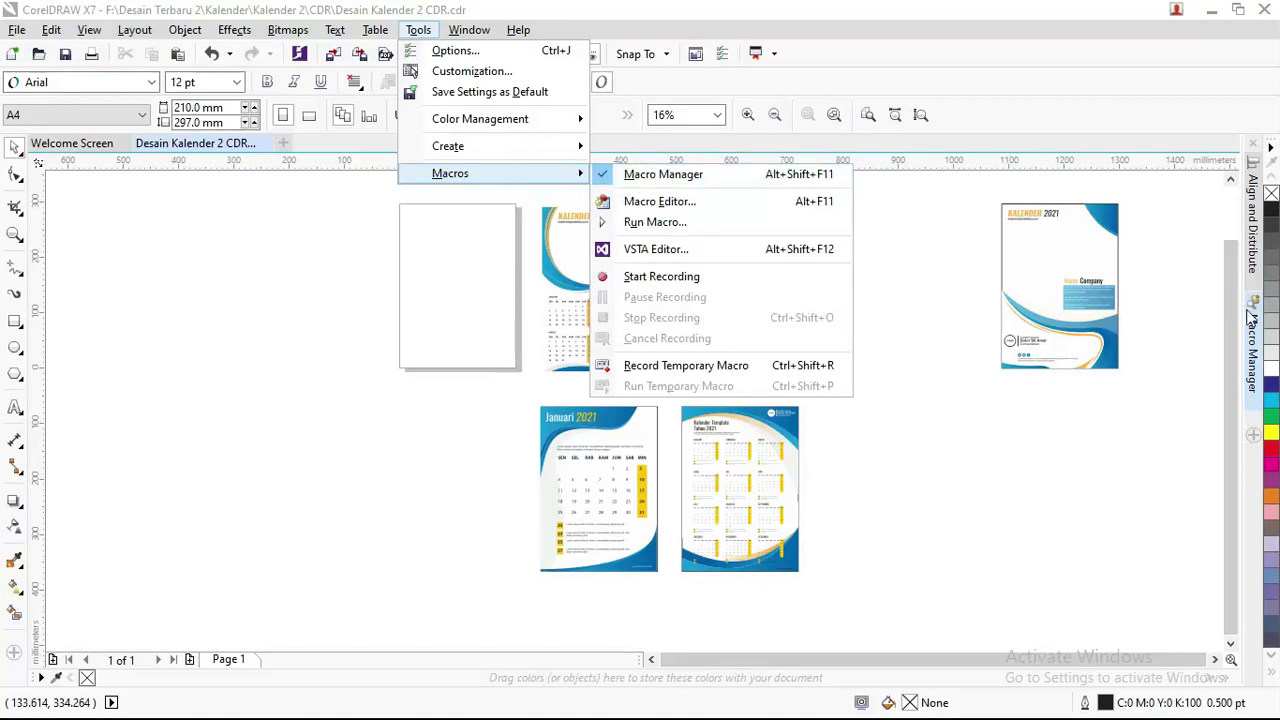
click(1254, 338)
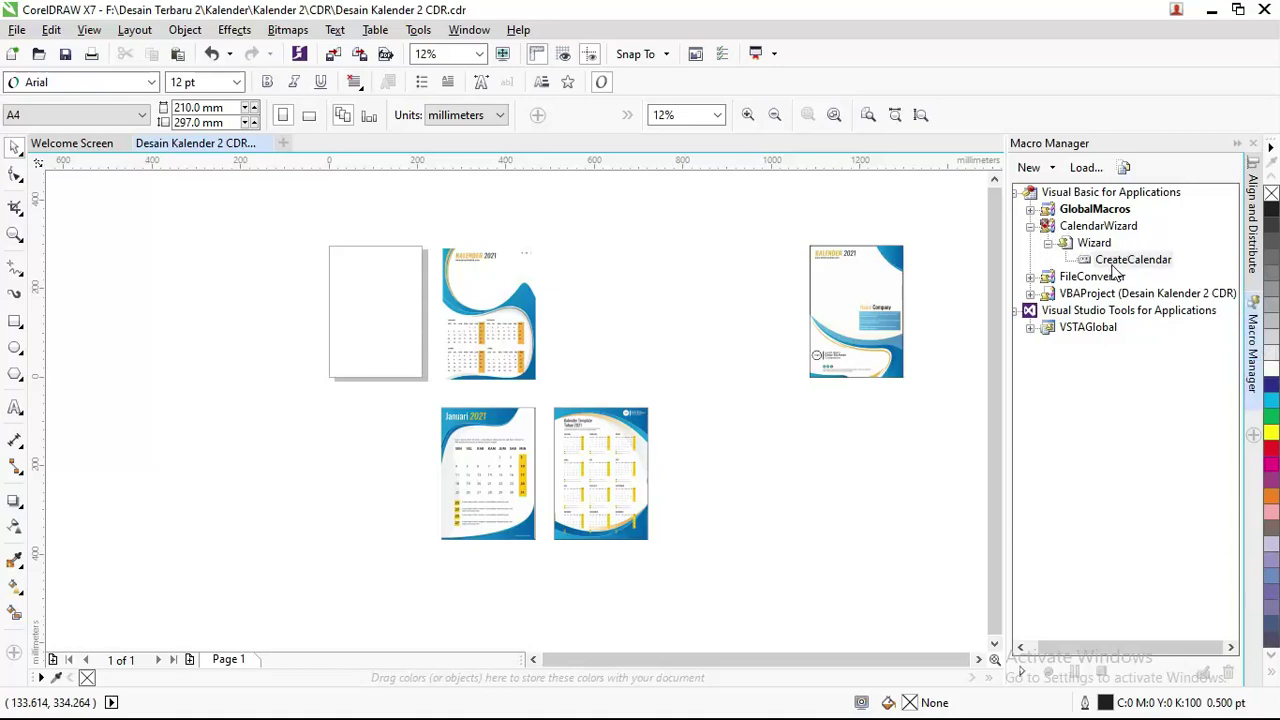
click(1093, 243)
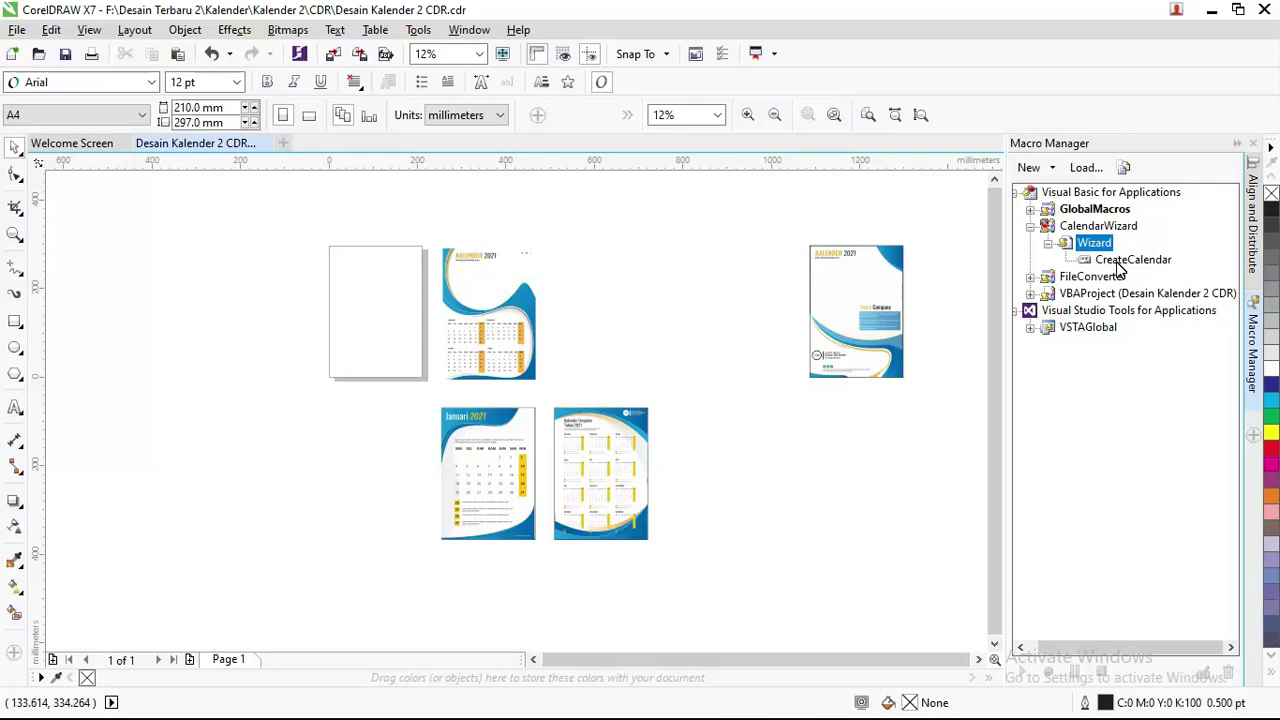
Run the CreateCalendar macro, reposition the wizard, and choose the Month: Large + 2 Small layout
double_click(1125, 260)
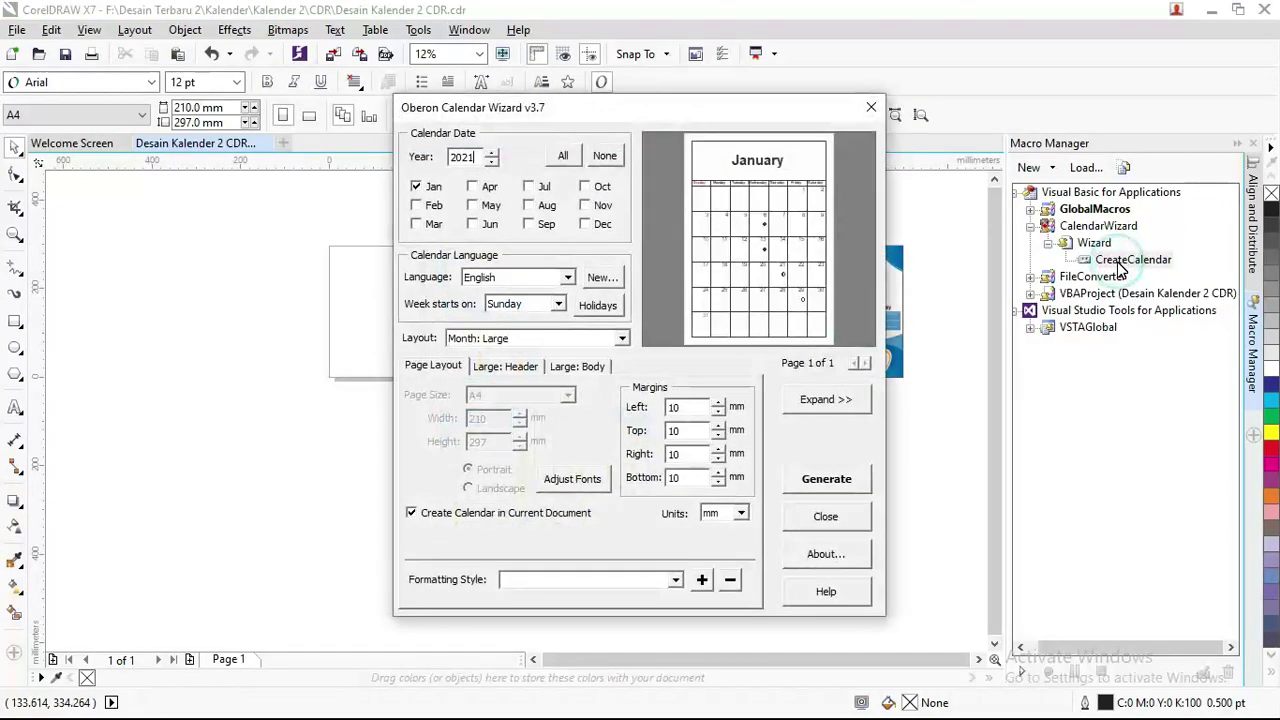
mouse_move(798, 118)
mouse_down()
mouse_move(808, 96)
mouse_move(714, 110)
mouse_move(772, 122)
mouse_up()
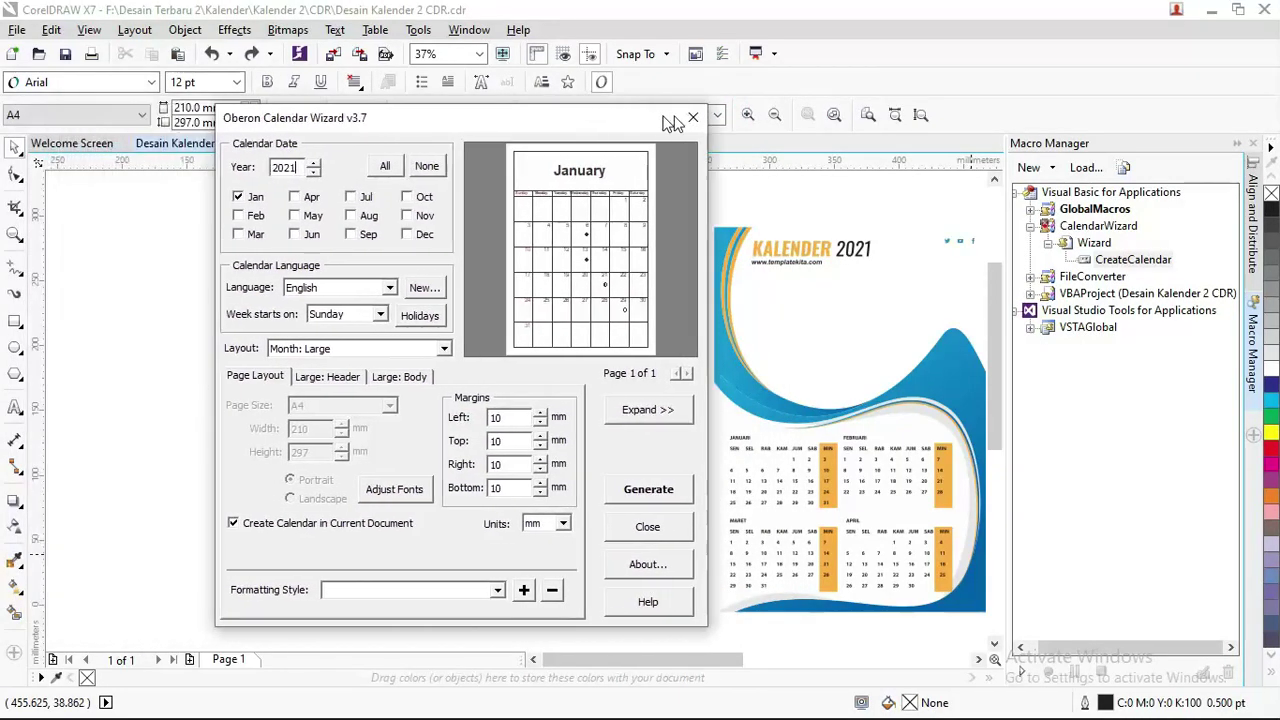
mouse_move(622, 127)
mouse_down()
mouse_move(845, 82)
mouse_move(809, 84)
mouse_up()
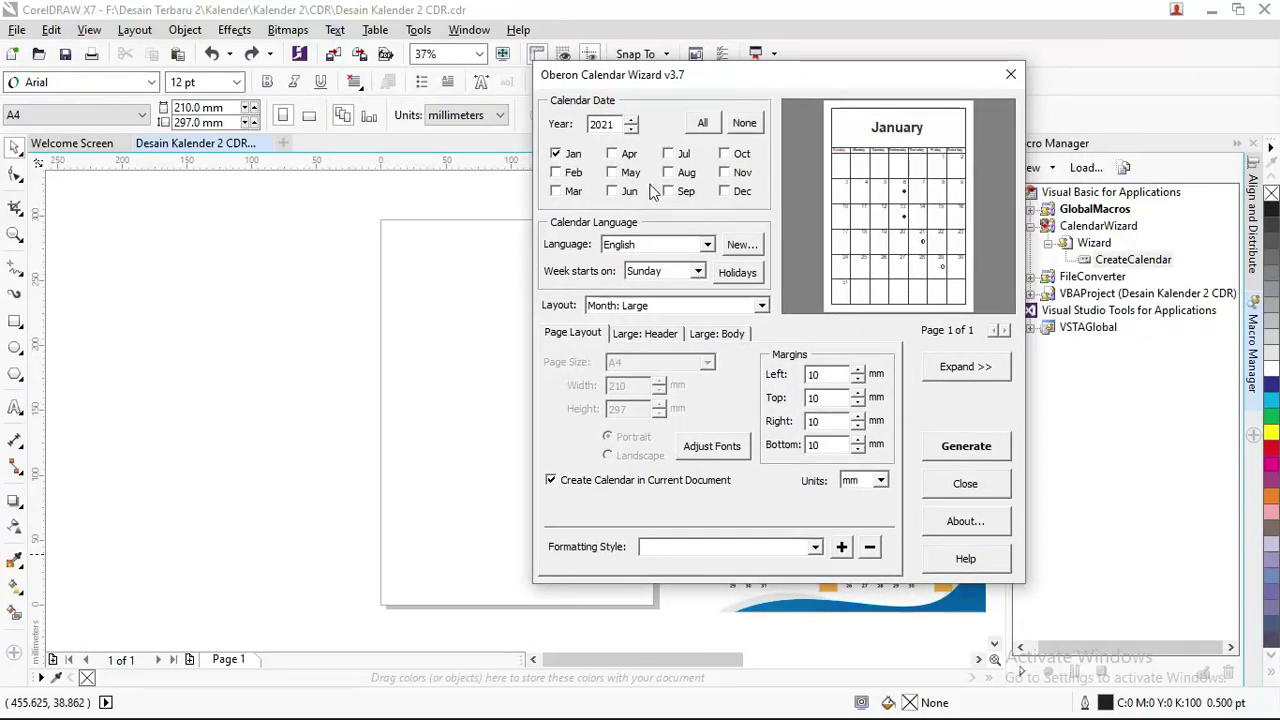
click(716, 305)
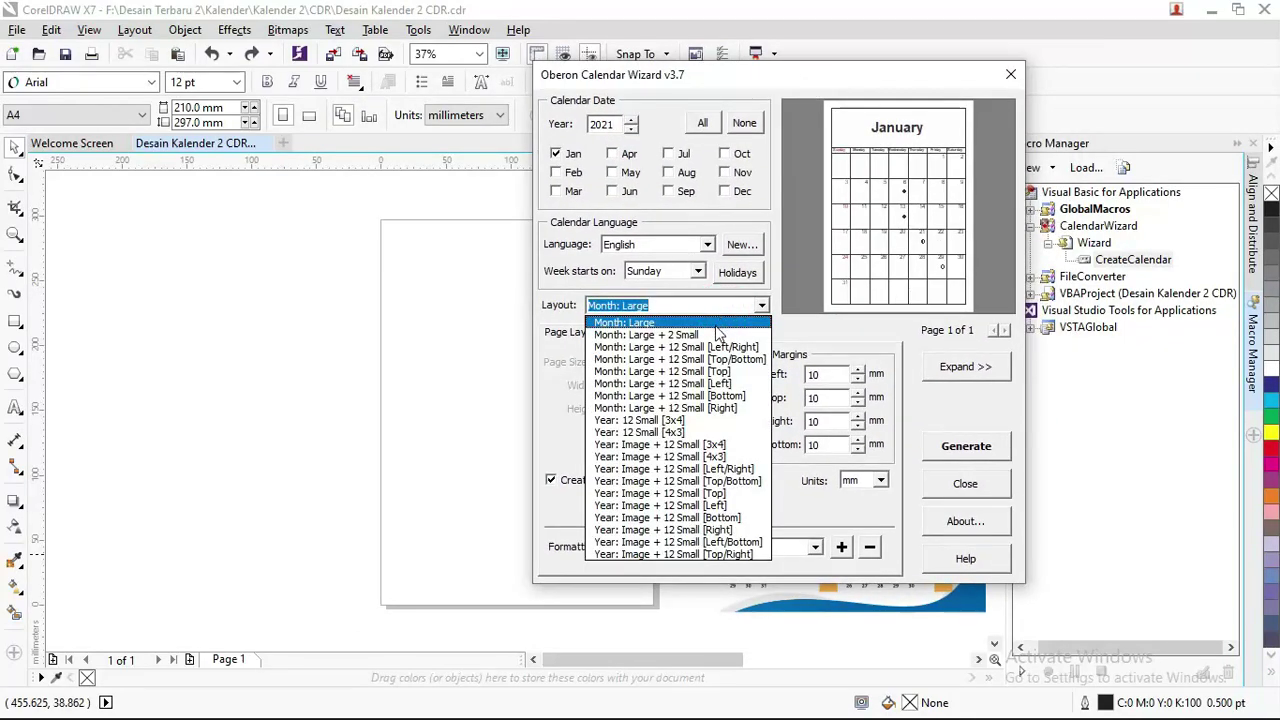
click(716, 335)
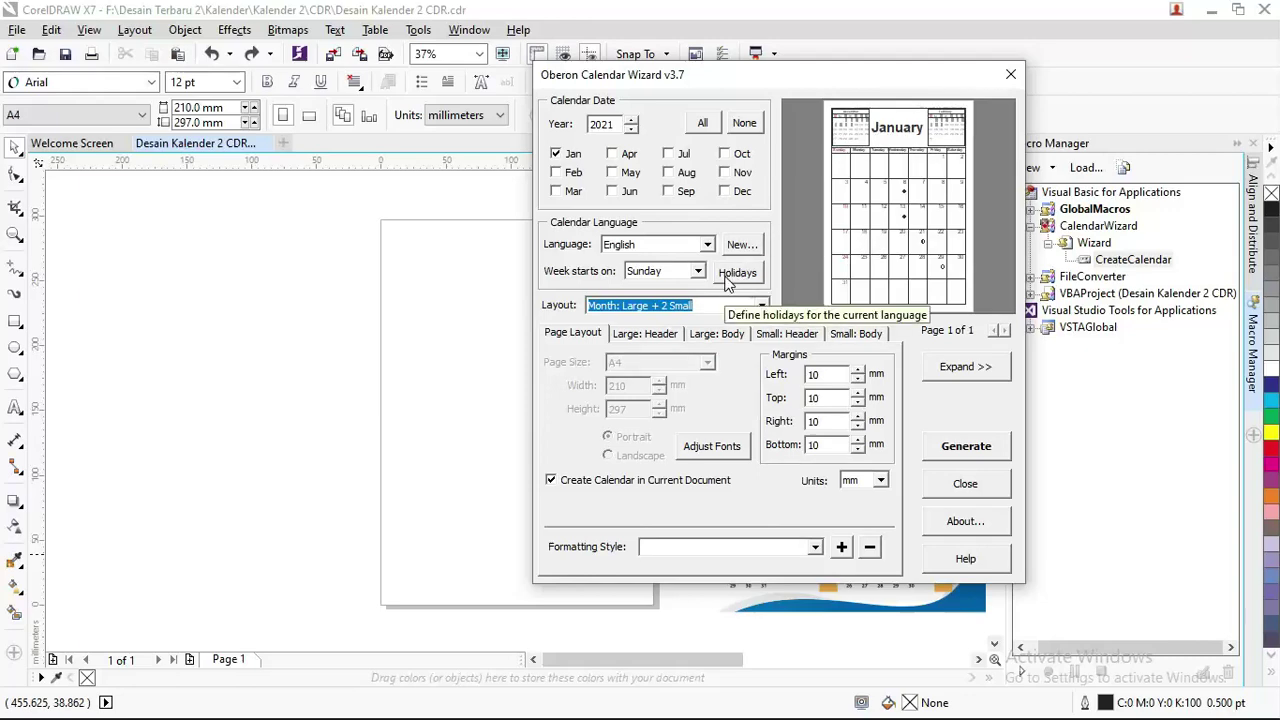
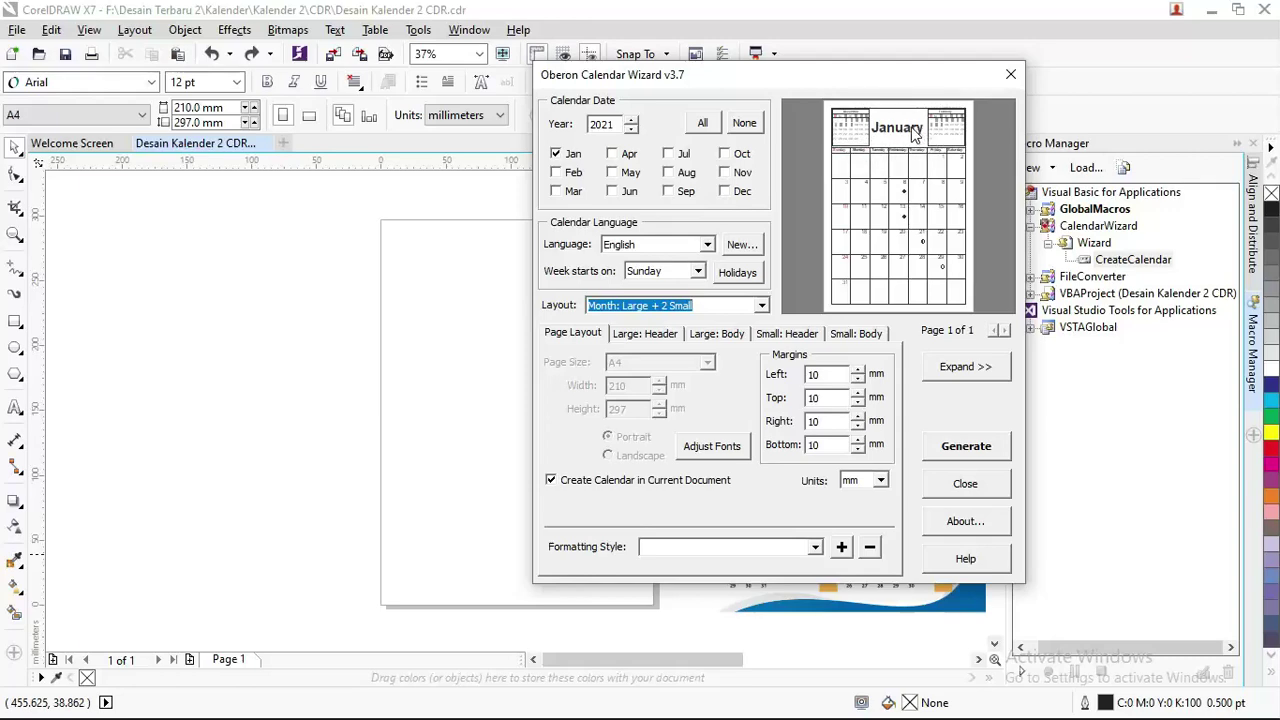
Set the Calendar Wizard layout to a single large month (Month: Large)
click(665, 306)
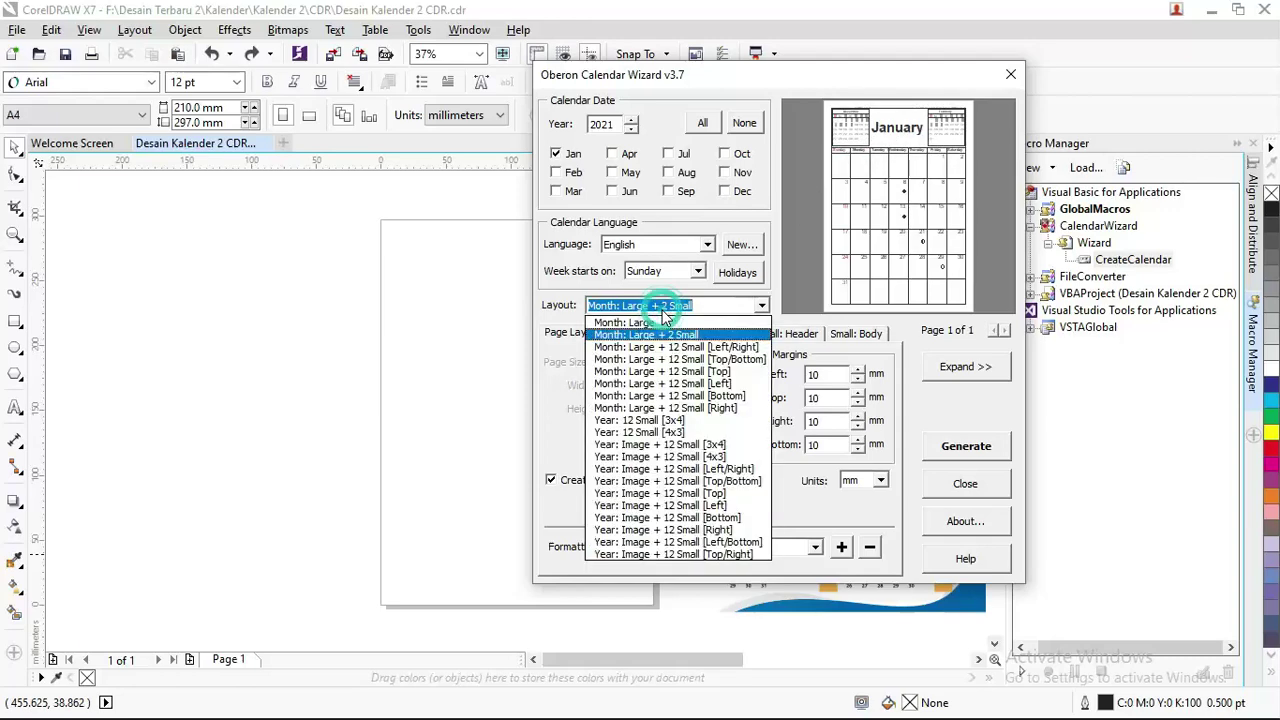
click(693, 444)
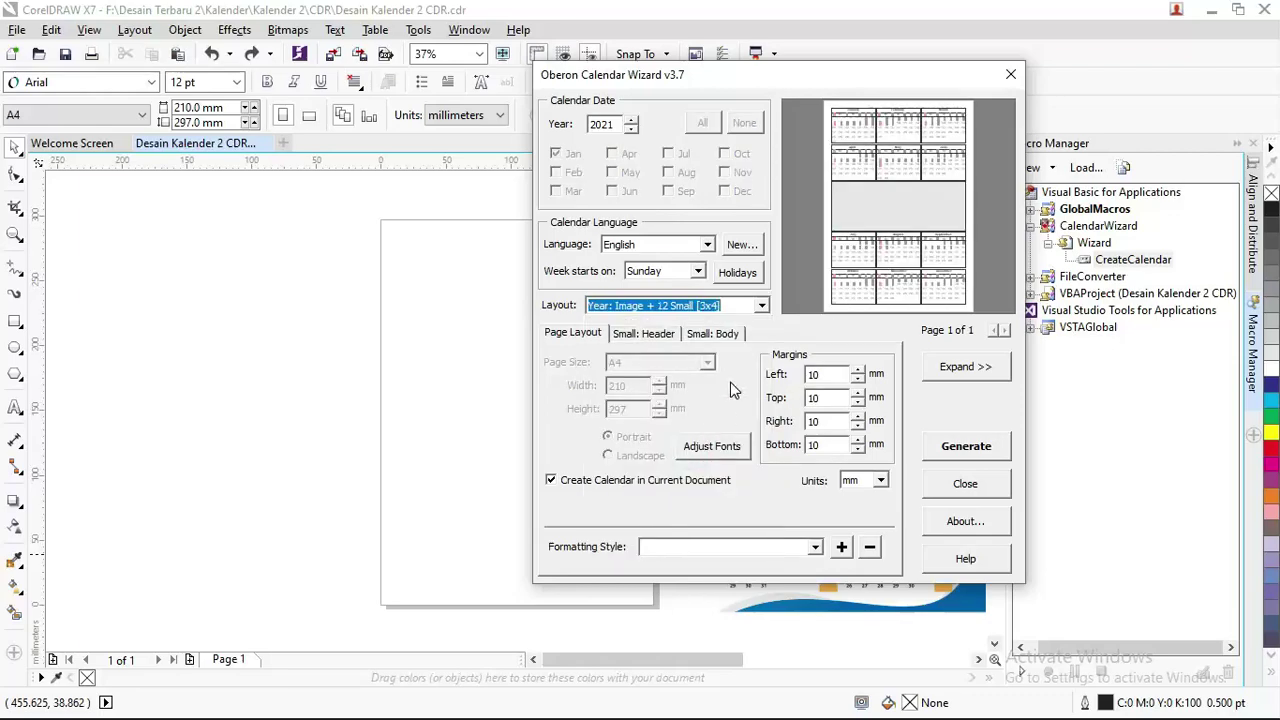
click(668, 305)
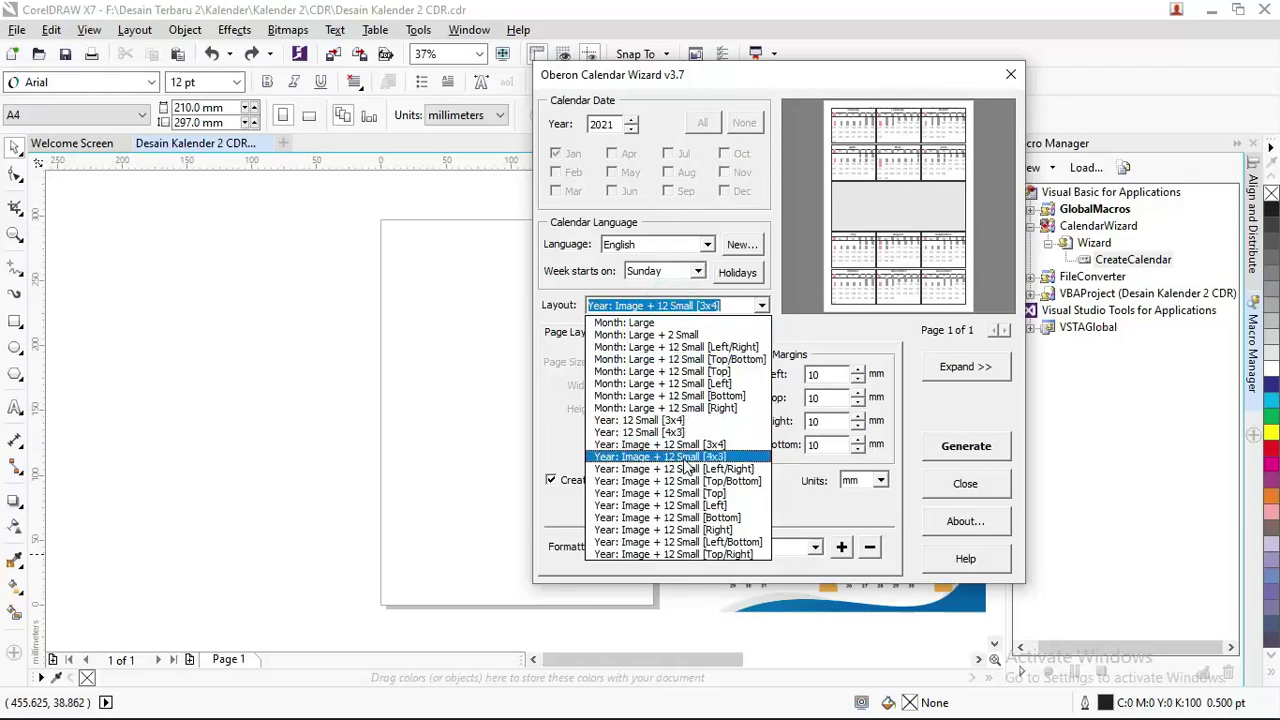
click(718, 372)
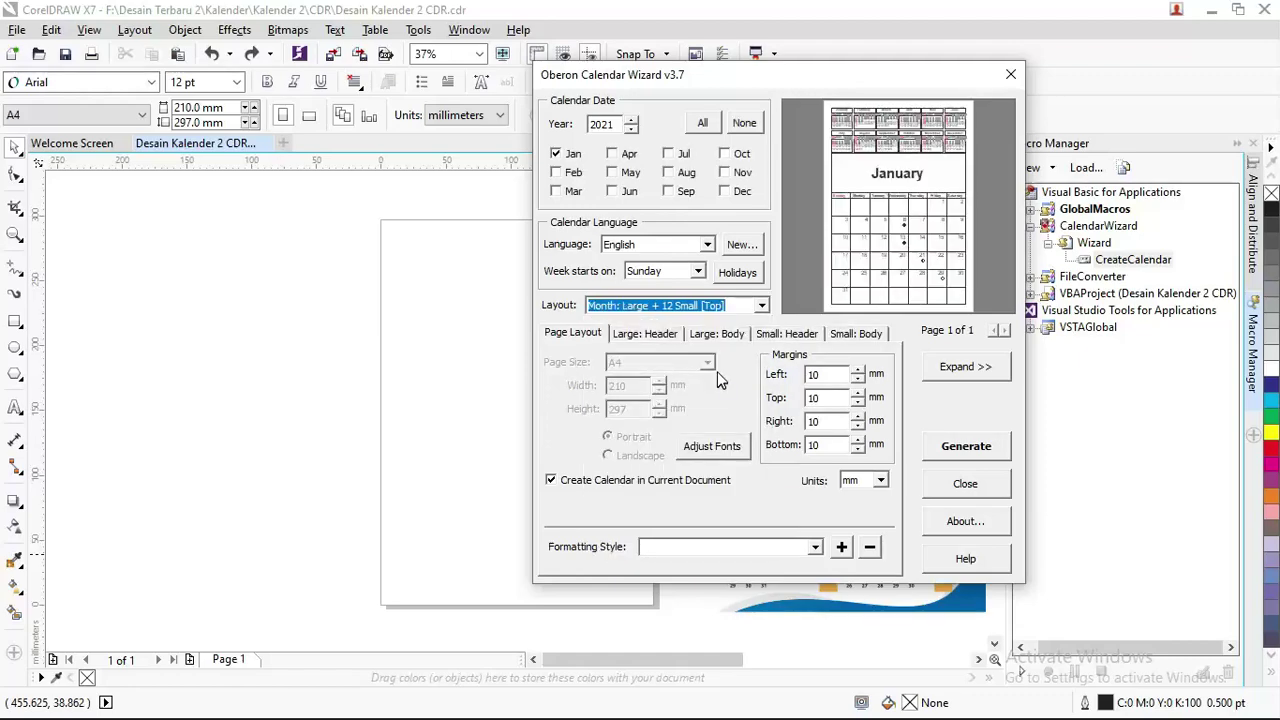
click(668, 305)
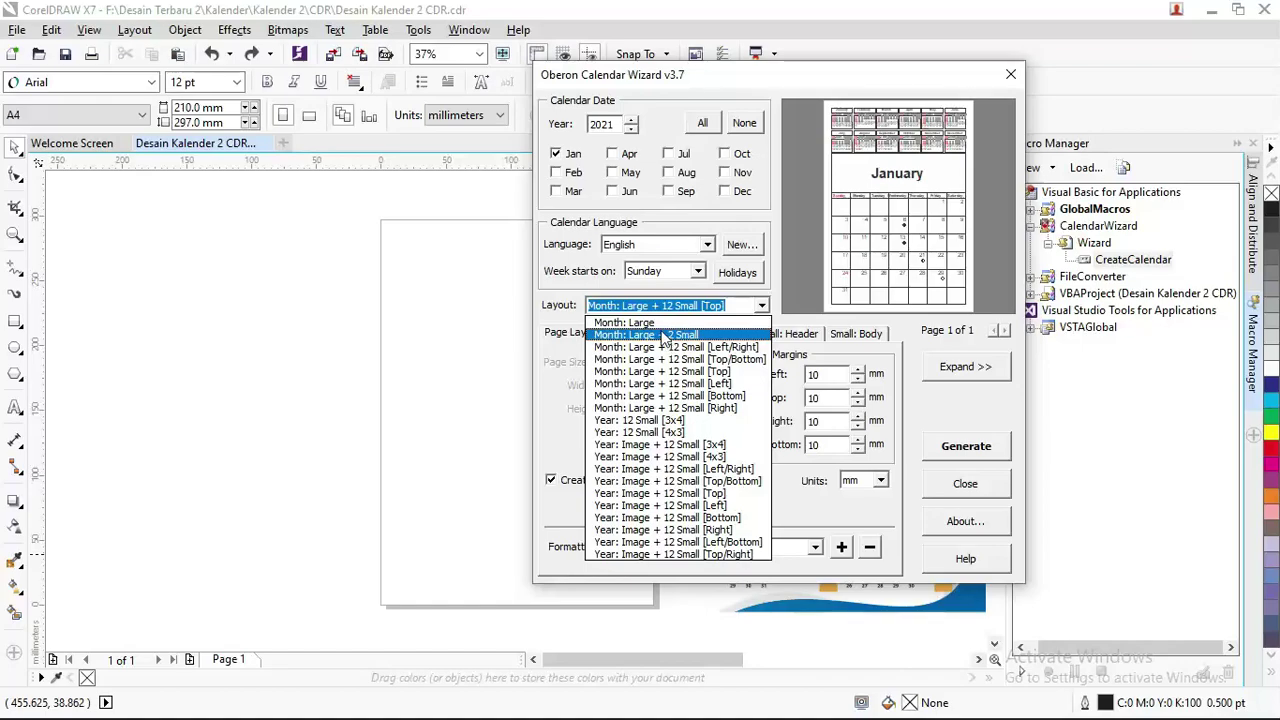
click(744, 212)
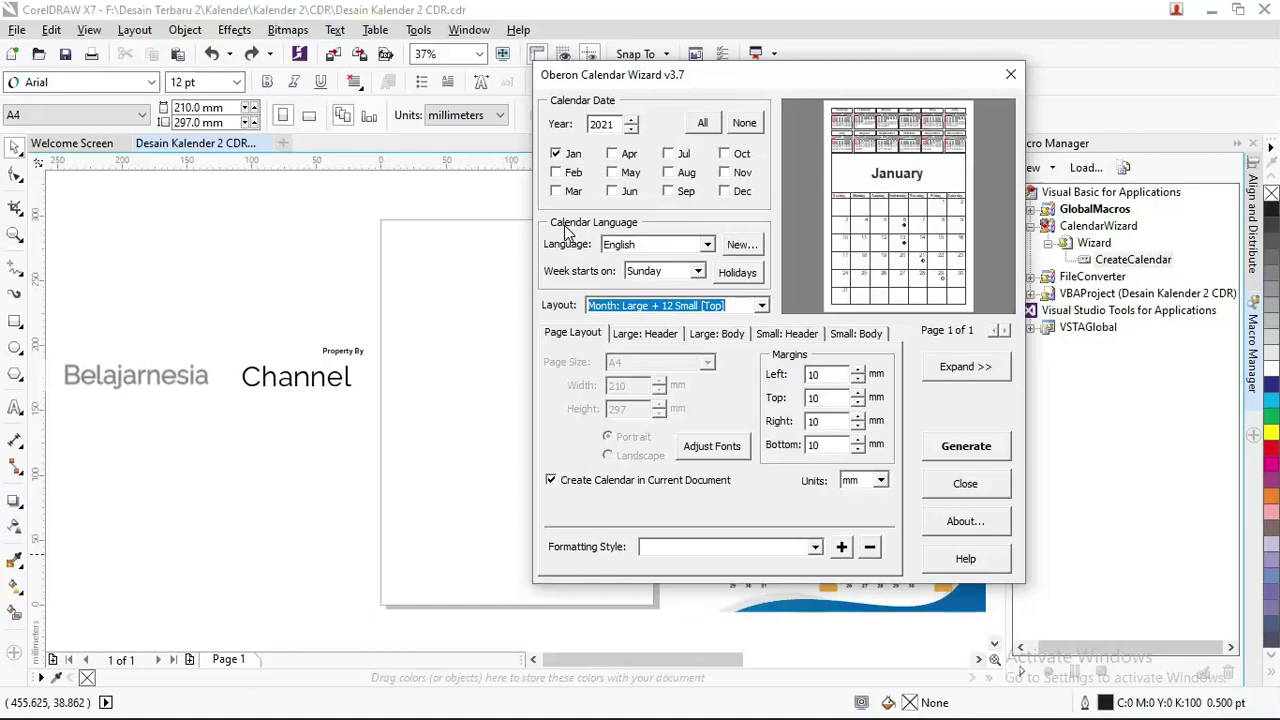
click(656, 305)
click(656, 324)
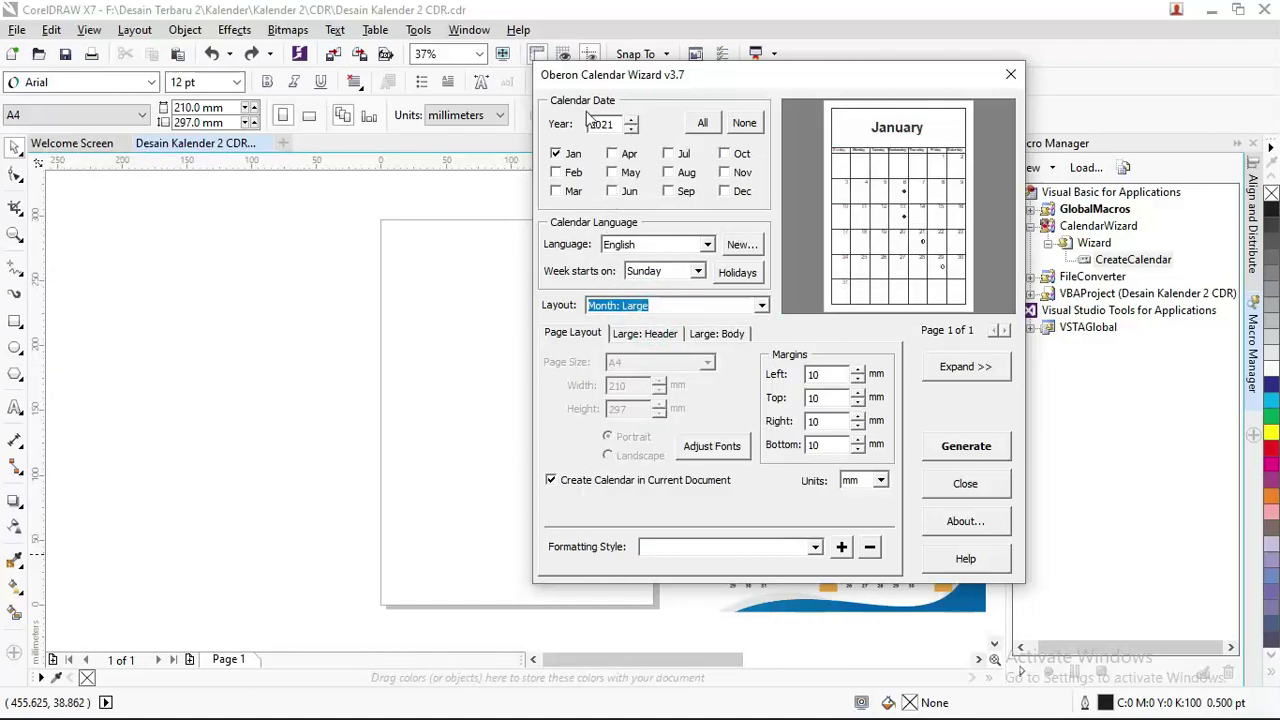
drag(665, 70, 638, 73)
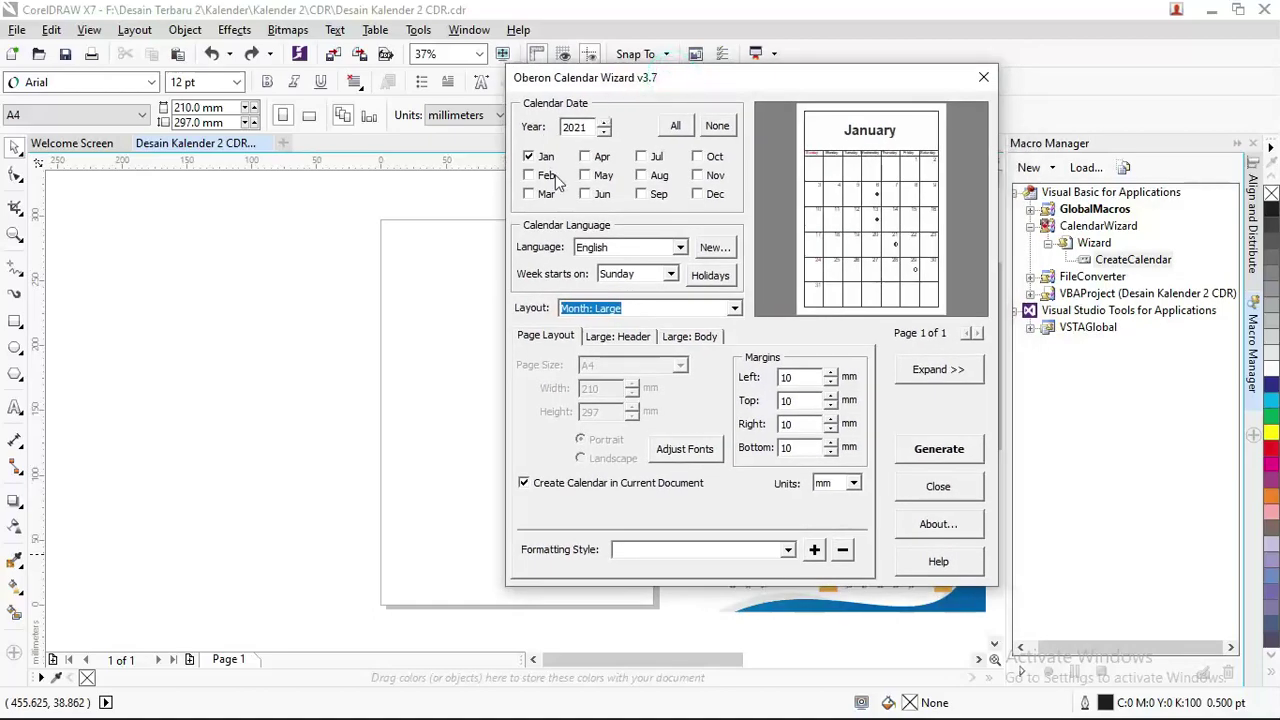
Add February and March, then generate the three 2021 month calendars
click(528, 175)
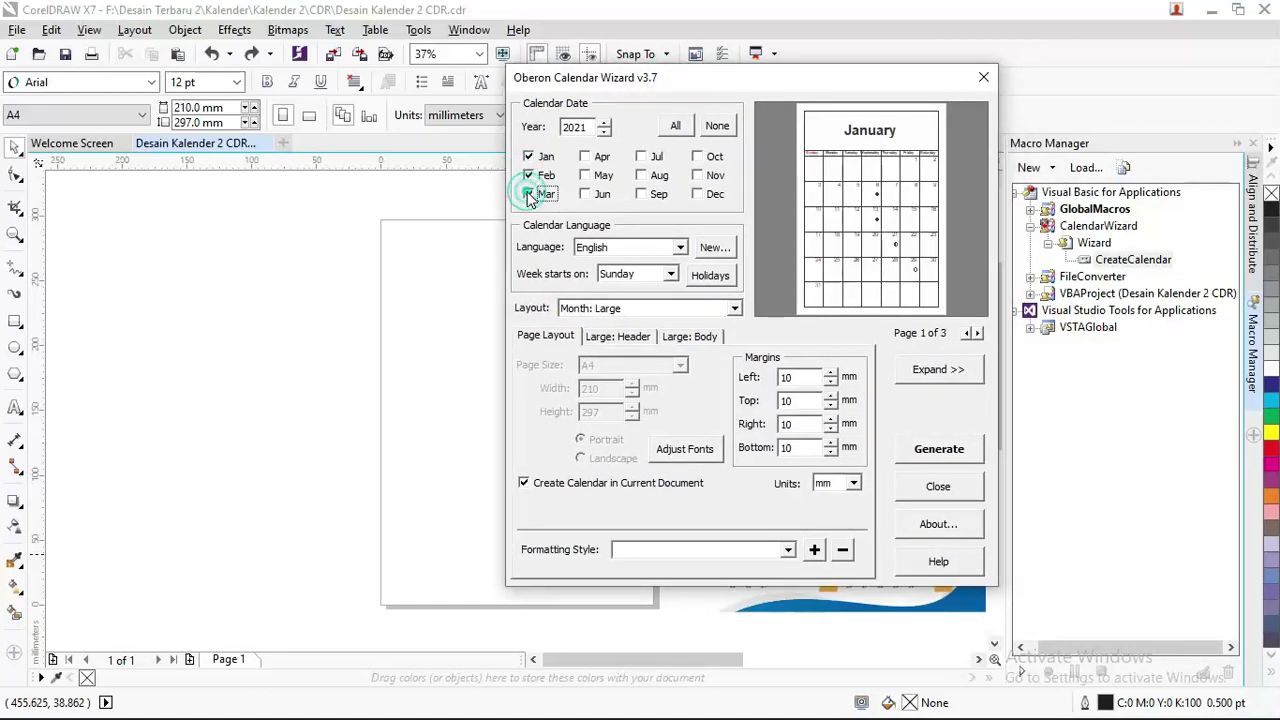
click(528, 194)
click(958, 447)
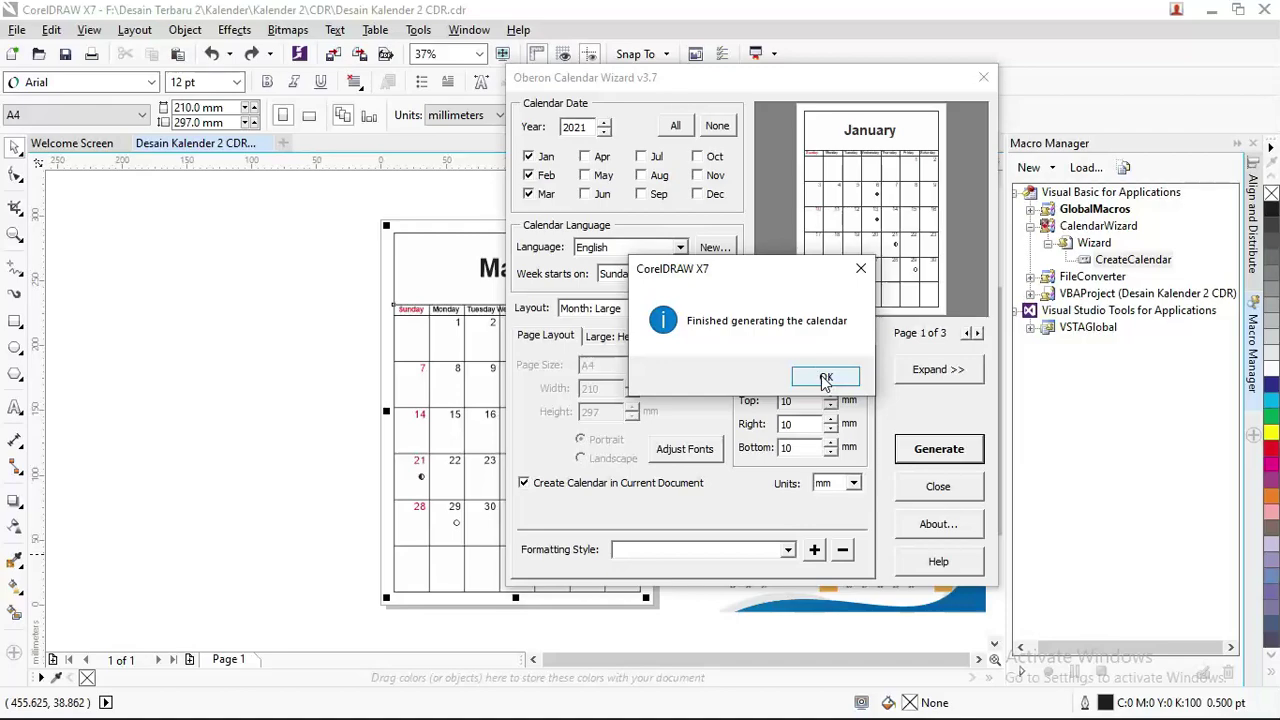
click(825, 378)
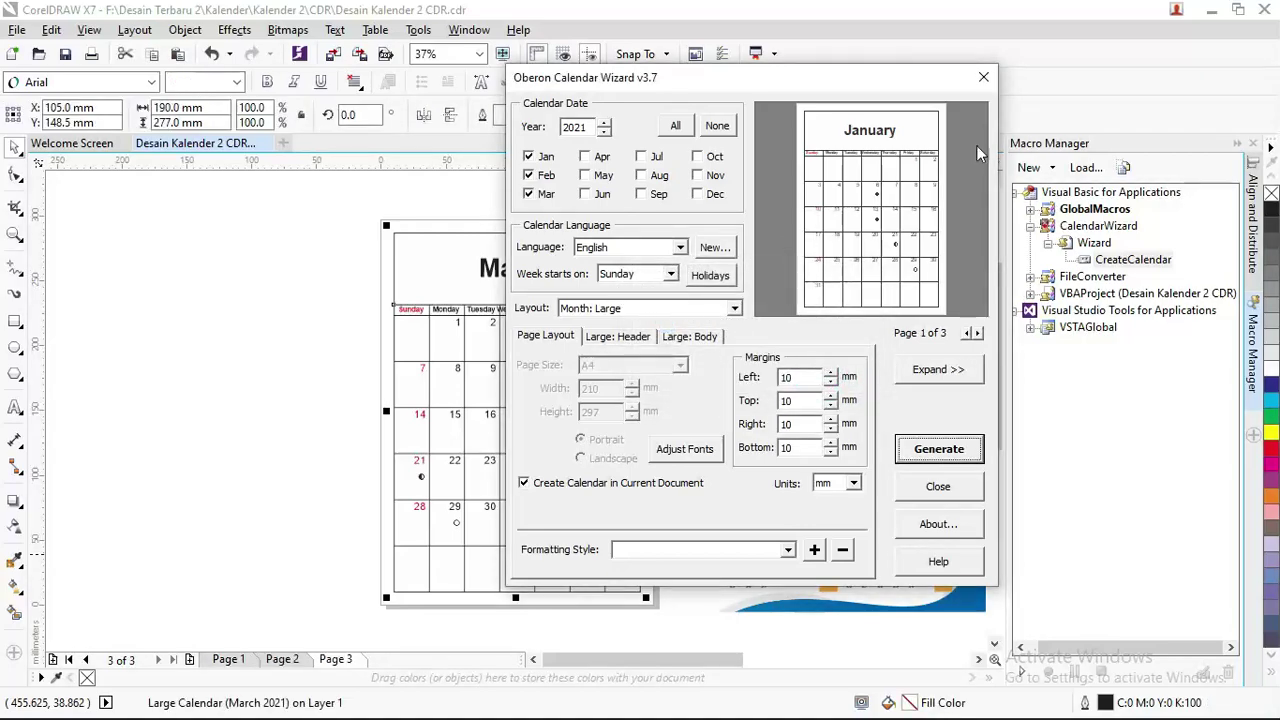
Close the Calendar Wizard and review the generated February and January pages
click(983, 77)
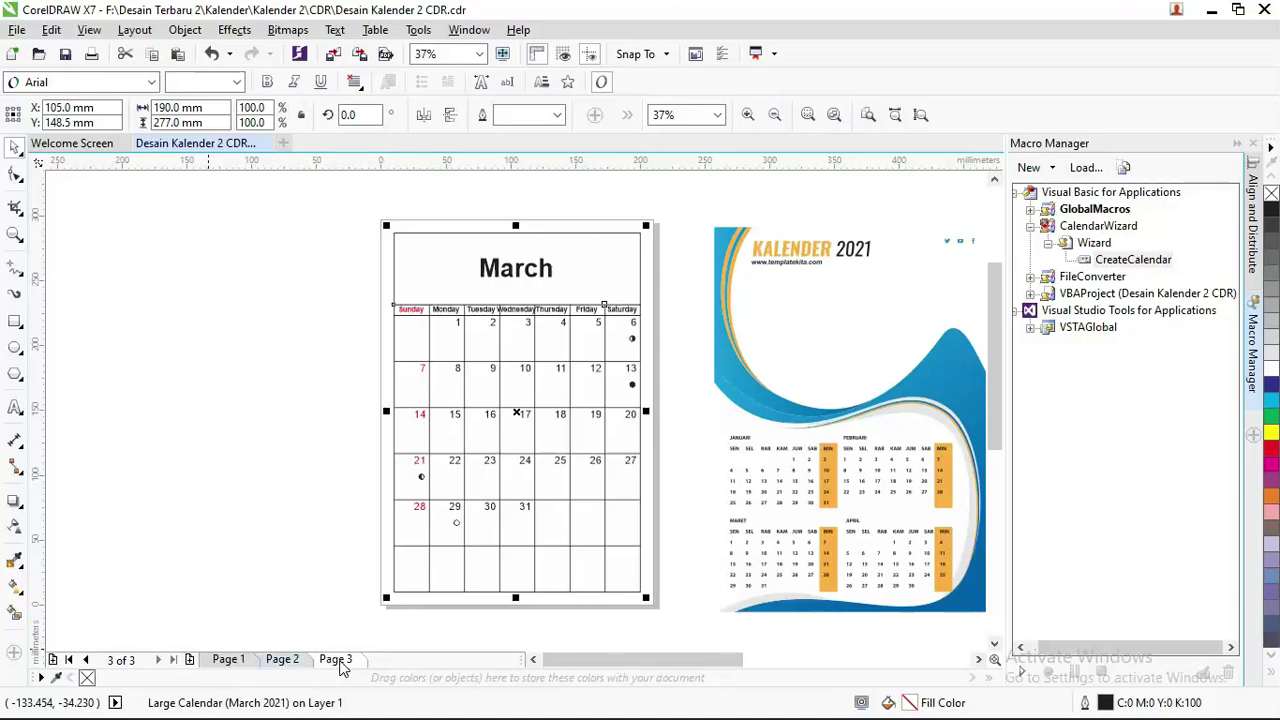
click(285, 660)
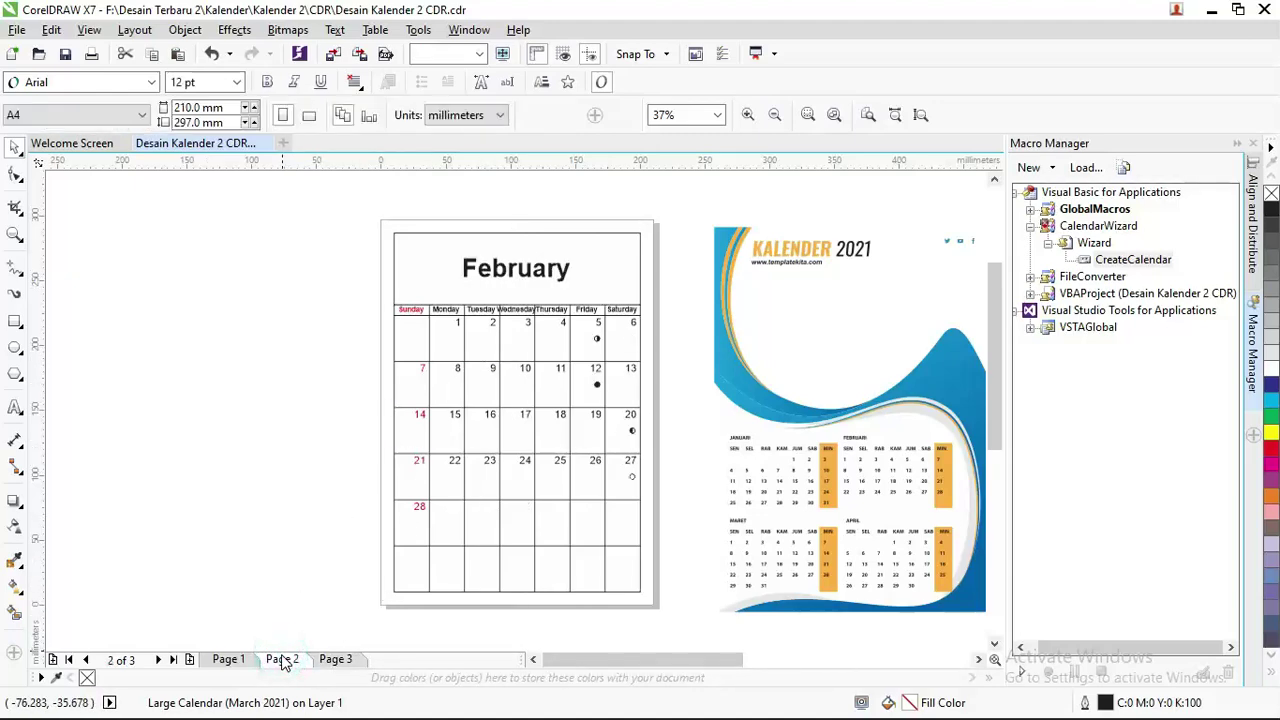
click(228, 660)
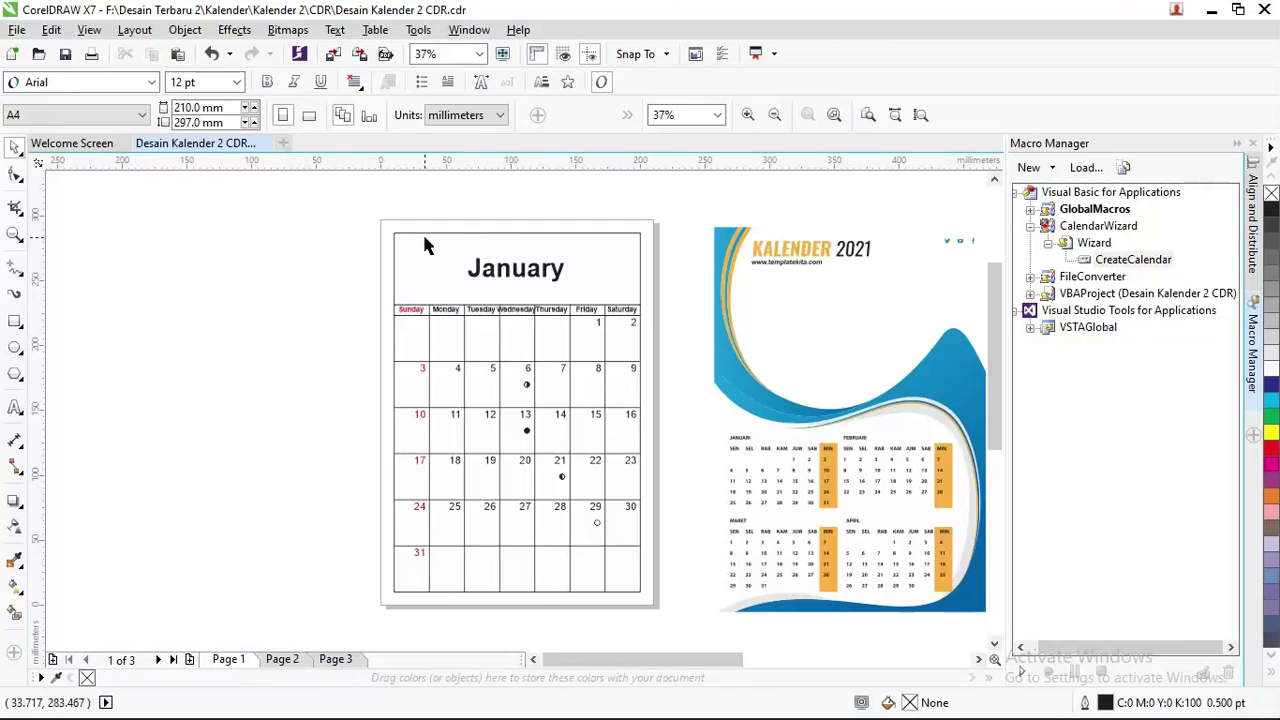
scroll(515, 397, down, 1)
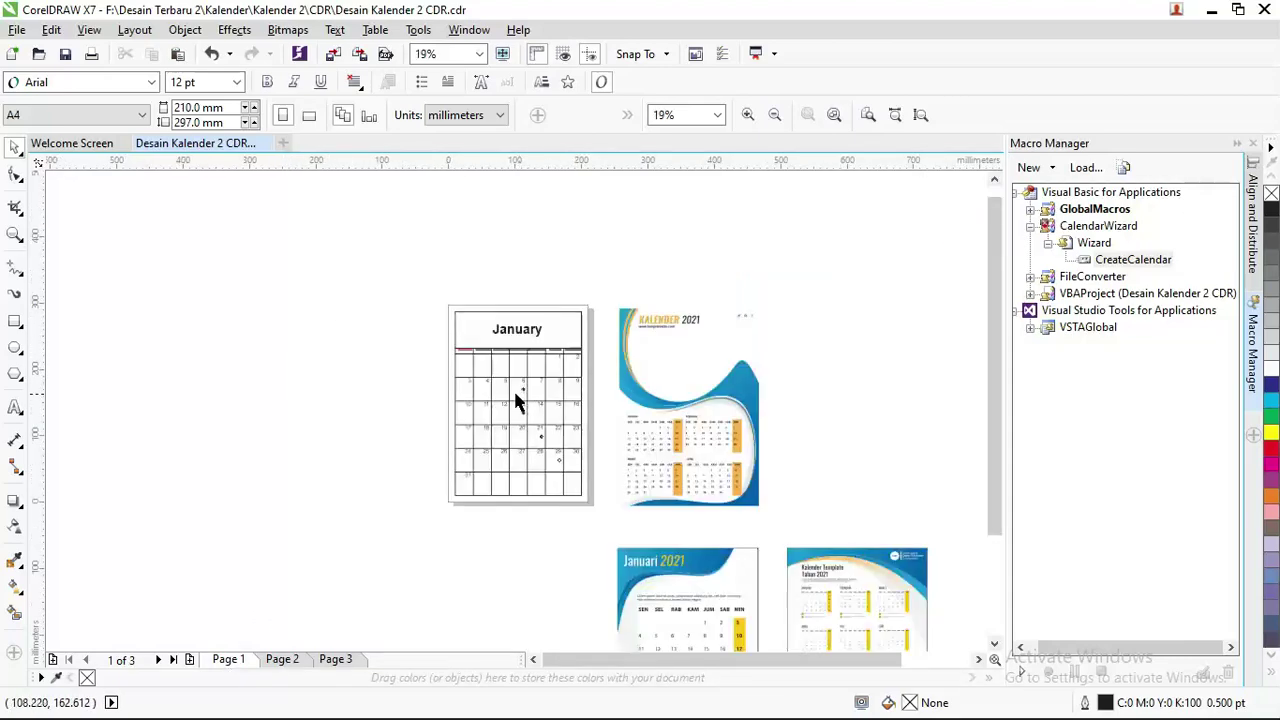
scroll(510, 395, up, 1)
scroll(465, 380, down, 1)
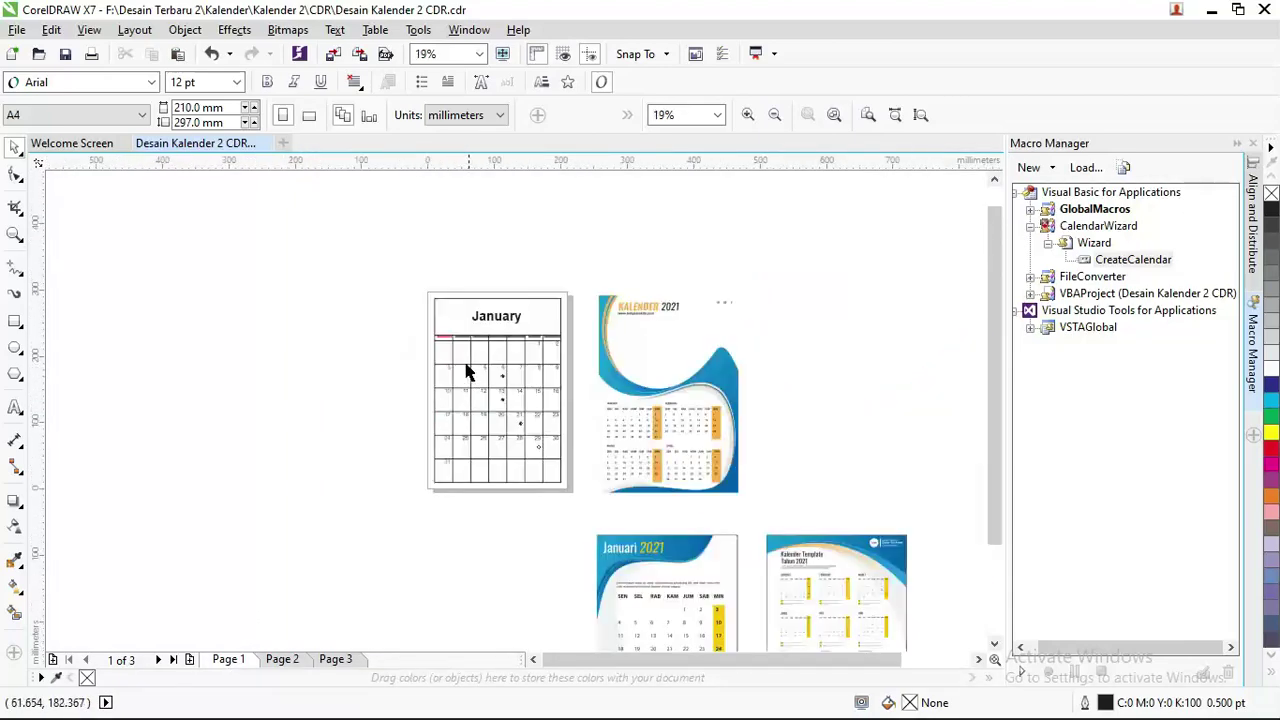
Move the January calendar grid off the left side of page 1
drag(530, 445, 575, 495)
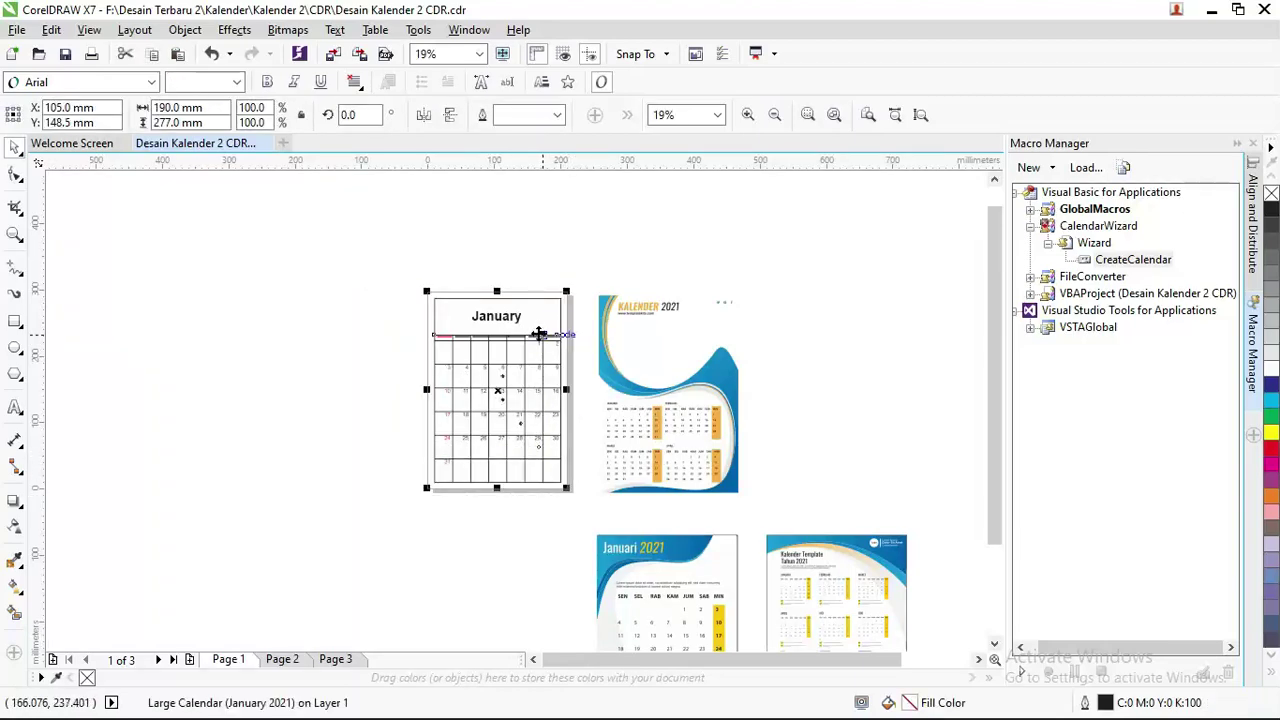
drag(538, 335, 358, 334)
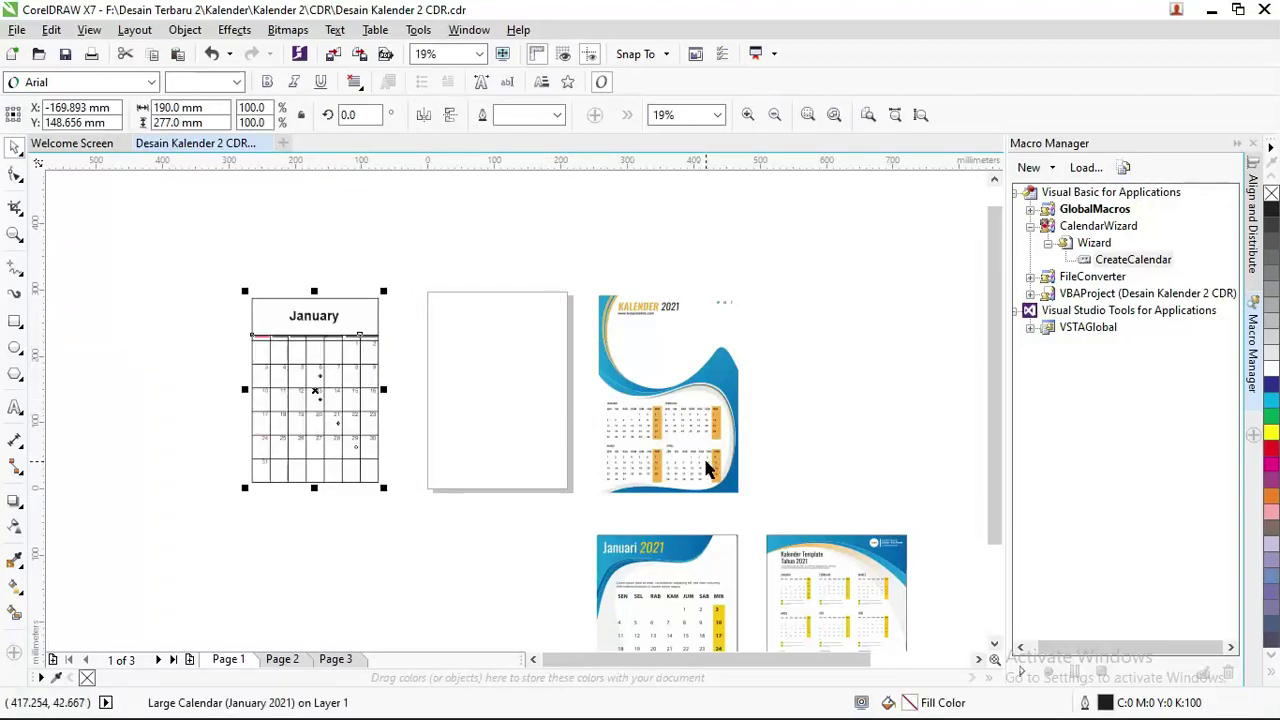
scroll(709, 463, up, 2)
scroll(540, 280, down, 1)
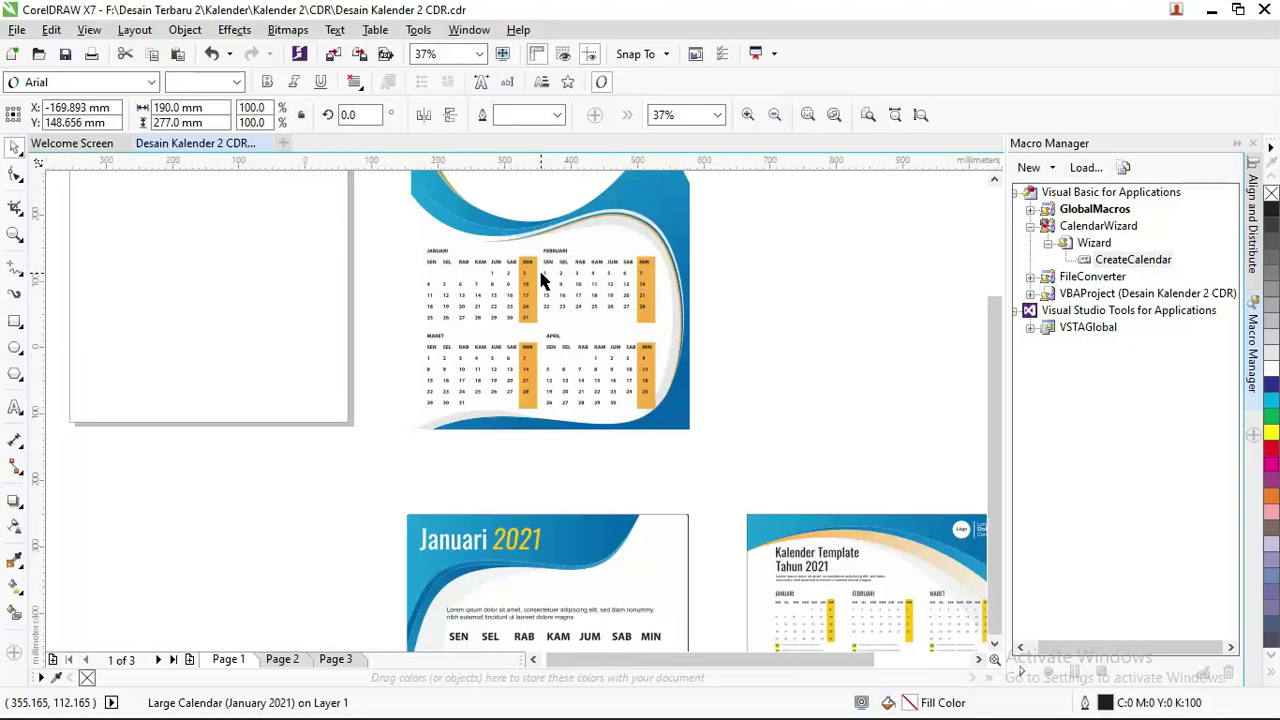
scroll(540, 280, down, 1)
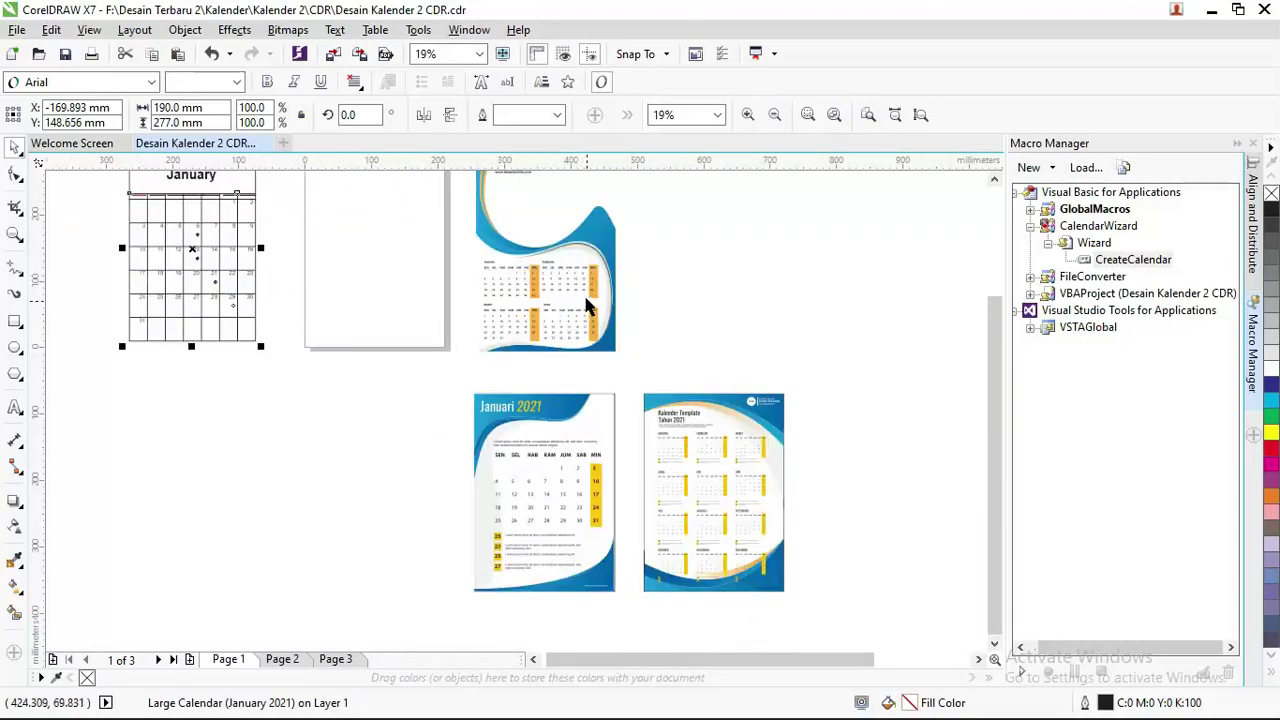
click(546, 267)
Ungroup the Kalender 2021 template and shift its month grids and yellow bars right
right_click(548, 268)
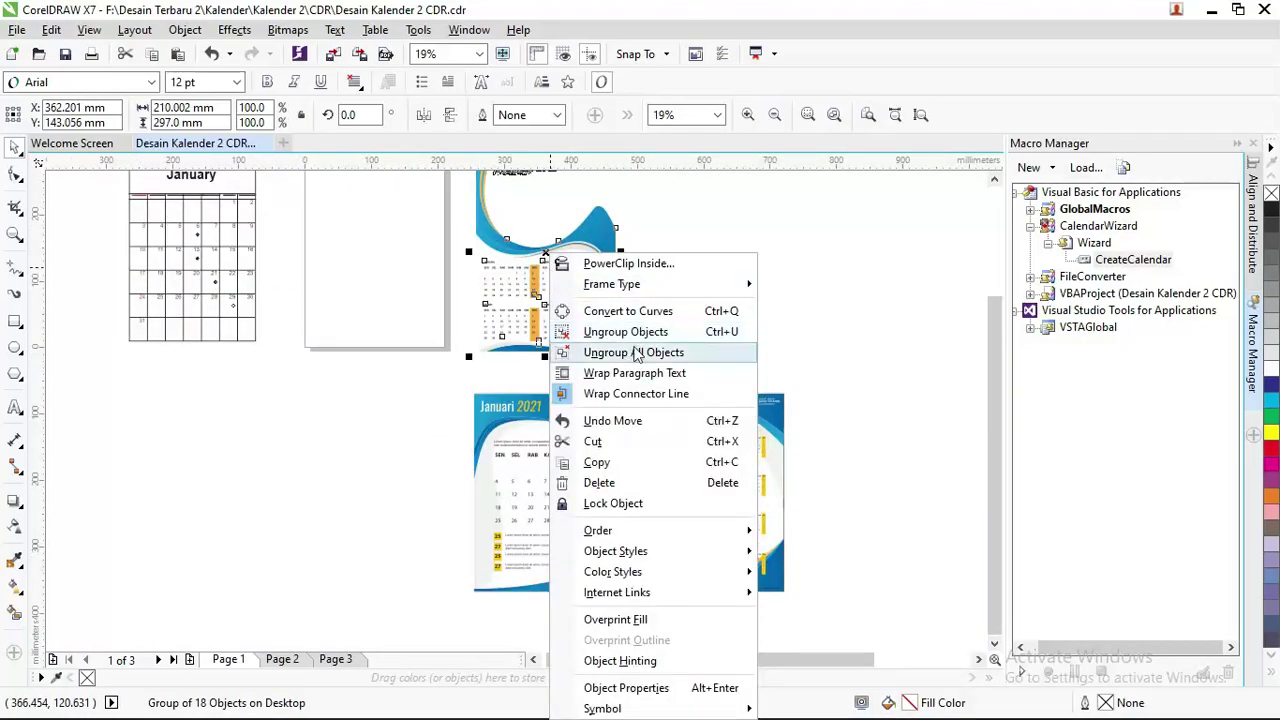
click(638, 354)
click(543, 277)
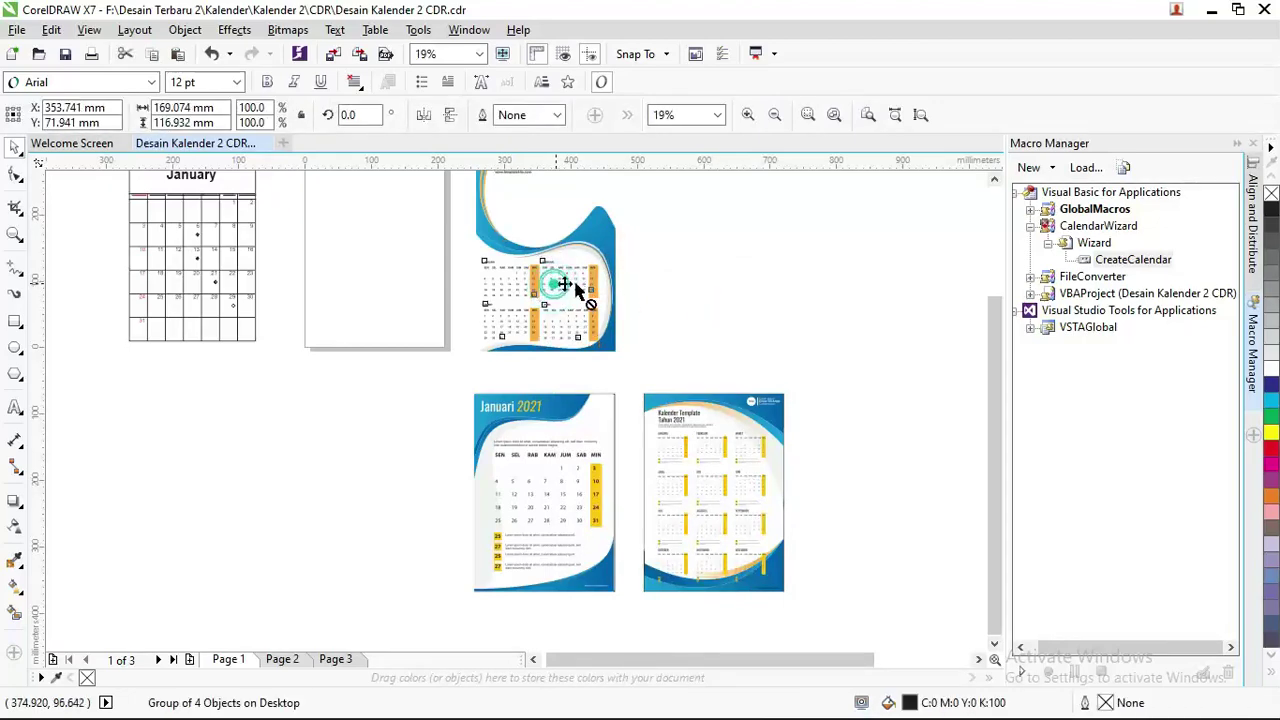
drag(543, 277, 727, 279)
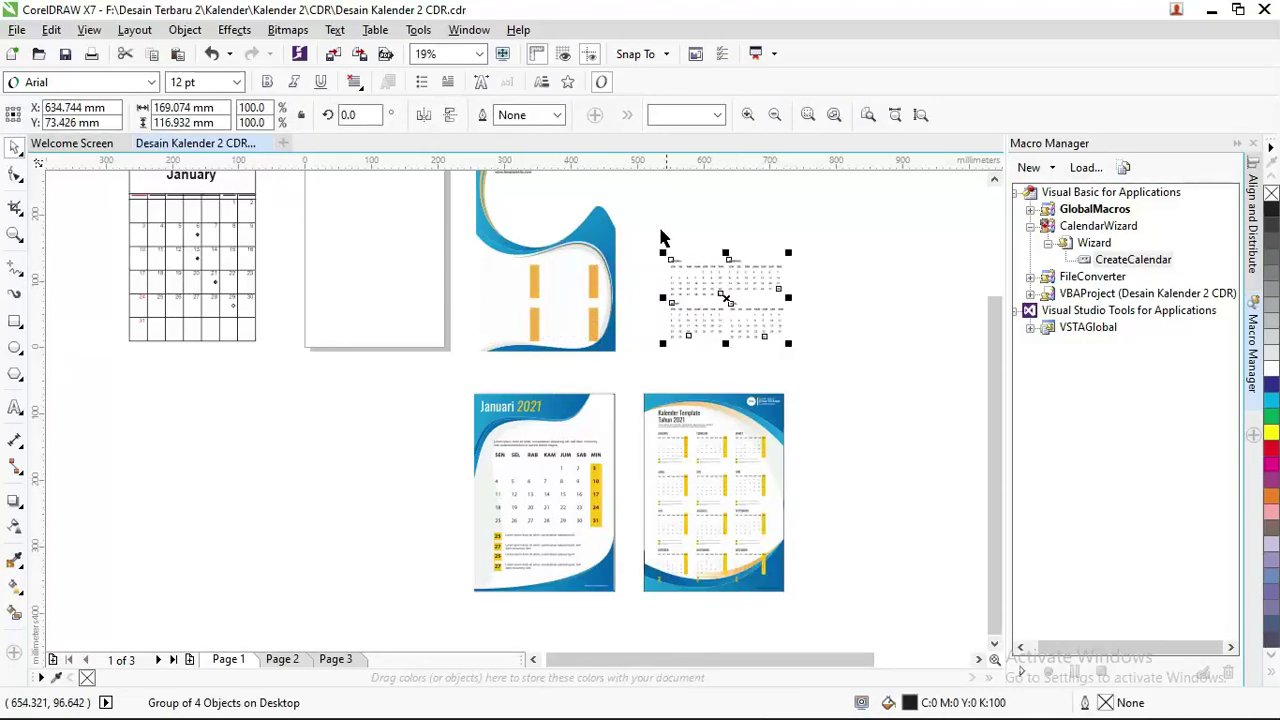
click(590, 285)
drag(644, 360, 517, 278)
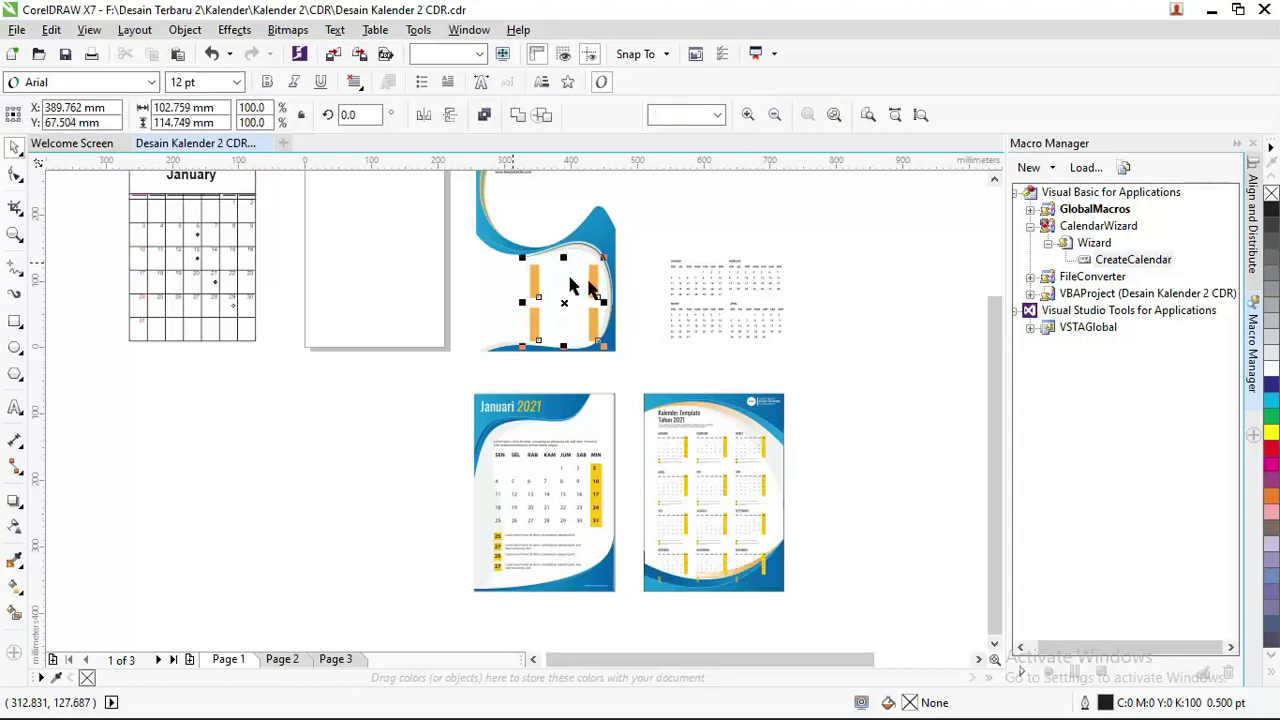
mouse_move(594, 285)
mouse_down()
mouse_move(878, 285)
mouse_move(860, 285)
mouse_up()
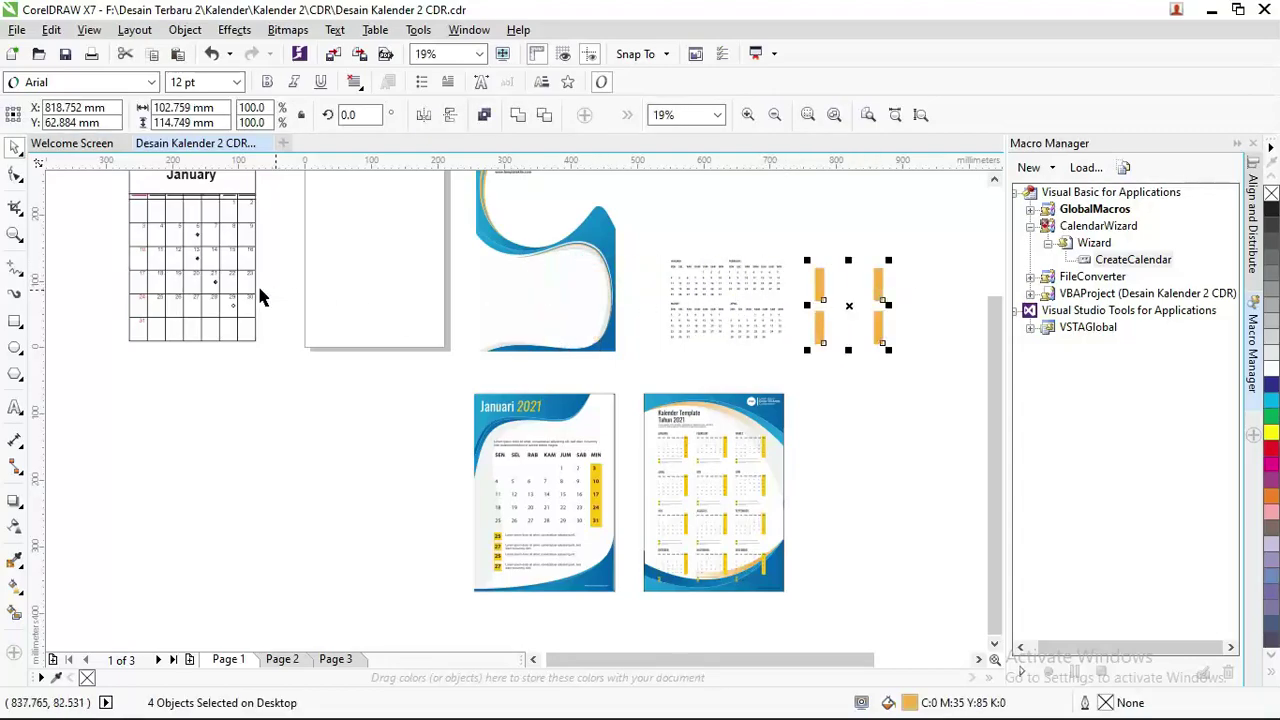
Move the January calendar grid over the blank page
click(209, 269)
scroll(134, 221, up, 3)
scroll(134, 221, up, 1)
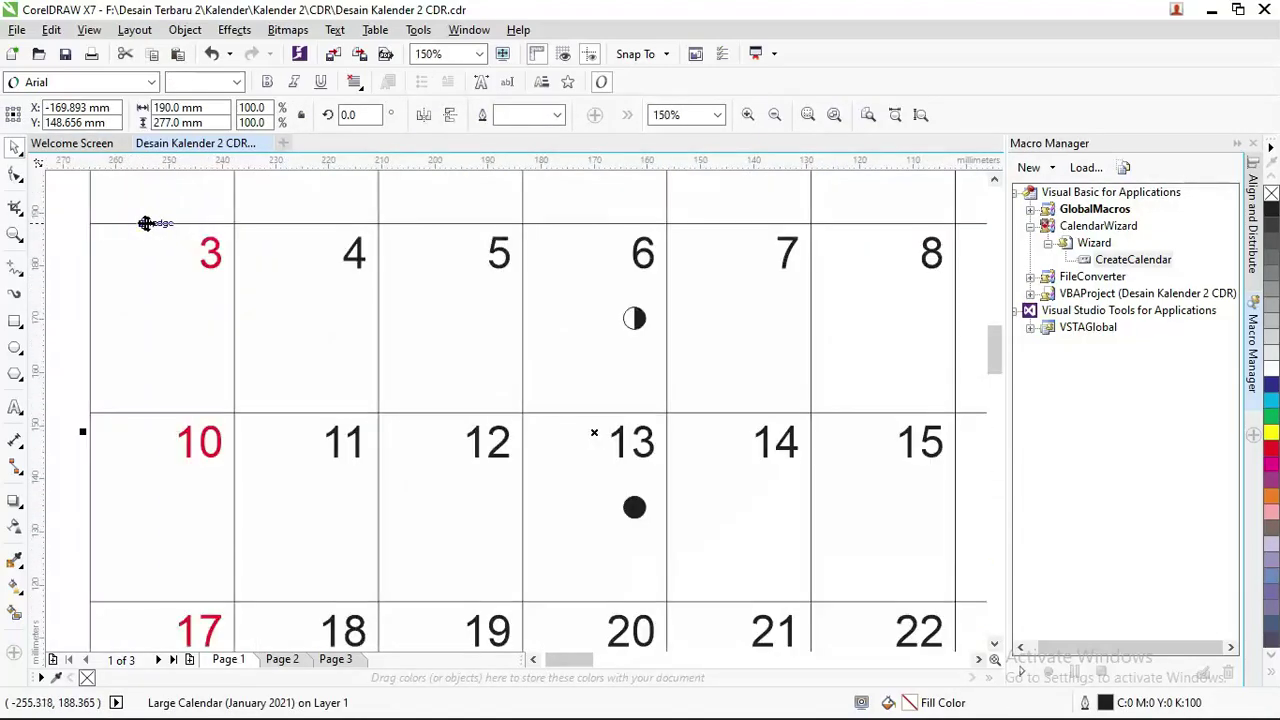
scroll(306, 254, down, 3)
scroll(329, 246, down, 1)
drag(329, 246, 470, 277)
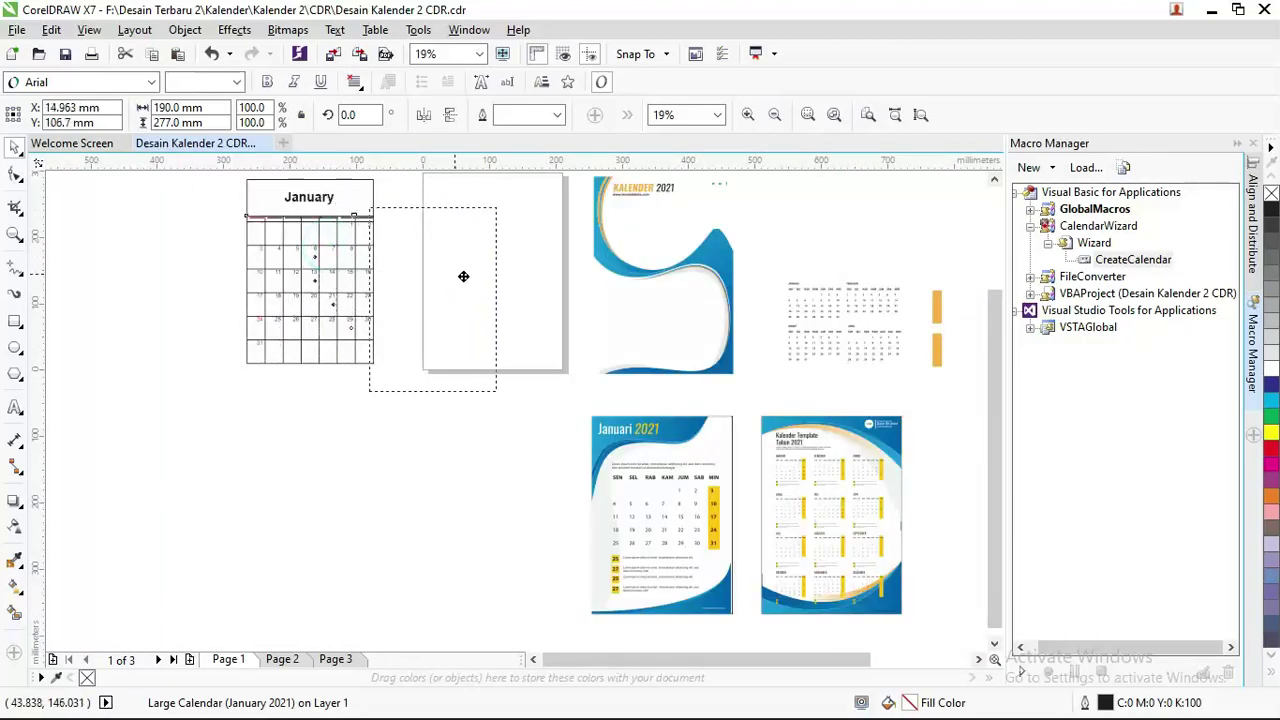
scroll(520, 295, up, 1)
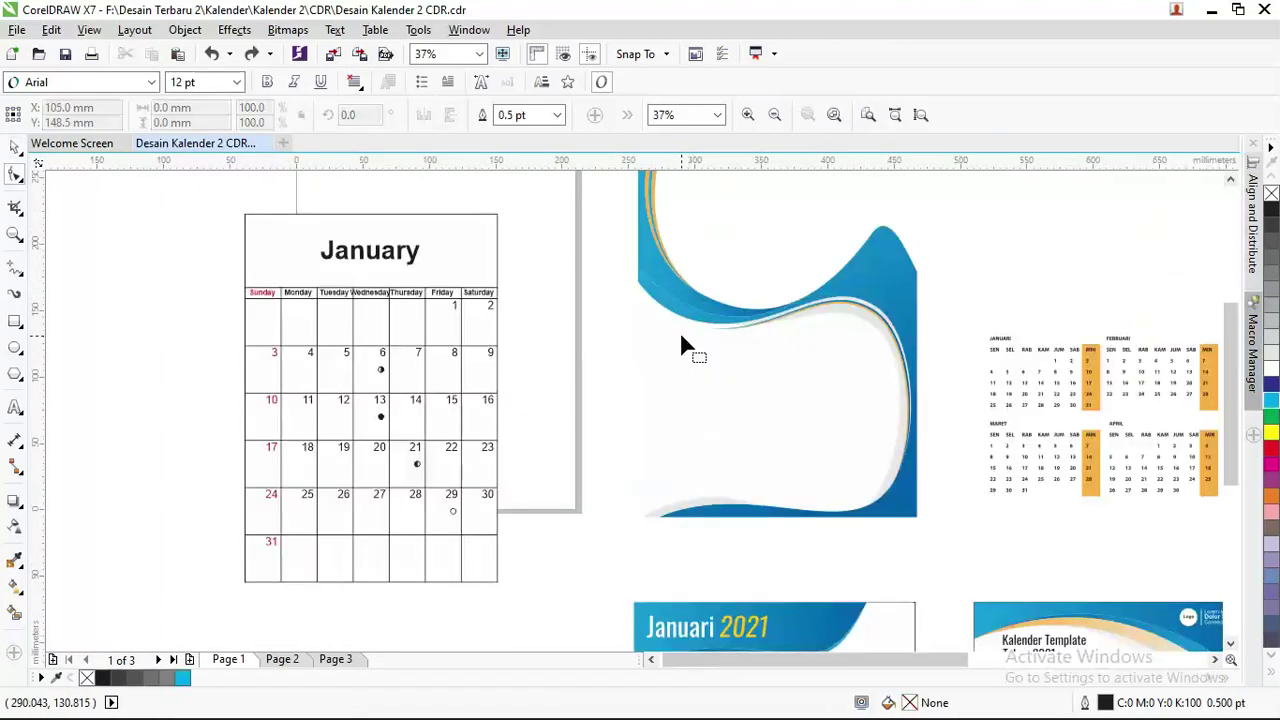
scroll(520, 325, down, 1)
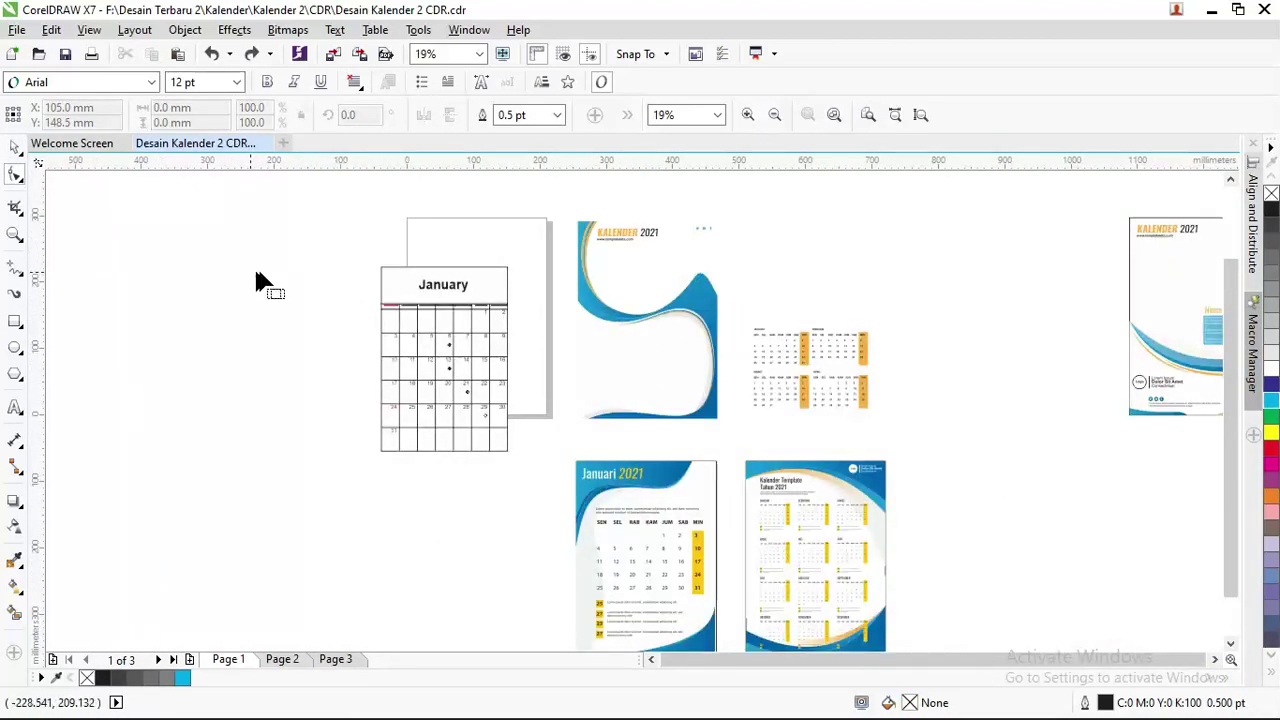
Drag the January calendar onto the blue-wave template page
click(15, 147)
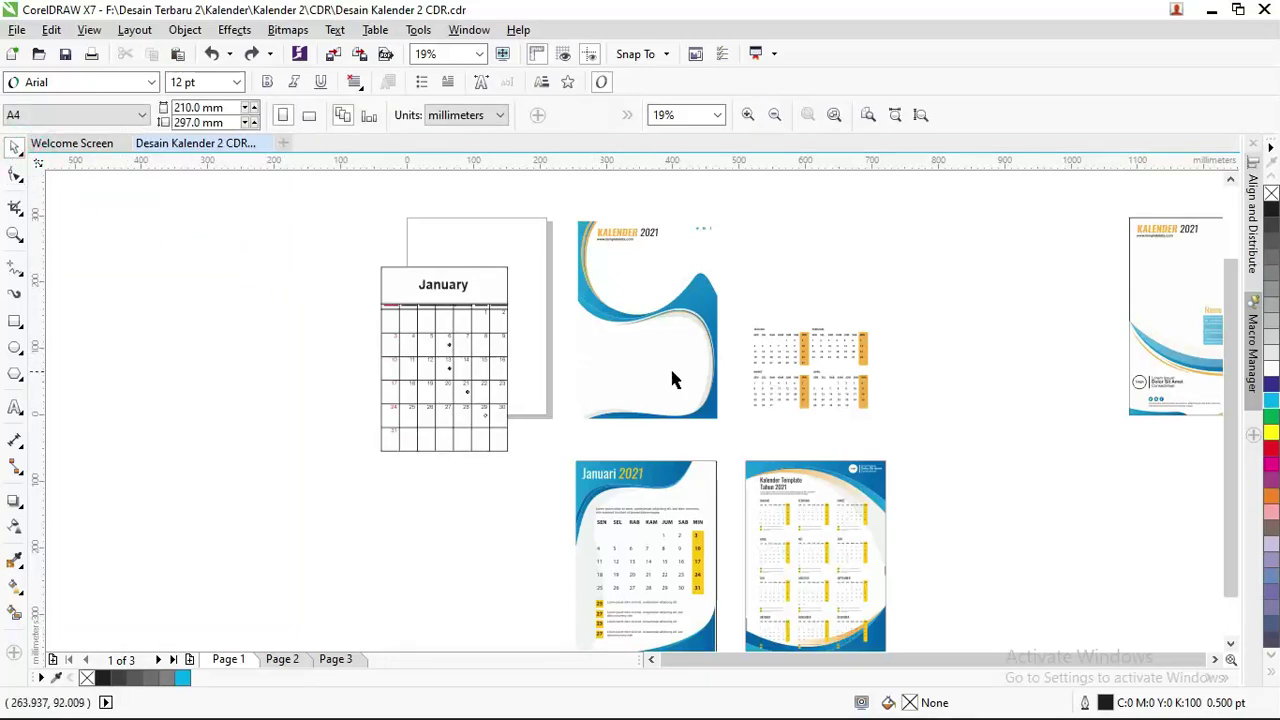
click(482, 309)
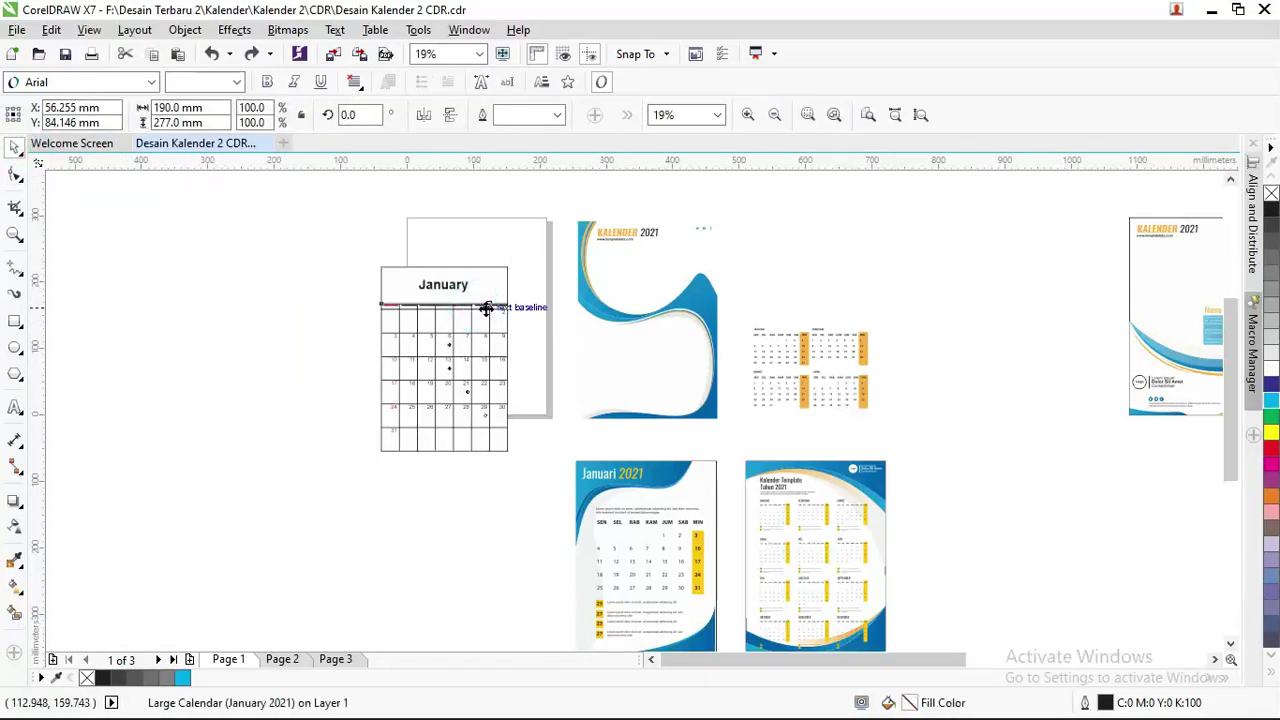
scroll(486, 308, up, 2)
scroll(486, 308, down, 1)
drag(480, 300, 839, 301)
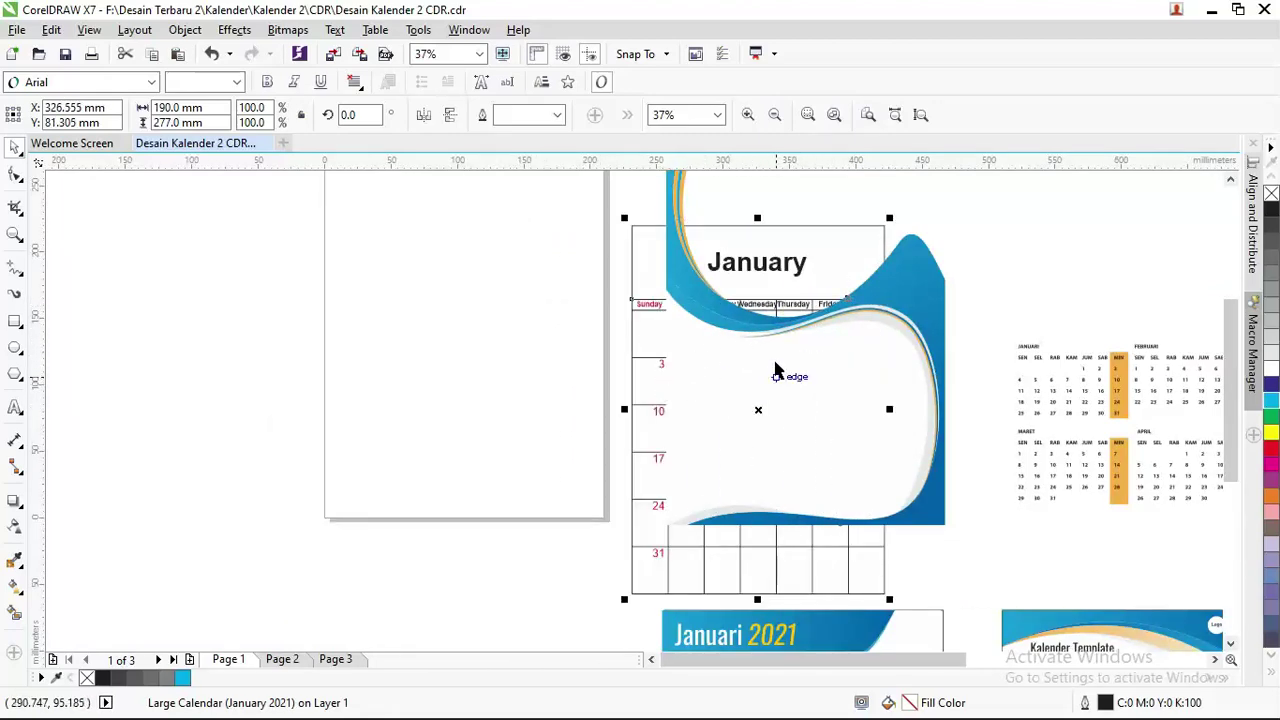
scroll(808, 360, up, 1)
scroll(558, 305, down, 1)
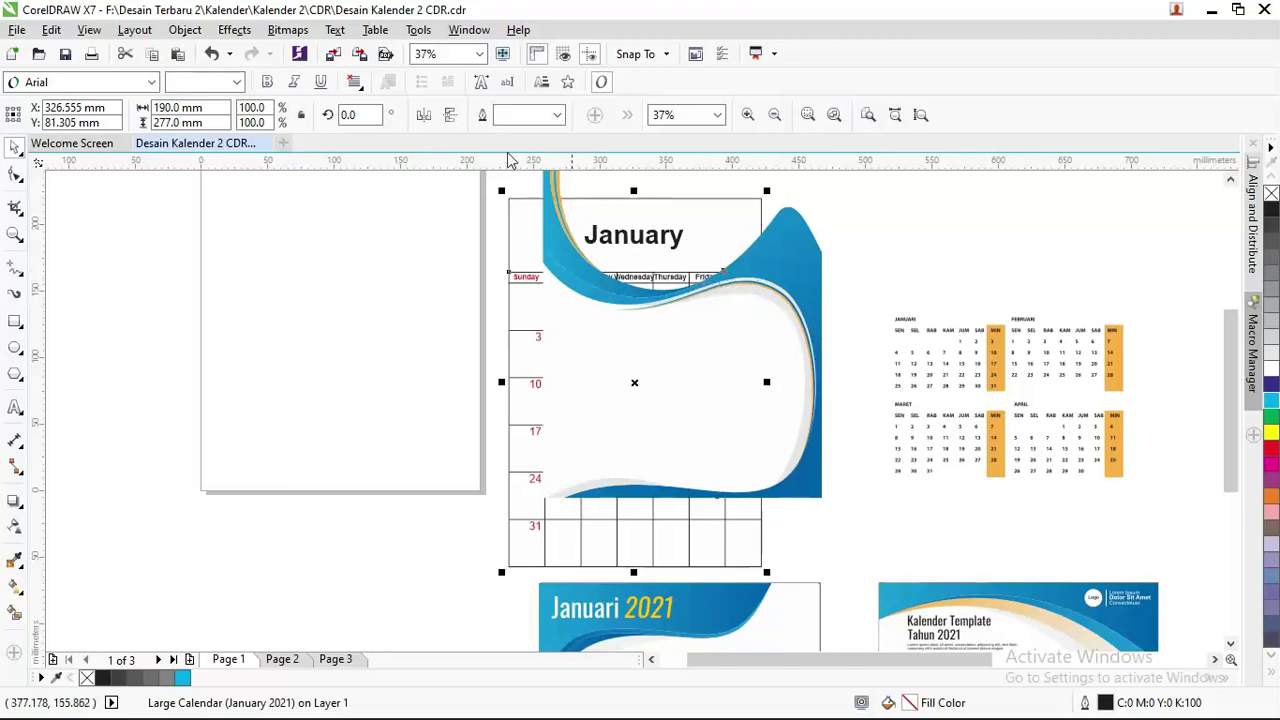
Open the Object Manager docker from Window > Dockers
click(469, 30)
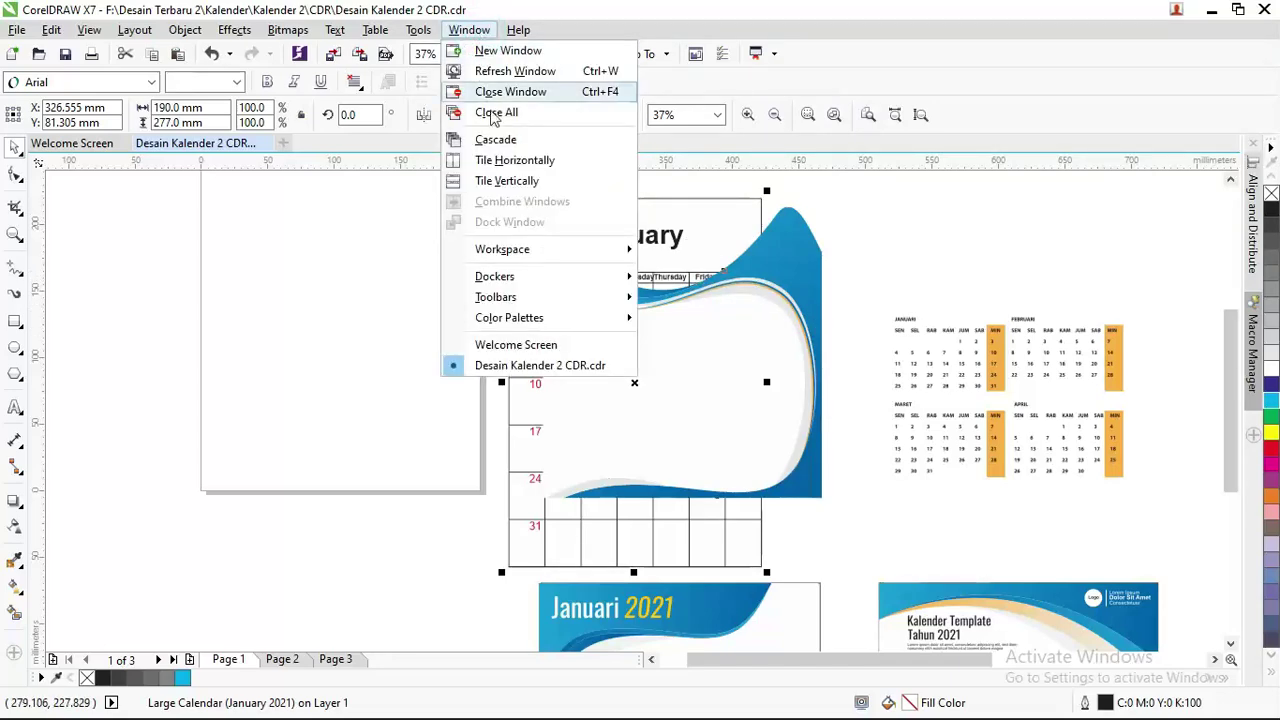
click(598, 279)
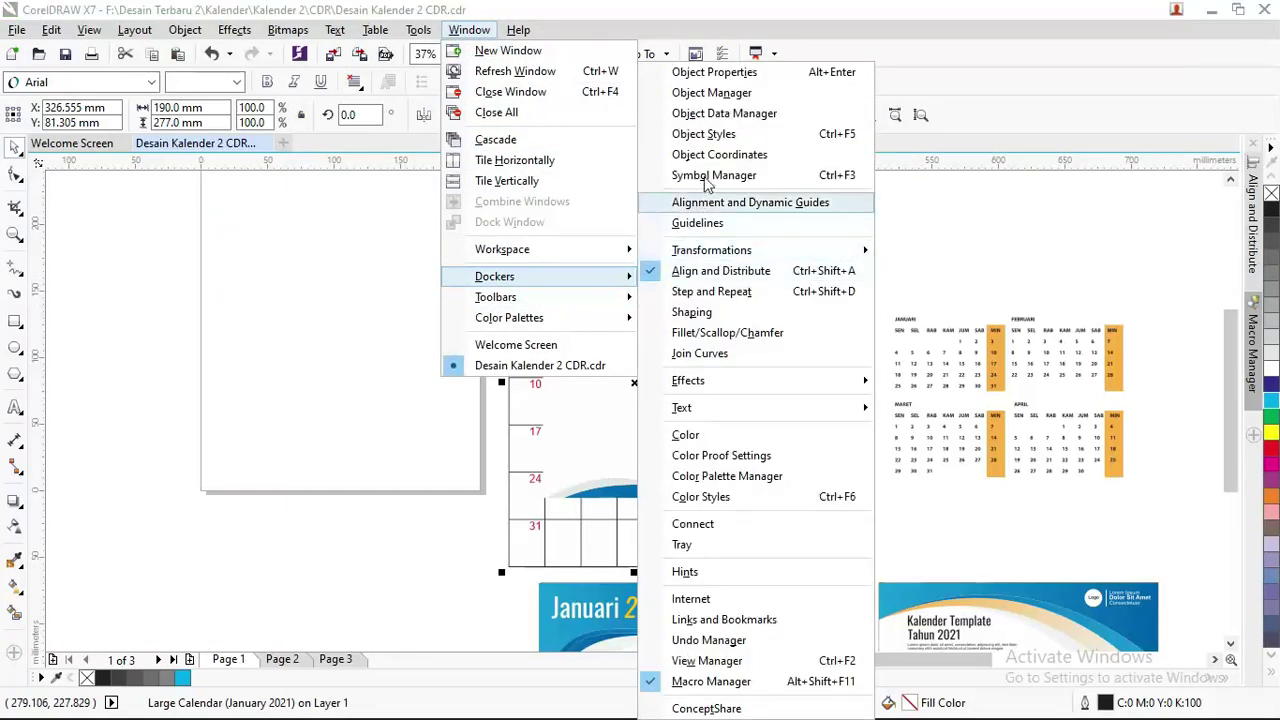
click(712, 93)
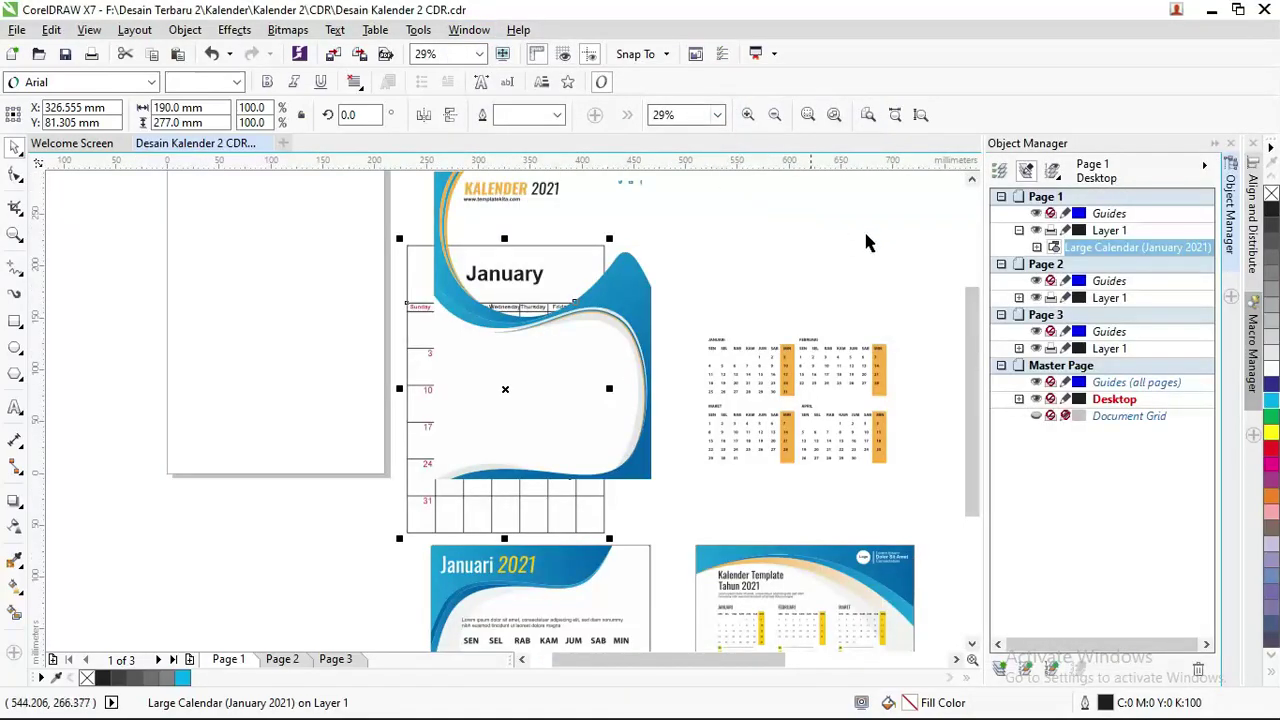
click(630, 312)
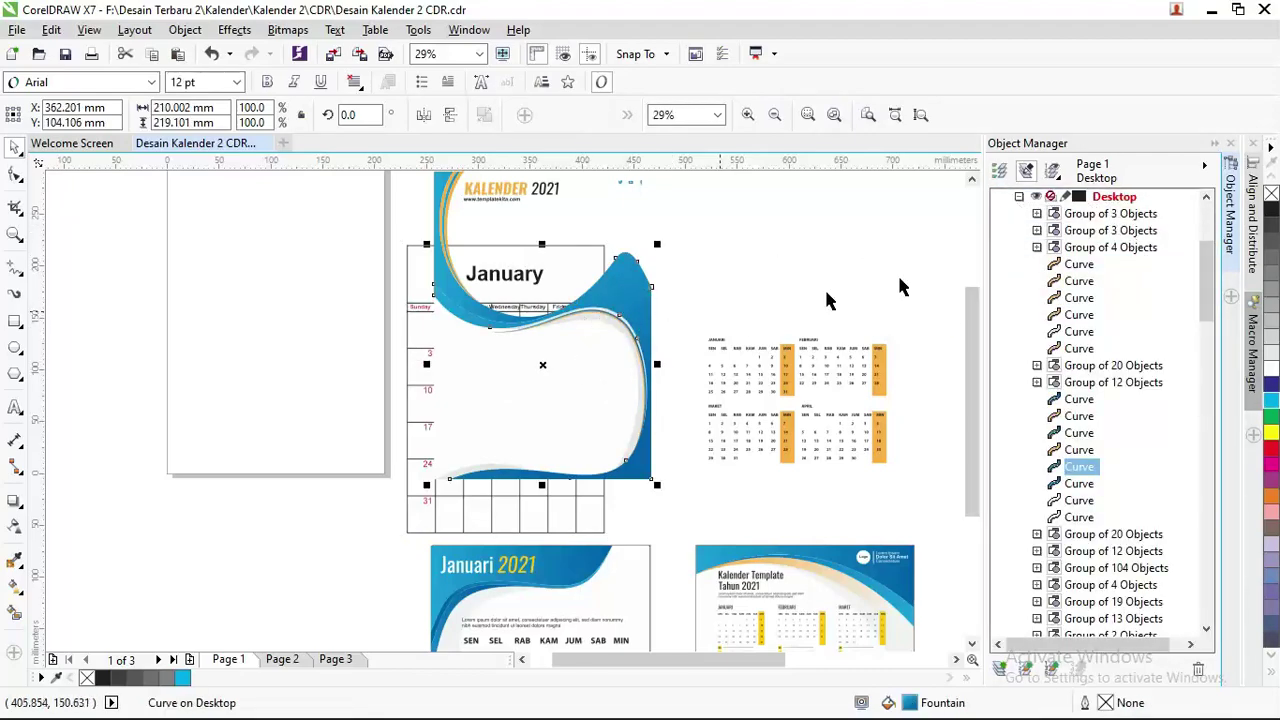
click(1019, 198)
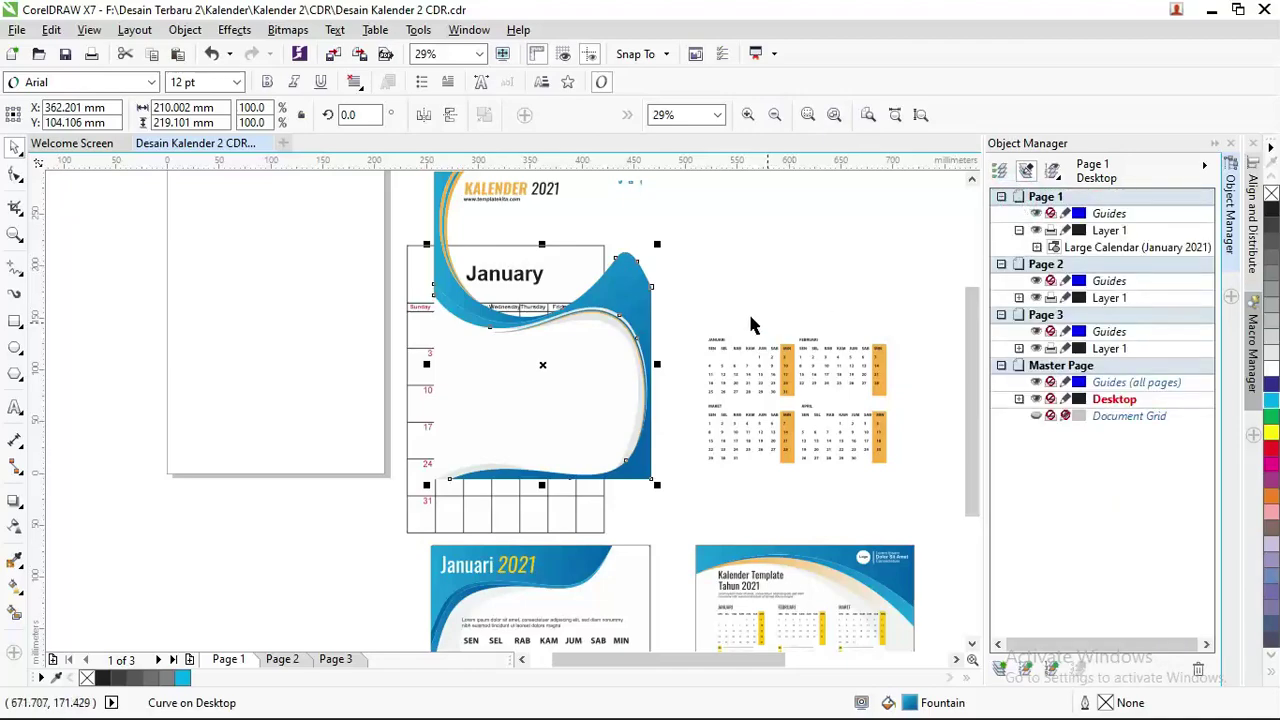
Move the Large Calendar (January 2021) group into the Desktop layer
click(410, 388)
click(410, 388)
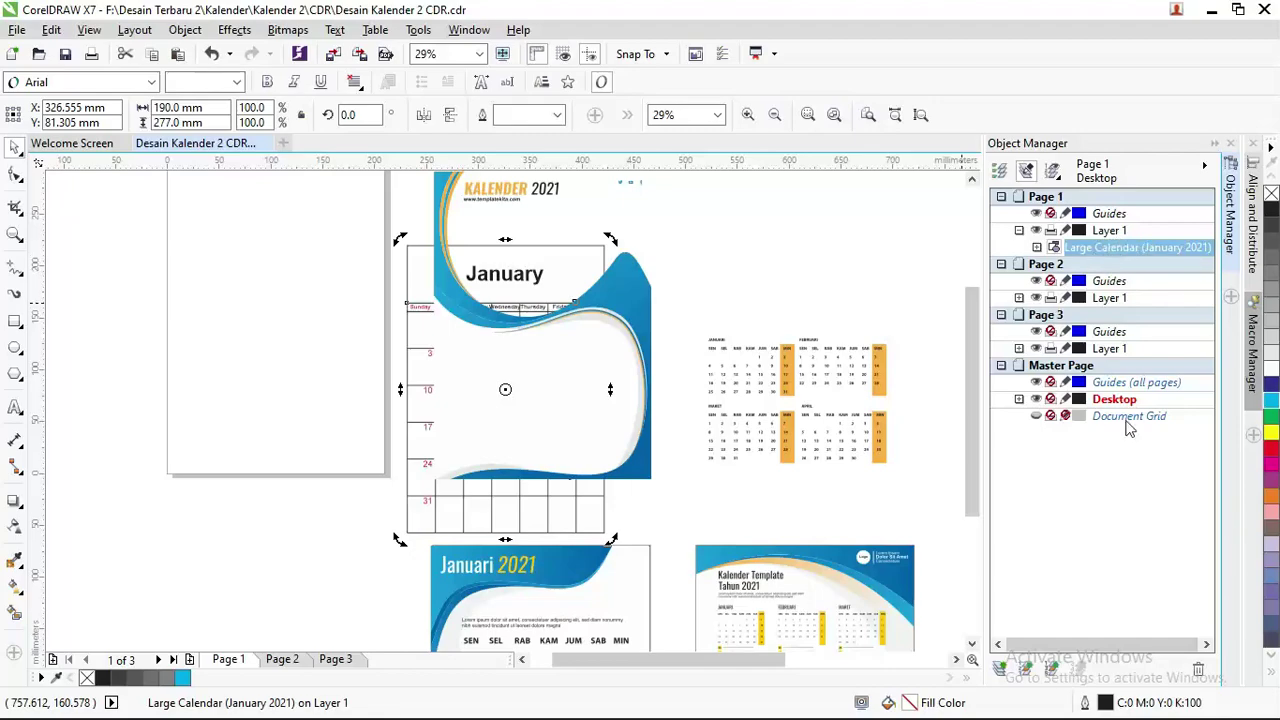
click(623, 297)
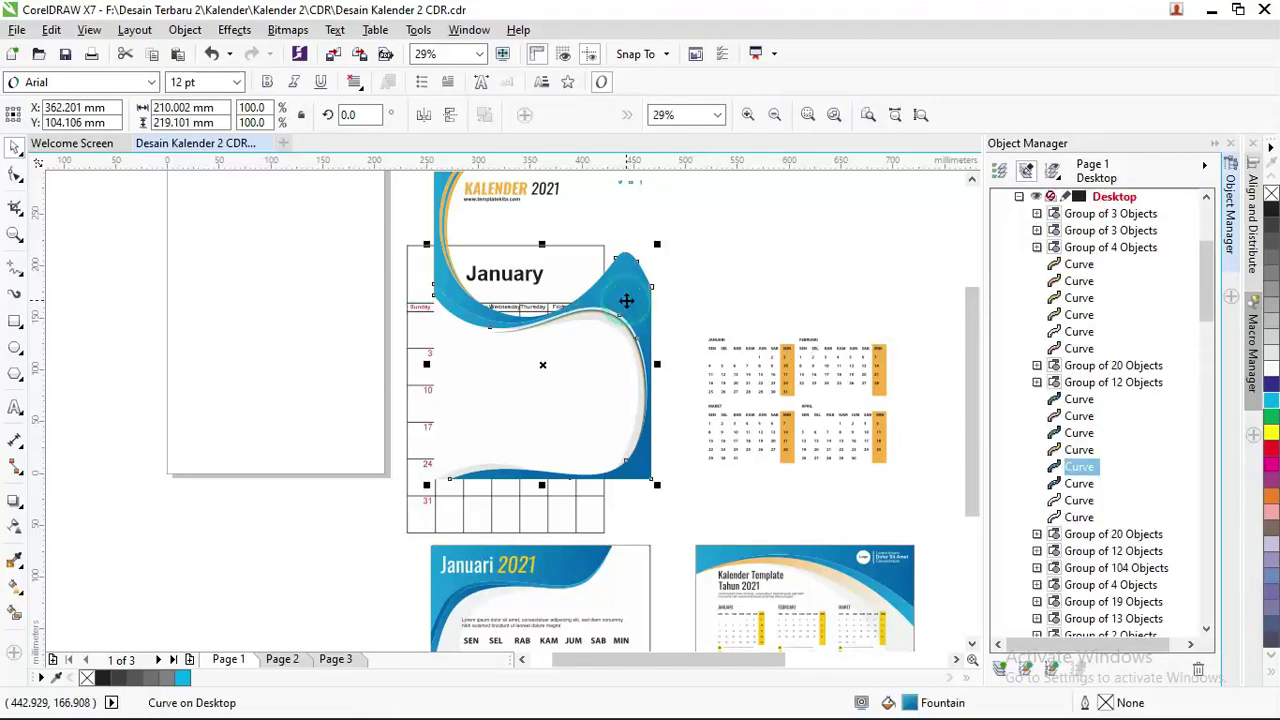
scroll(1210, 305, up, 5)
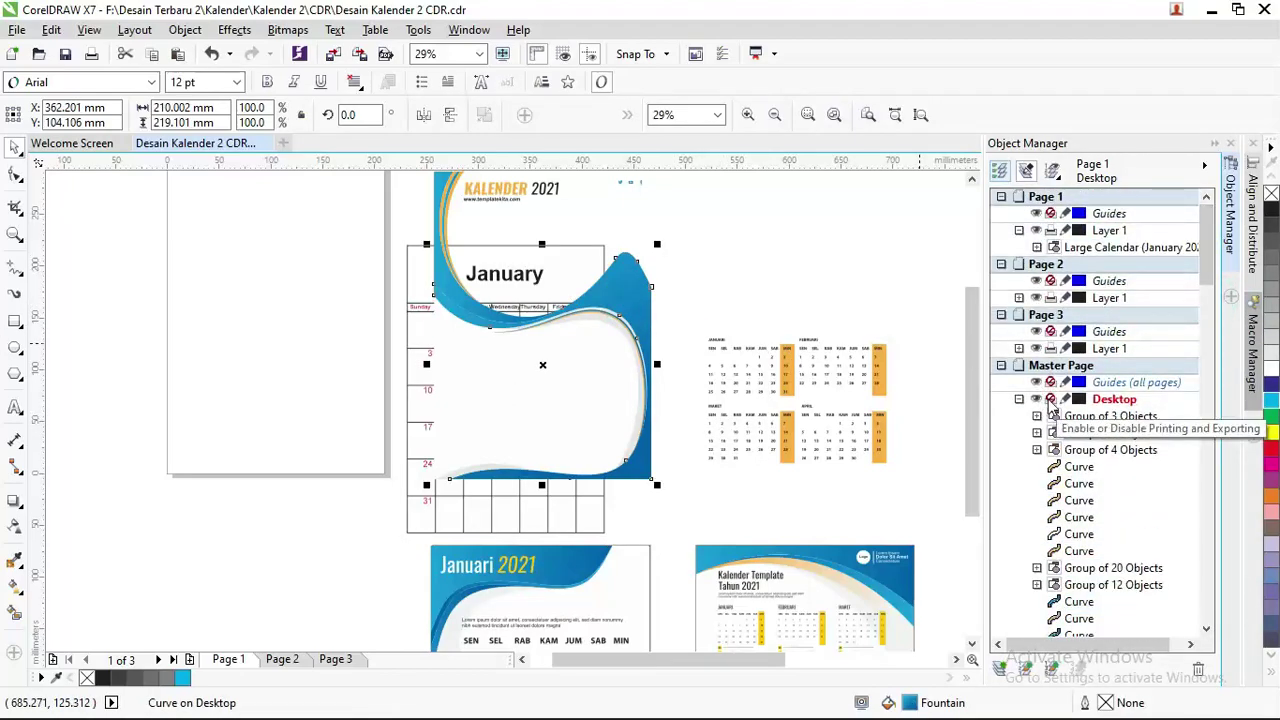
click(1130, 247)
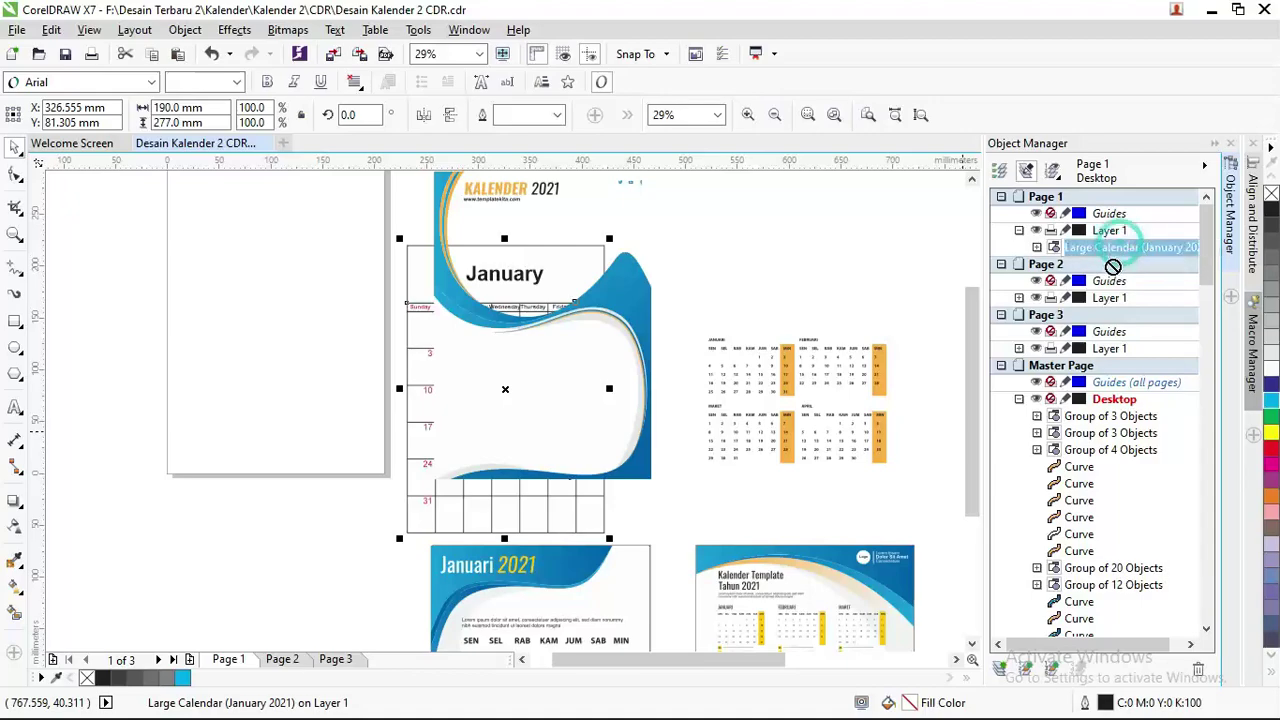
drag(1124, 249, 1094, 414)
scroll(1105, 370, up, 2)
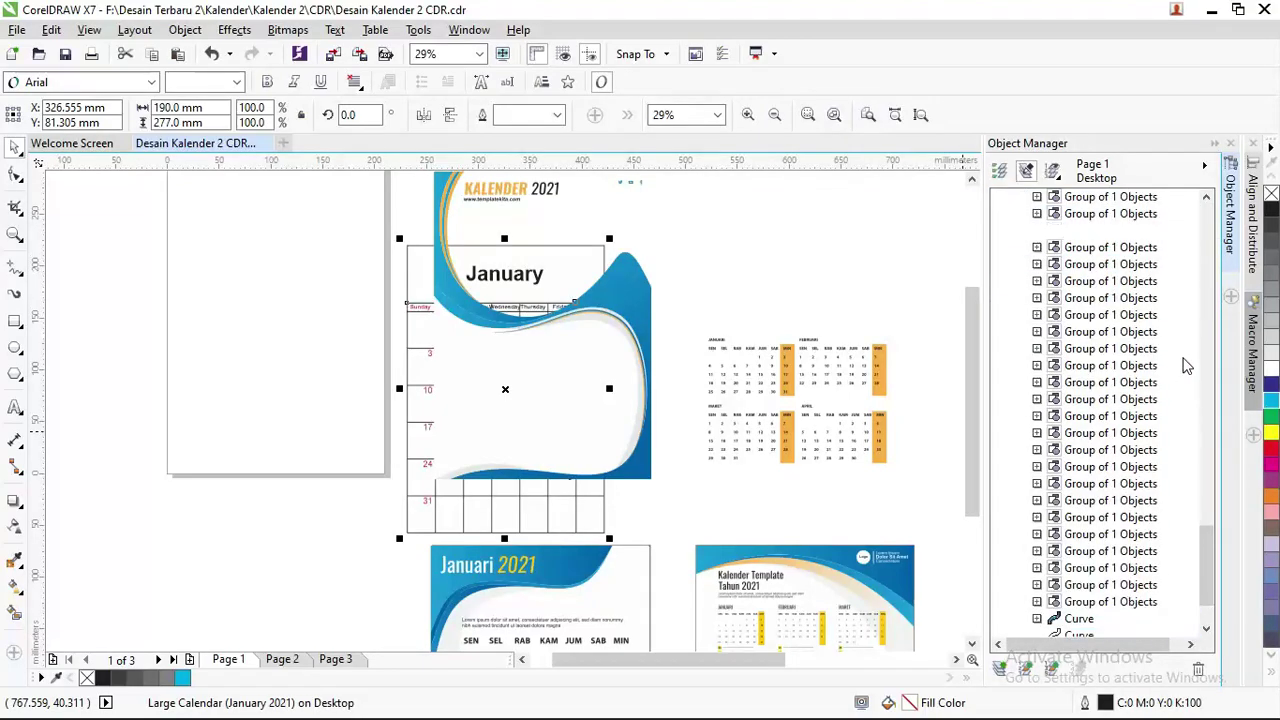
scroll(1150, 365, up, 3)
scroll(1100, 450, down, 5)
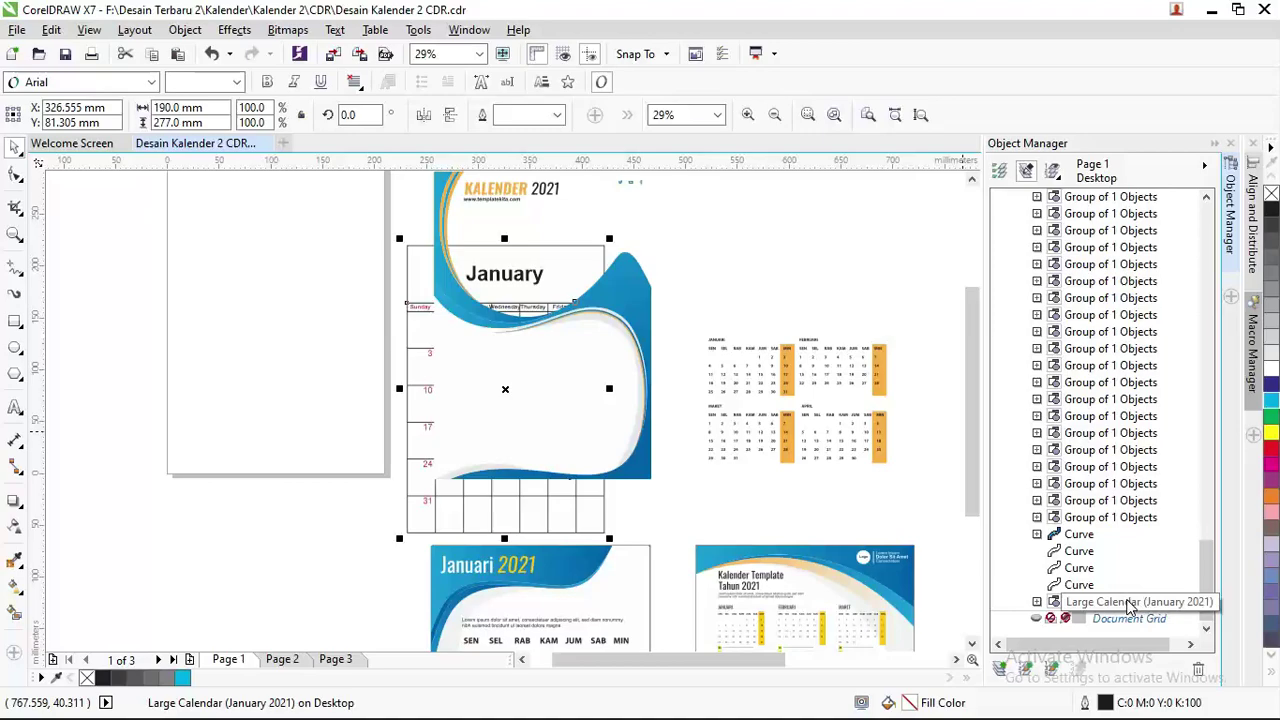
Bring the Large Calendar group to the front of its layer, ahead of the wave
right_click(1129, 606)
mouse_move(1118, 410)
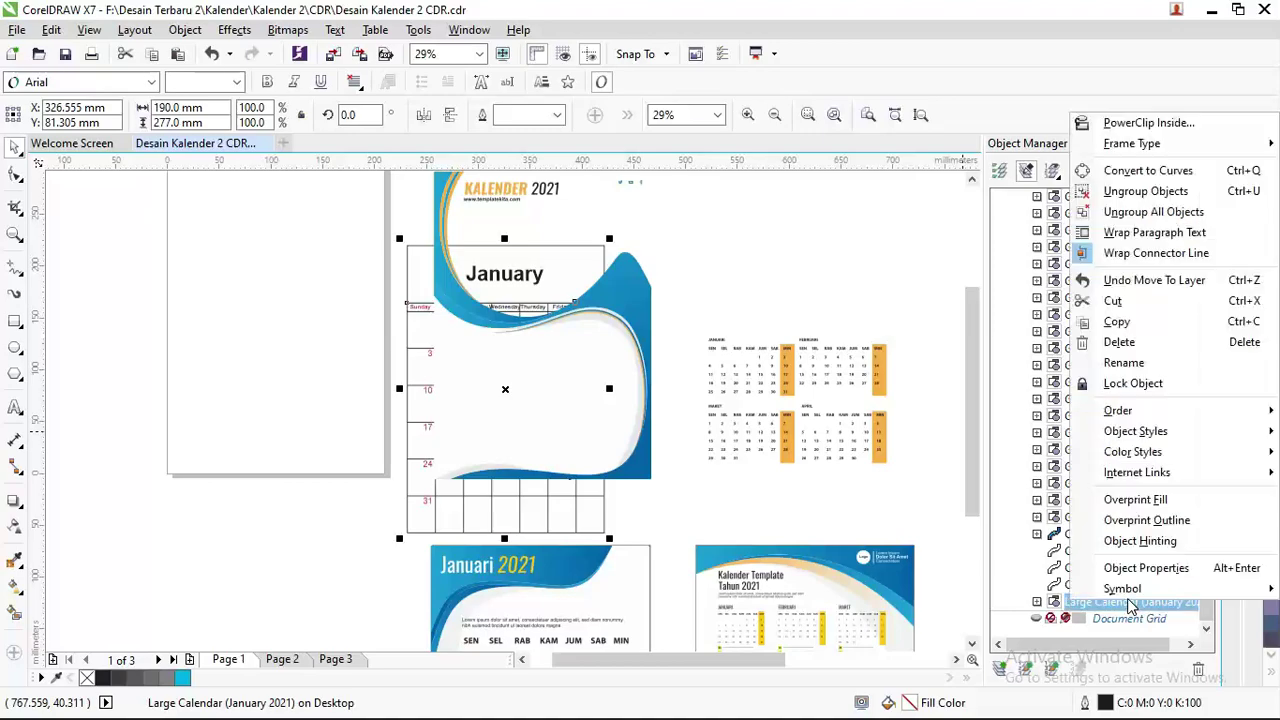
click(1136, 411)
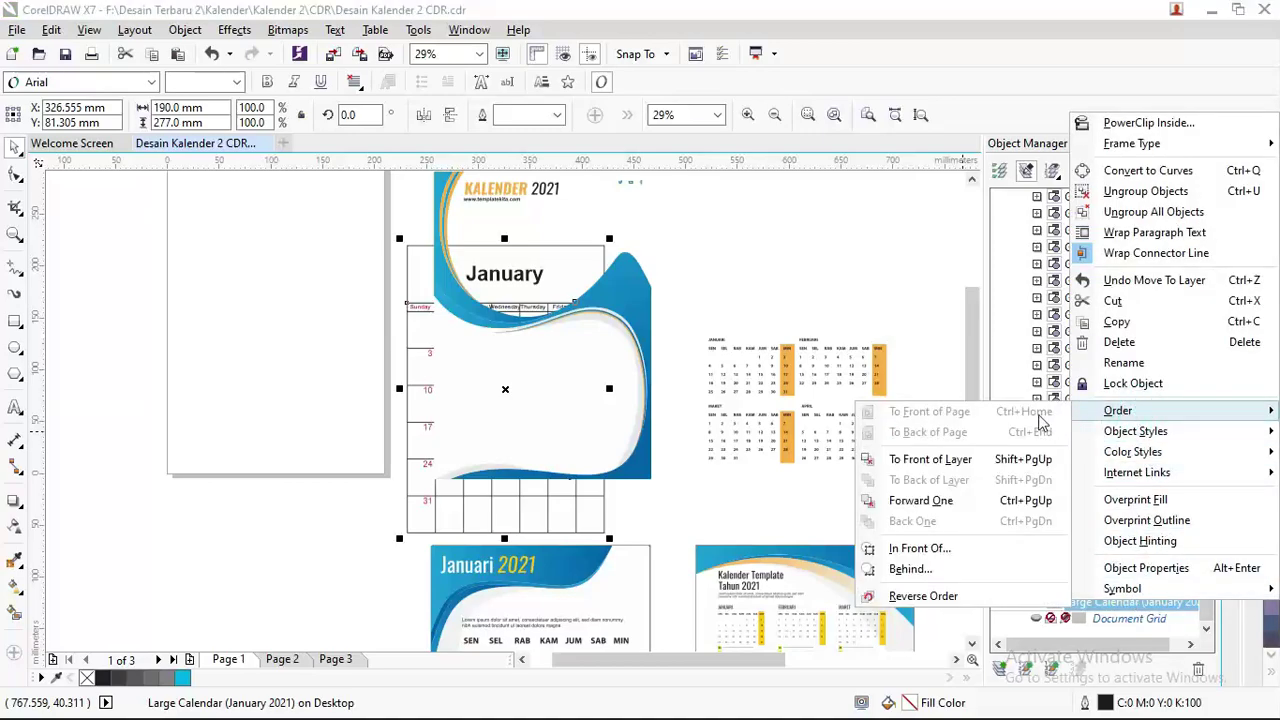
click(966, 459)
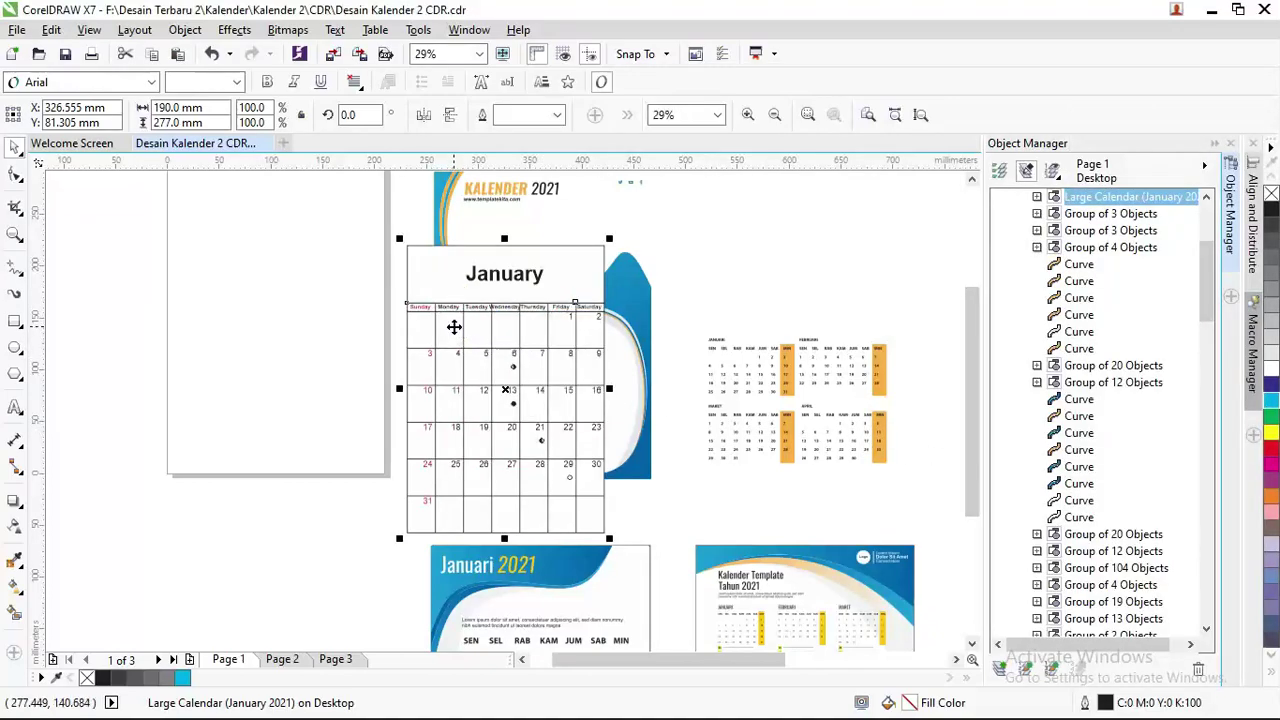
scroll(454, 327, up, 3)
scroll(454, 327, down, 3)
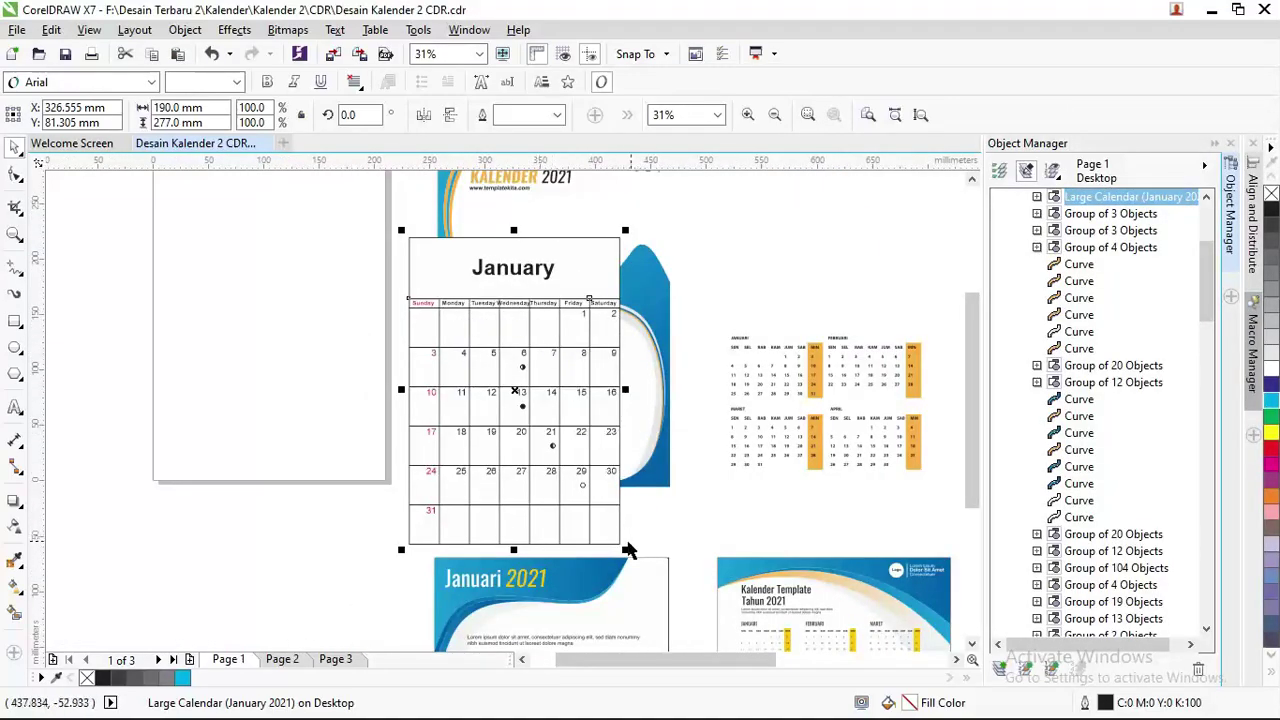
Scale the January calendar down to about 71% and move it left
click(625, 547)
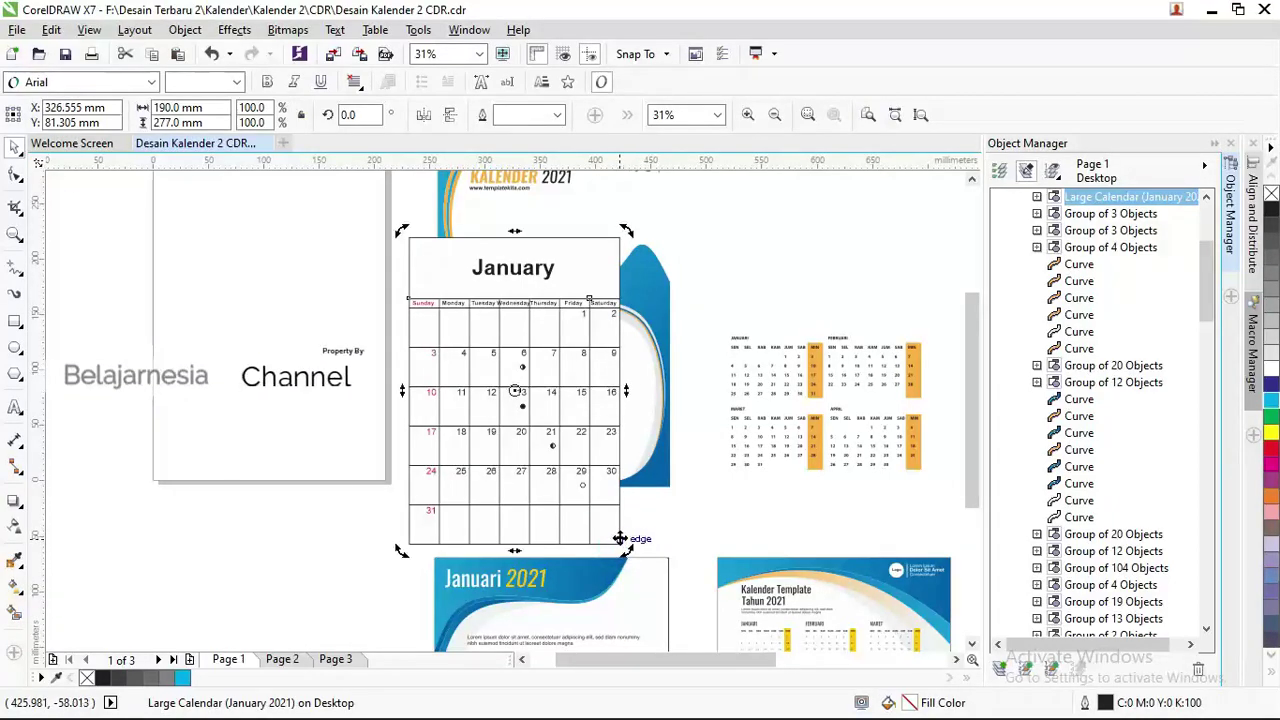
click(620, 538)
mouse_move(622, 546)
mouse_down()
mouse_move(565, 493)
mouse_move(558, 455)
mouse_up()
mouse_move(510, 368)
mouse_down()
mouse_move(471, 386)
mouse_move(397, 371)
mouse_up()
right_click(397, 371)
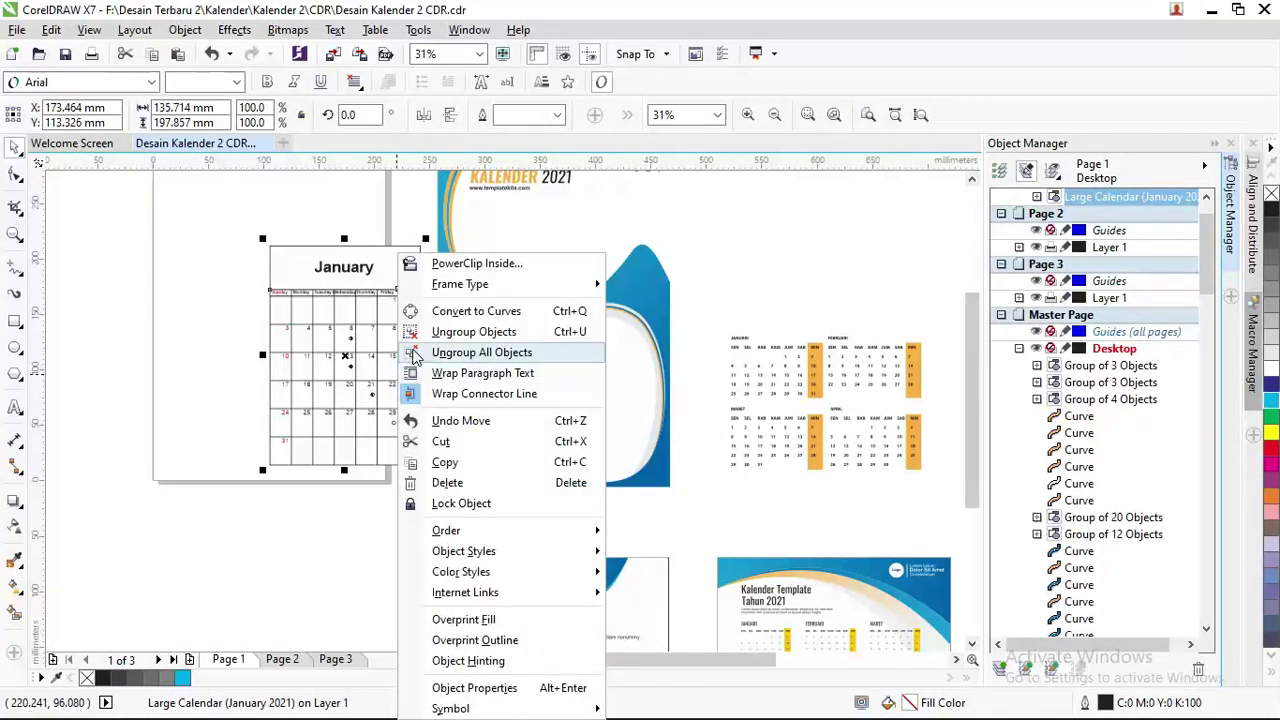
Ungroup all calendar objects onto the template and move Page 1's Layer 1 to the Master Page
click(418, 354)
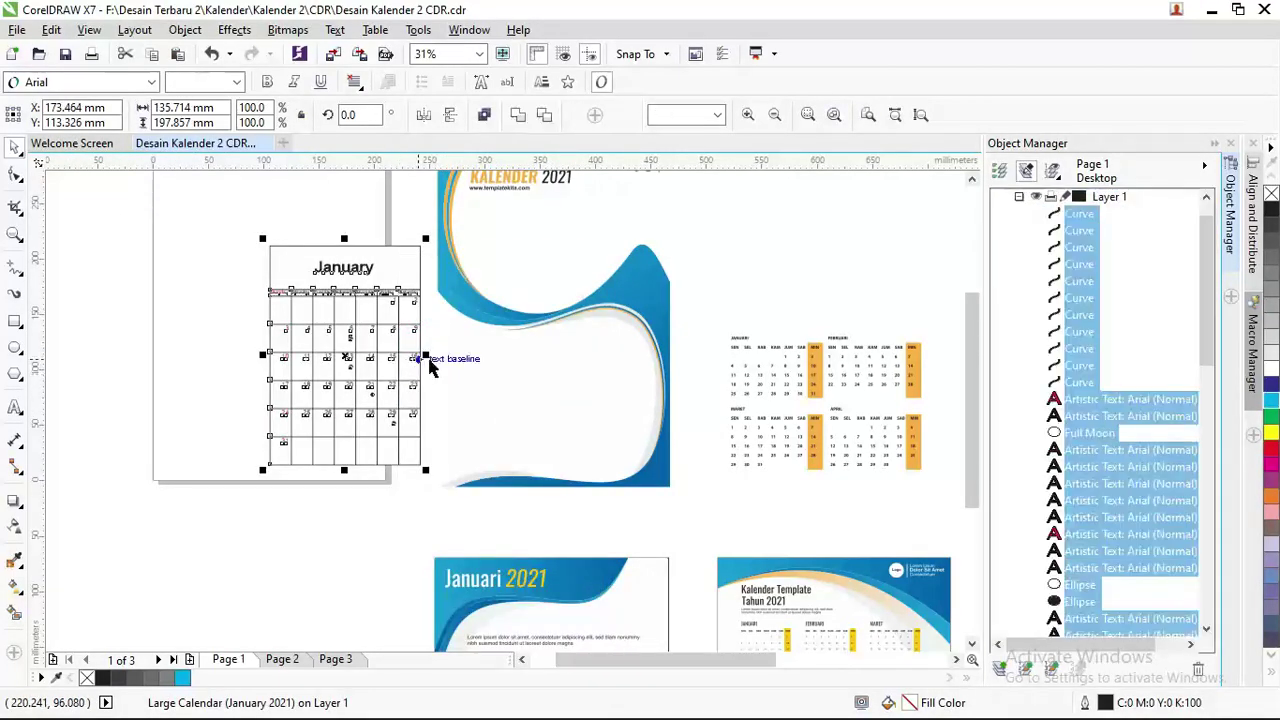
drag(362, 352, 486, 355)
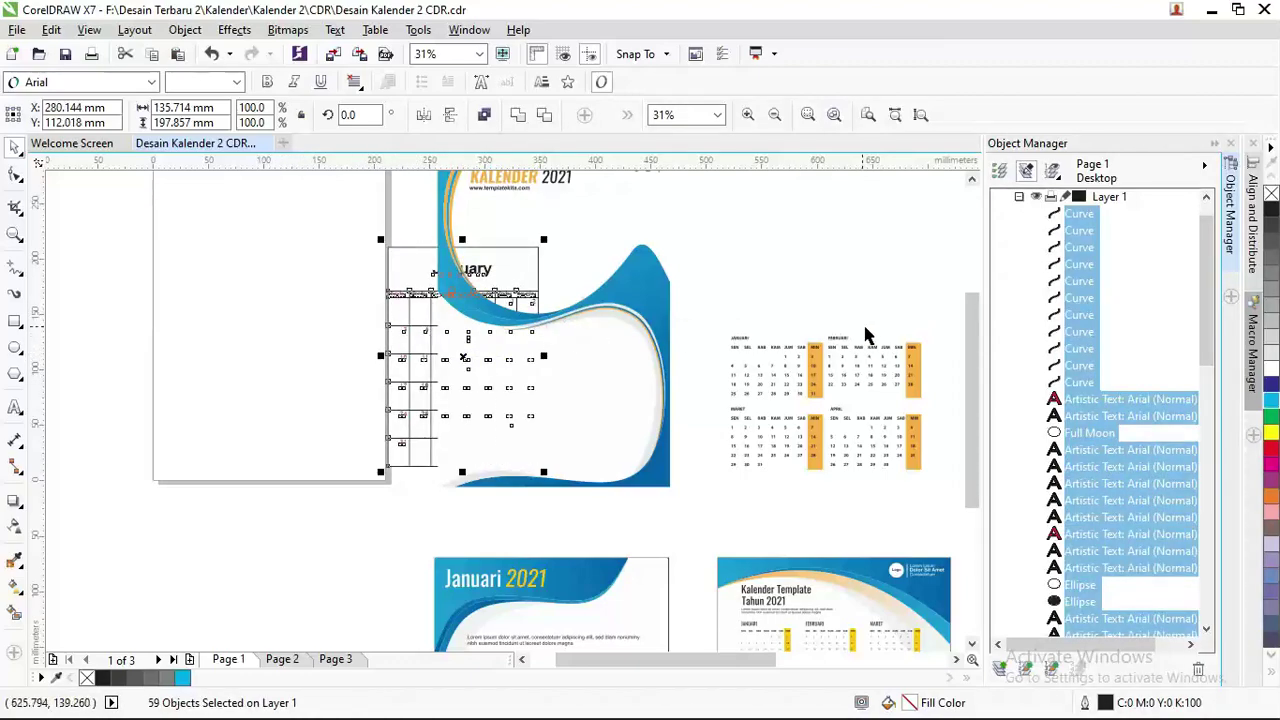
scroll(1217, 291, up, 1)
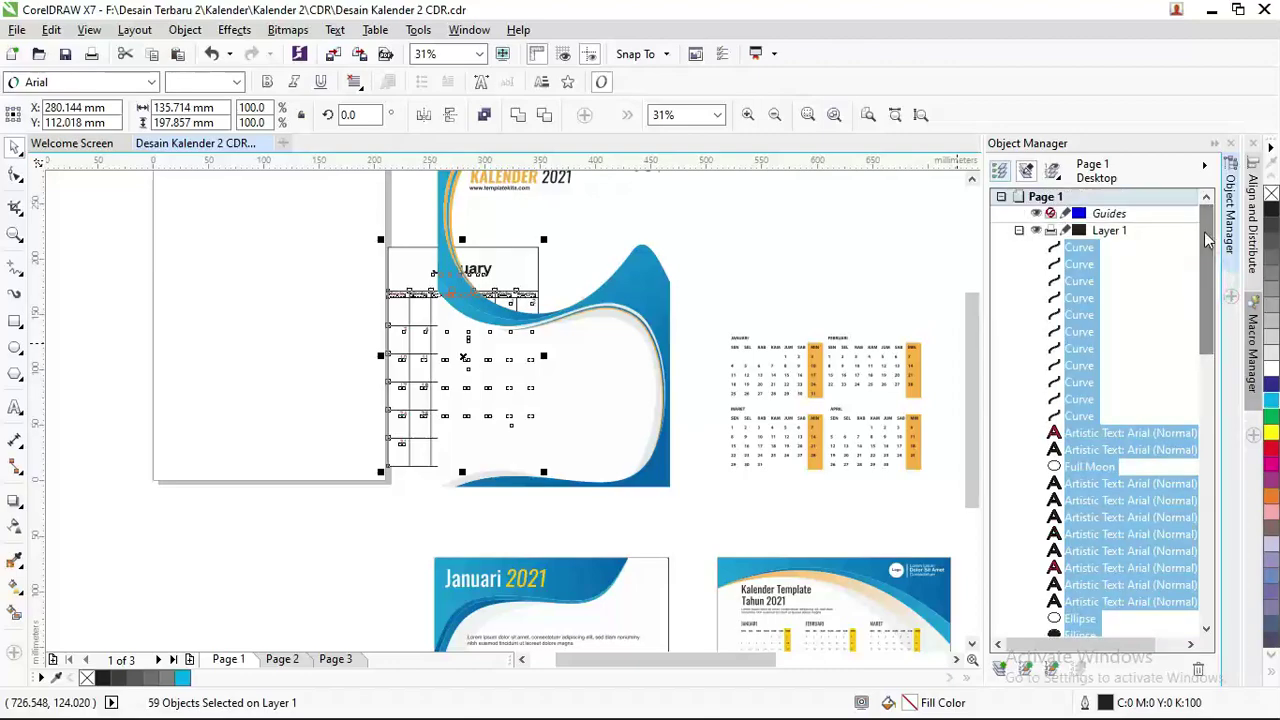
click(1018, 230)
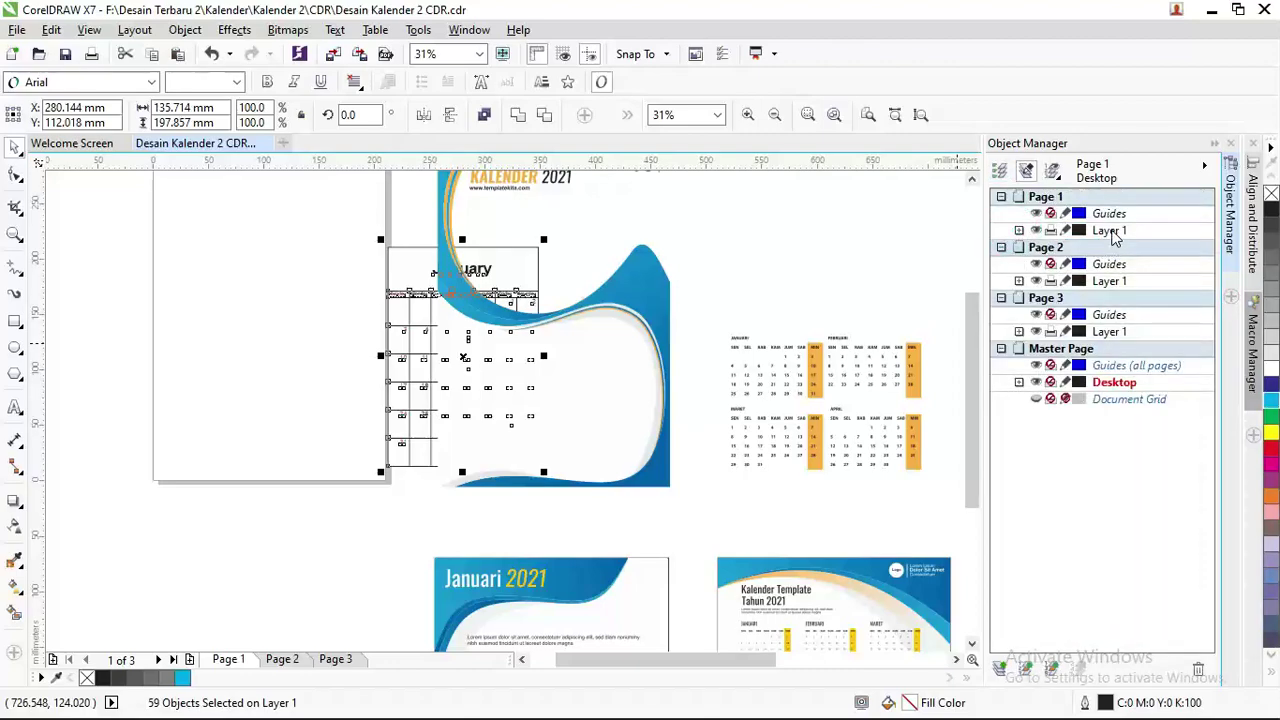
drag(1113, 232, 1120, 376)
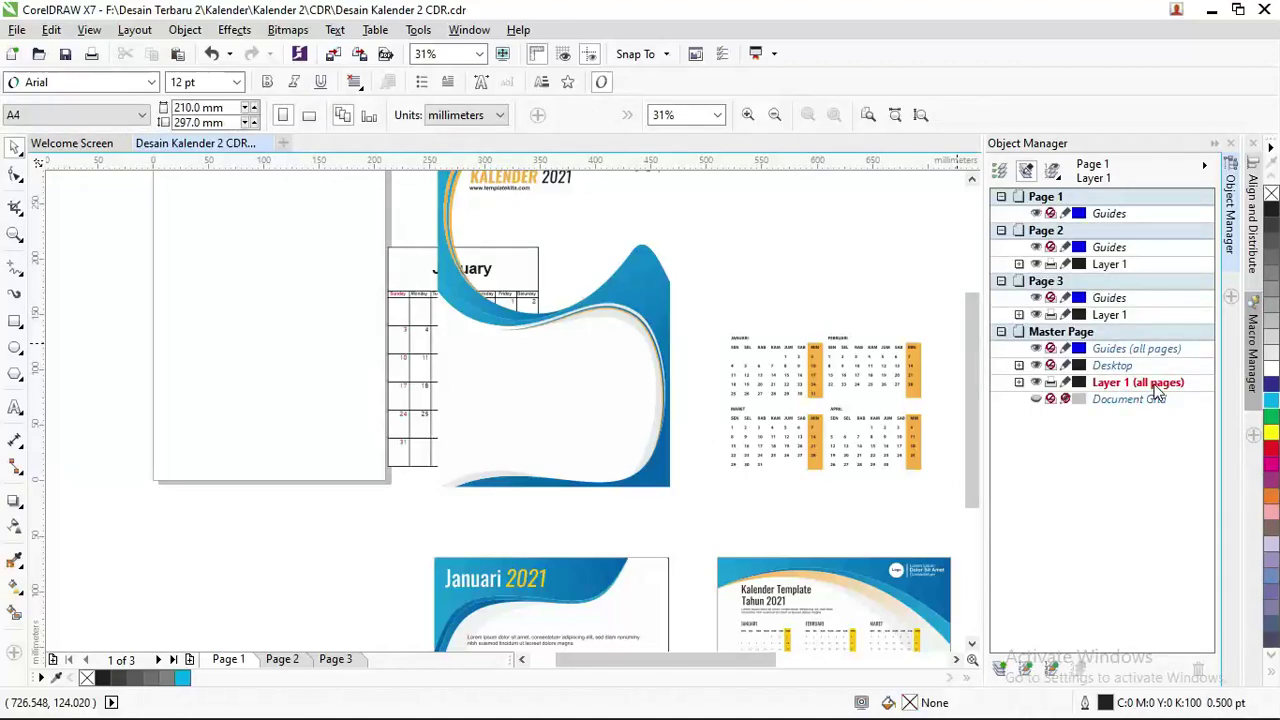
Move the all-pages Layer 1 above the Desktop layer so the calendar shows in front
click(1157, 388)
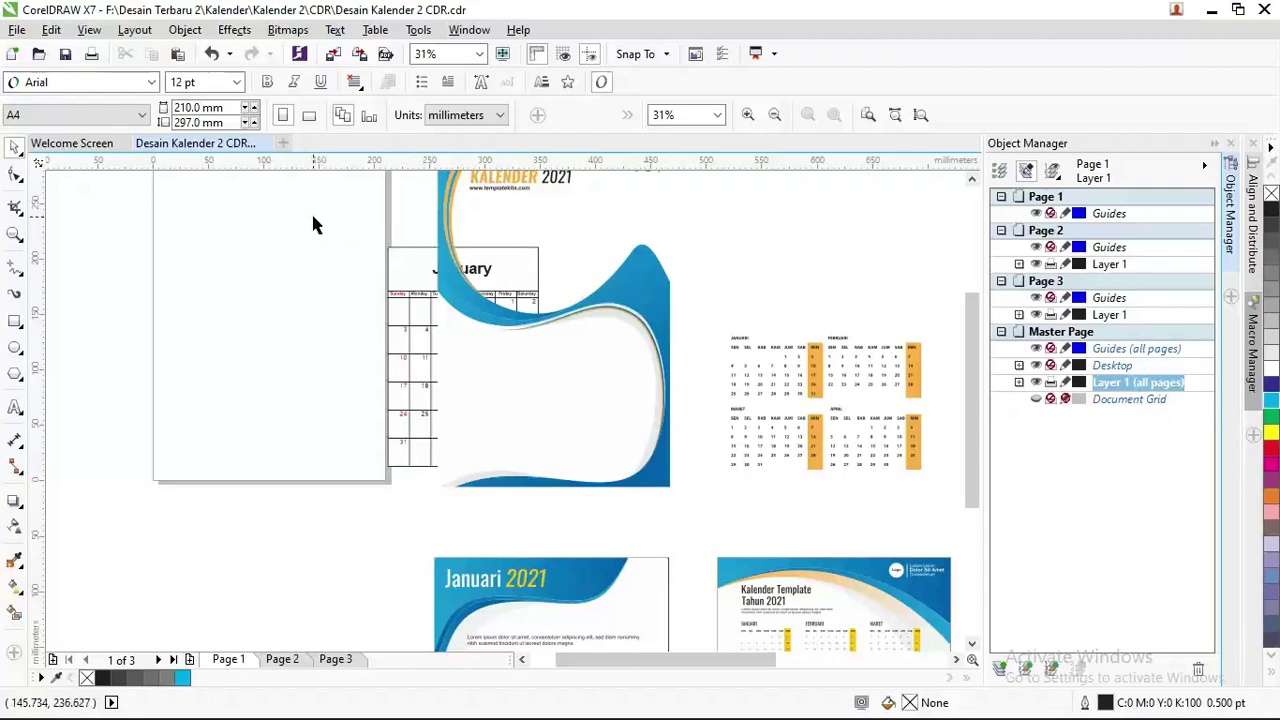
drag(312, 224, 566, 485)
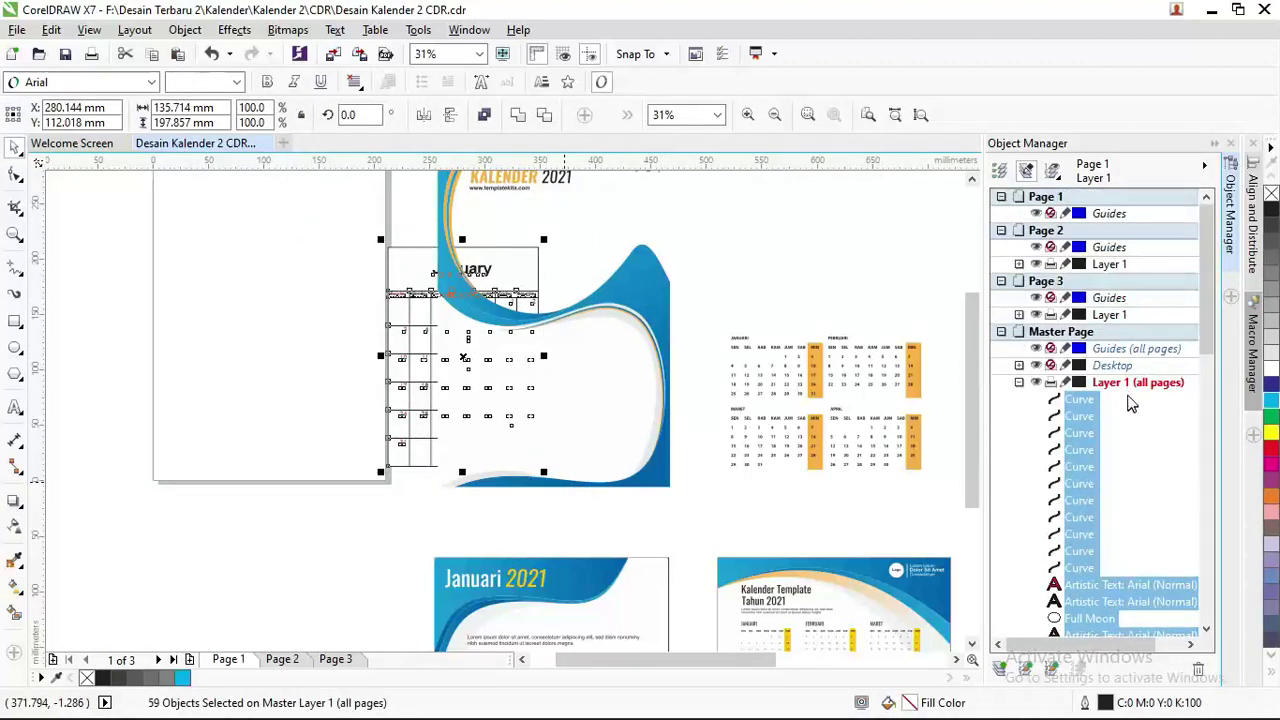
drag(1128, 388, 1133, 366)
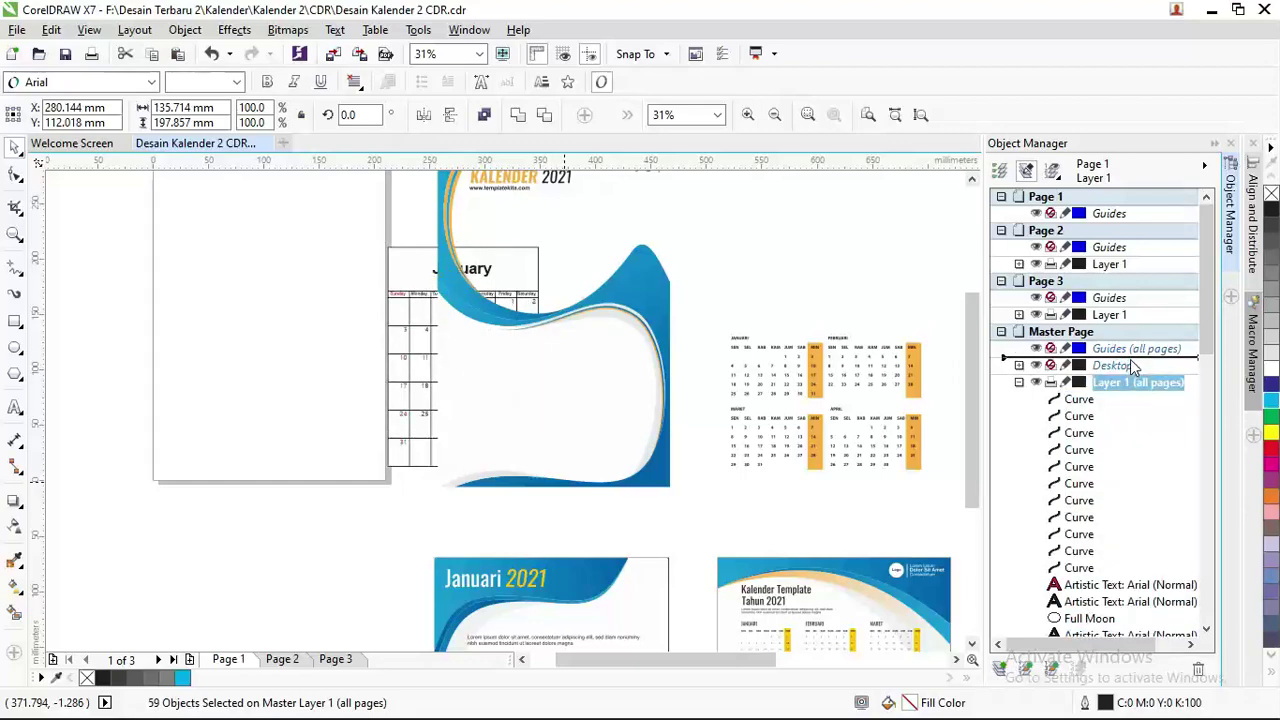
click(416, 312)
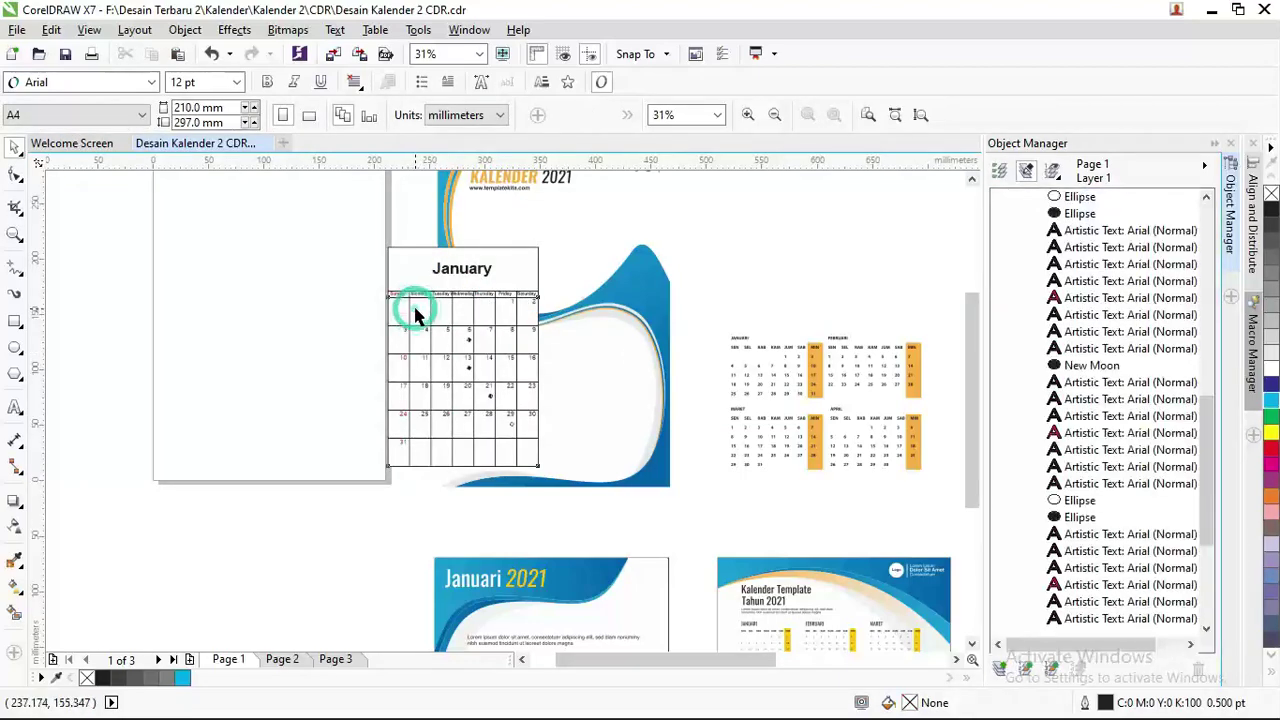
right_click(416, 314)
Place the January title under KALENDER 2021 and move the empty frames onto the blank page
click(400, 263)
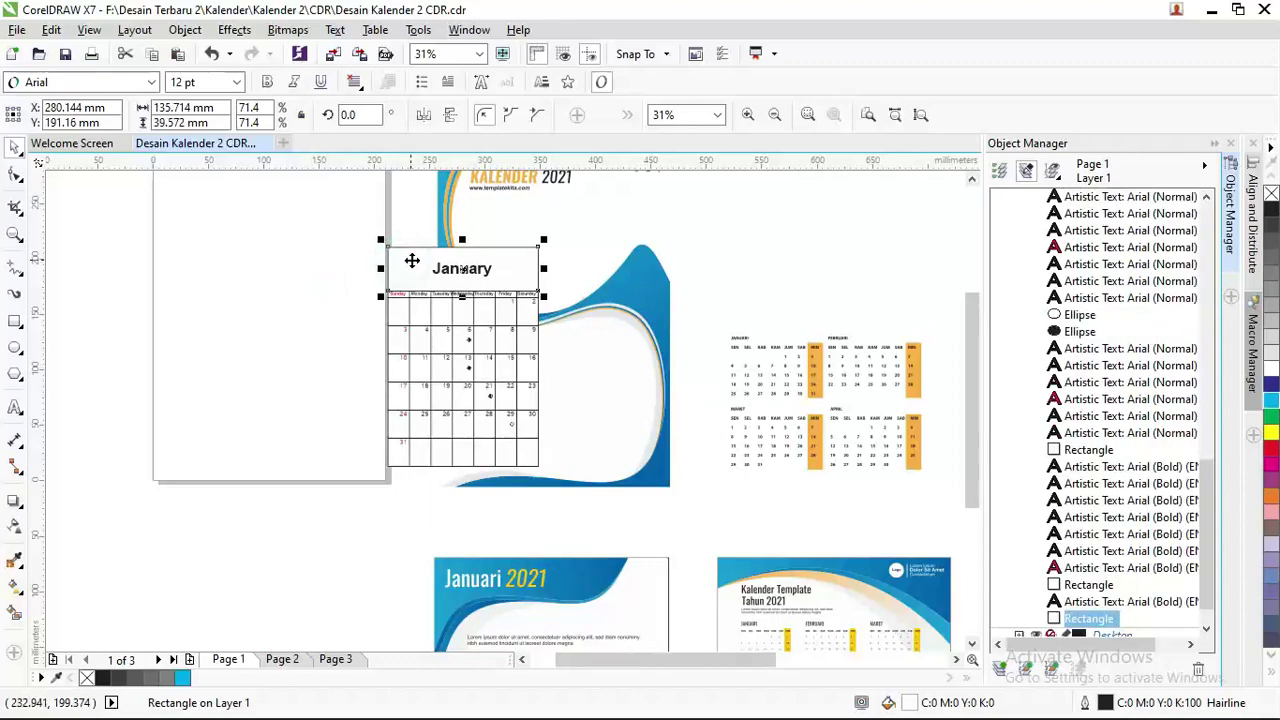
drag(338, 256, 318, 262)
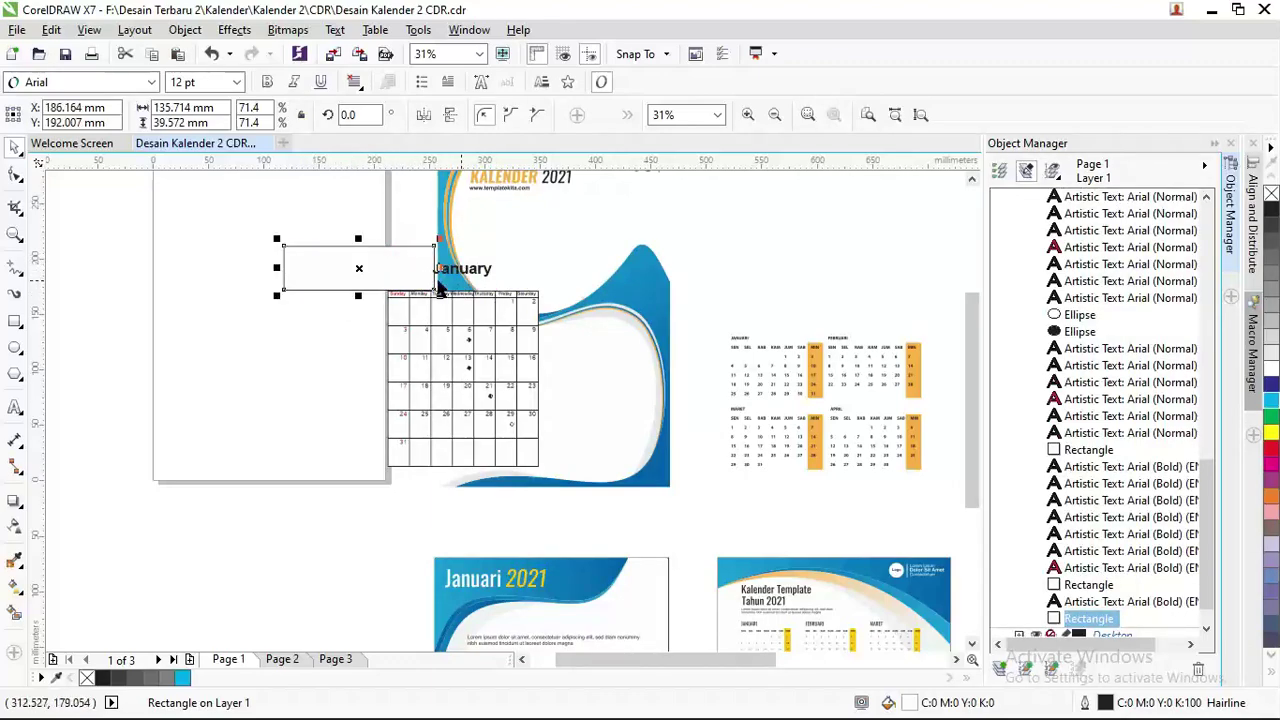
drag(476, 280, 517, 209)
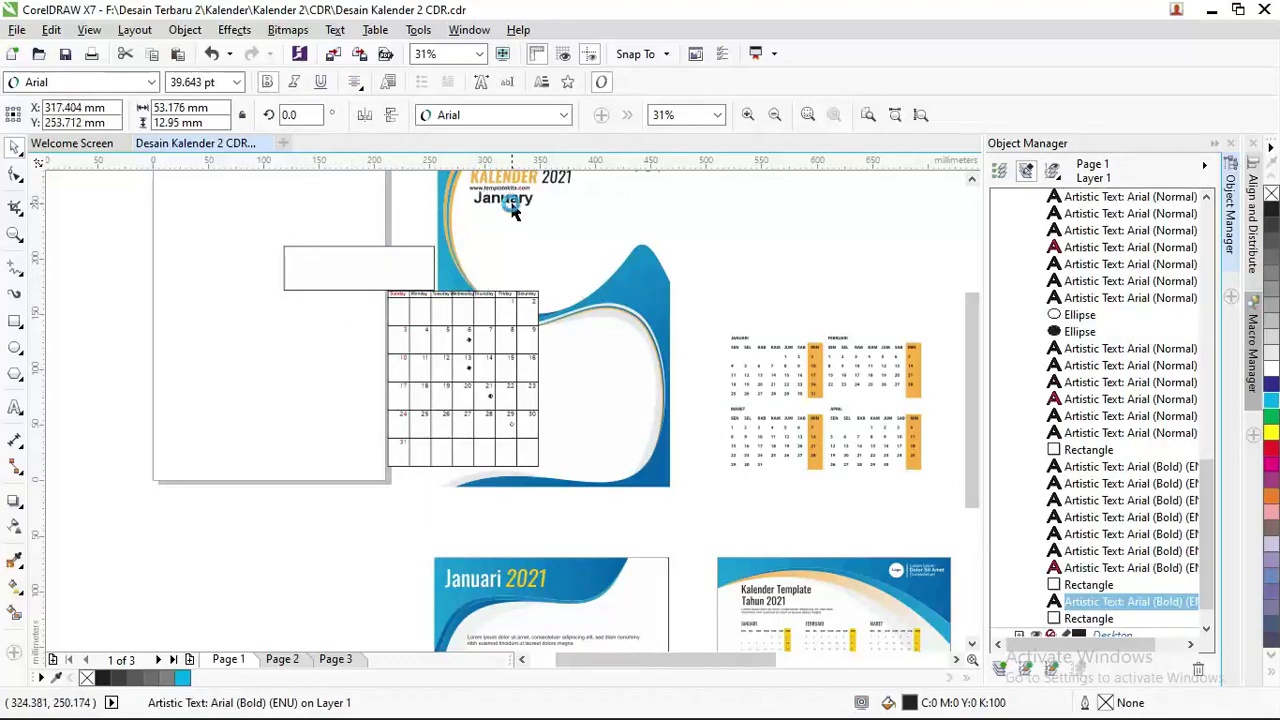
drag(395, 315, 191, 306)
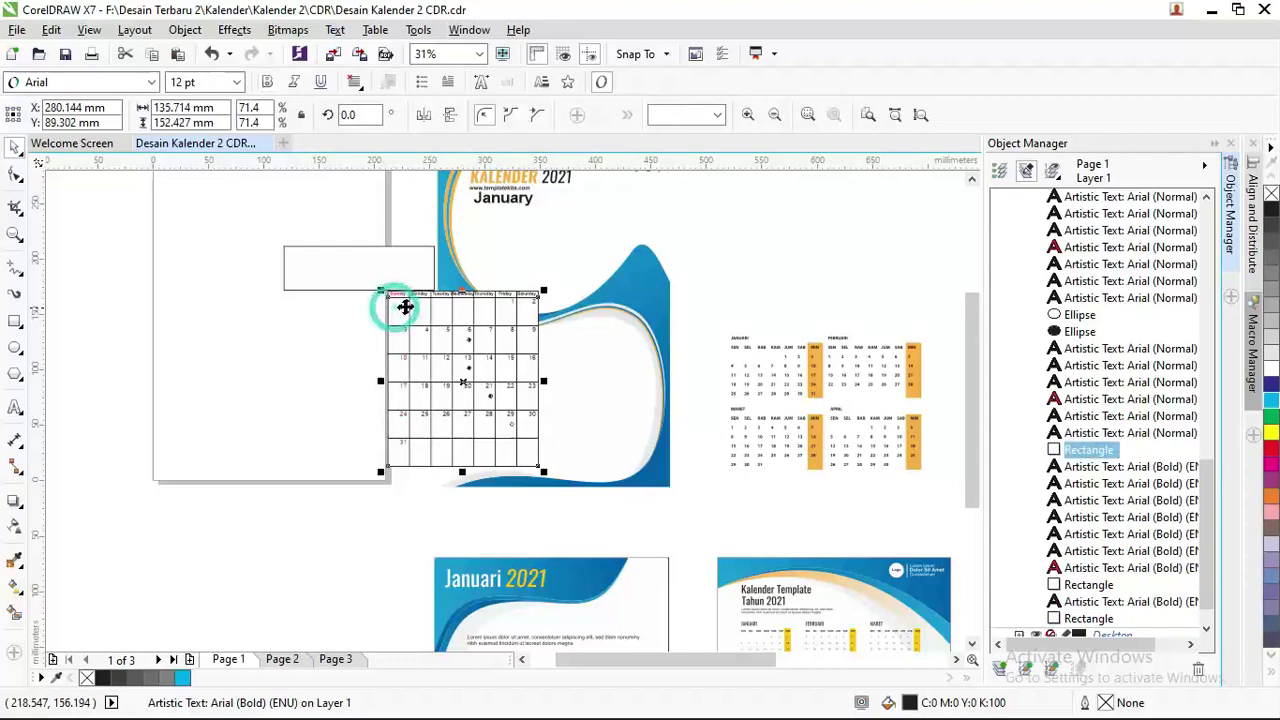
scroll(384, 296, up, 2)
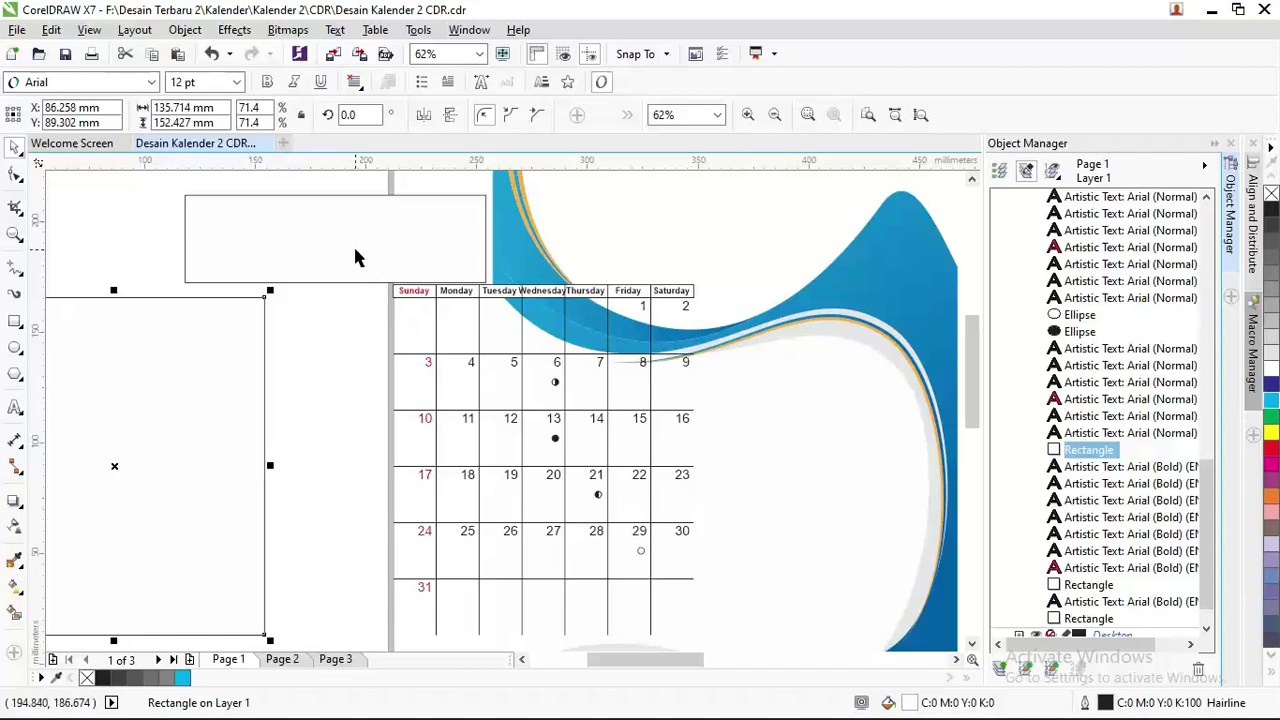
drag(354, 252, 183, 252)
scroll(366, 289, down, 2)
drag(357, 266, 565, 470)
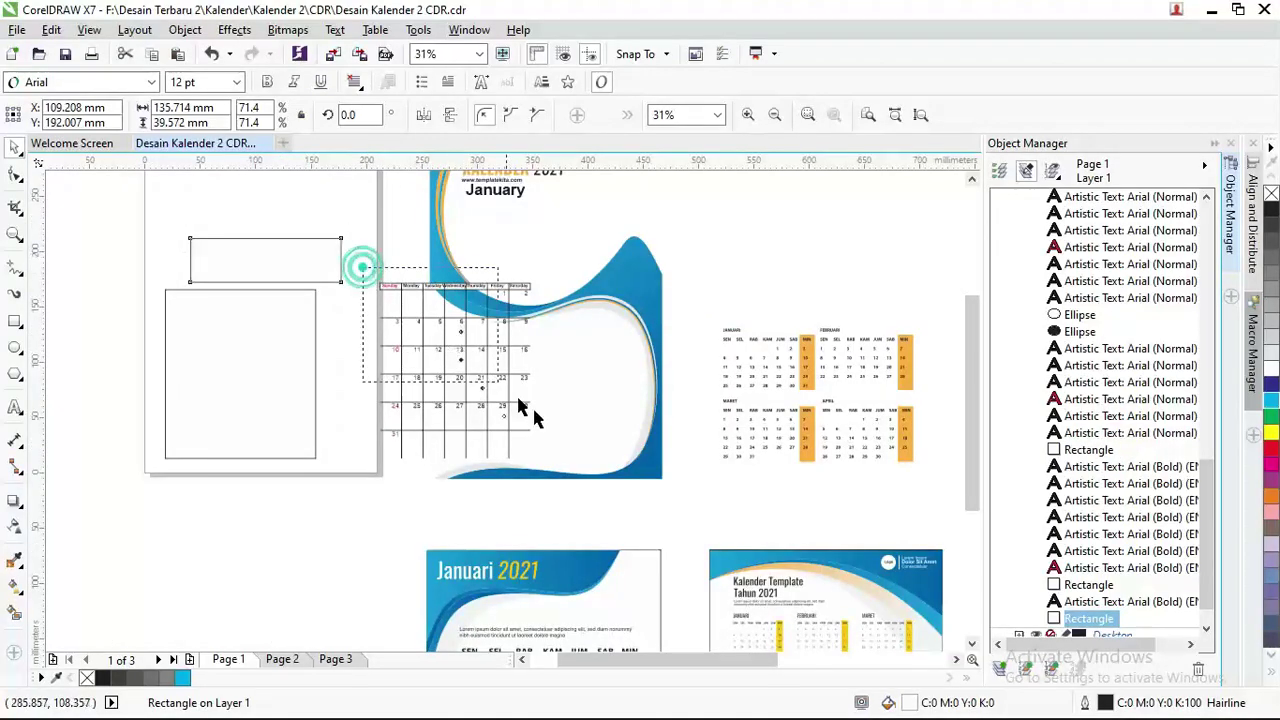
Fit the January grid into the white area at about 84% and remove its outlines
drag(515, 290, 615, 317)
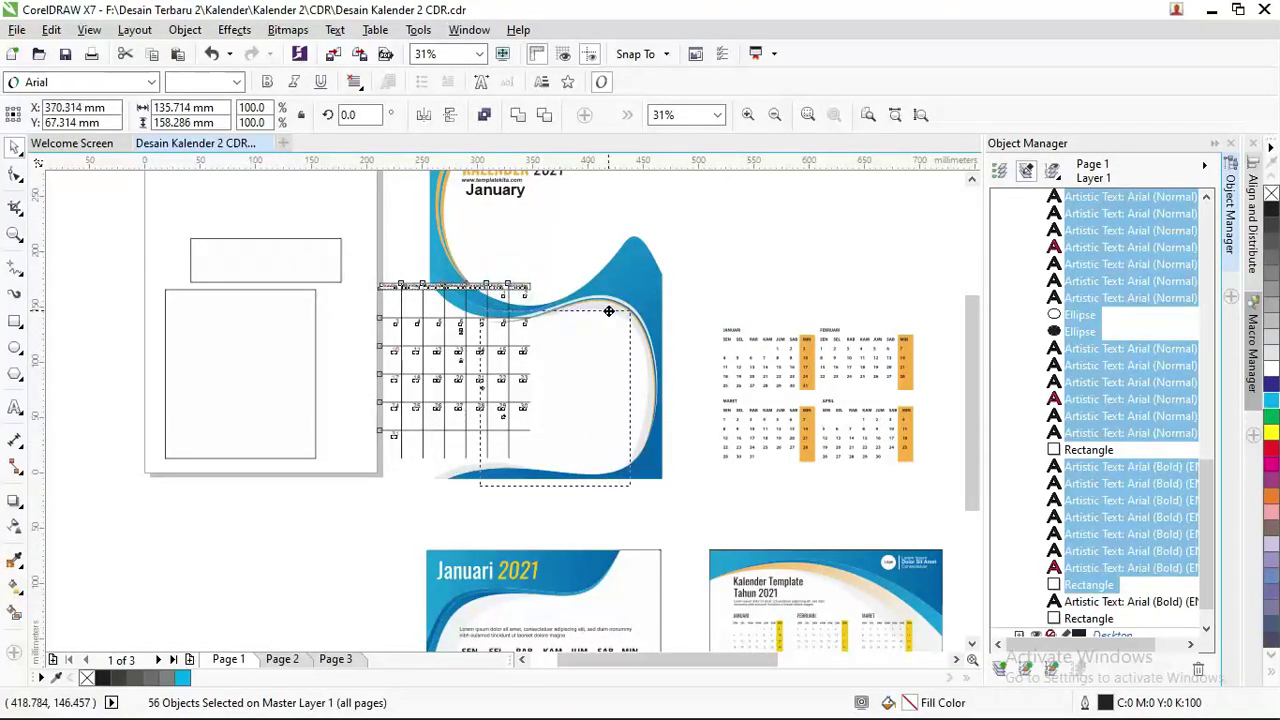
mouse_move(636, 491)
mouse_down()
mouse_move(590, 365)
mouse_move(604, 356)
mouse_move(498, 335)
mouse_up()
scroll(548, 333, up, 2)
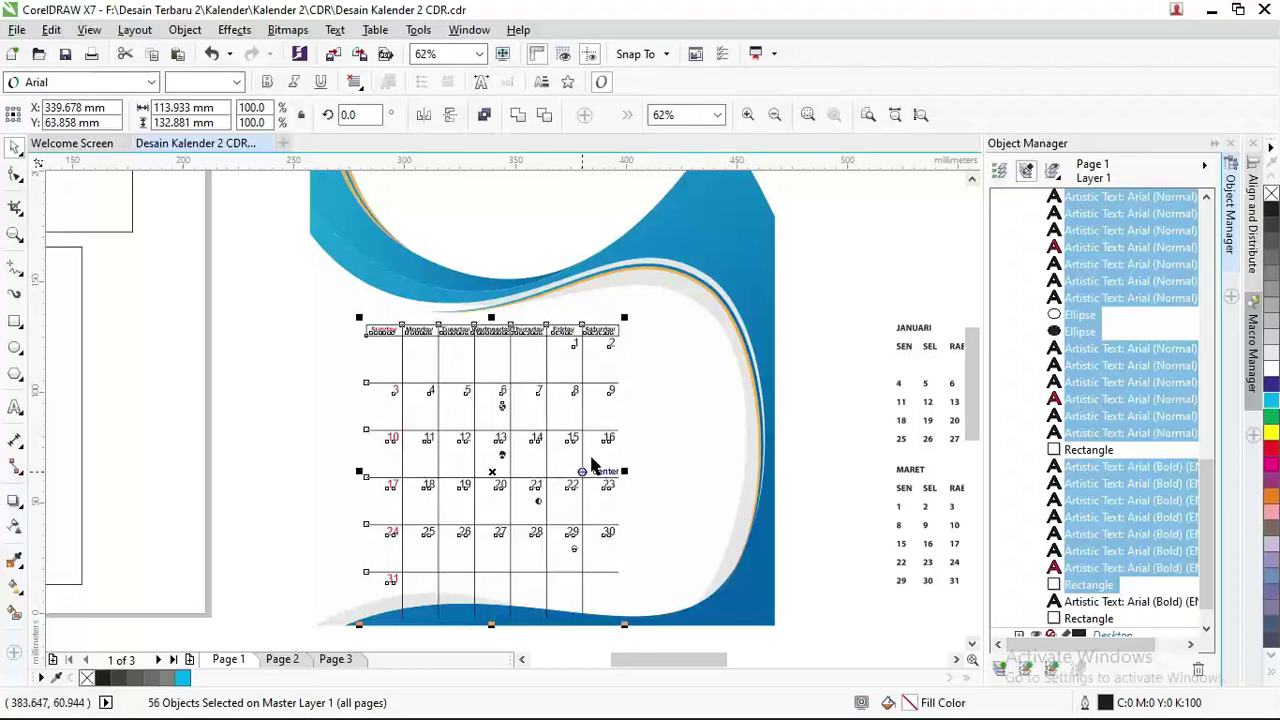
drag(582, 382, 611, 382)
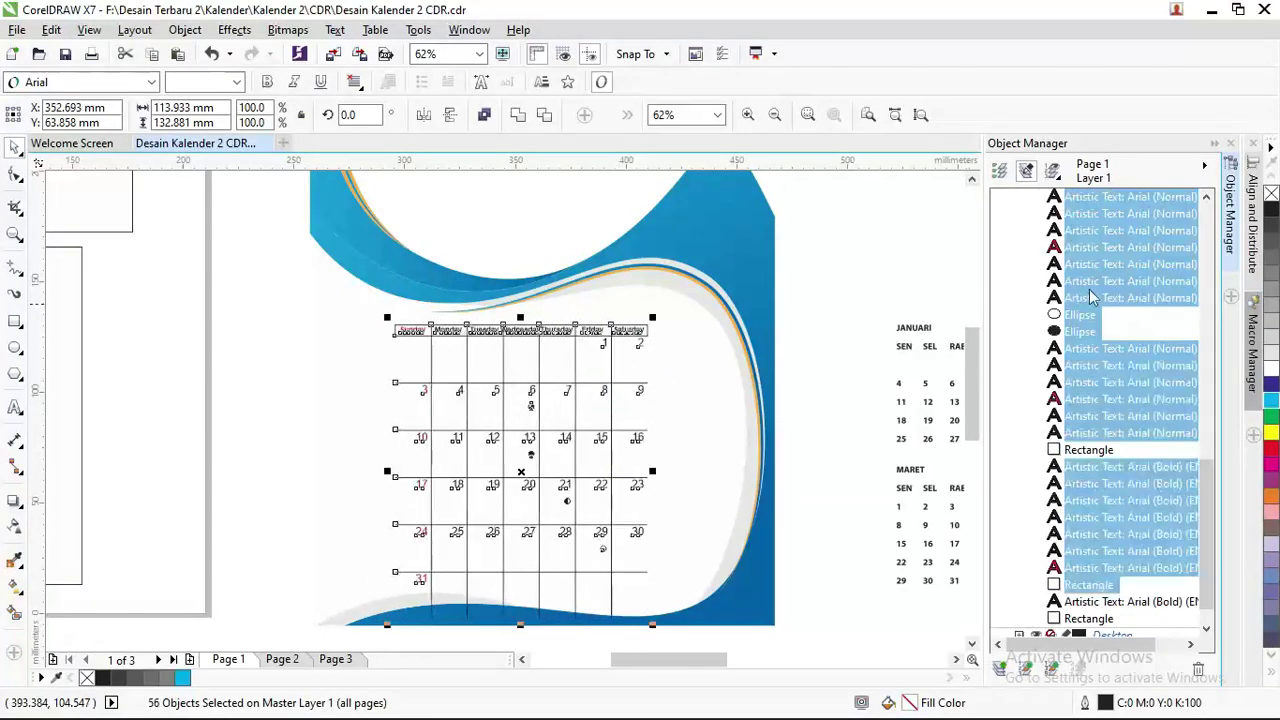
right_click(1270, 193)
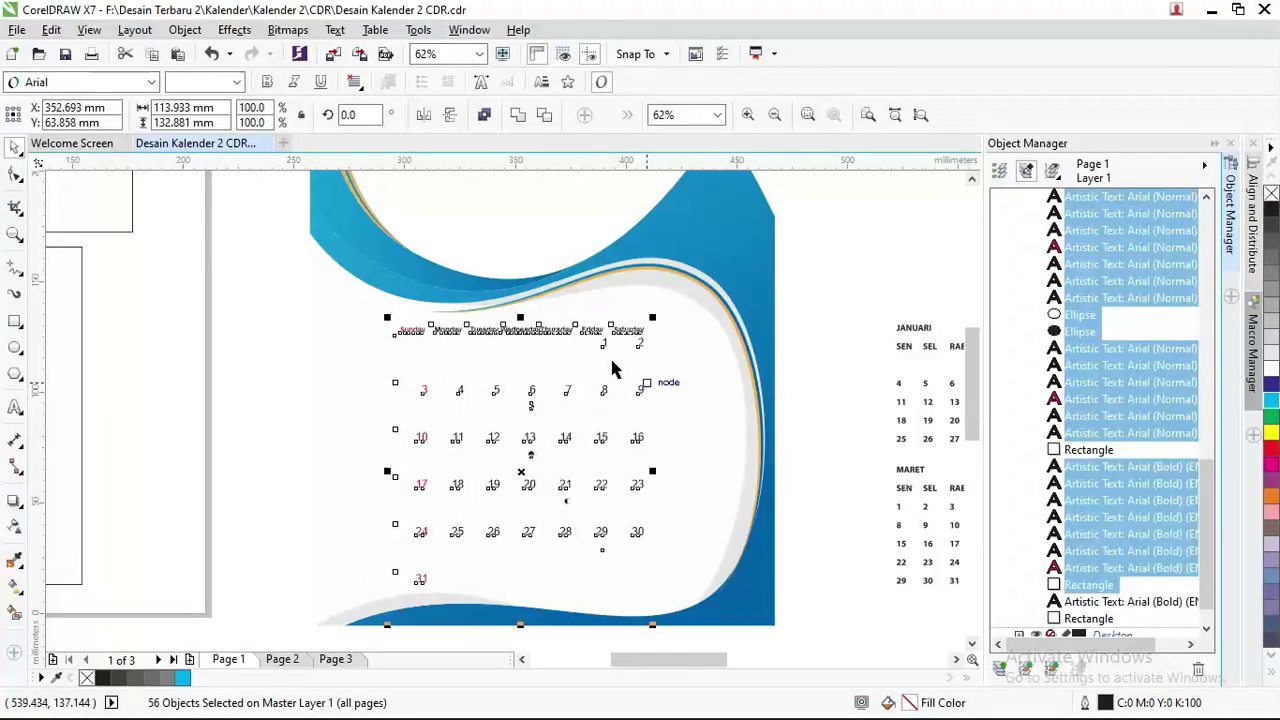
click(832, 334)
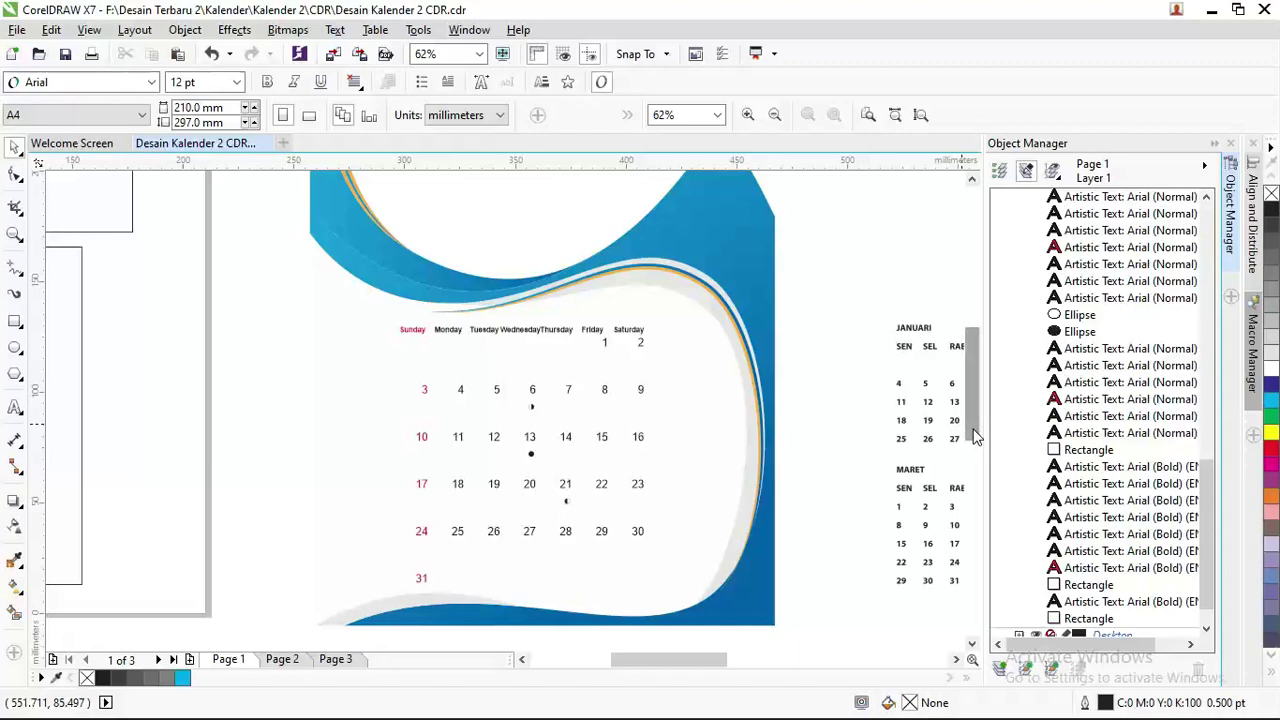
scroll(980, 420, up, 1)
Select the weekday name row and zoom out to 16% to see all page designs
drag(980, 420, 968, 440)
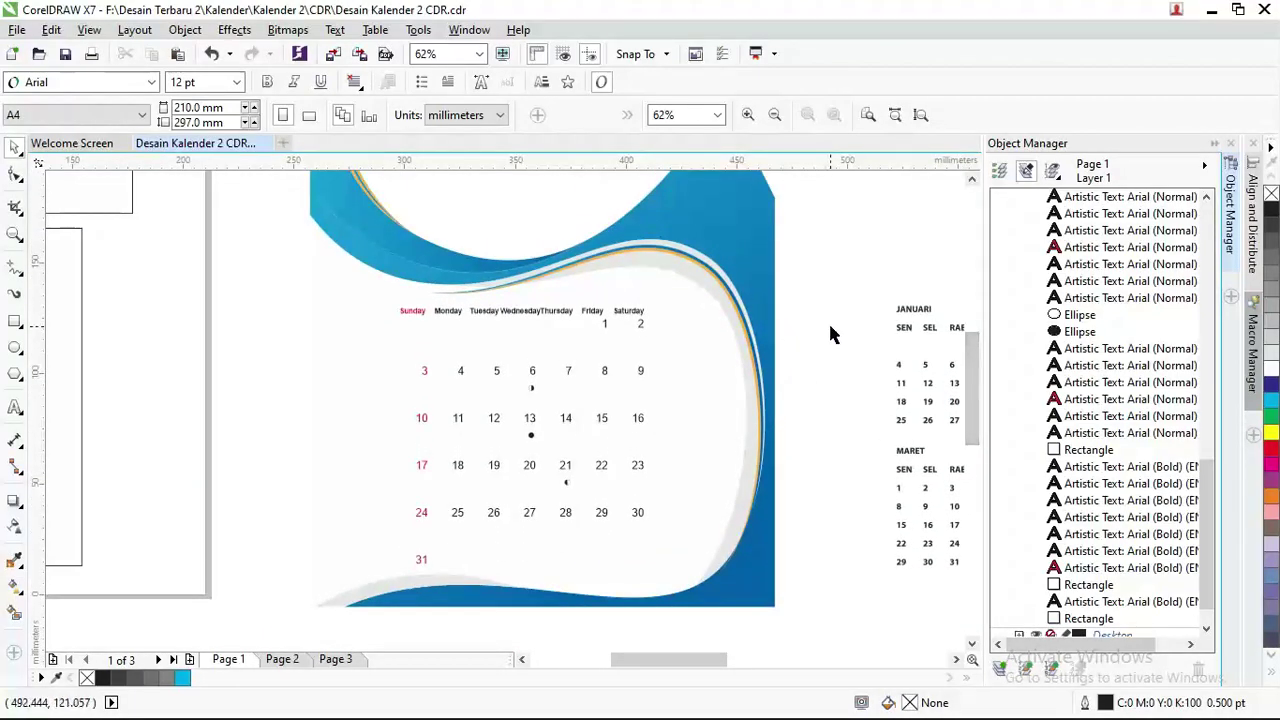
drag(829, 322, 383, 278)
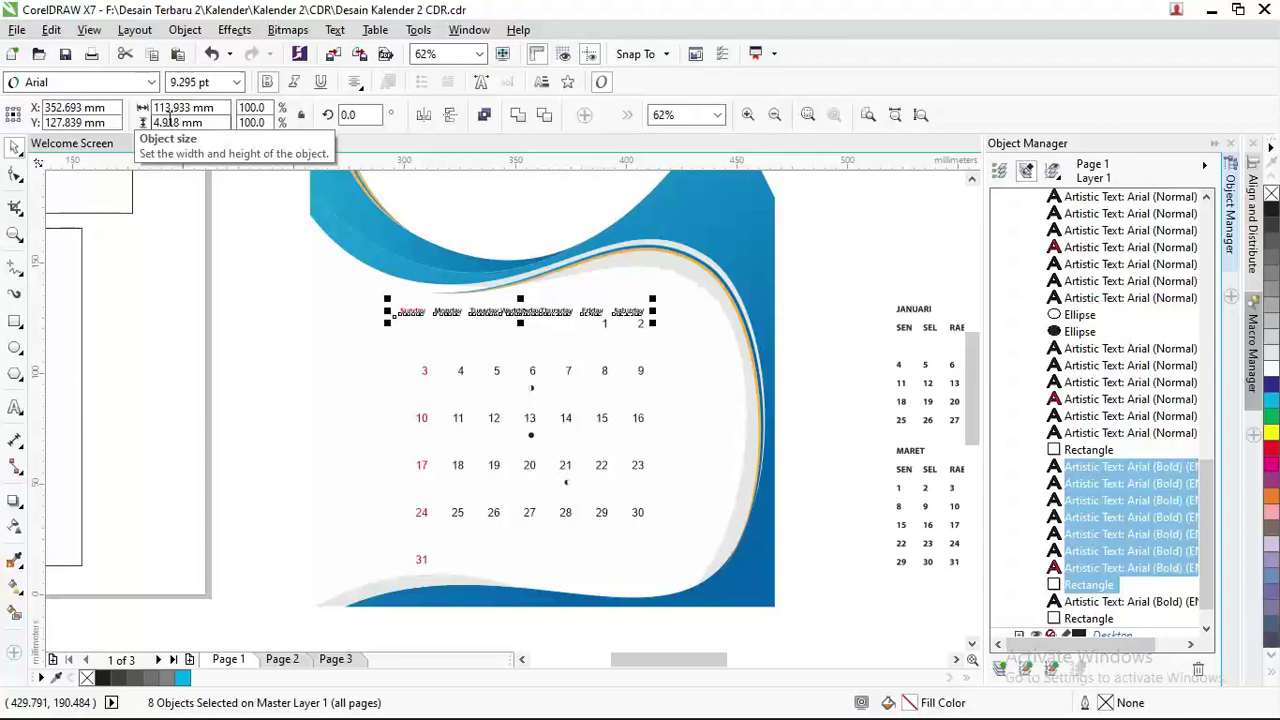
scroll(563, 340, down, 5)
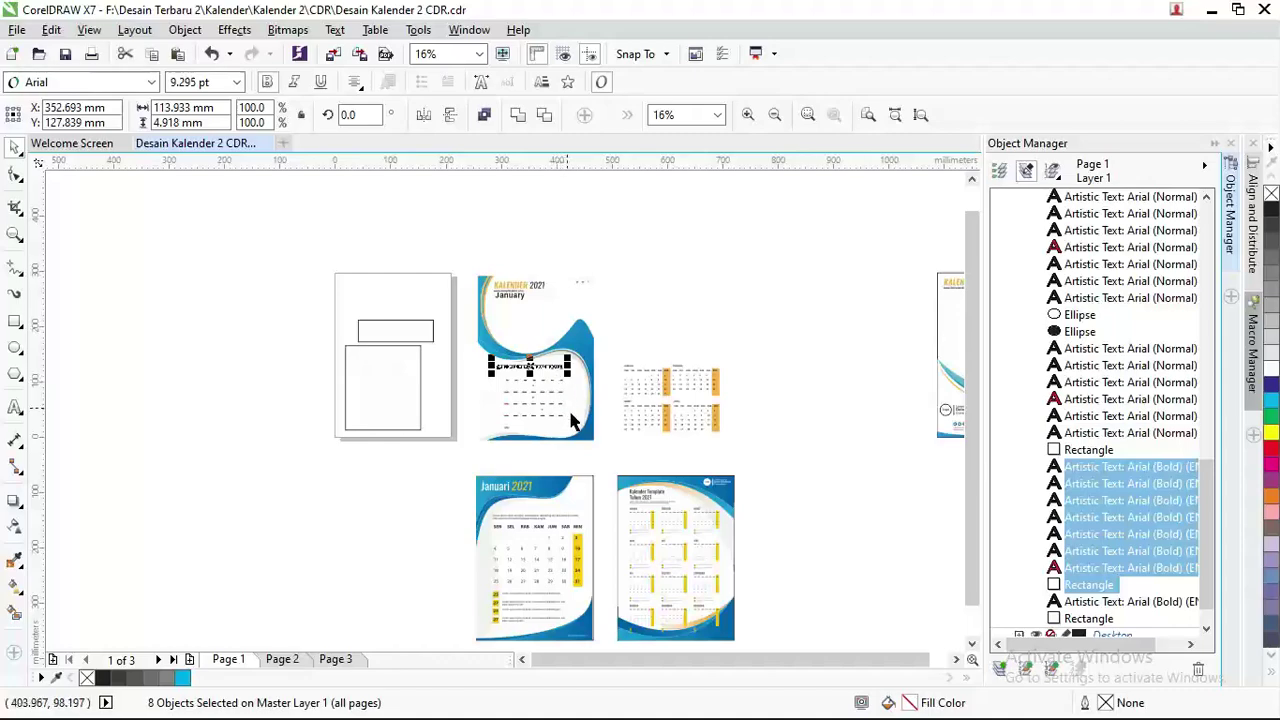
drag(903, 667, 921, 666)
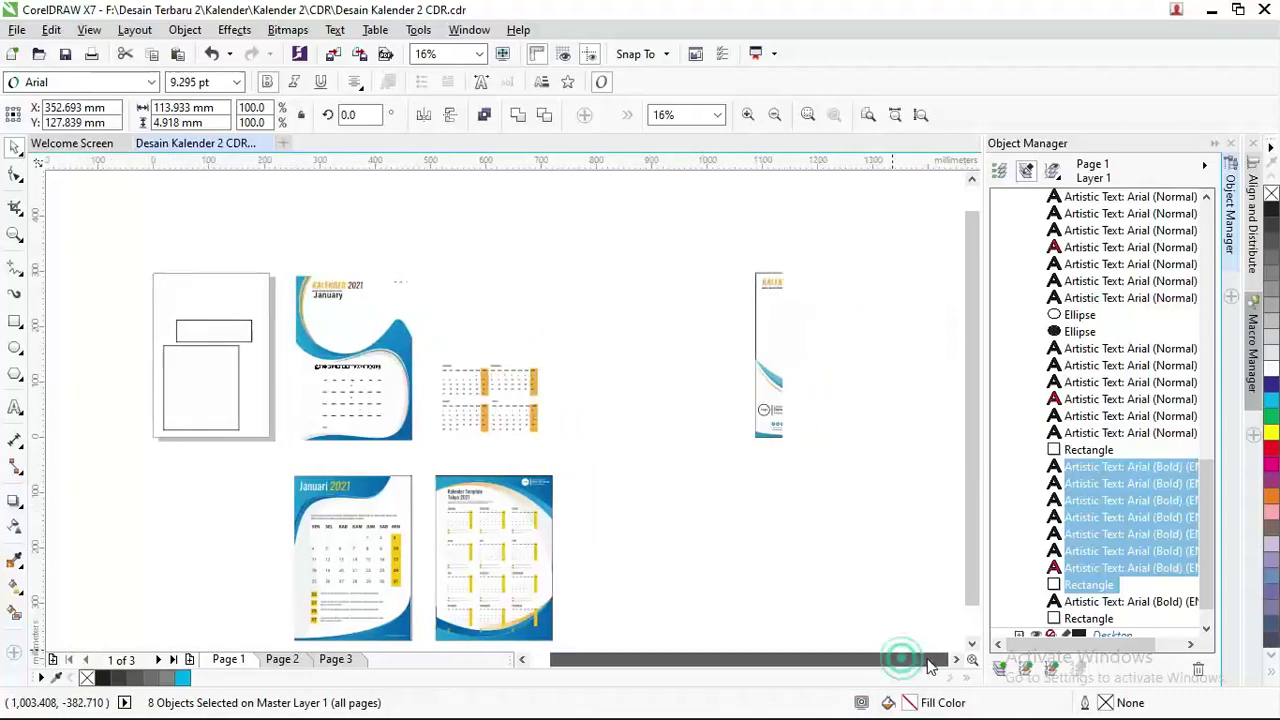